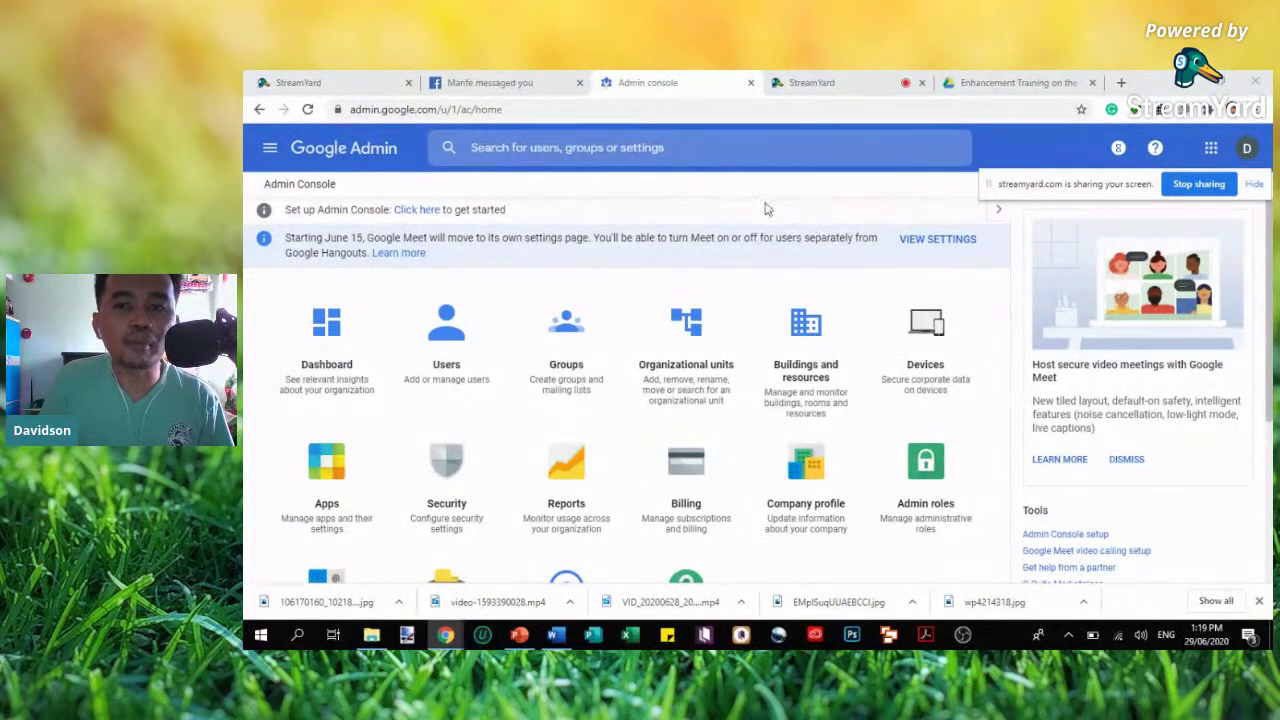
- Open the Users page from the Admin console home and collapse the DepEd Manila branch
scroll(686, 380, down, 2)
scroll(686, 420, up, 2)
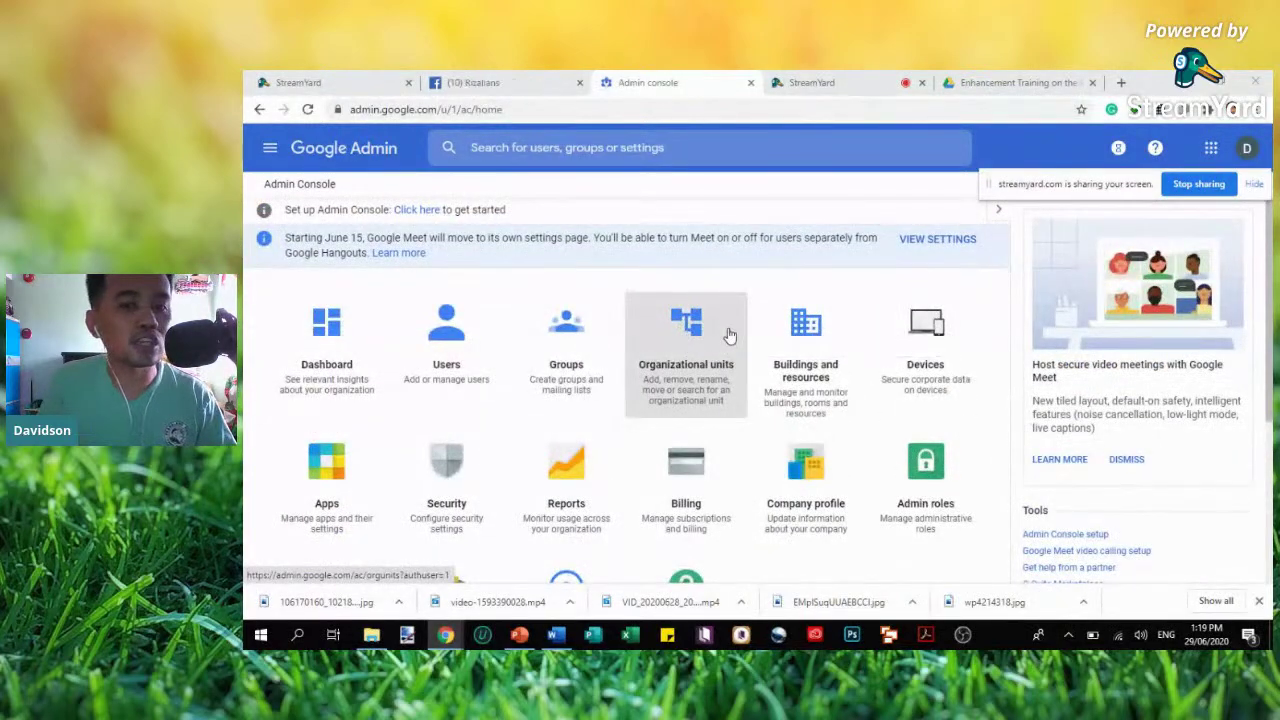
scroll(780, 360, down, 2)
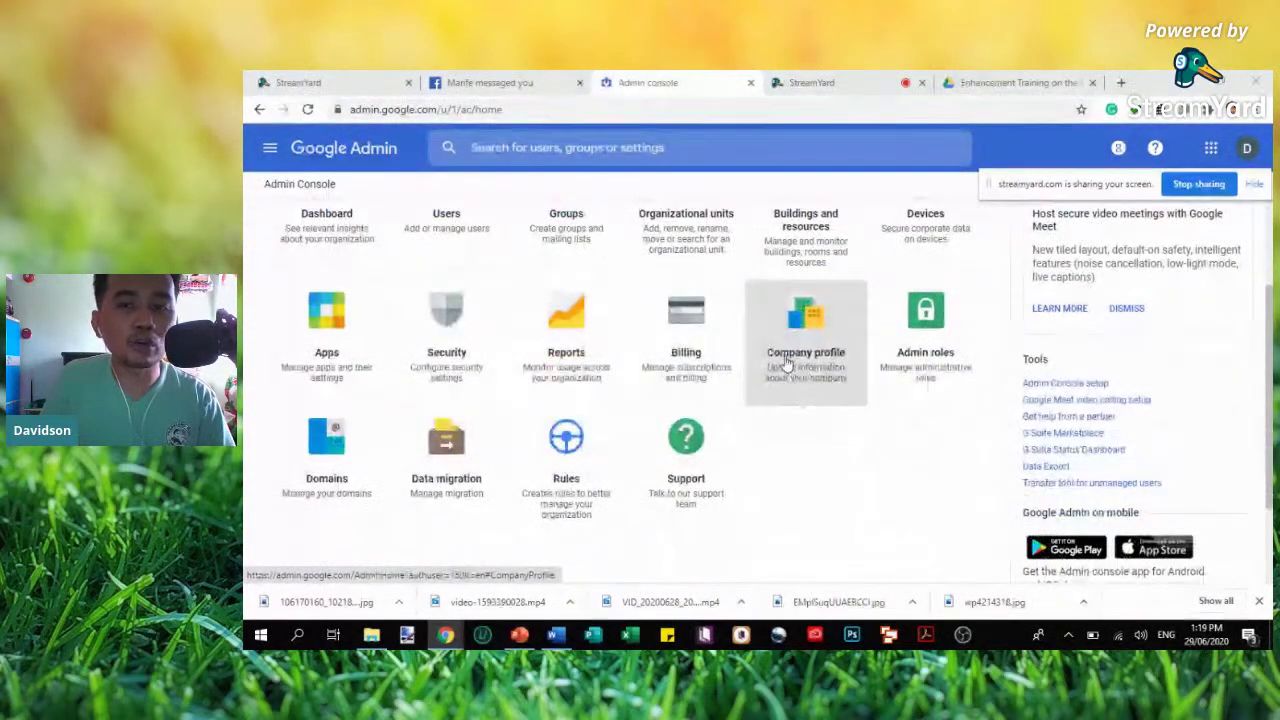
scroll(787, 365, up, 1)
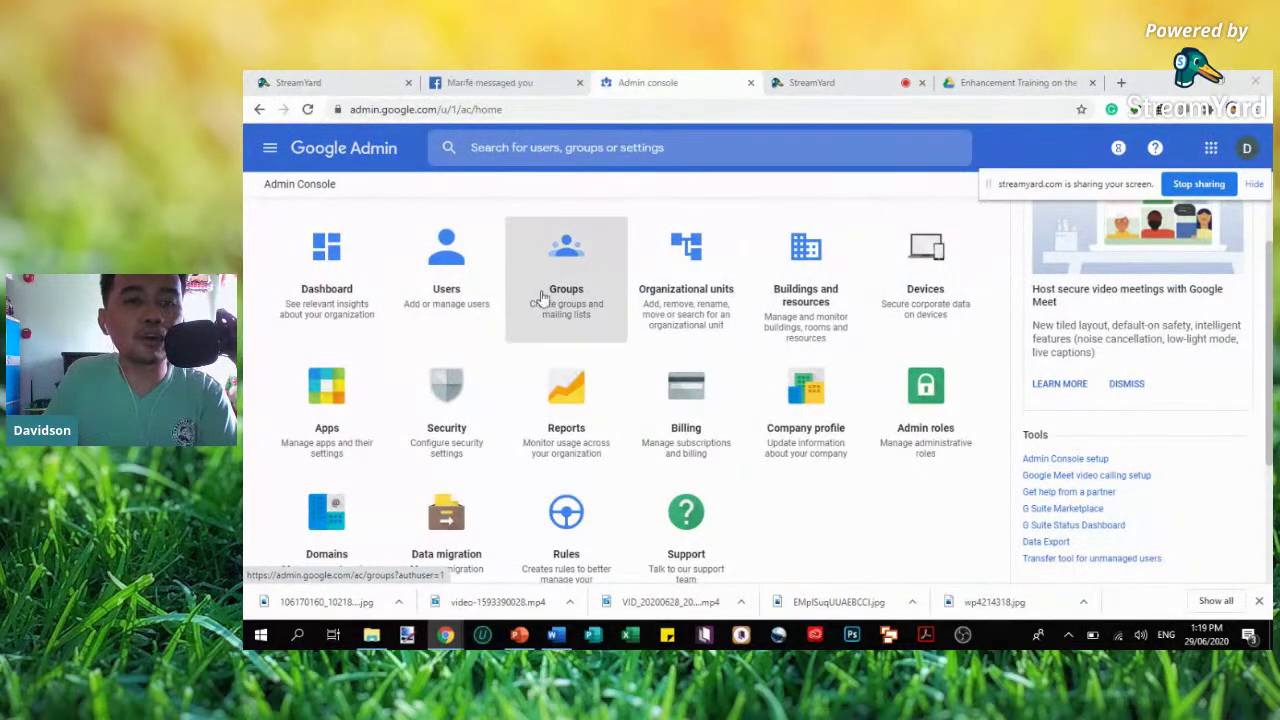
click(467, 285)
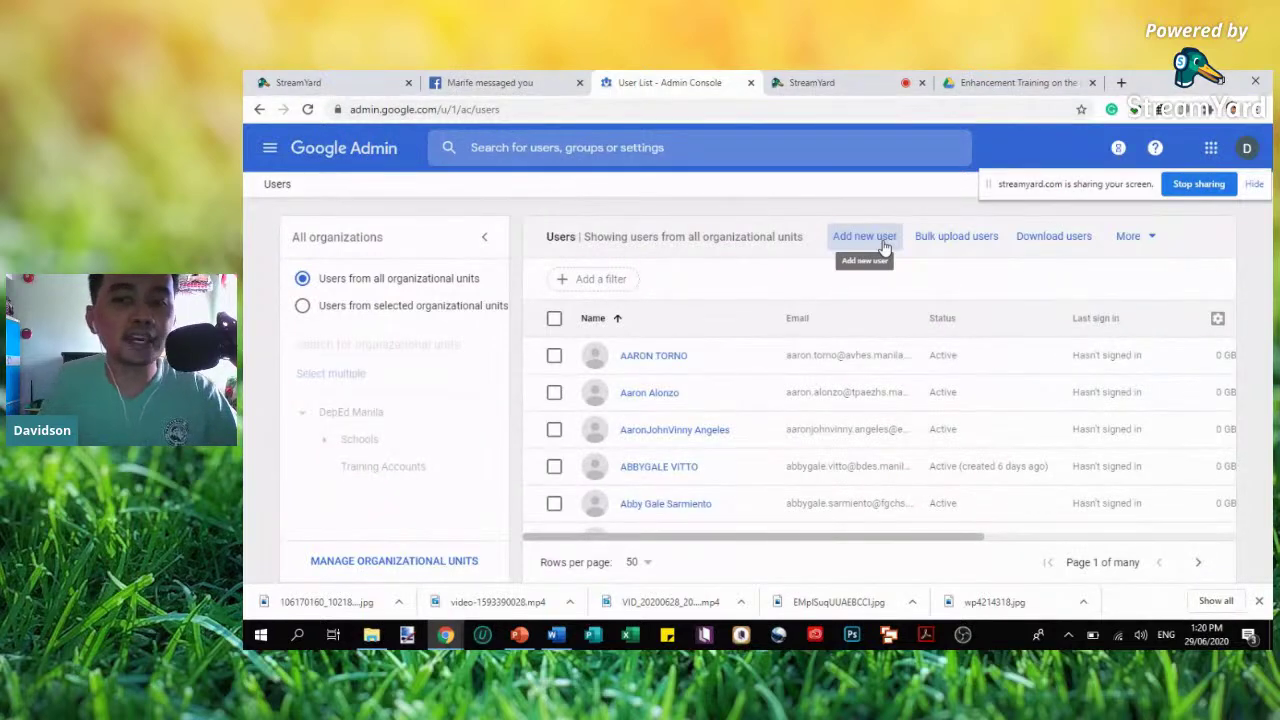
drag(1098, 187, 1022, 195)
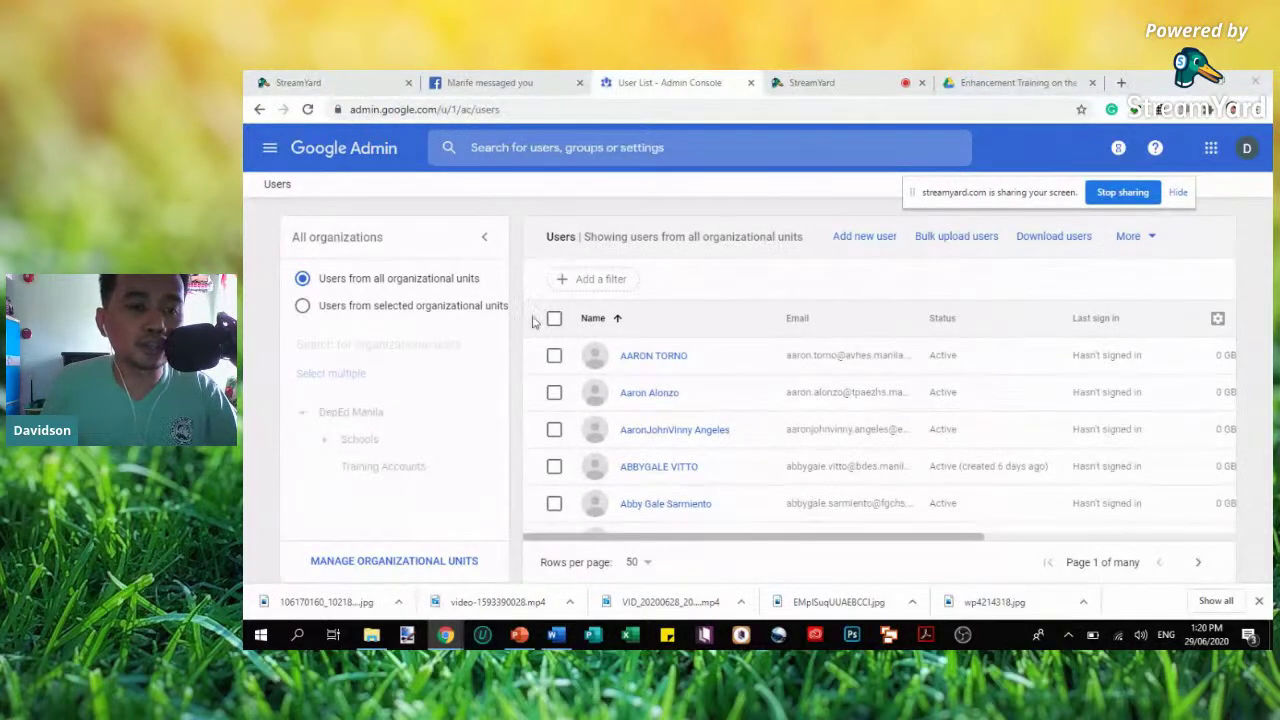
click(302, 414)
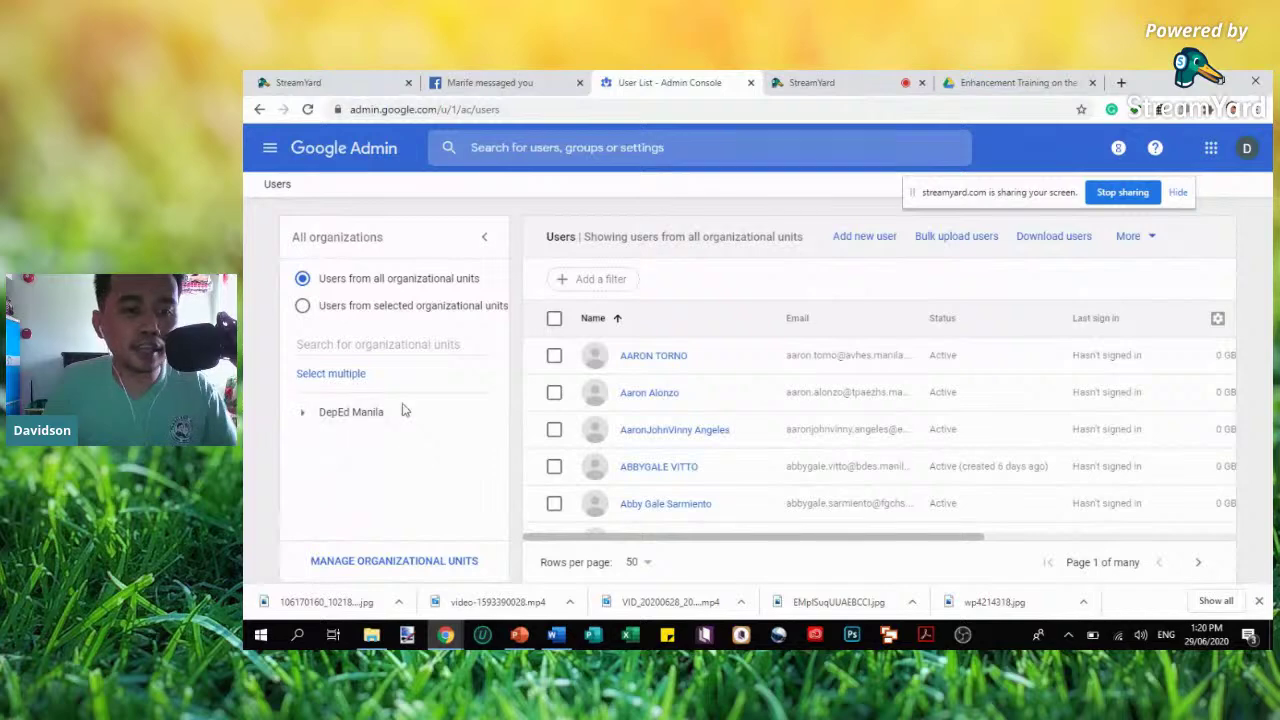
- Expand the org tree through DepEd Manila > Schools > Elementary Schools > District 1
click(343, 417)
click(301, 414)
click(325, 441)
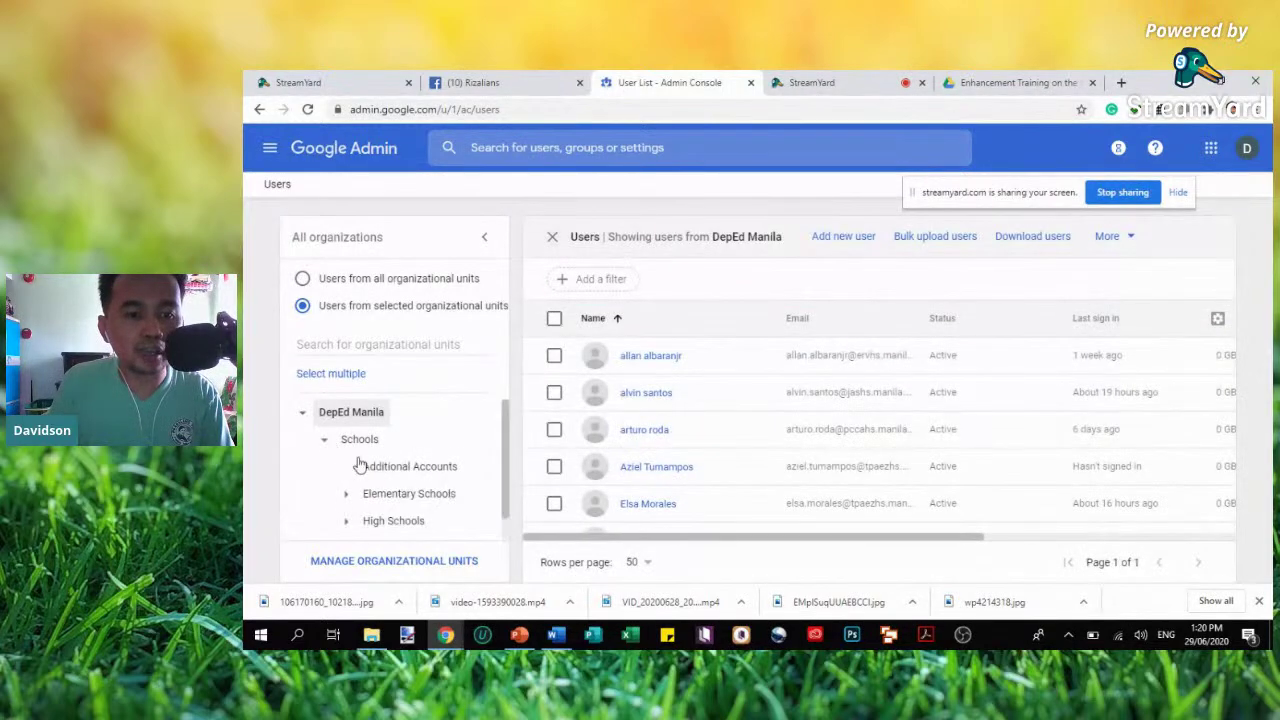
scroll(420, 458, down, 1)
scroll(588, 493, down, 1)
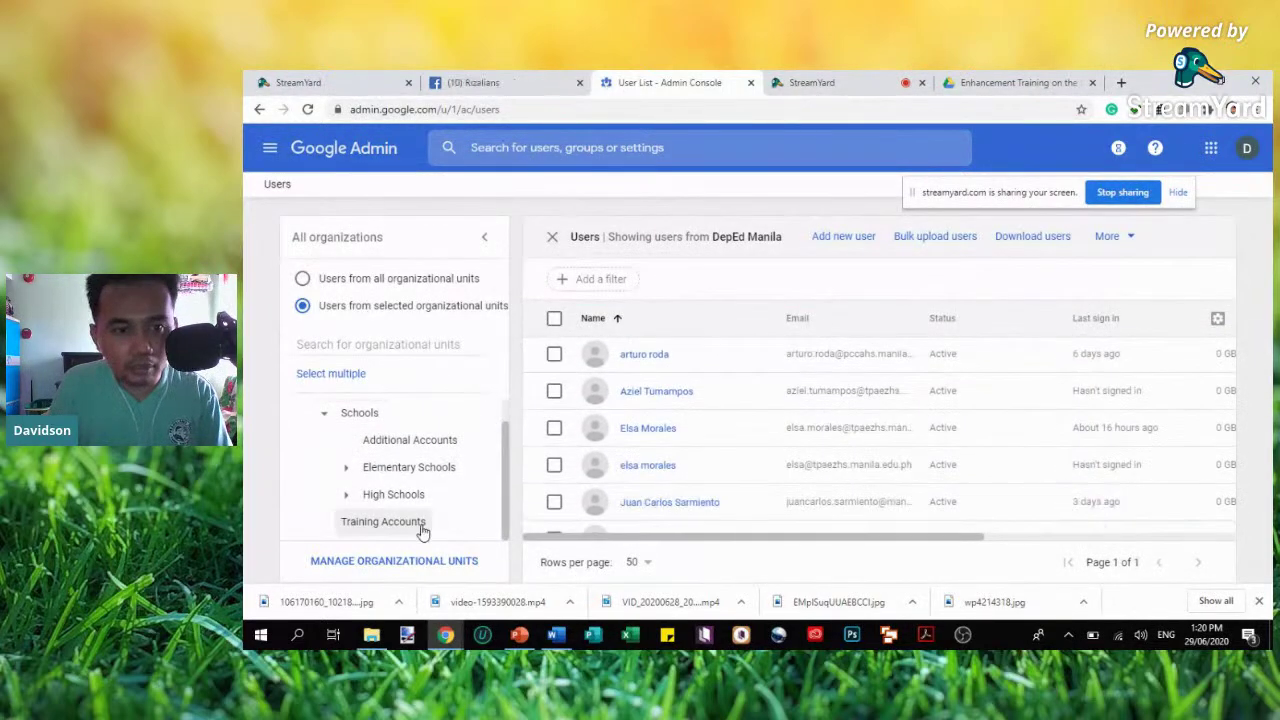
click(347, 468)
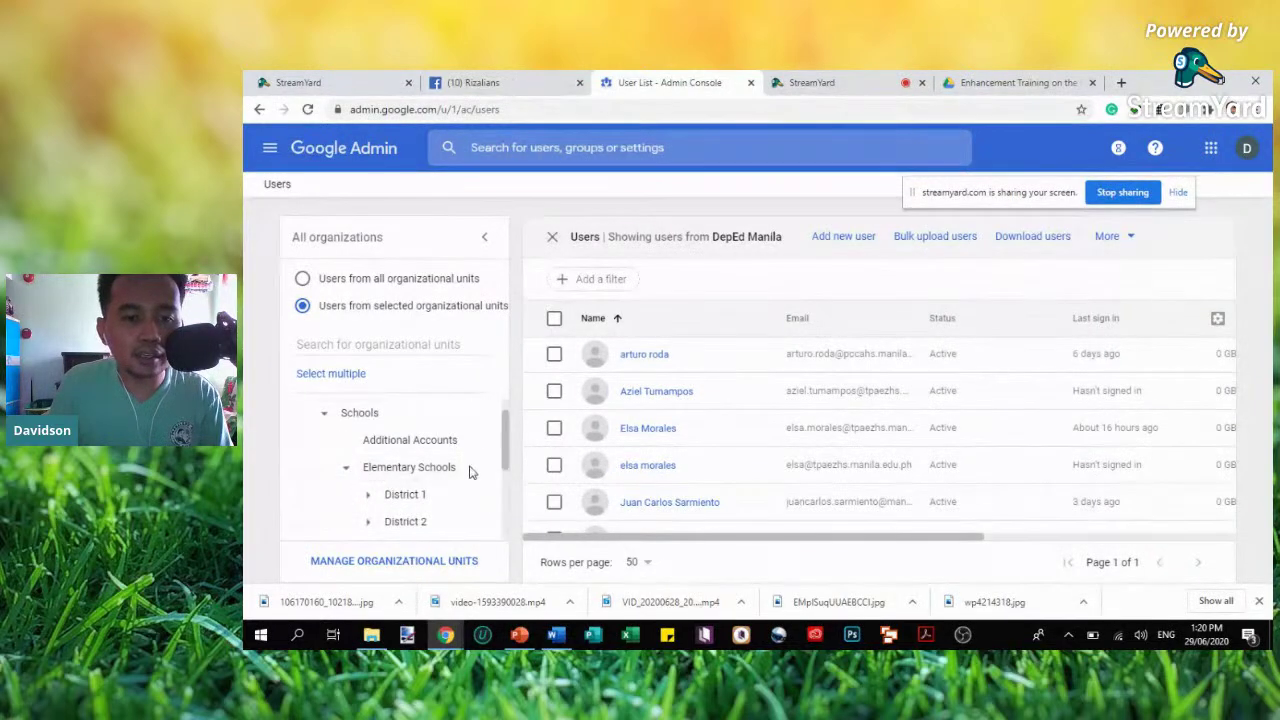
scroll(507, 428, down, 2)
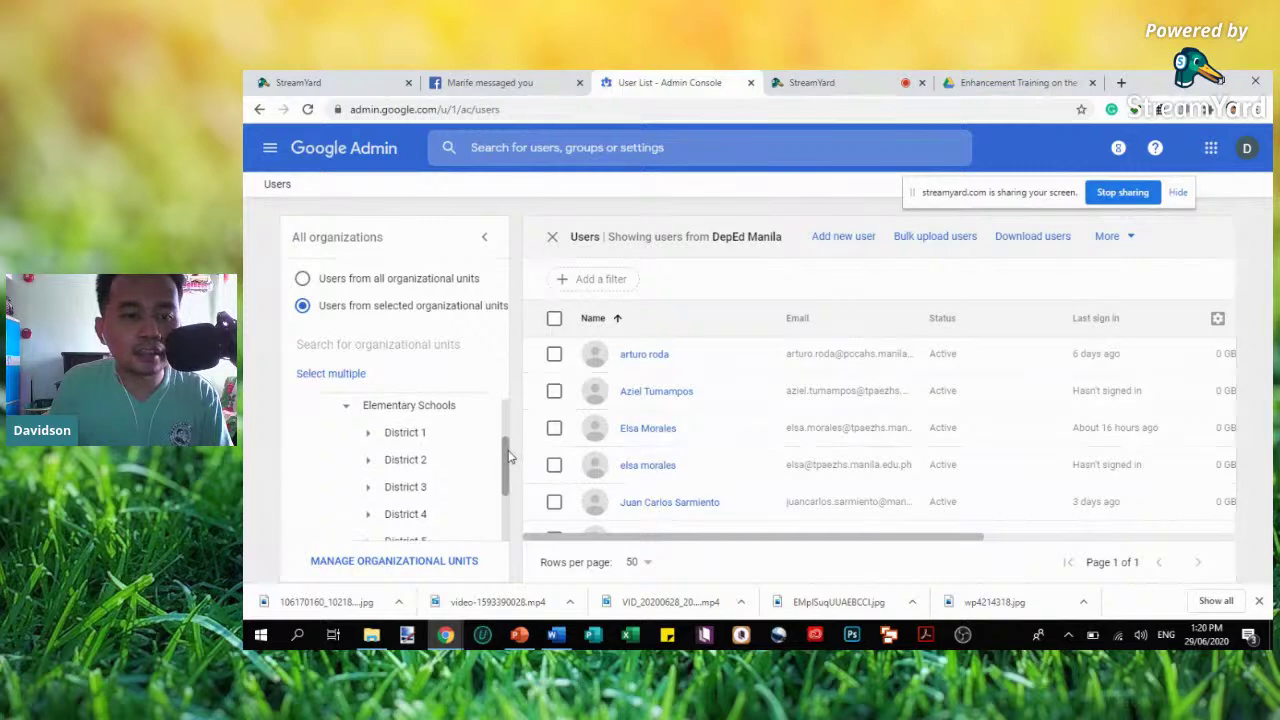
click(369, 435)
- Filter the user list to JPRizalES and open the Bulk upload users dialog
scroll(503, 437, down, 2)
scroll(504, 450, down, 3)
scroll(505, 440, up, 4)
scroll(505, 437, up, 2)
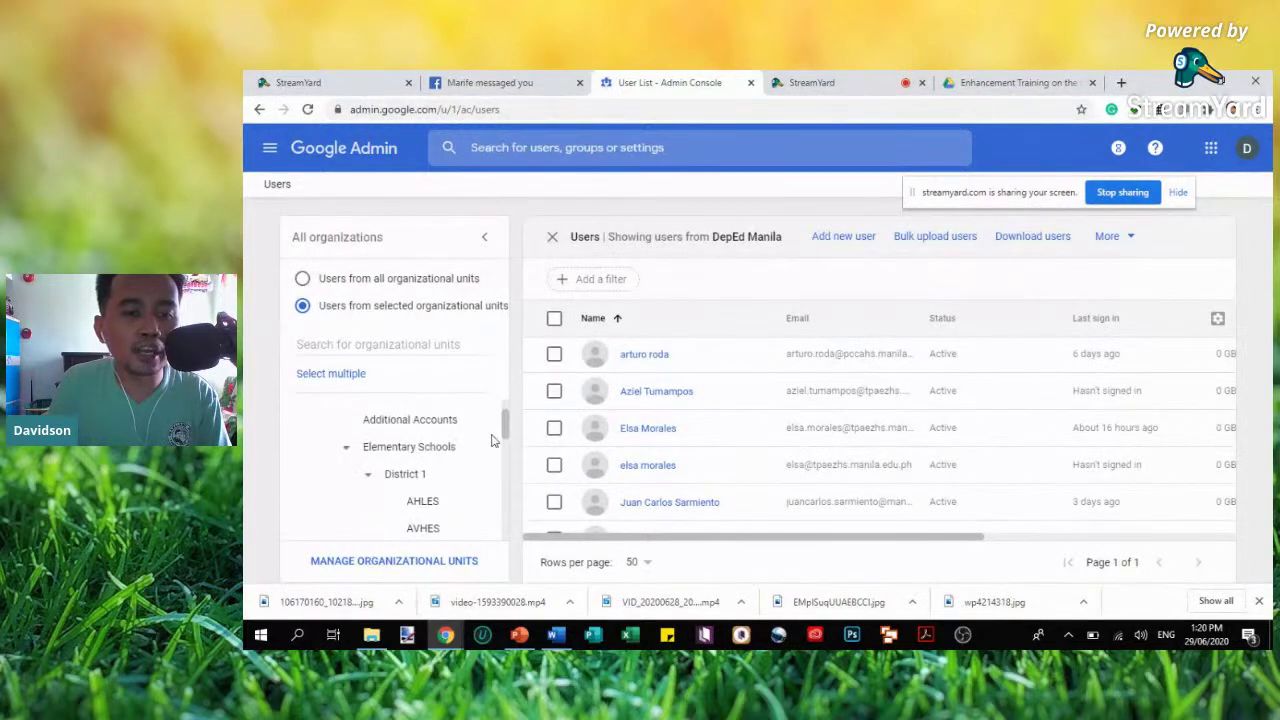
drag(506, 421, 506, 436)
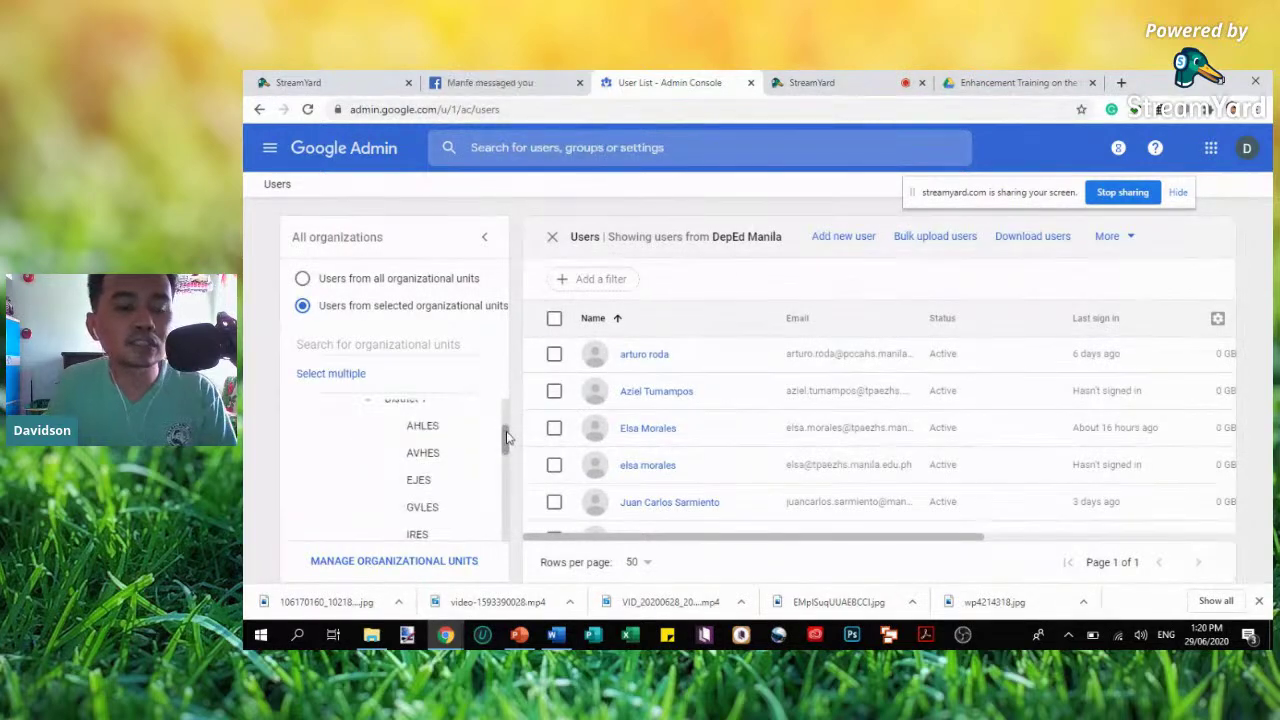
mouse_move(506, 436)
mouse_down()
mouse_move(507, 472)
mouse_move(507, 450)
mouse_up()
click(418, 507)
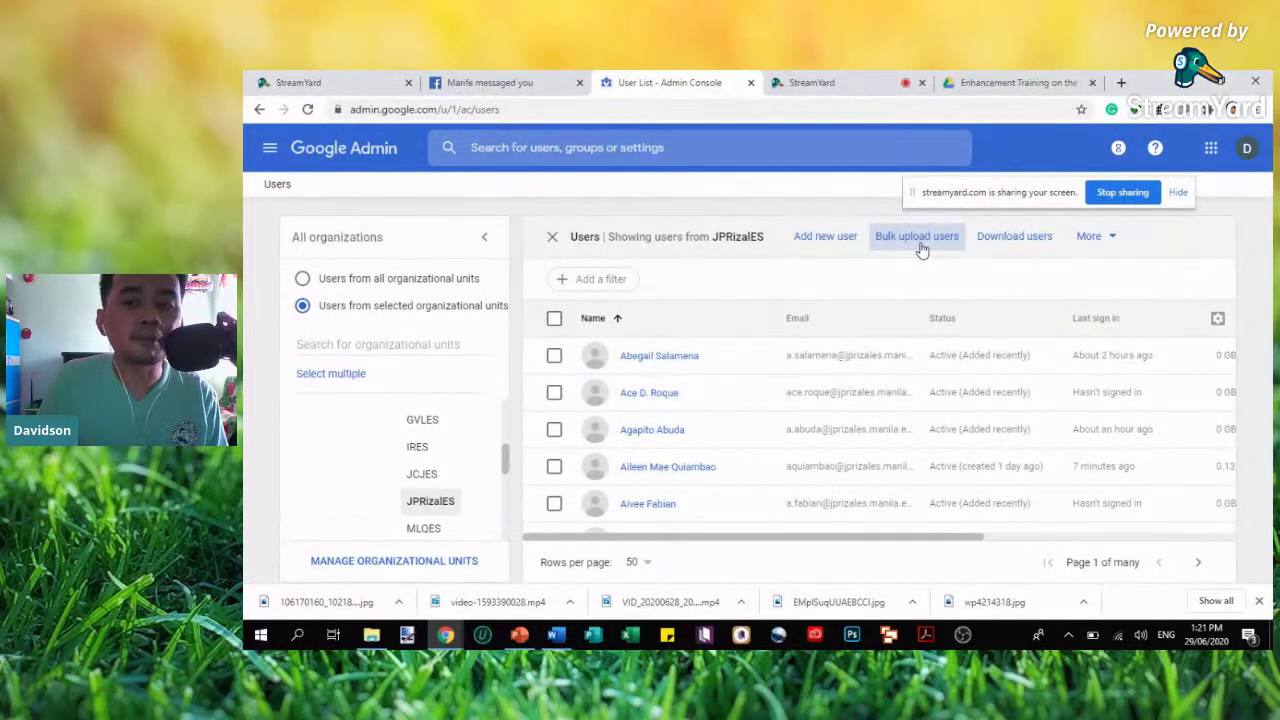
click(918, 244)
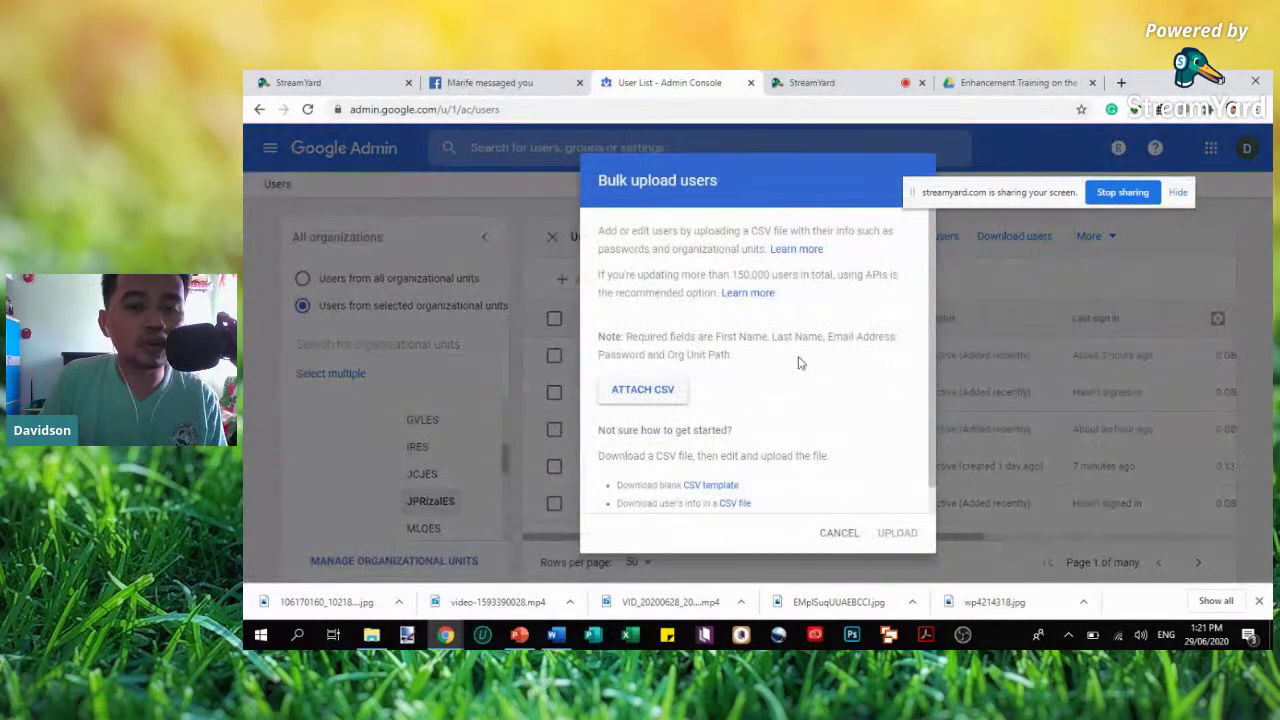
- Download the blank CSV template and open users (4).csv in Excel
click(712, 490)
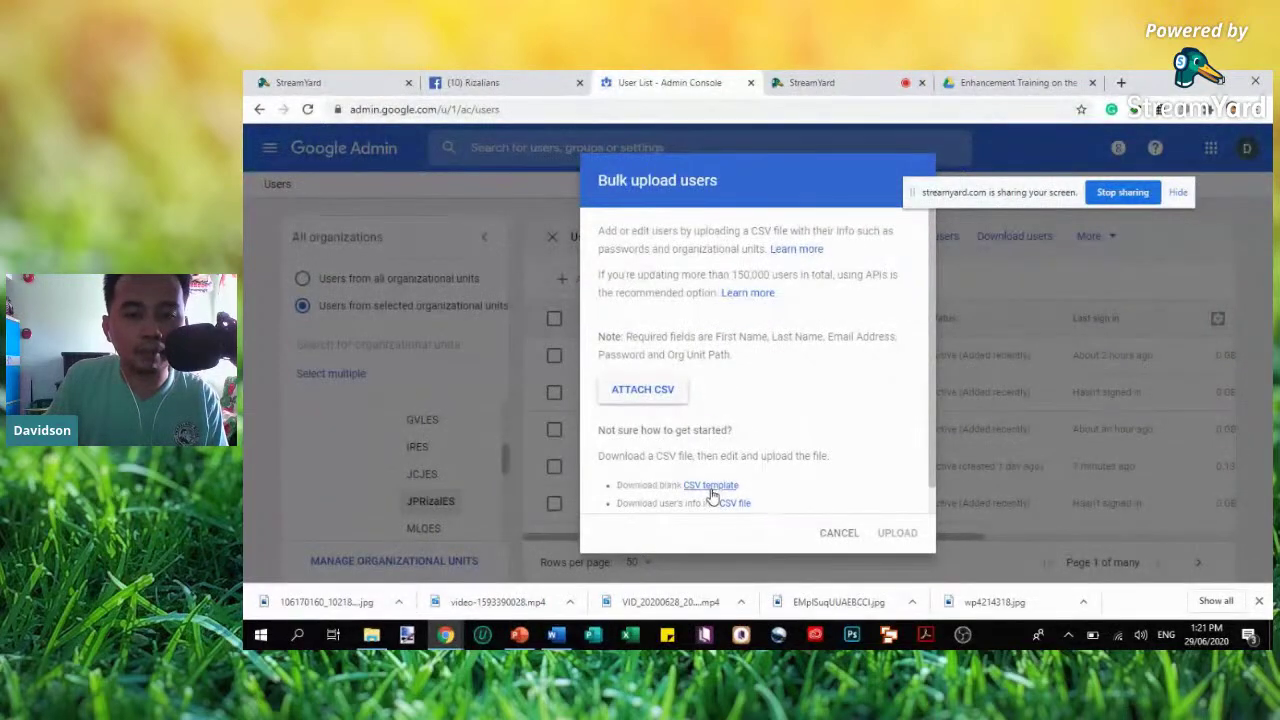
click(716, 487)
click(714, 488)
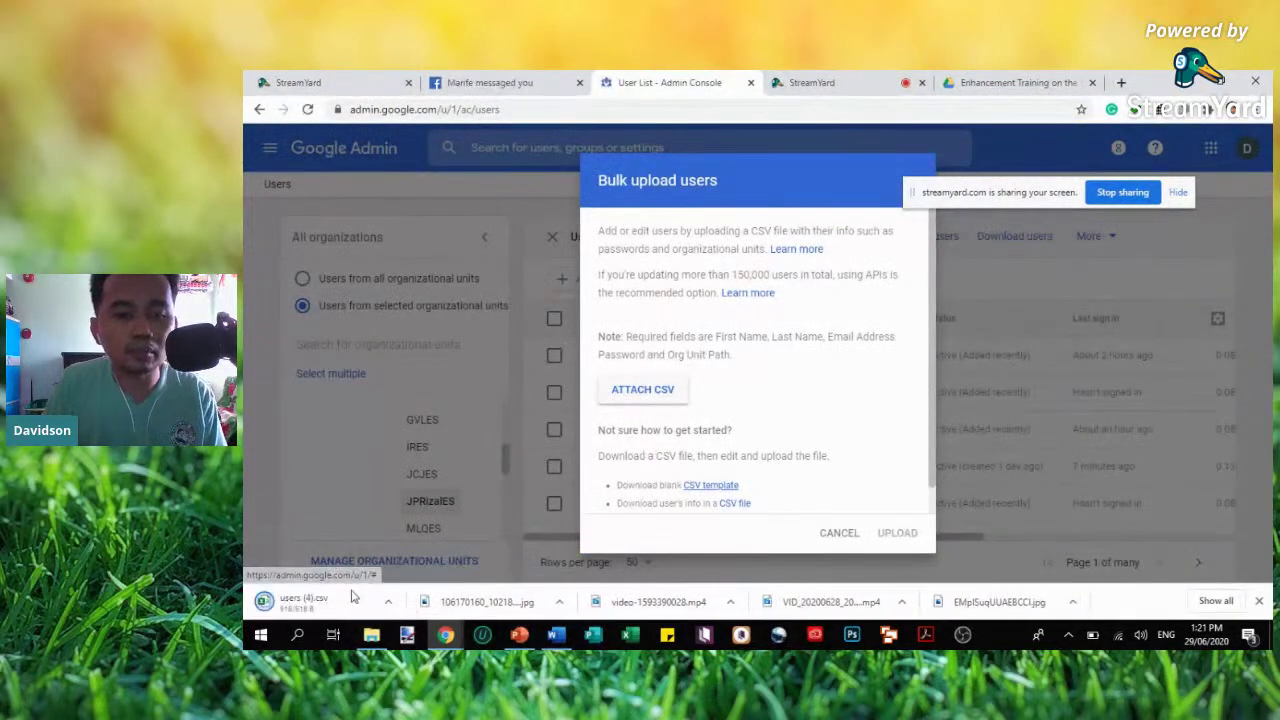
click(302, 610)
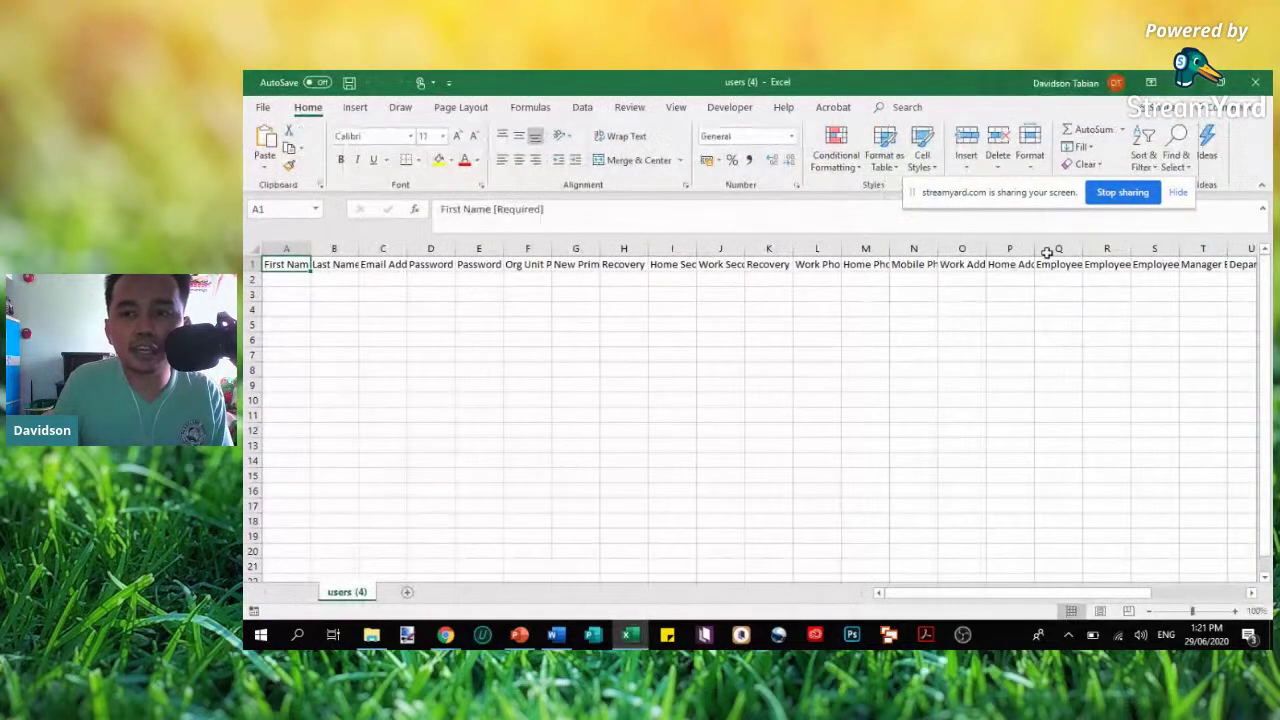
- Widen columns A, D and E to show First Name, Password and Password Hash Function headers
drag(1043, 190, 1005, 97)
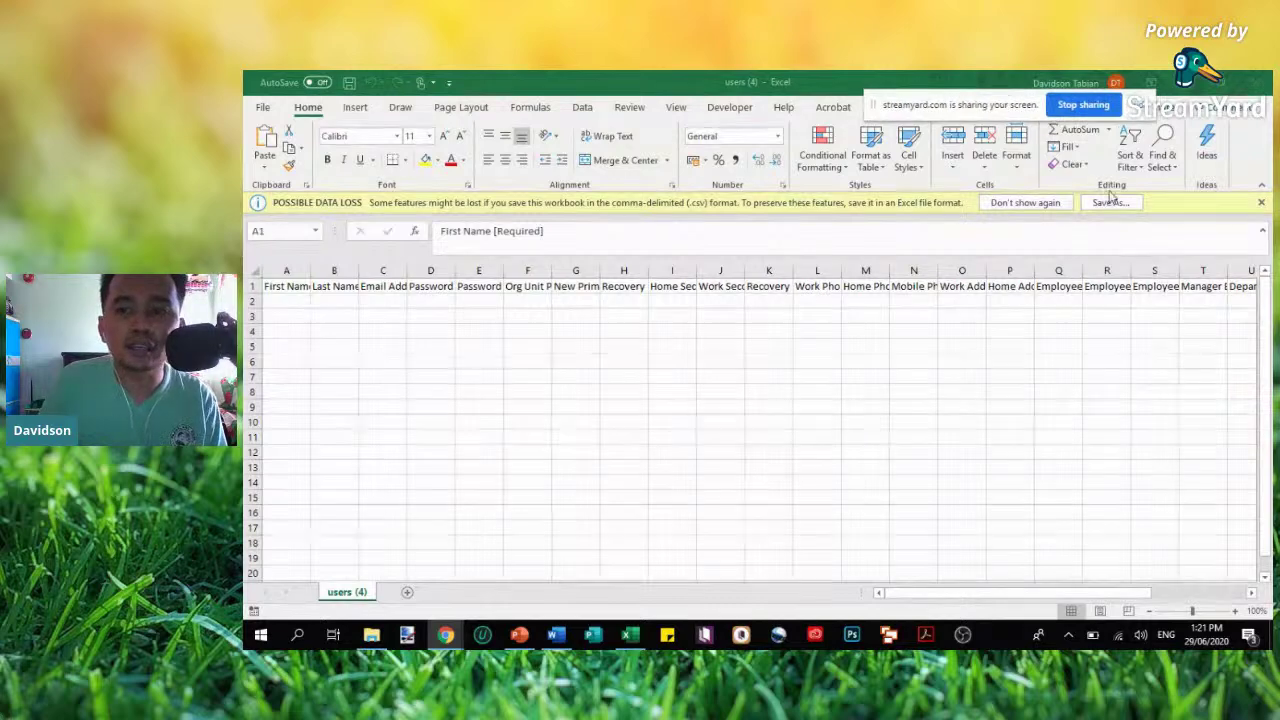
click(310, 268)
drag(310, 268, 840, 270)
mouse_move(977, 596)
mouse_down()
mouse_move(1020, 595)
mouse_move(970, 594)
mouse_up()
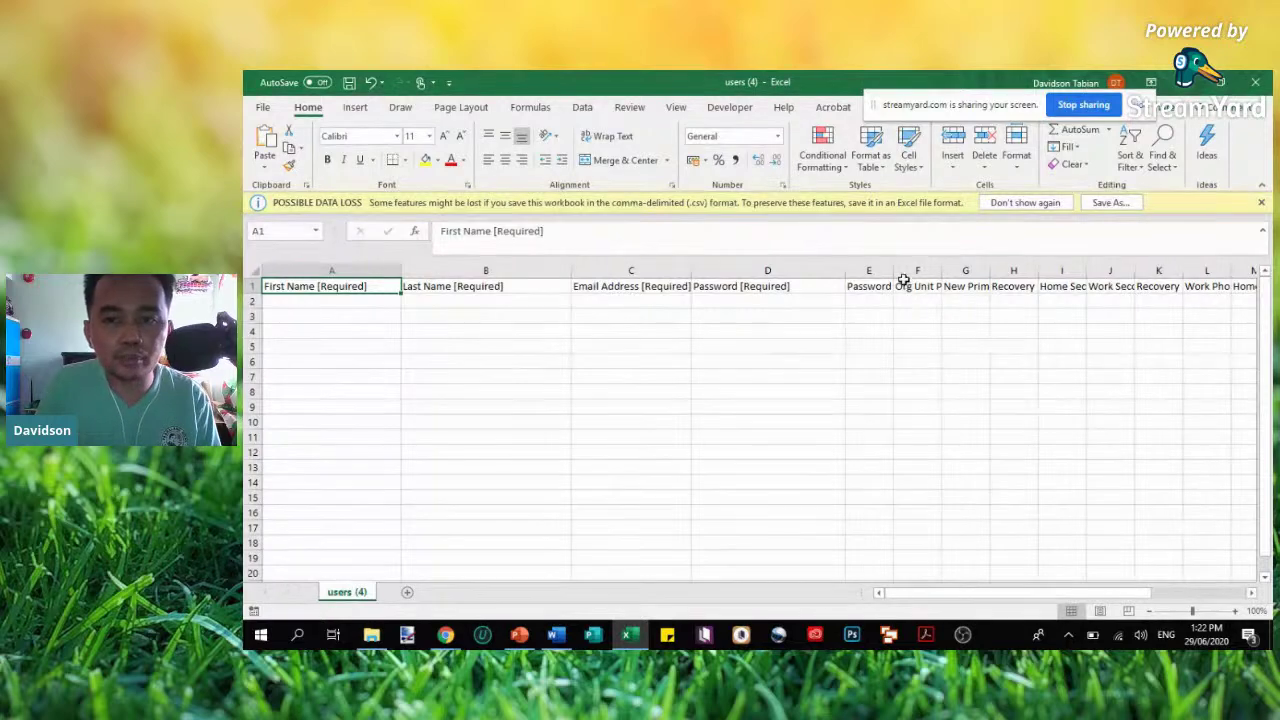
drag(893, 266, 1155, 266)
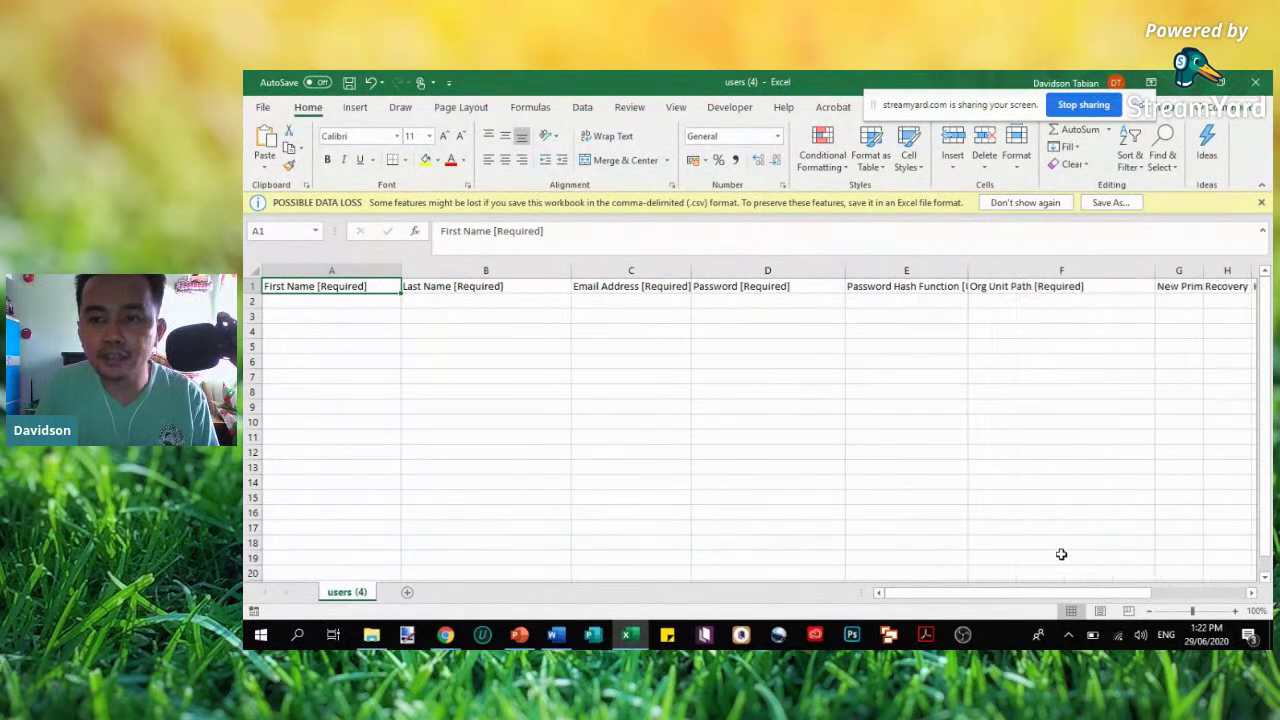
drag(972, 596, 967, 599)
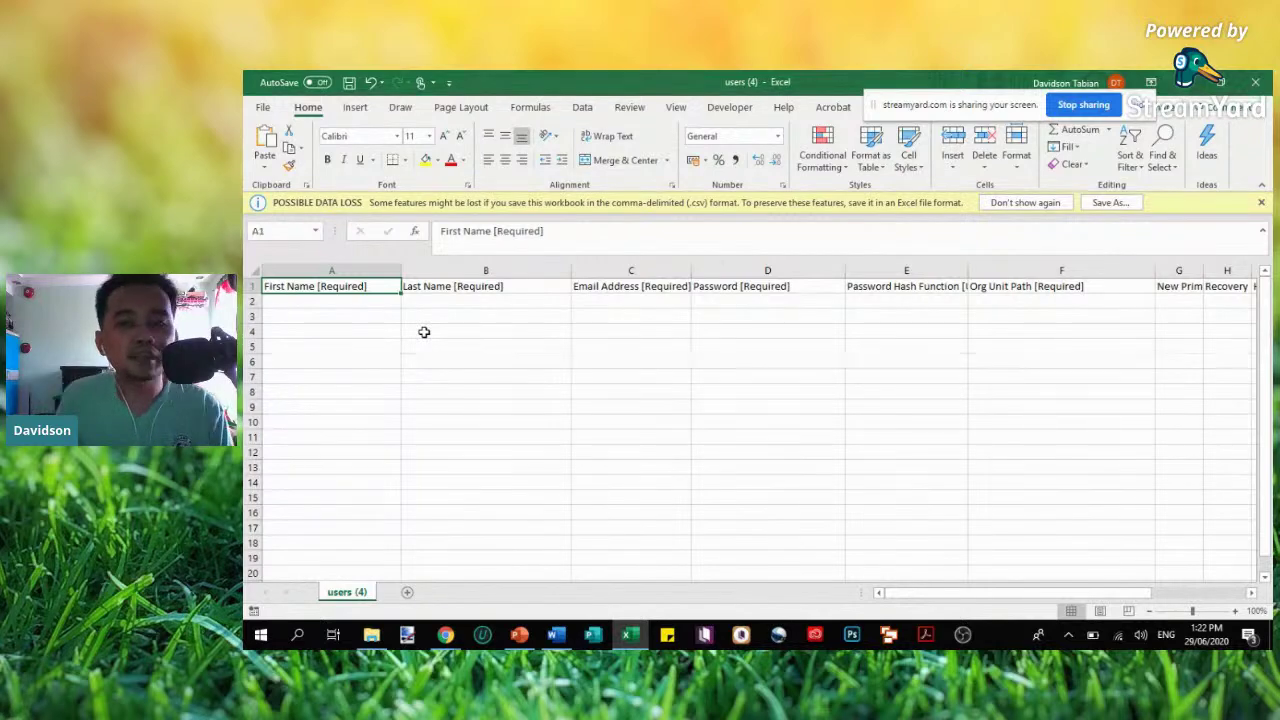
- Widen columns C, E and F to show their full headers, then begin the first user's first name in A2
click(376, 307)
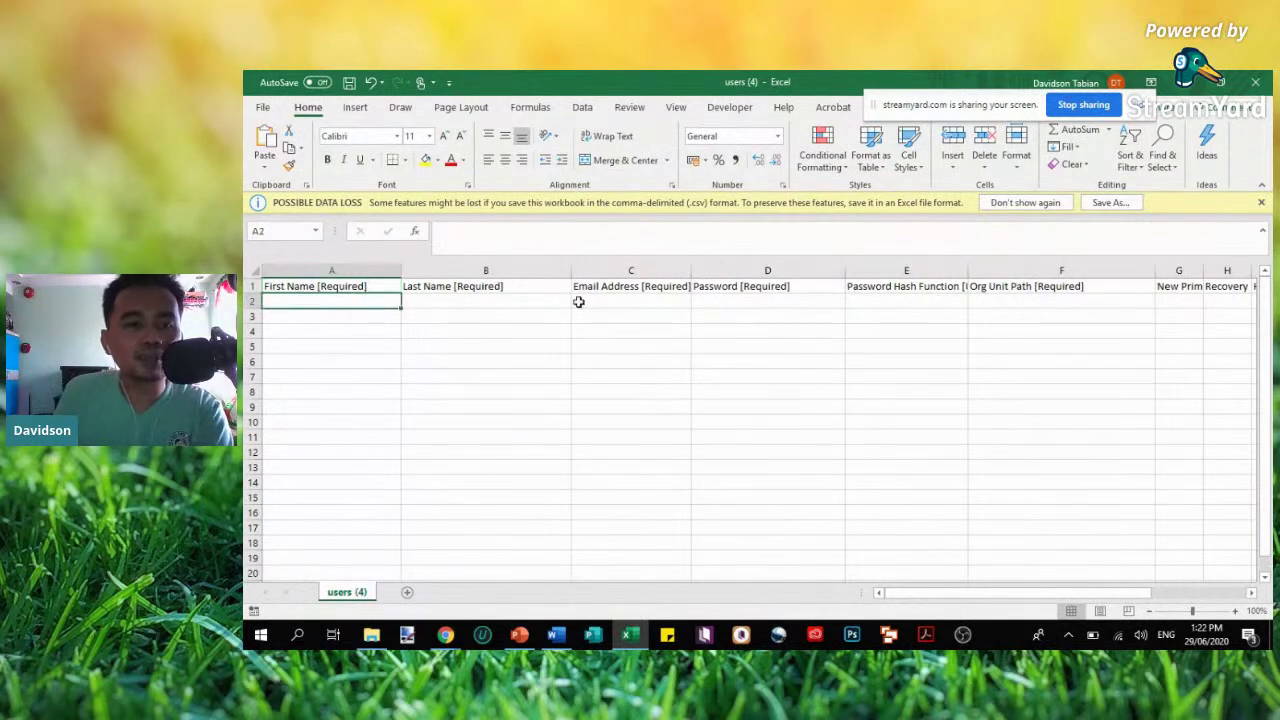
click(383, 287)
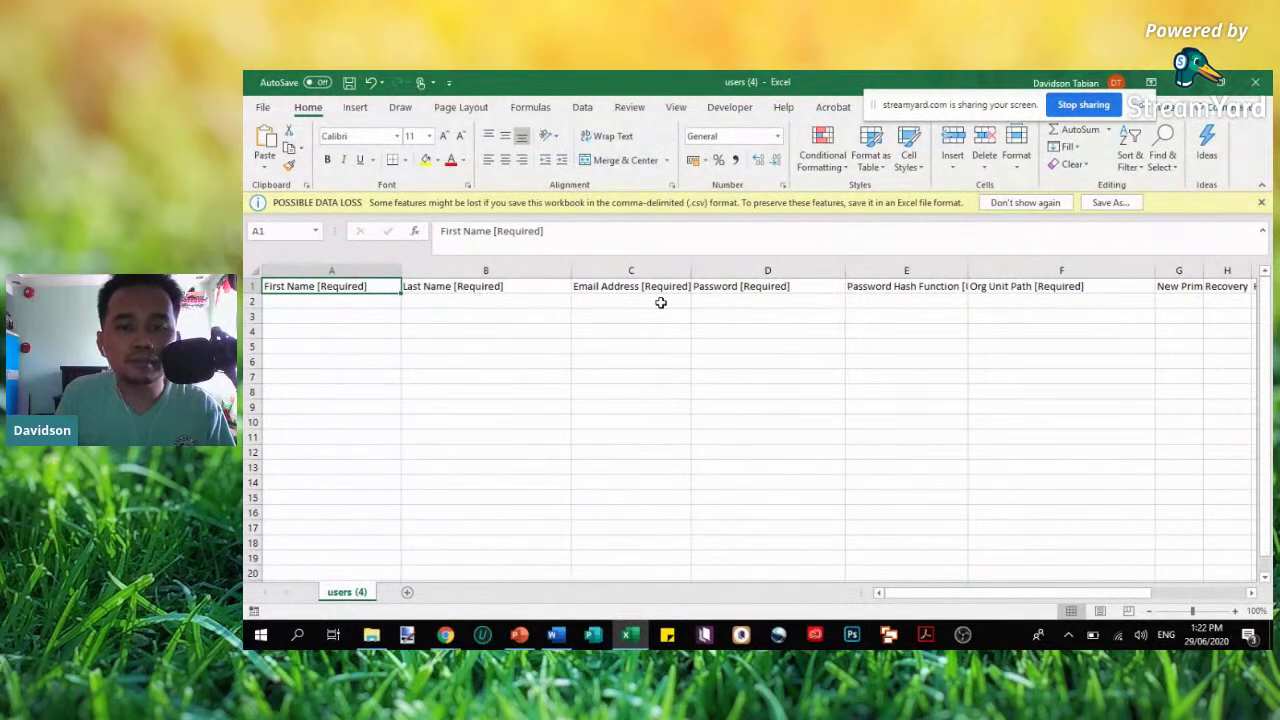
drag(690, 268, 752, 262)
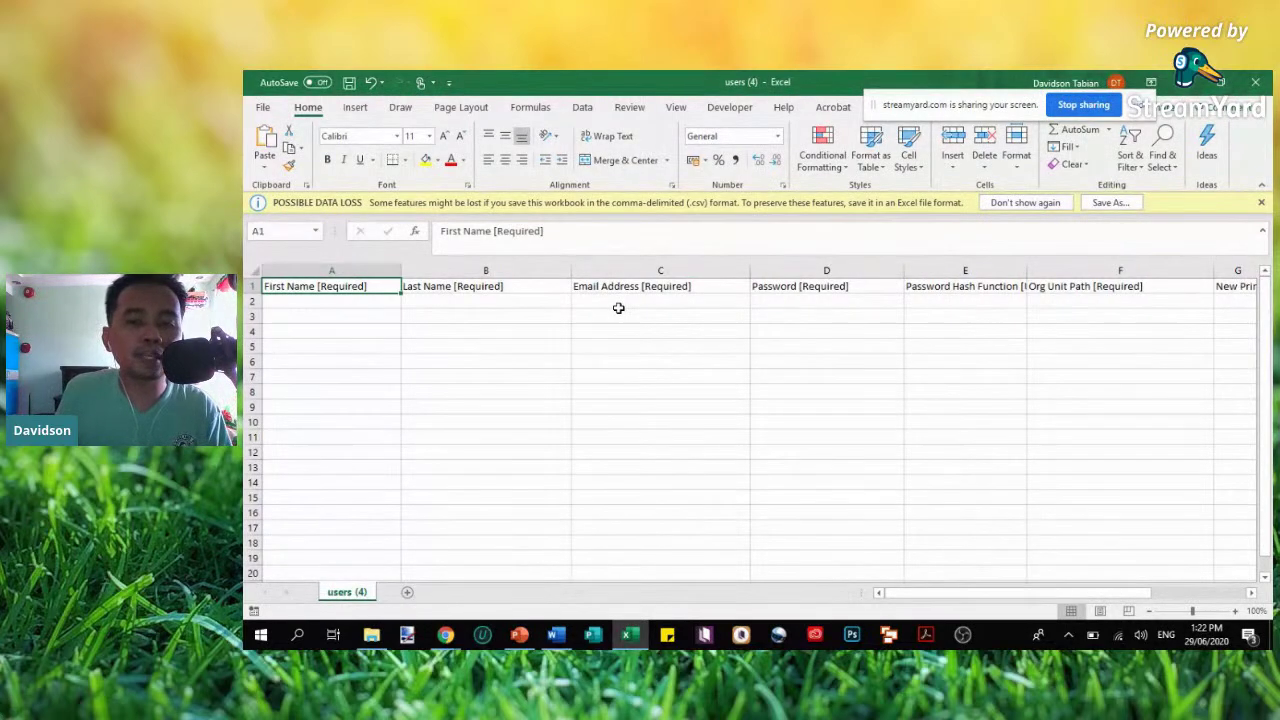
key(ctrl)
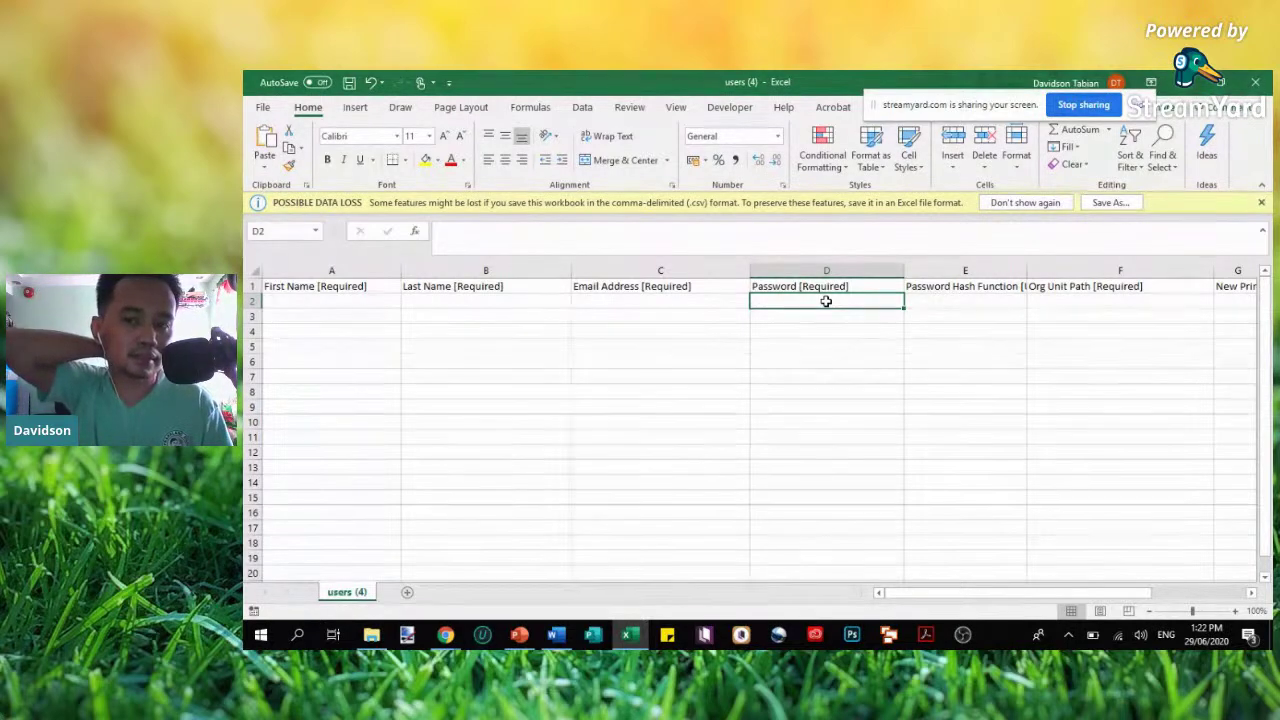
drag(1026, 272, 1088, 270)
mouse_move(990, 596)
mouse_down()
mouse_move(1066, 598)
mouse_move(996, 596)
mouse_up()
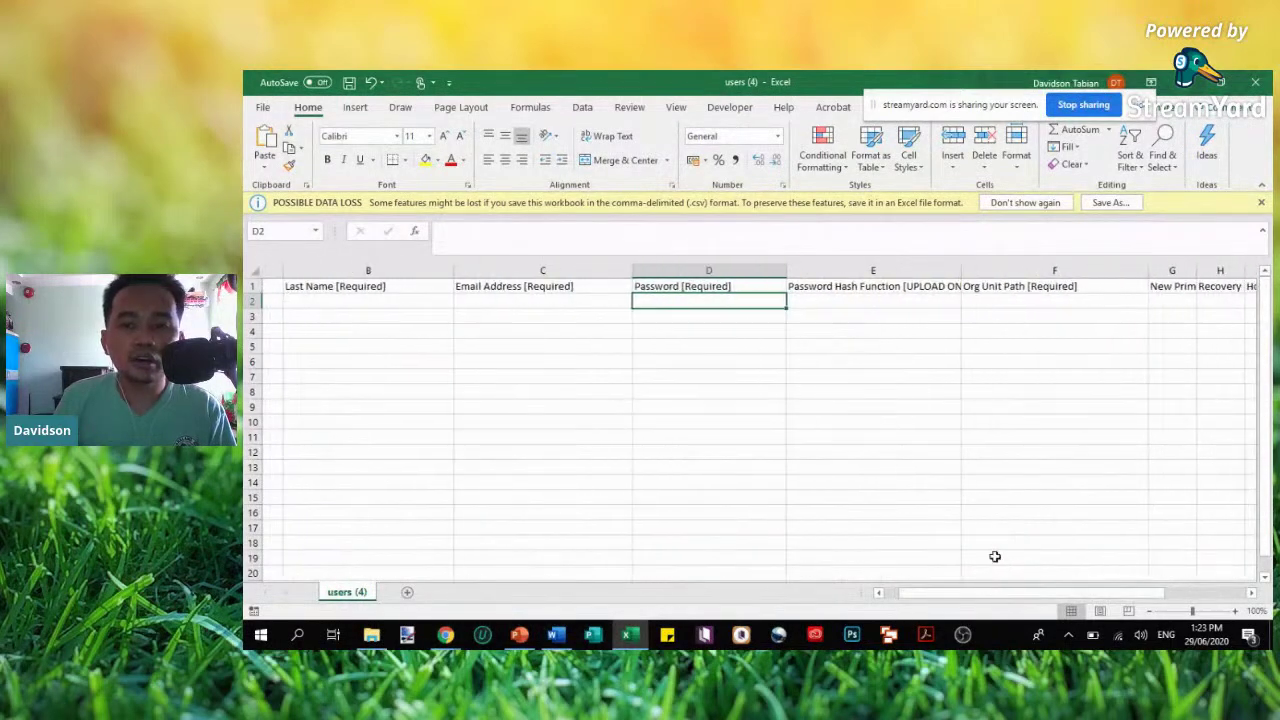
drag(1127, 268, 1146, 268)
drag(922, 597, 888, 602)
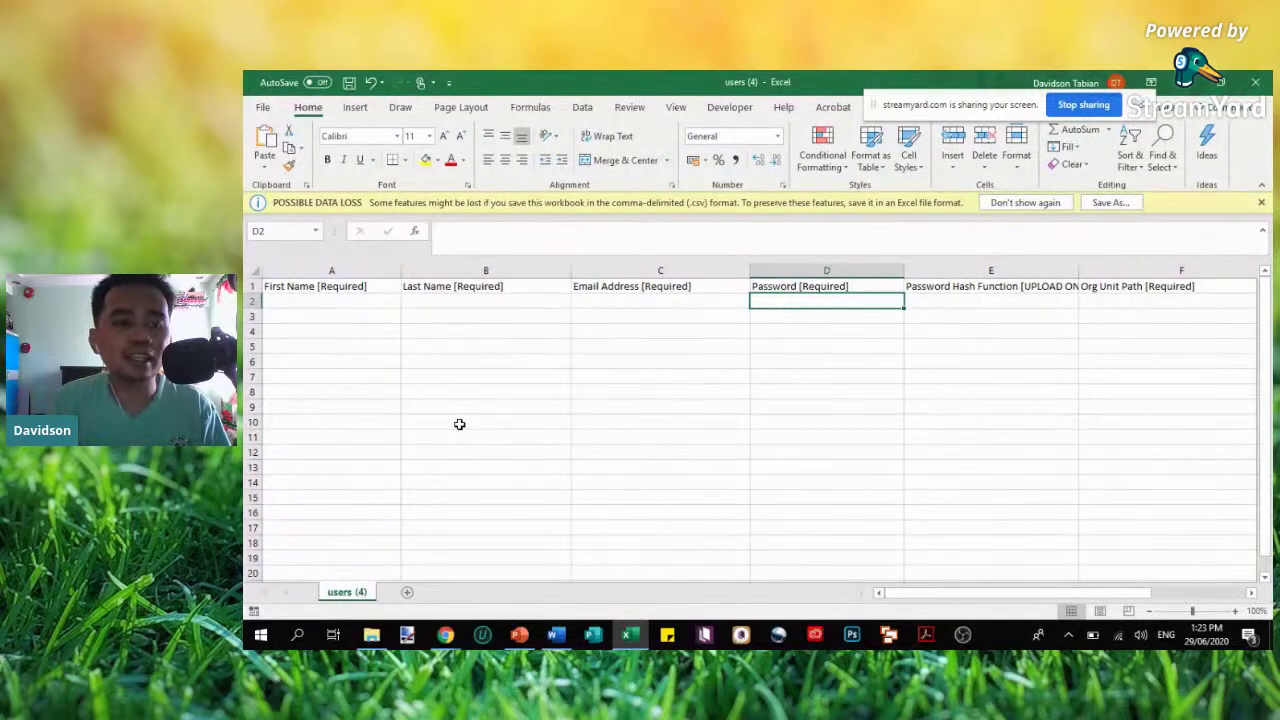
click(318, 304)
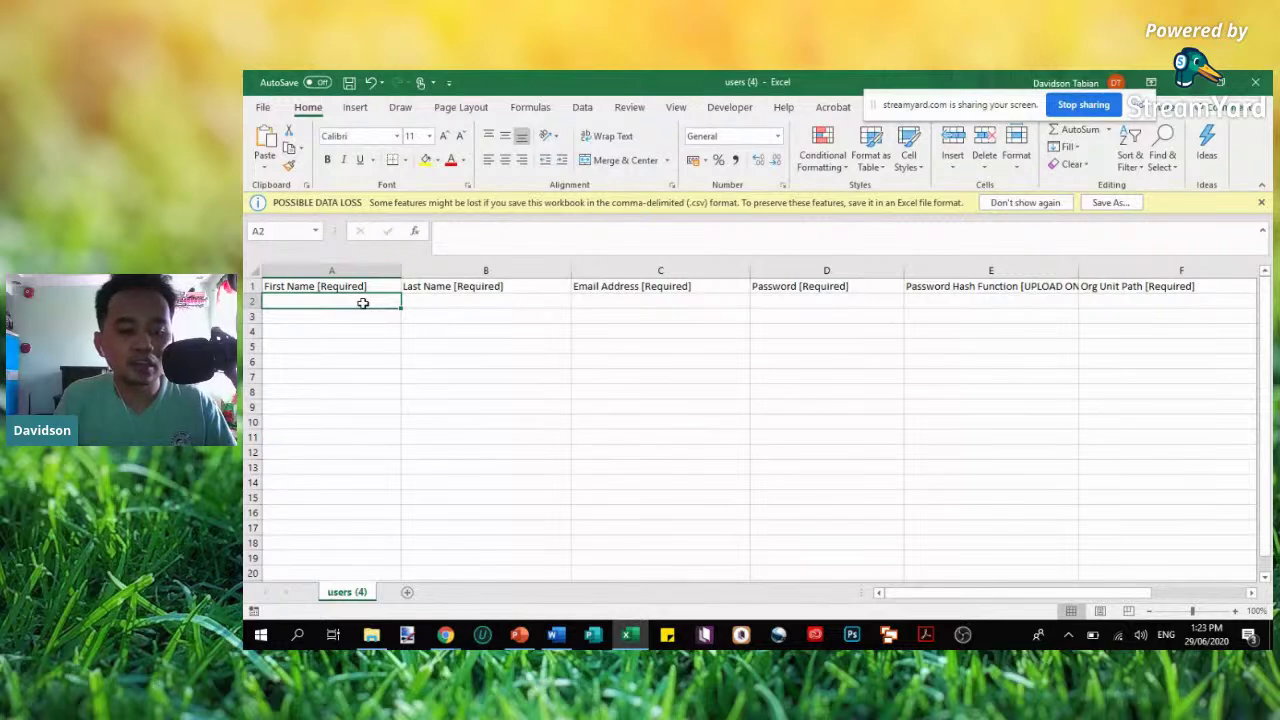
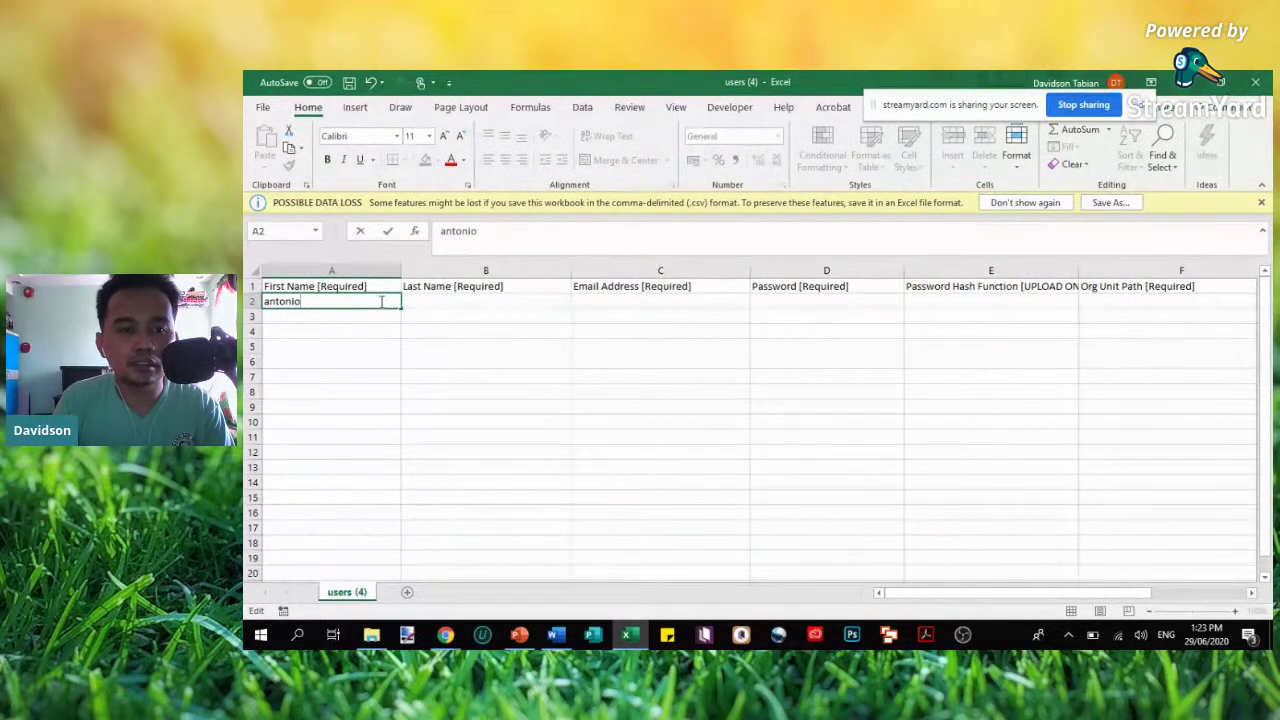
click(436, 298)
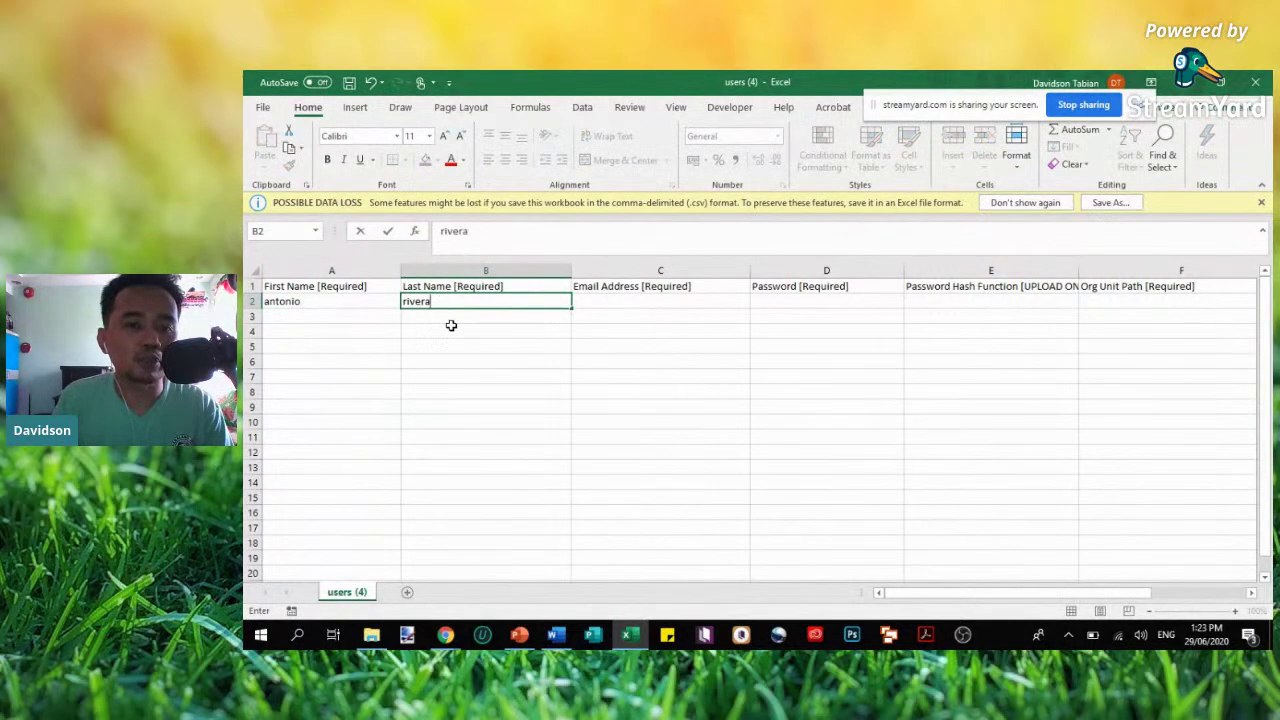
click(624, 305)
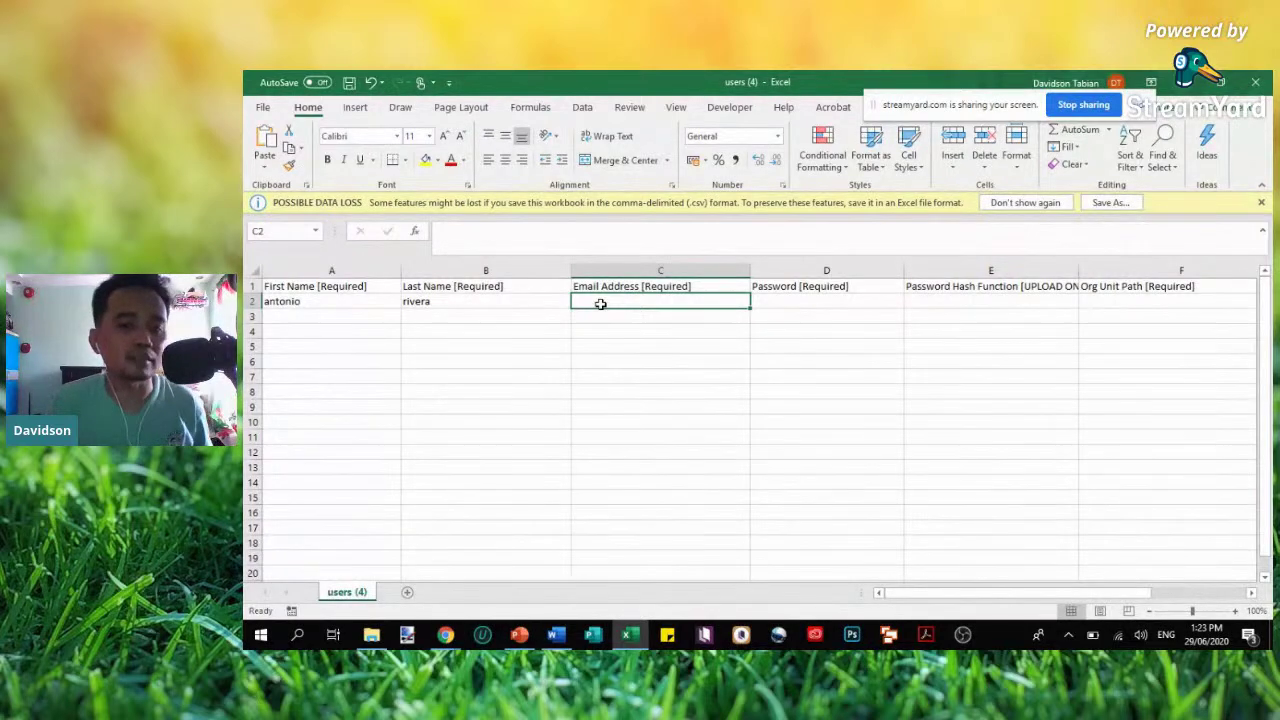
click(498, 244)
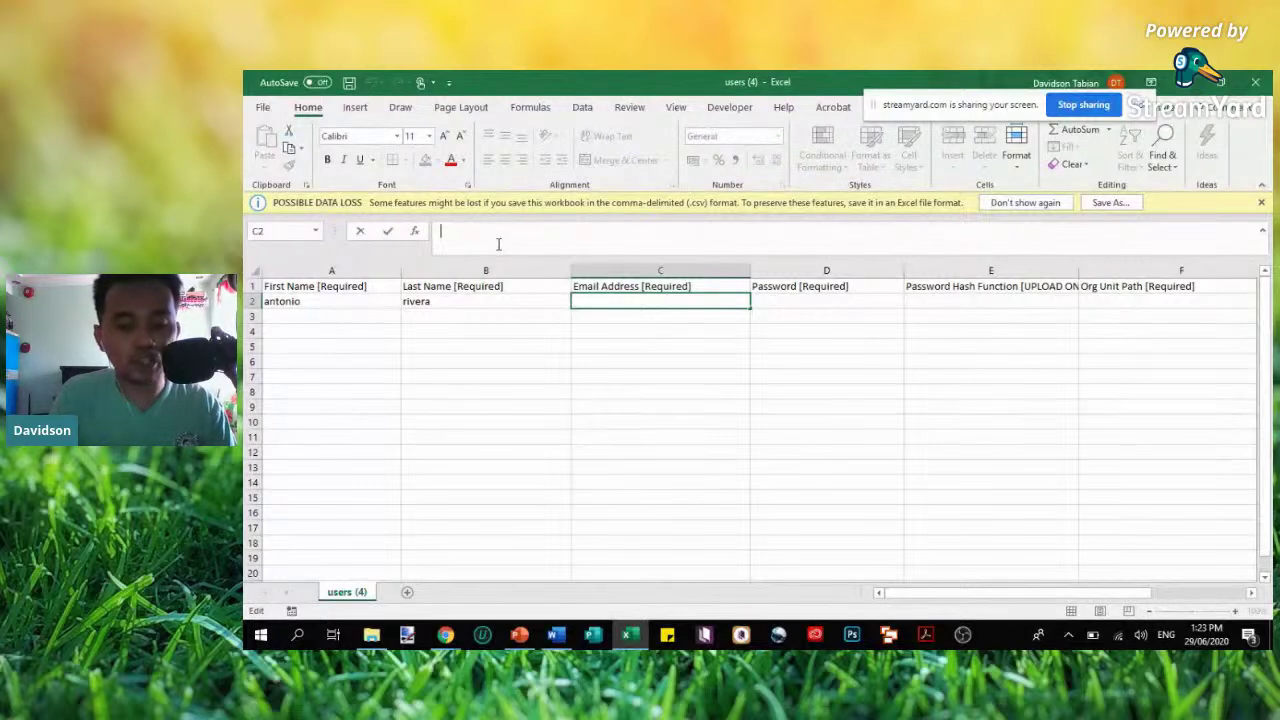
text(@)
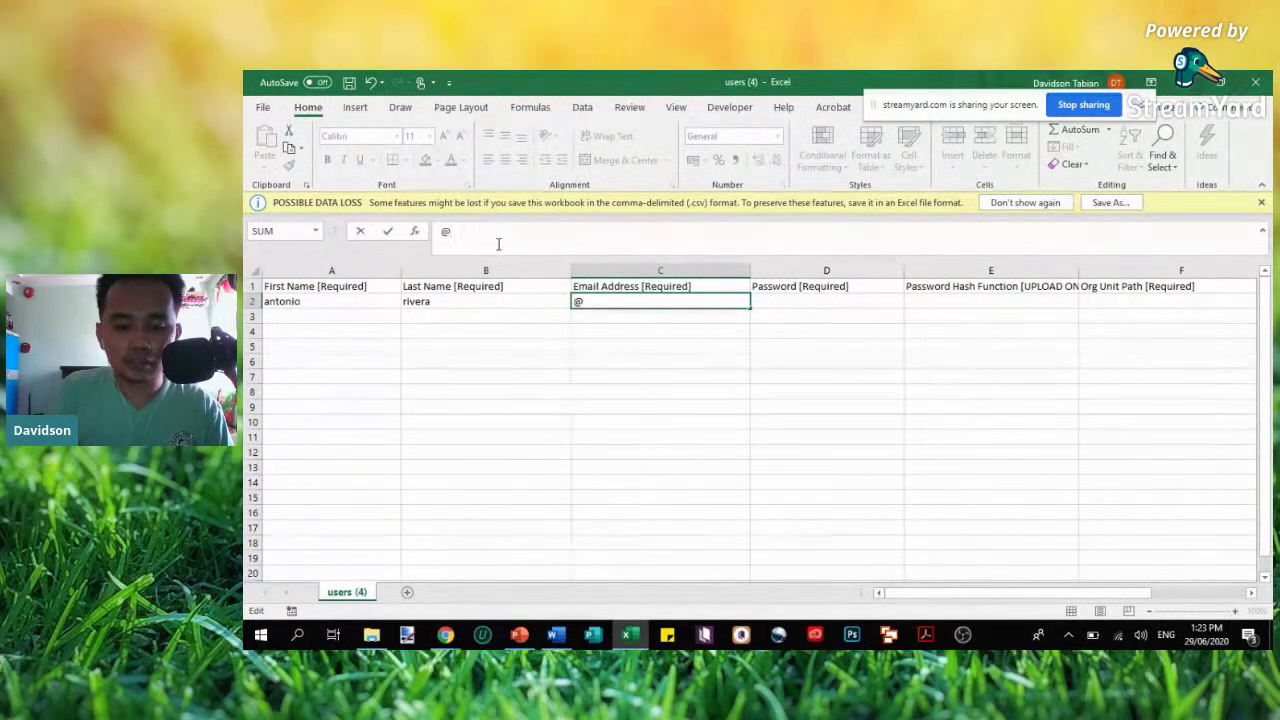
text(jprizales.manila)
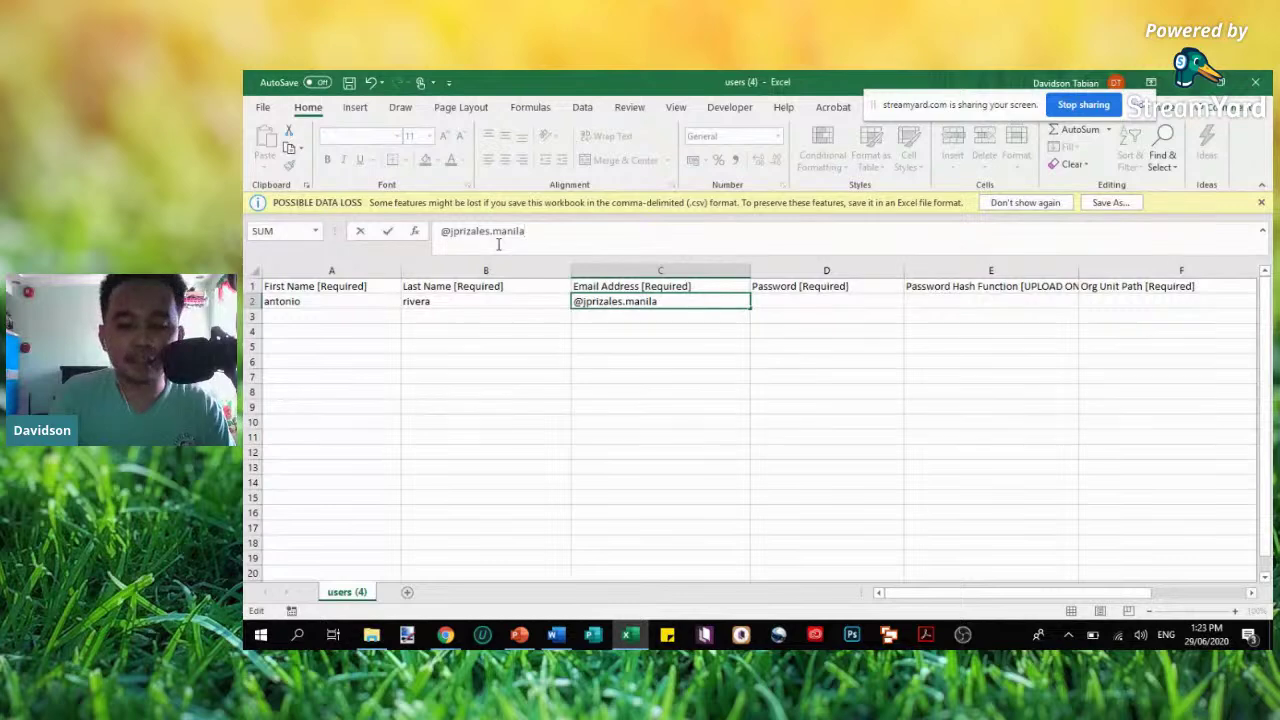
text(.ed)
key(BackSpace)
key(BackSpace)
key(BackSpace)
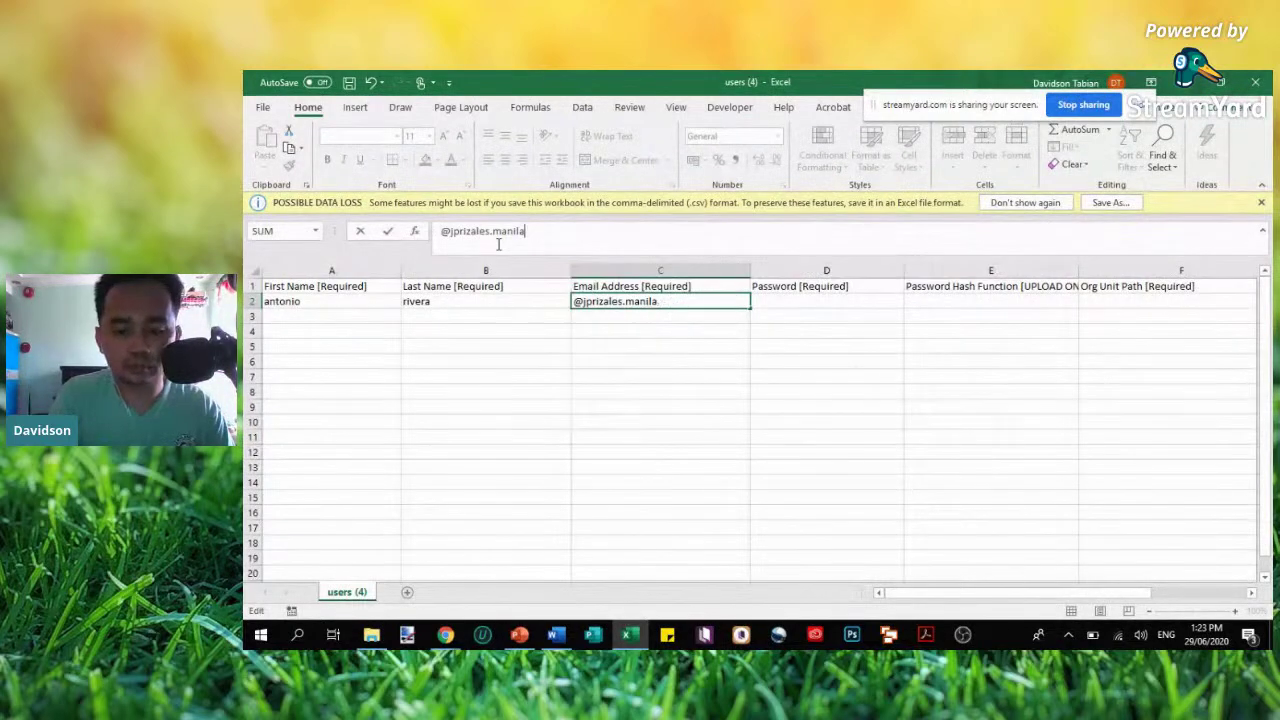
text(.edu.ph)
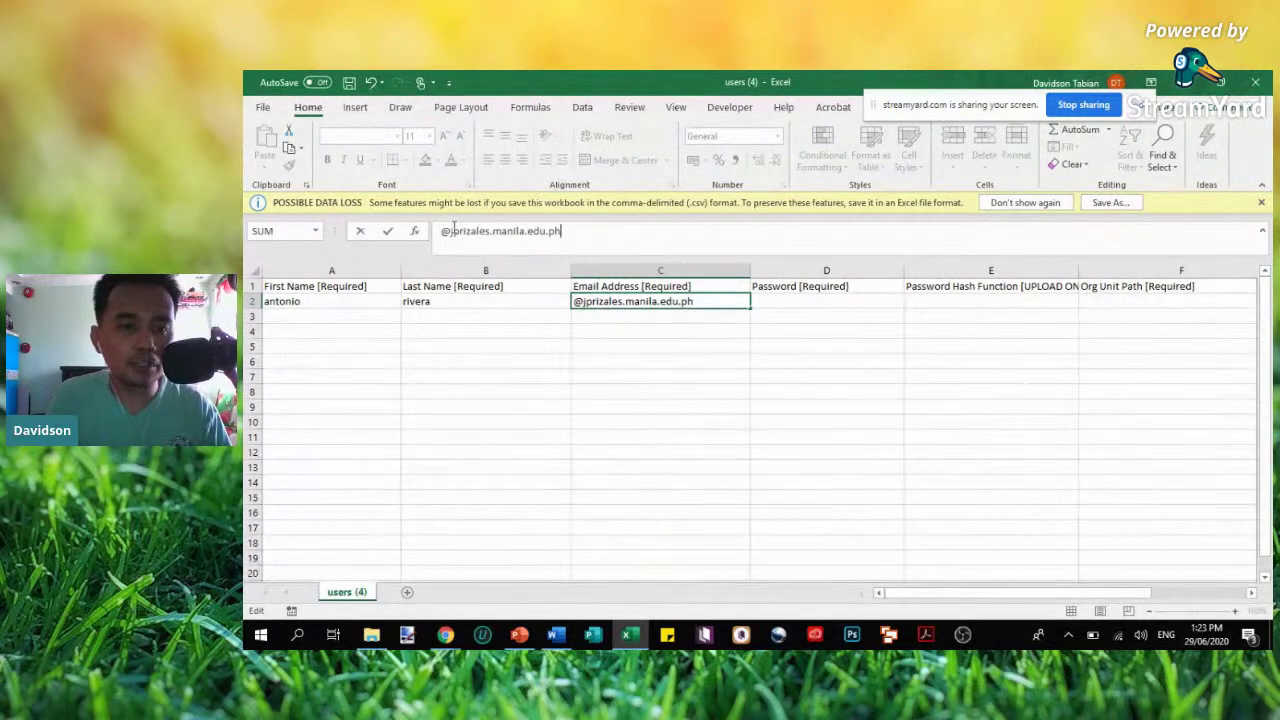
click(451, 231)
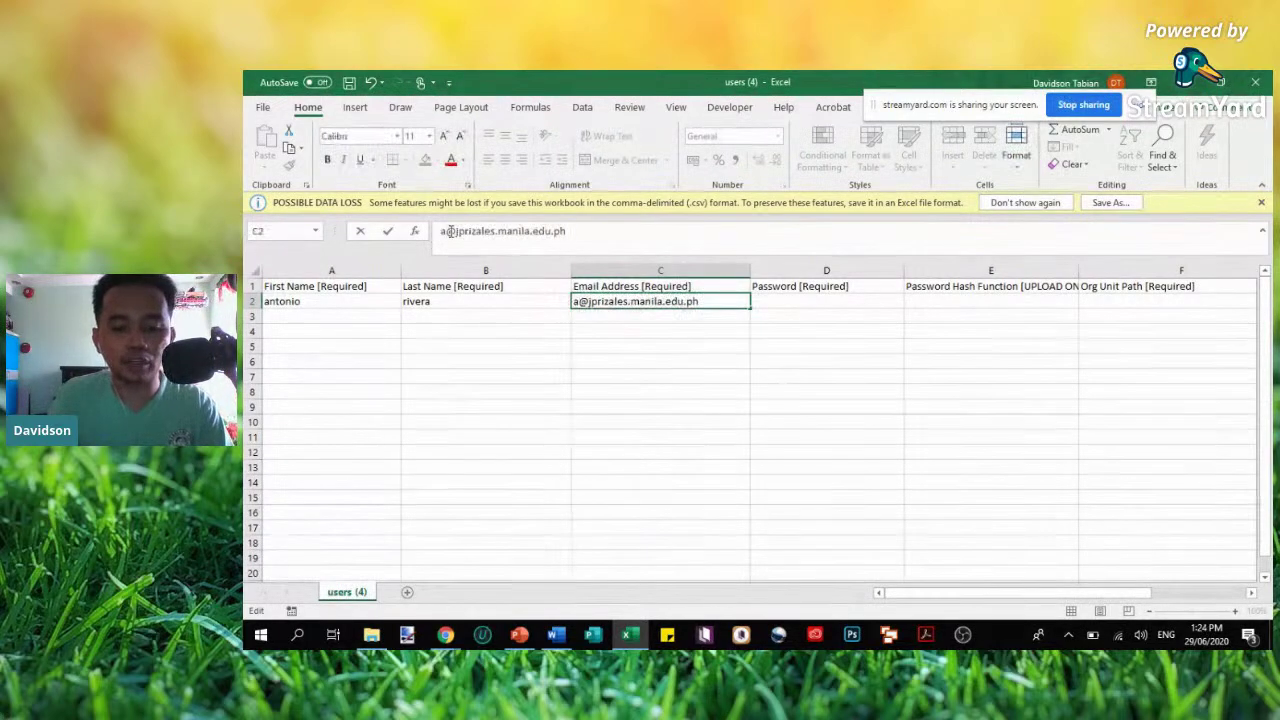
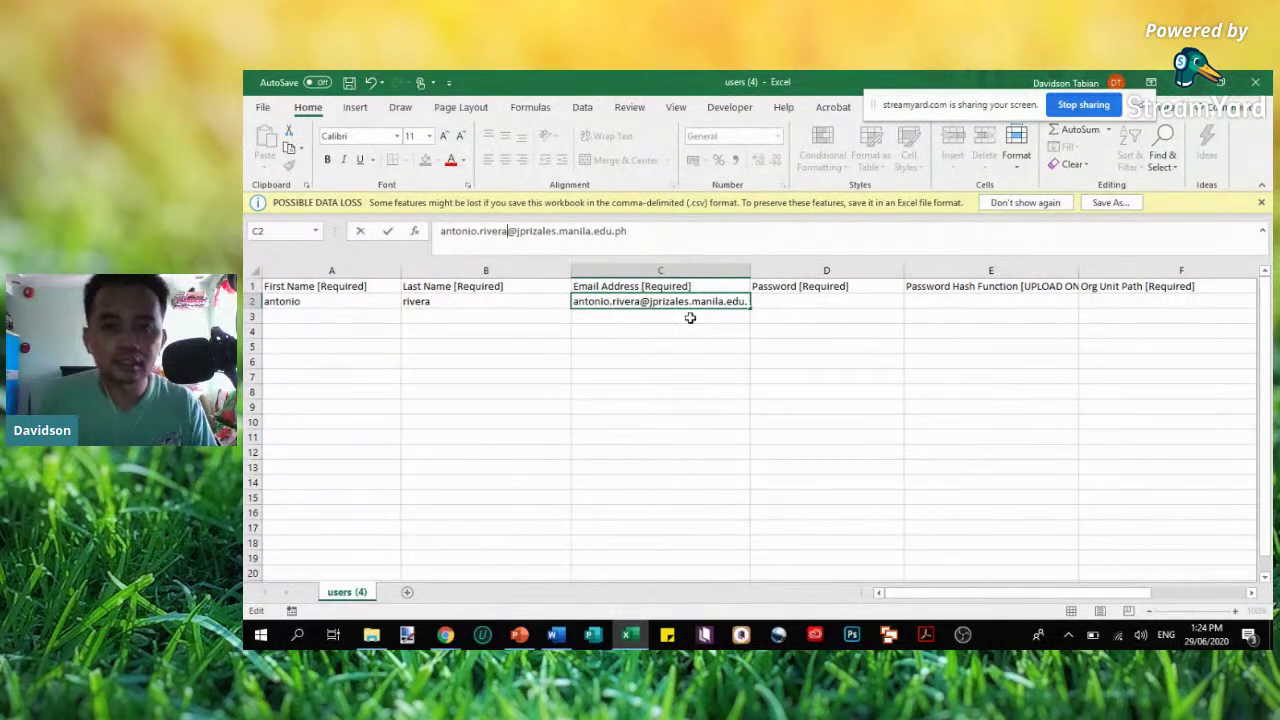
click(782, 333)
- Widen column C to fit the address and enter the account password in D2
mouse_move(749, 275)
mouse_down()
mouse_move(785, 271)
mouse_move(764, 272)
mouse_up()
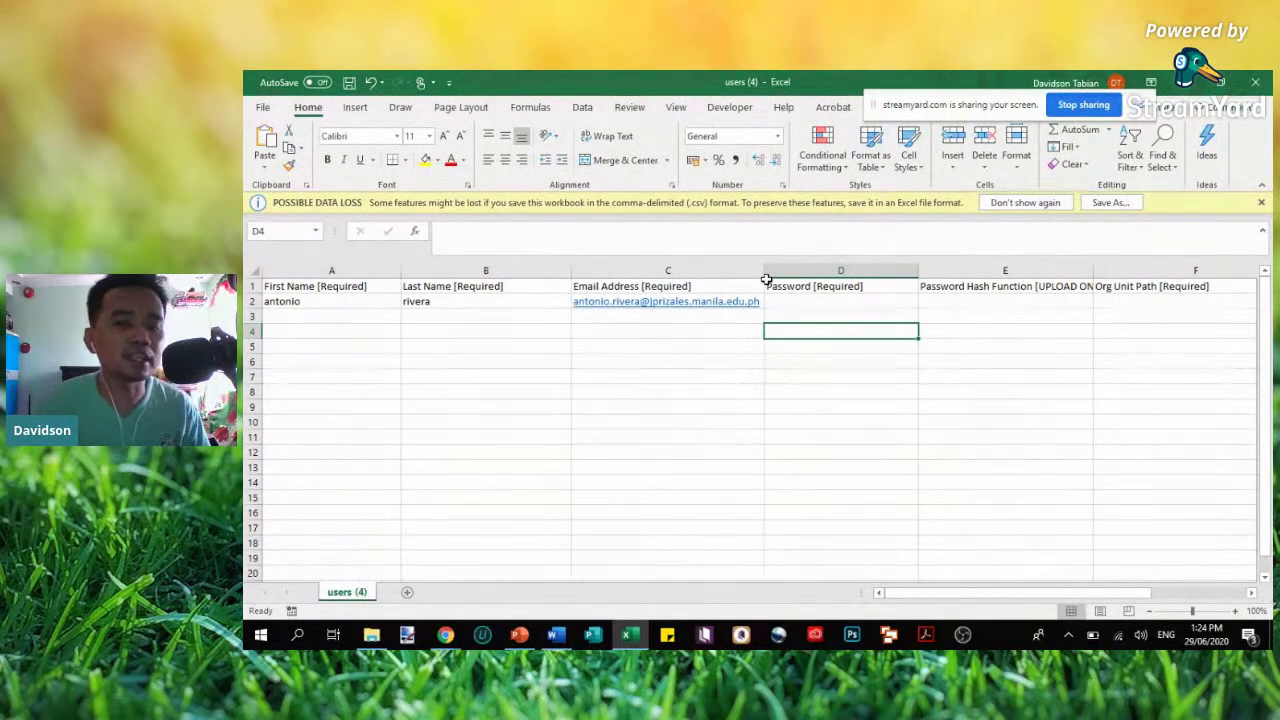
click(802, 301)
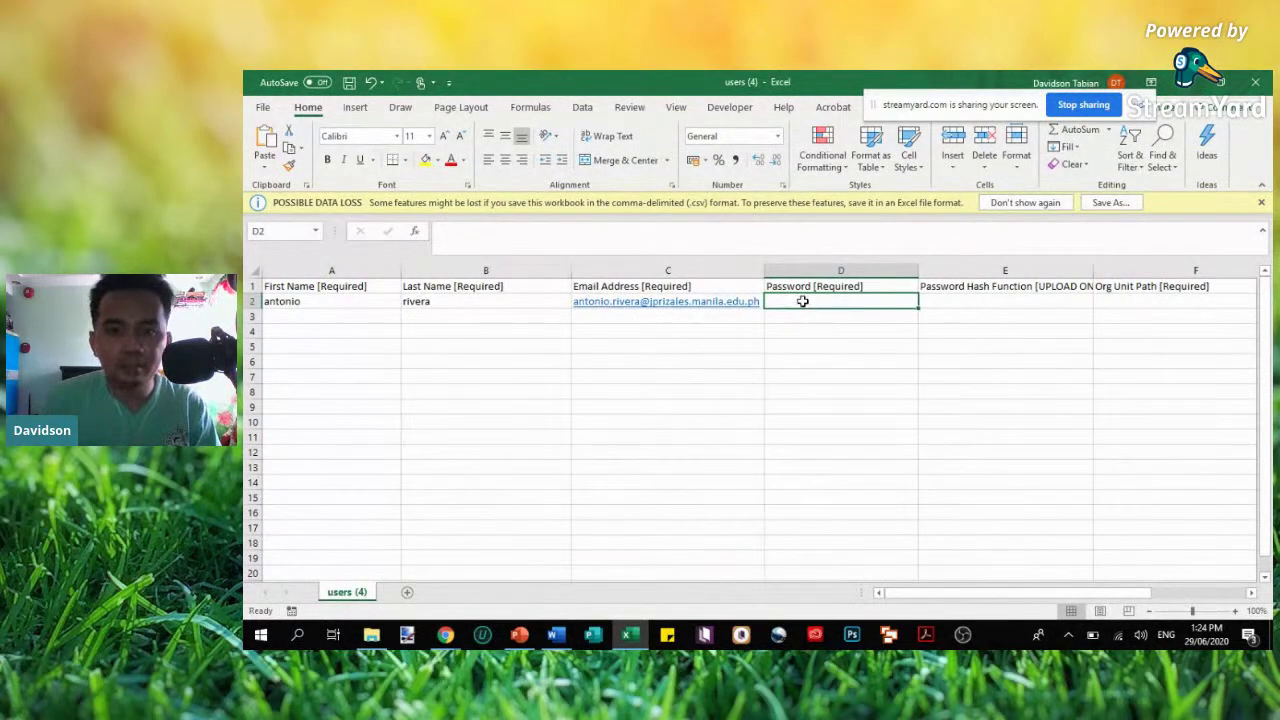
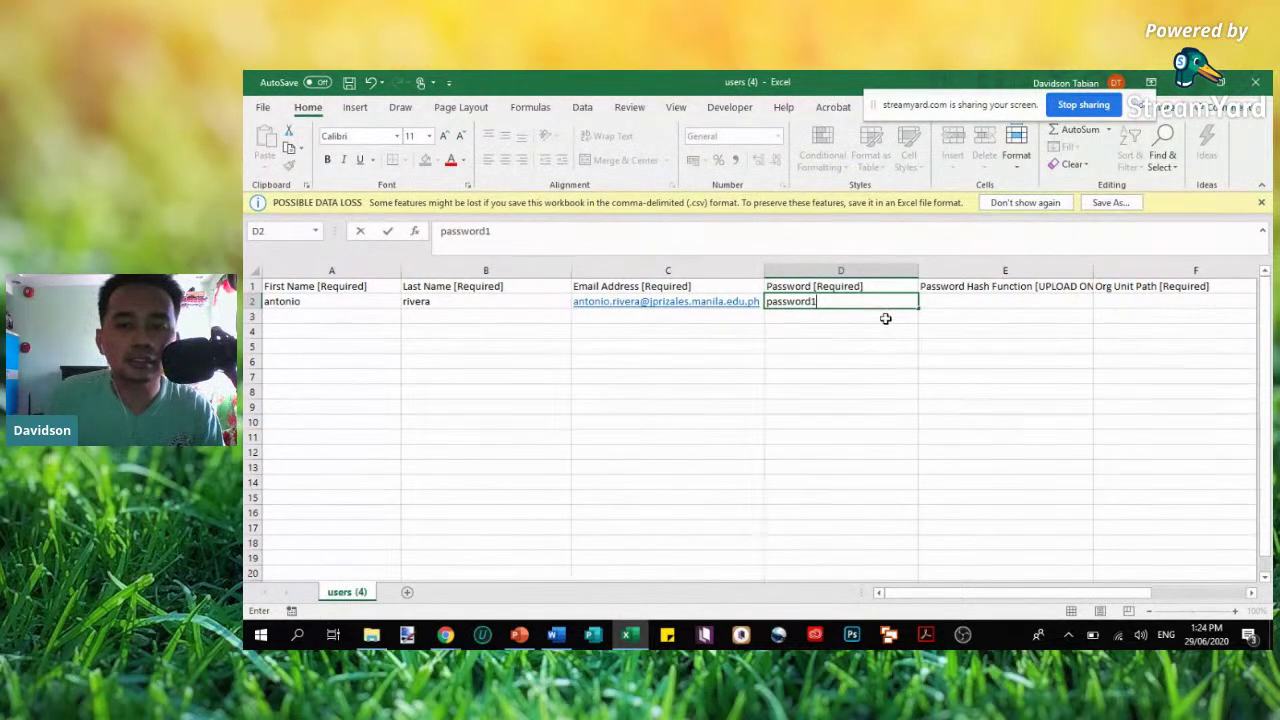
click(970, 298)
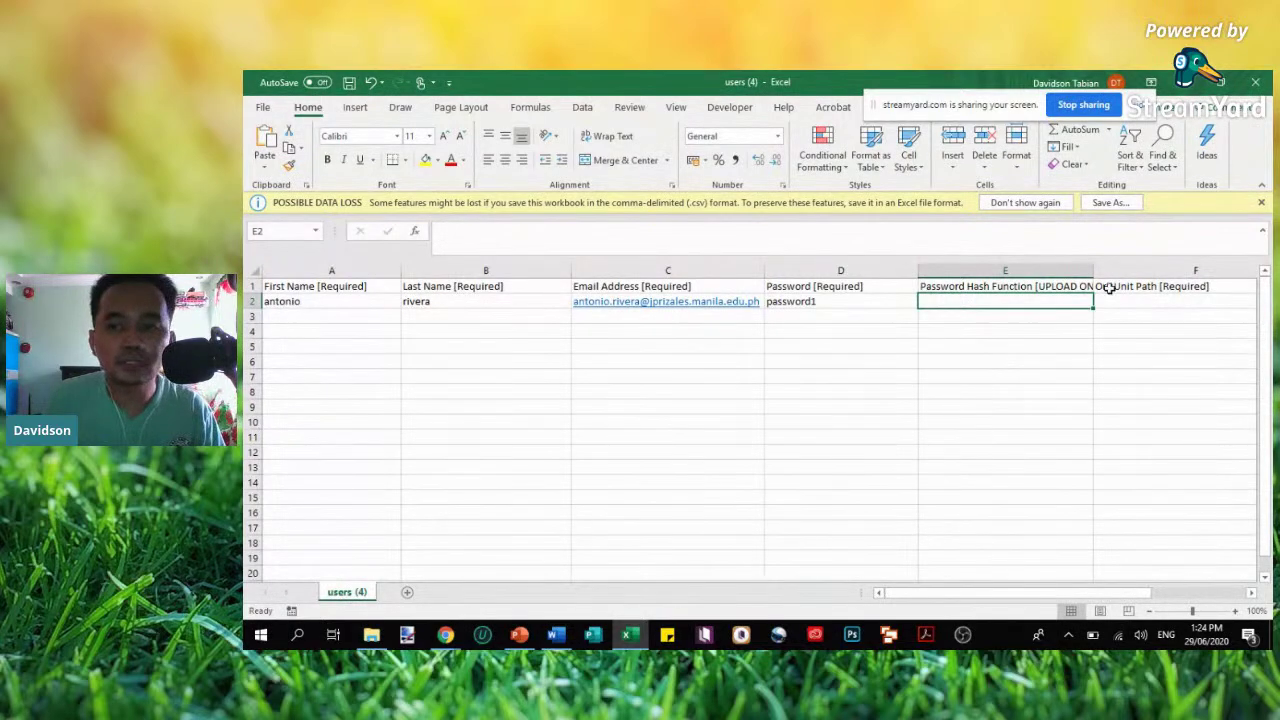
- Zoom the sheet view to 140%
drag(935, 593, 962, 596)
click(847, 270)
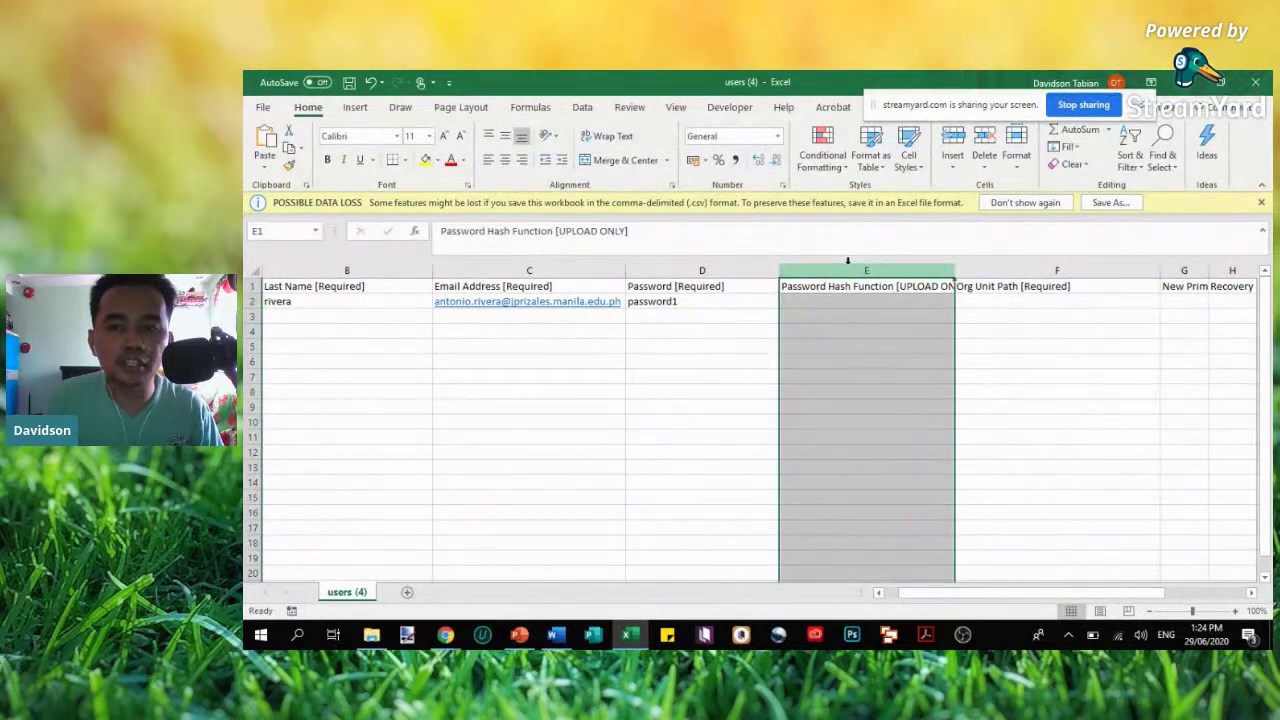
click(1015, 300)
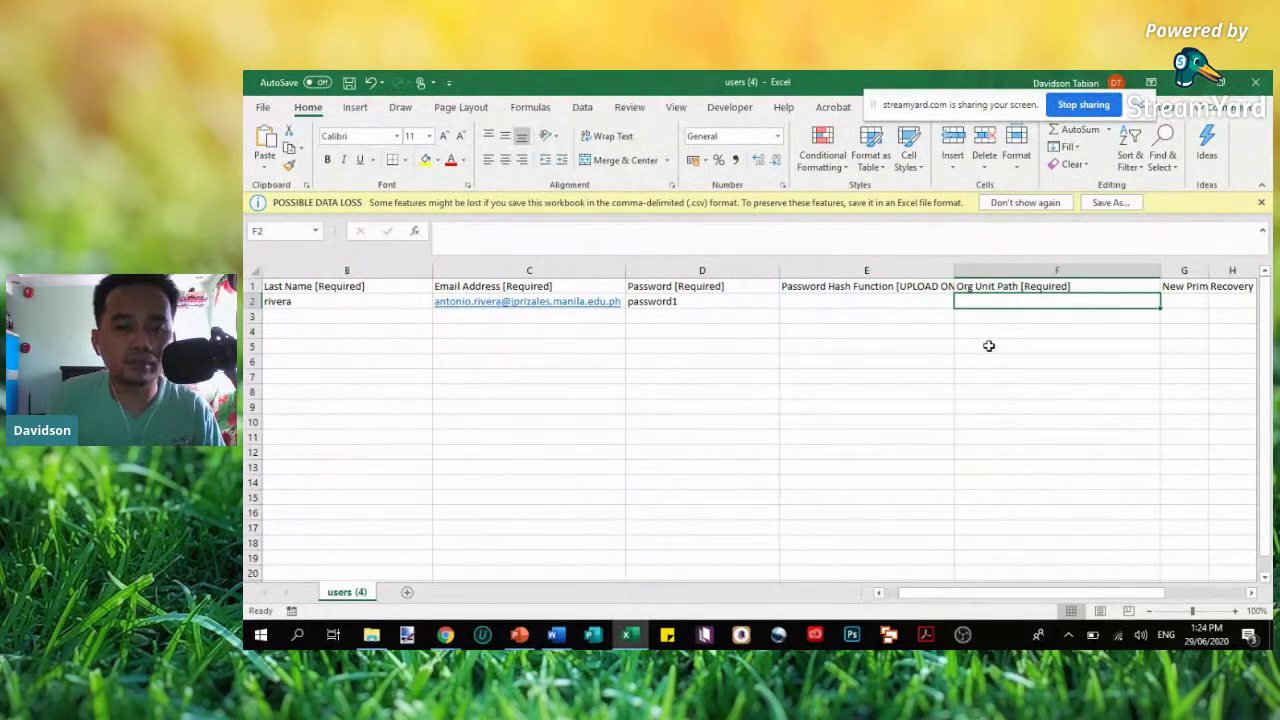
click(1234, 611)
click(1234, 611)
click(1234, 611)
click(1234, 611)
drag(946, 592, 809, 594)
- Retype the initials of A2 and B2 as capital 'A' and 'R'
click(318, 314)
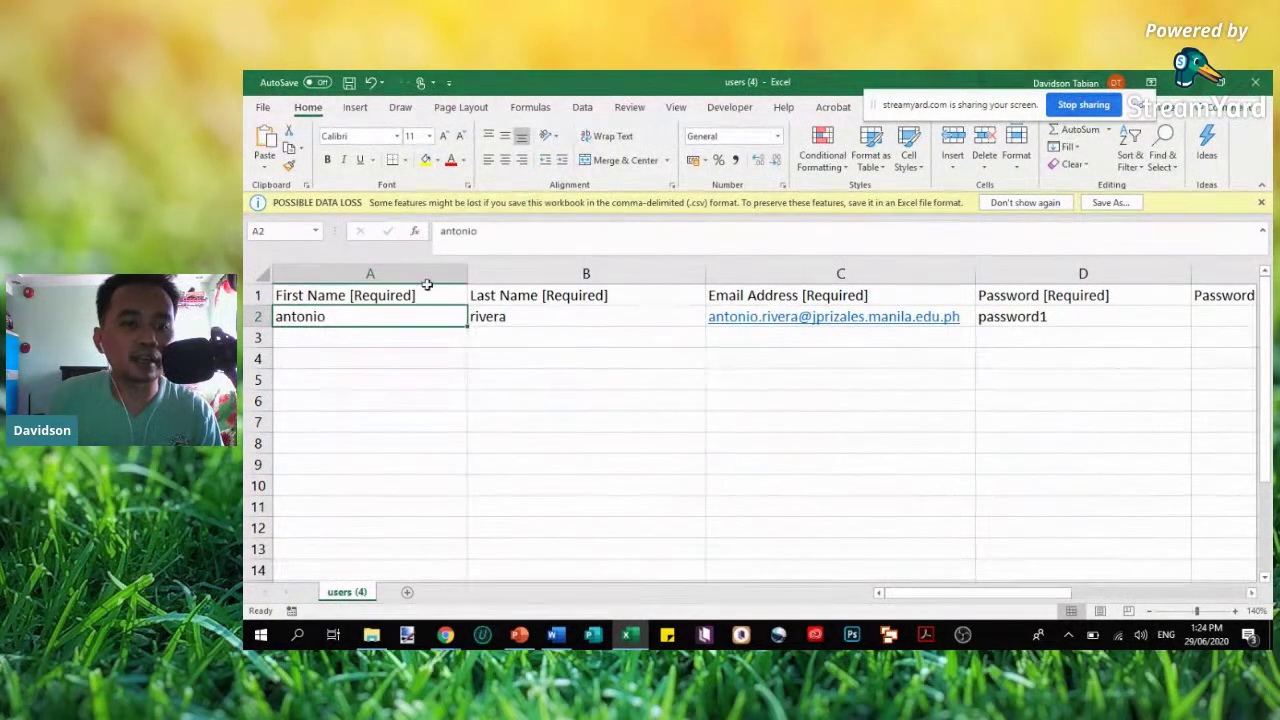
click(446, 231)
key(BackSpace)
text(A)
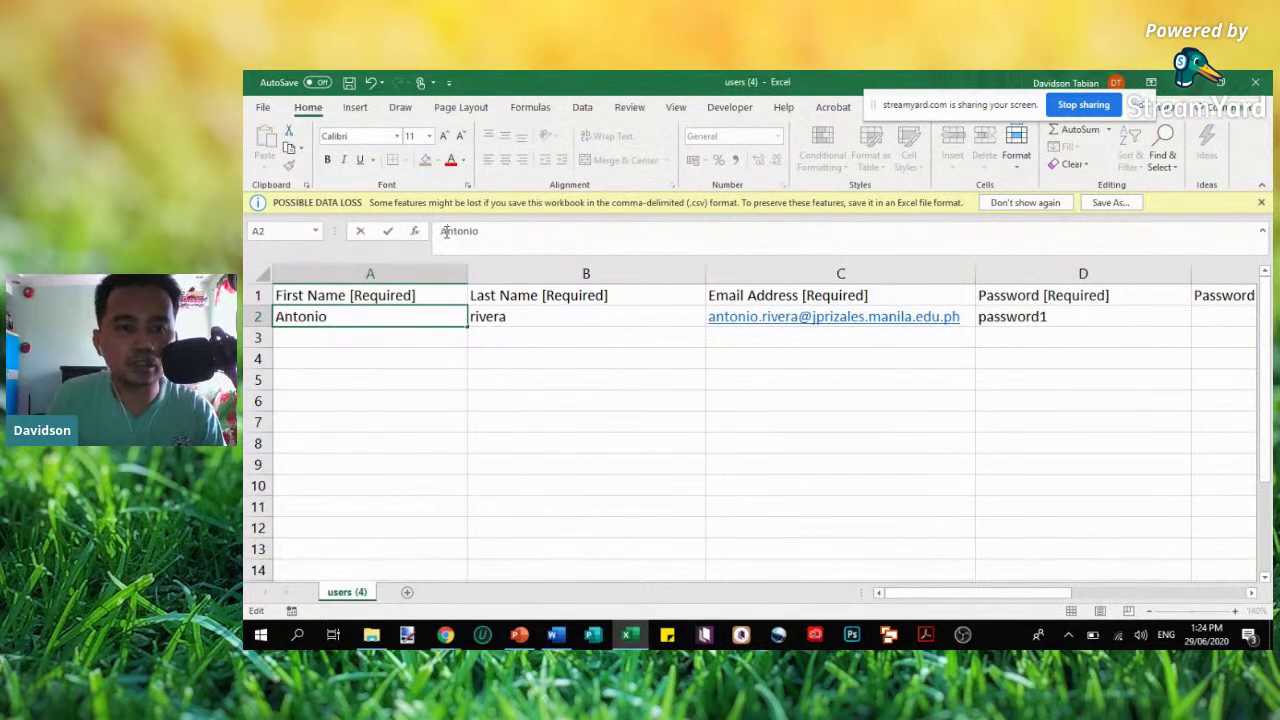
click(505, 320)
click(446, 231)
key(BackSpace)
text(R)
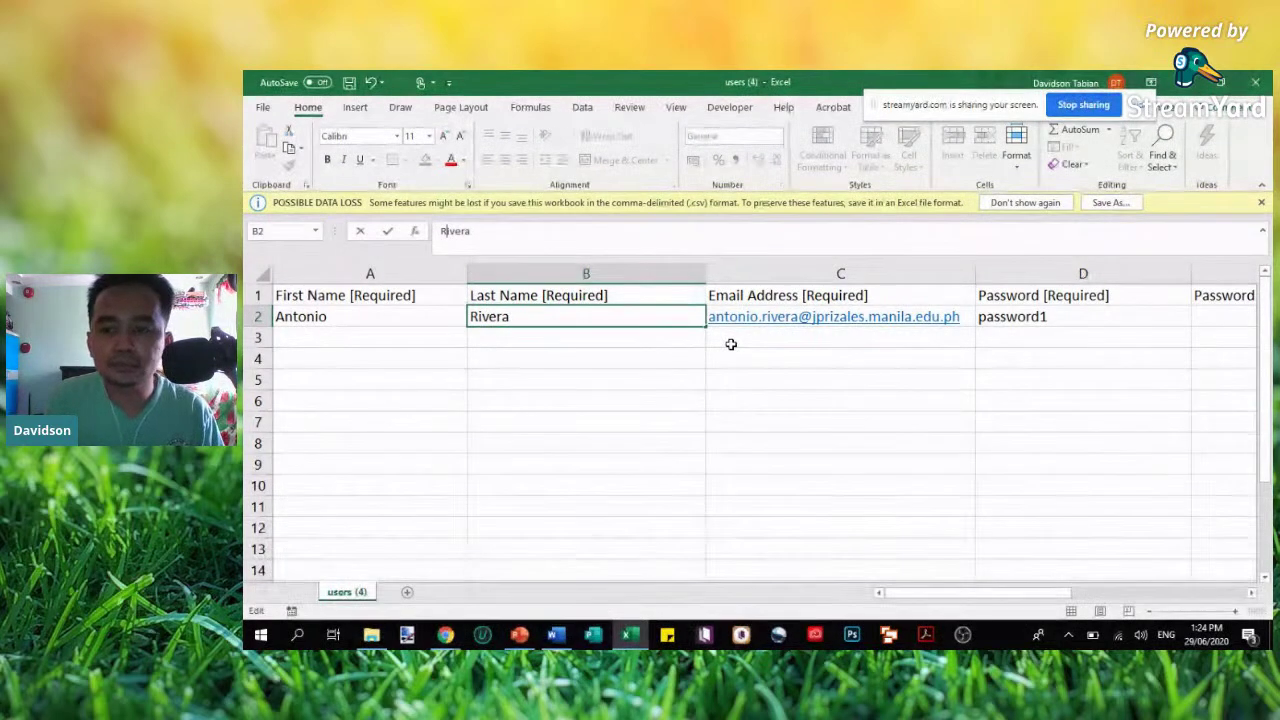
drag(886, 598, 931, 597)
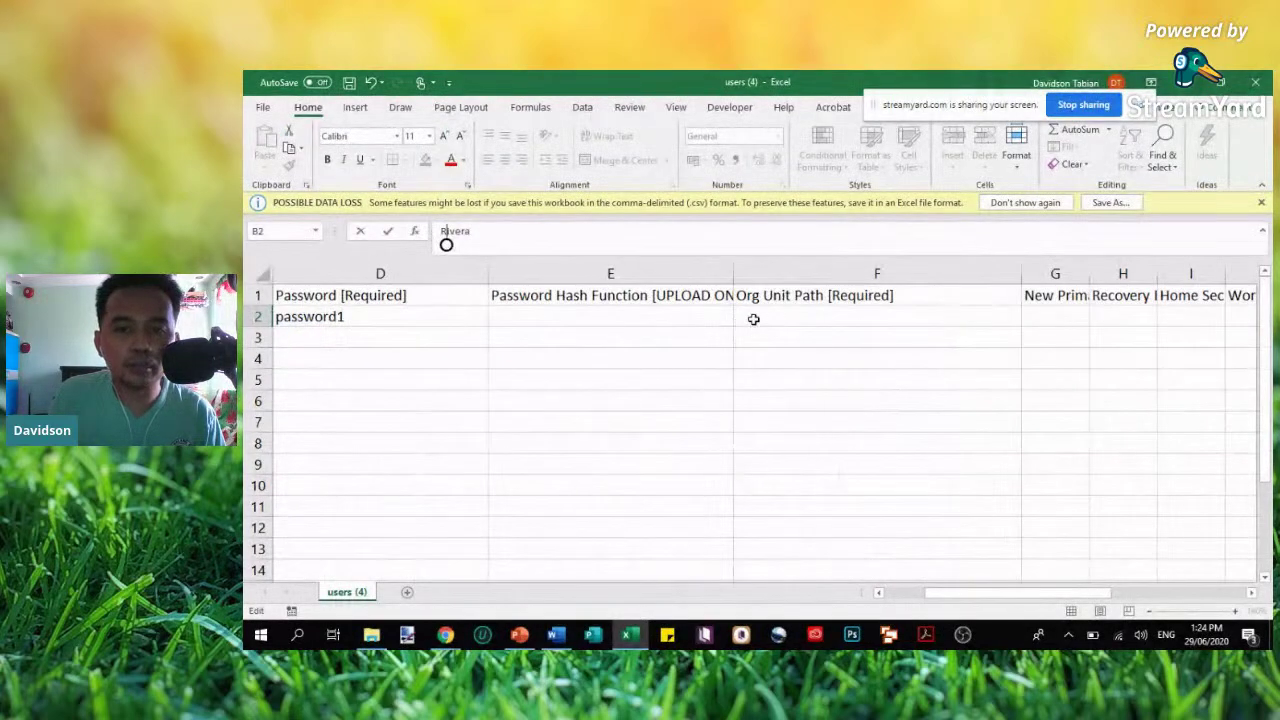
click(755, 318)
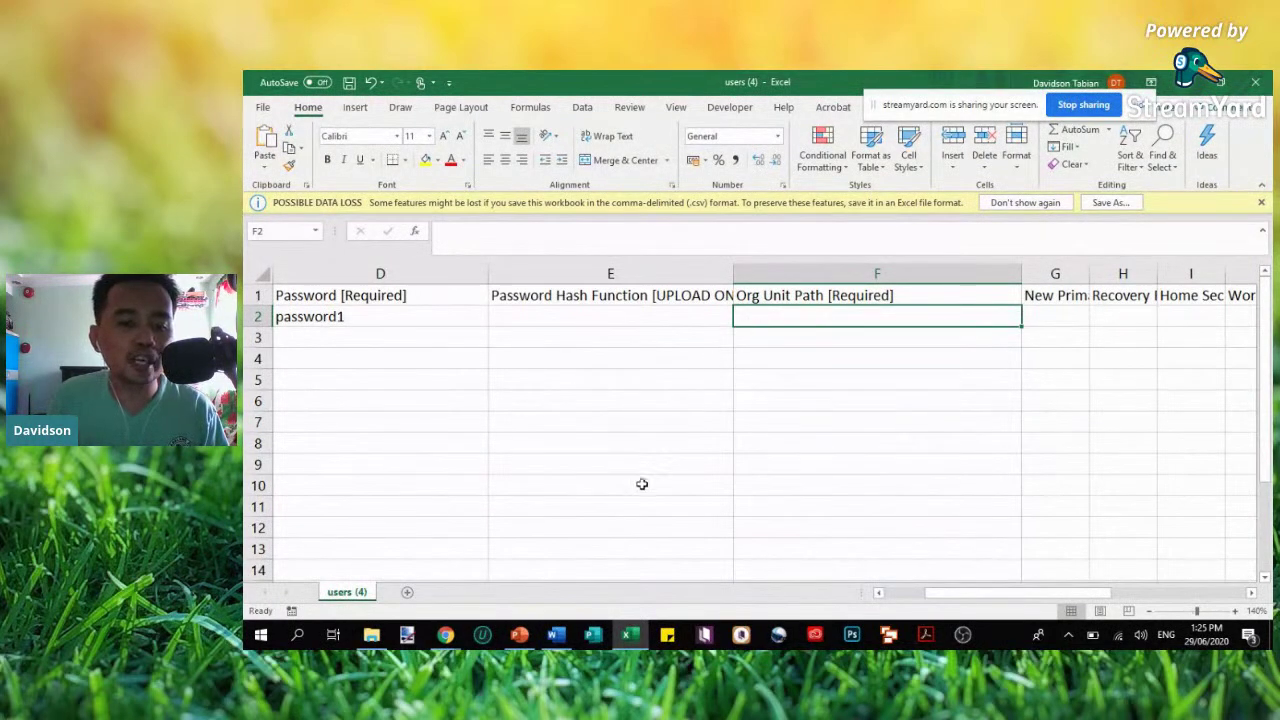
- Cancel the Bulk upload users dialog and review the org unit tree in Chrome
mouse_move(445, 634)
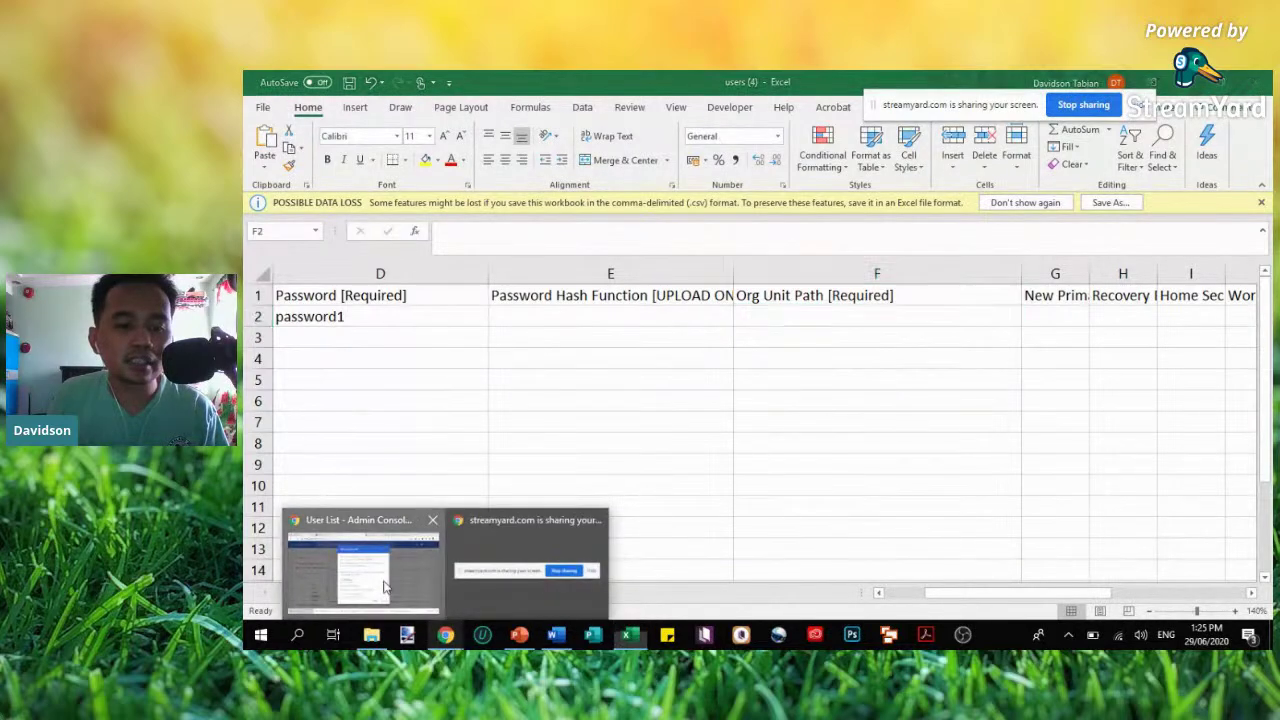
click(385, 587)
click(838, 532)
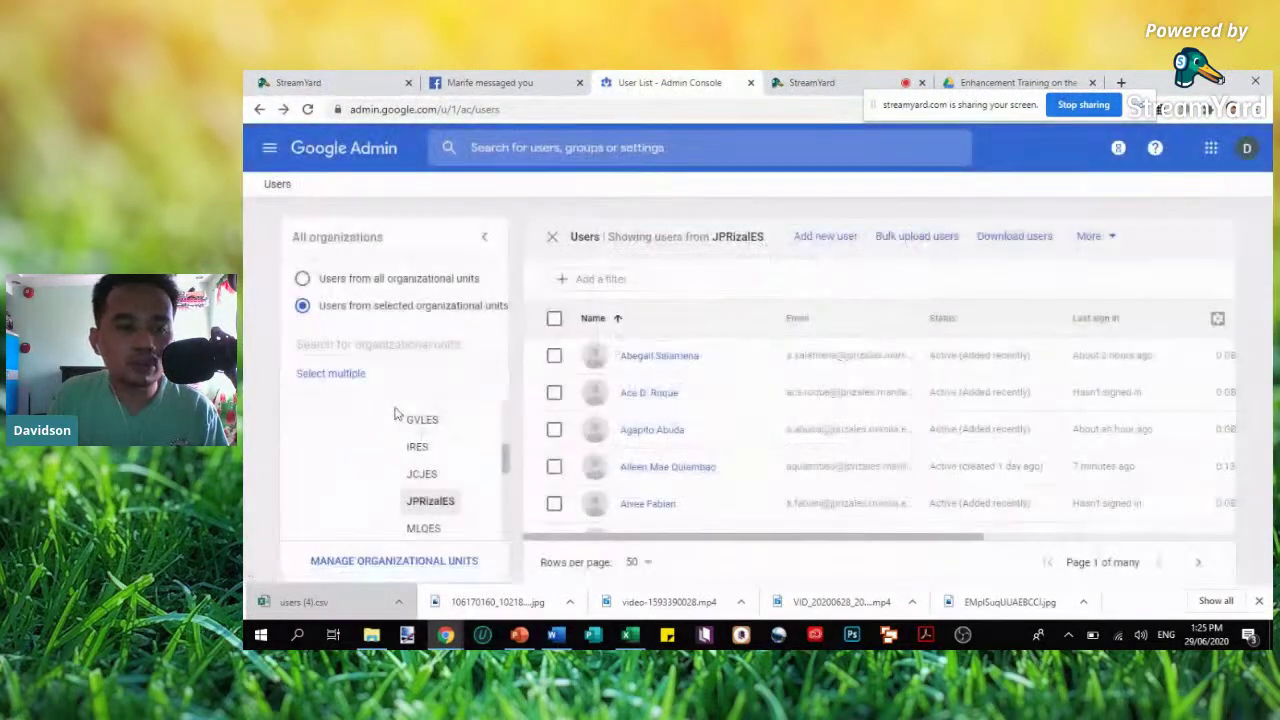
scroll(507, 458, up, 1)
drag(507, 458, 505, 422)
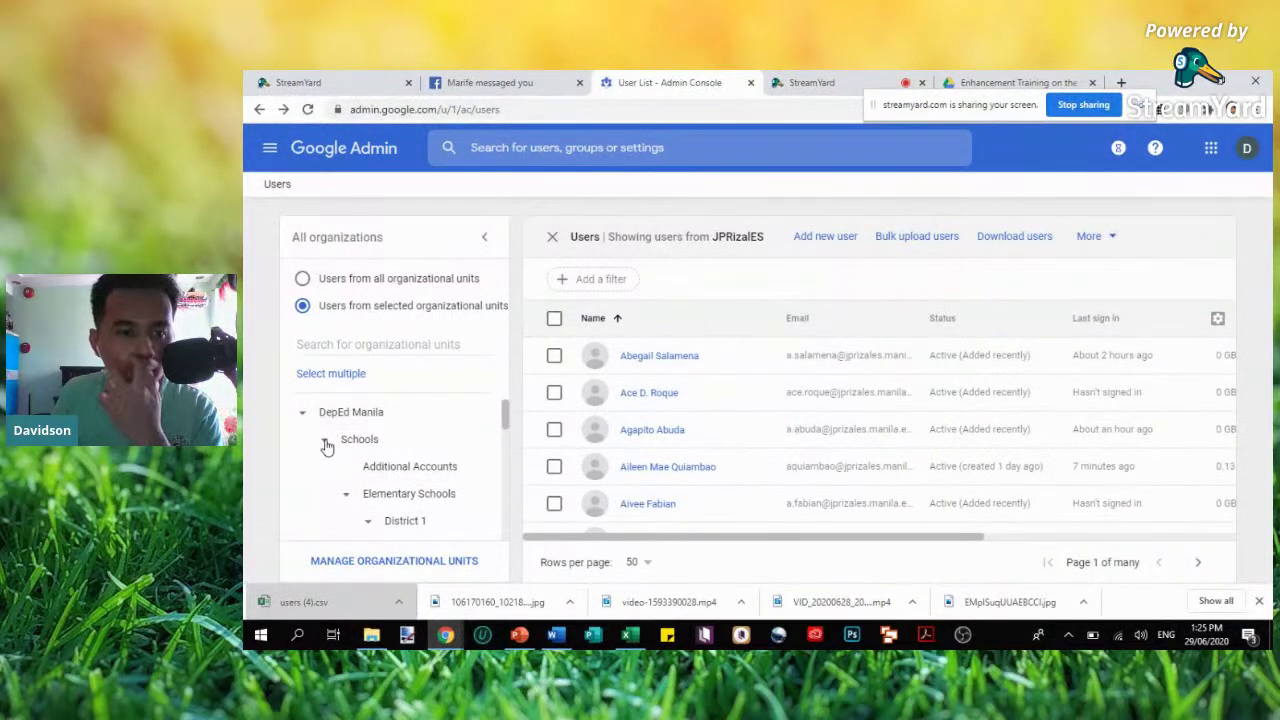
- Start F2's org unit path with '/Schools' in Excel
click(630, 635)
click(514, 232)
text(/Schools/)
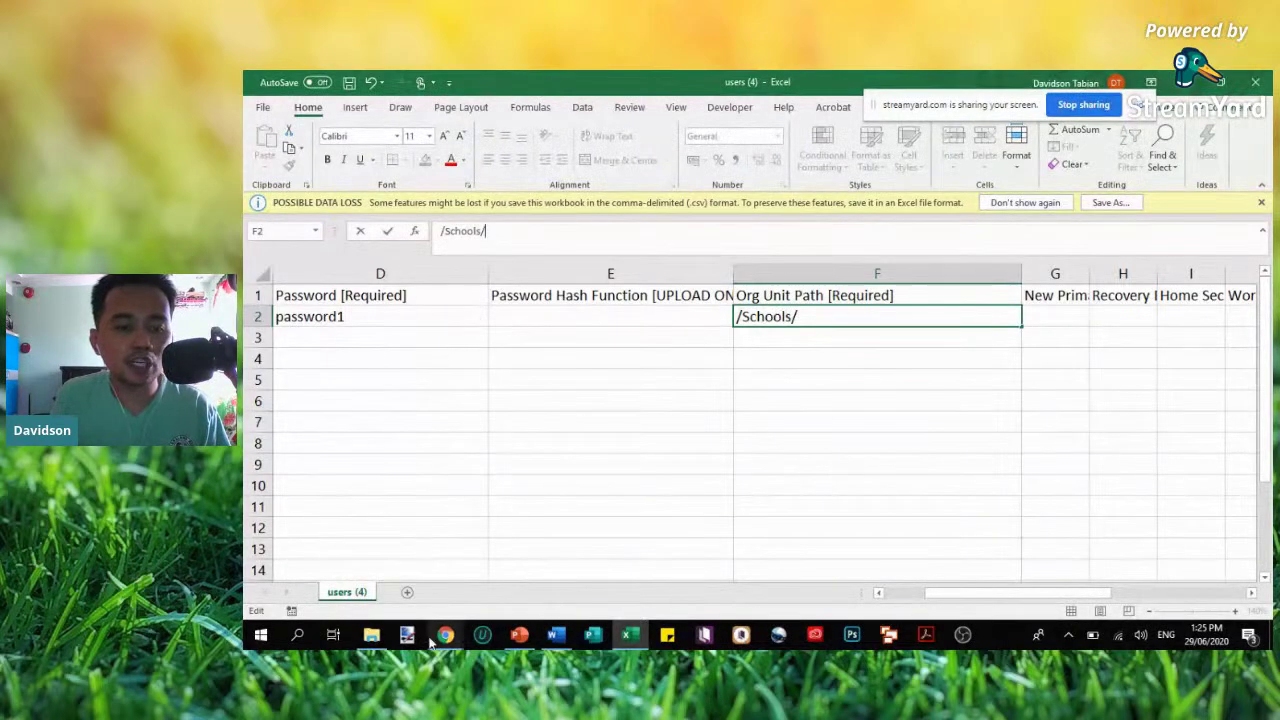
- Extend F2's path to '/Schools/Elementary Schools/Distrcit 1/', checking the Admin console's org tree
mouse_move(443, 638)
click(420, 570)
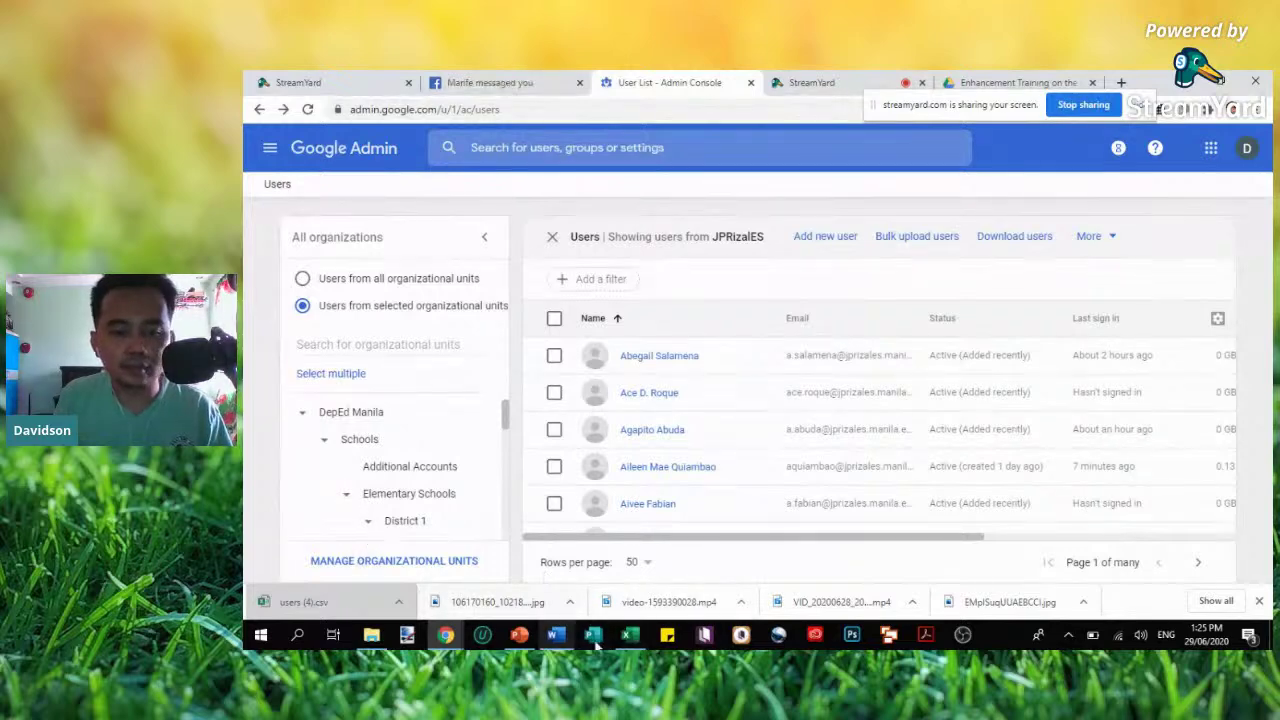
click(630, 635)
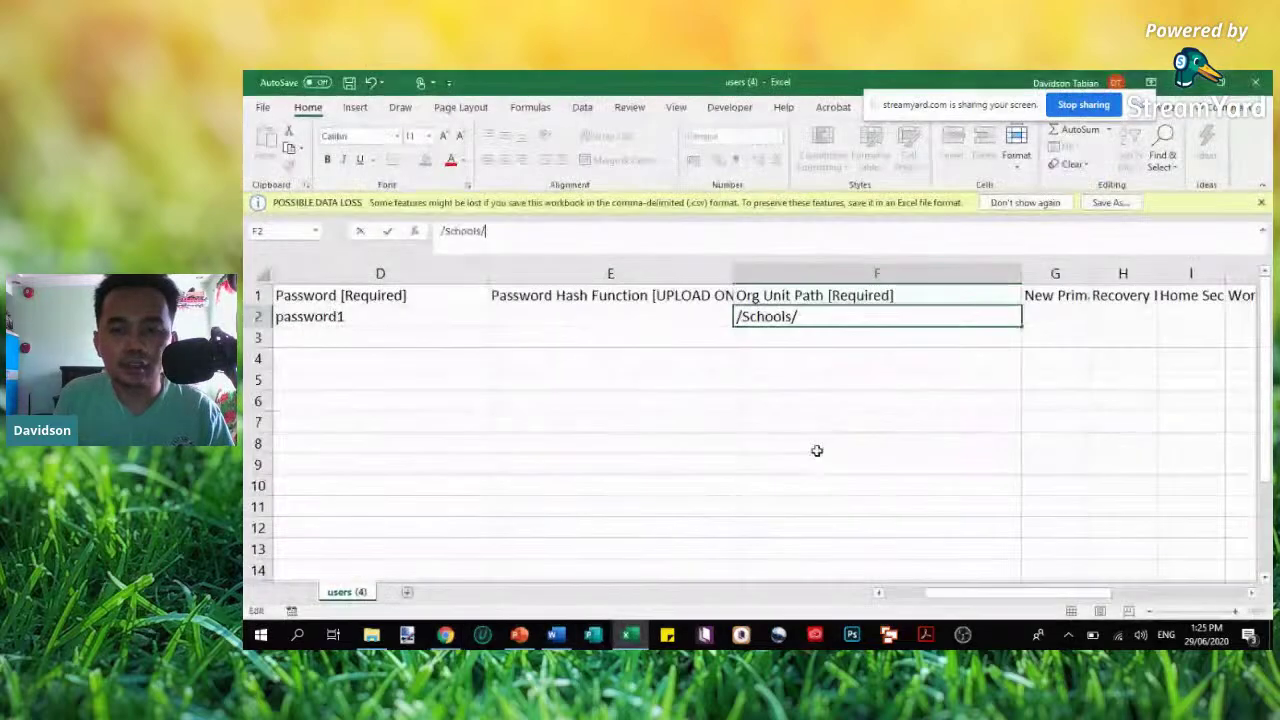
click(511, 243)
text(/Schools/Elemen)
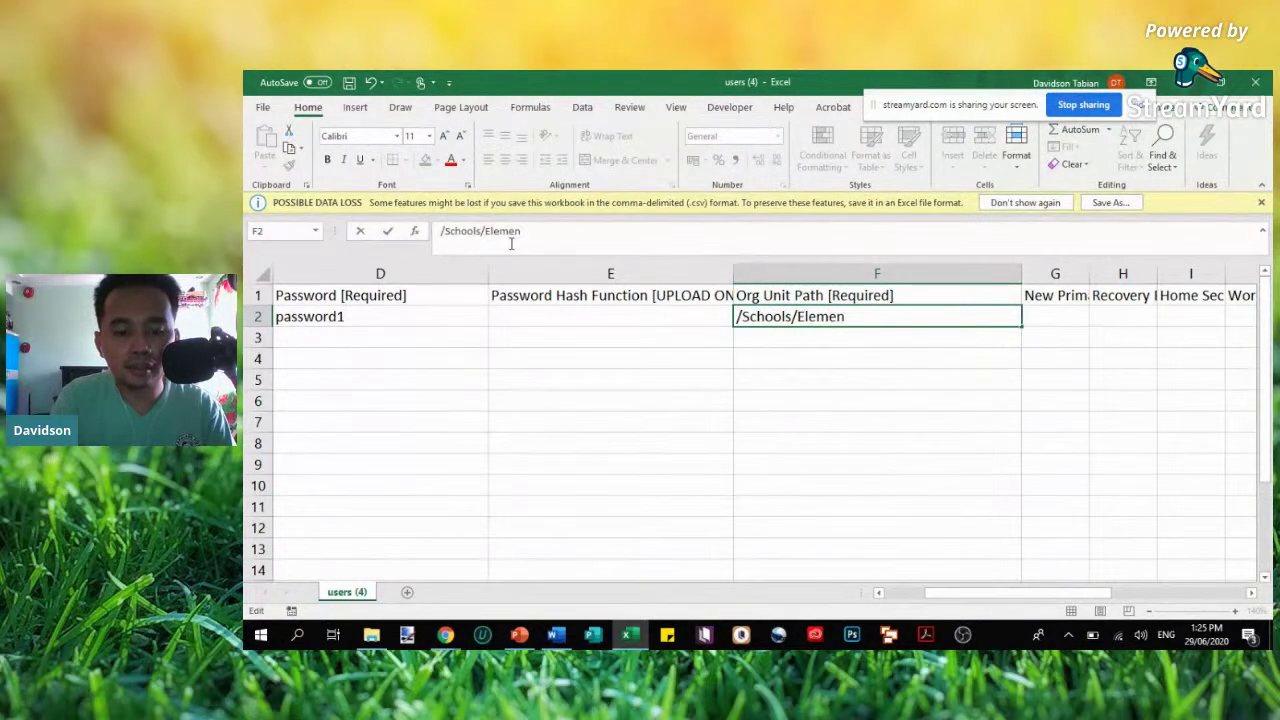
text(tary )
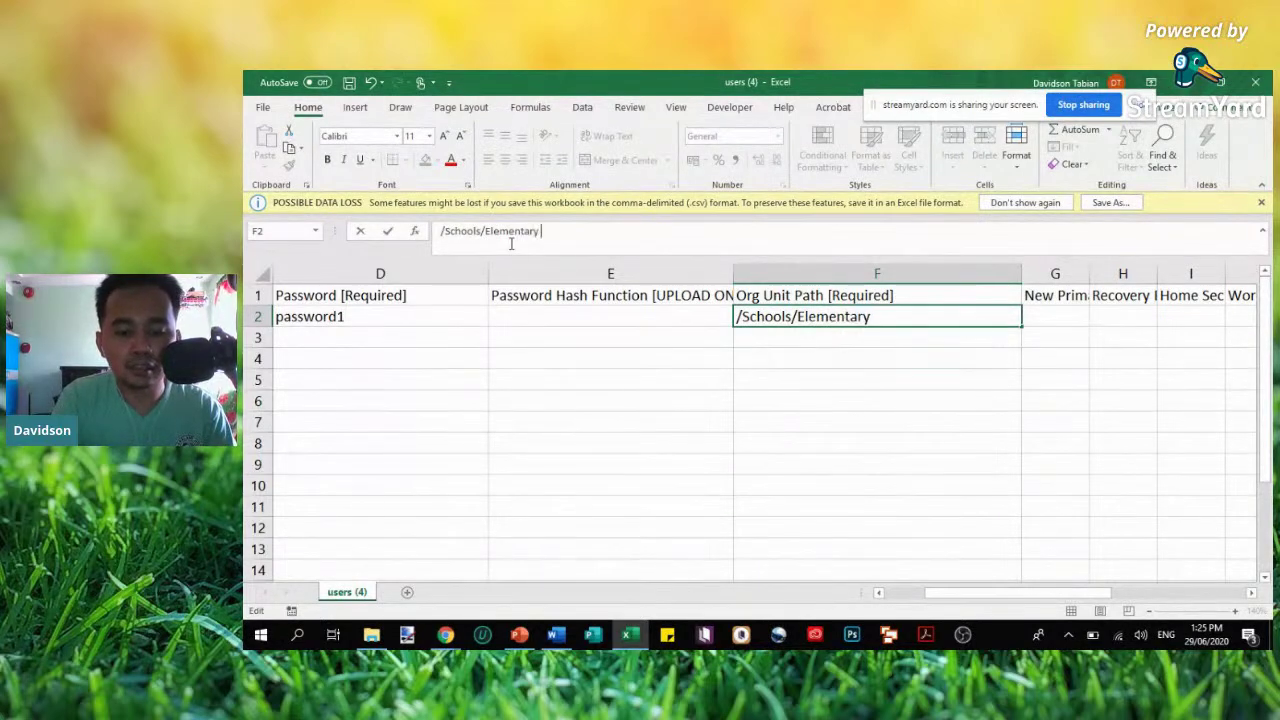
text(Schools/)
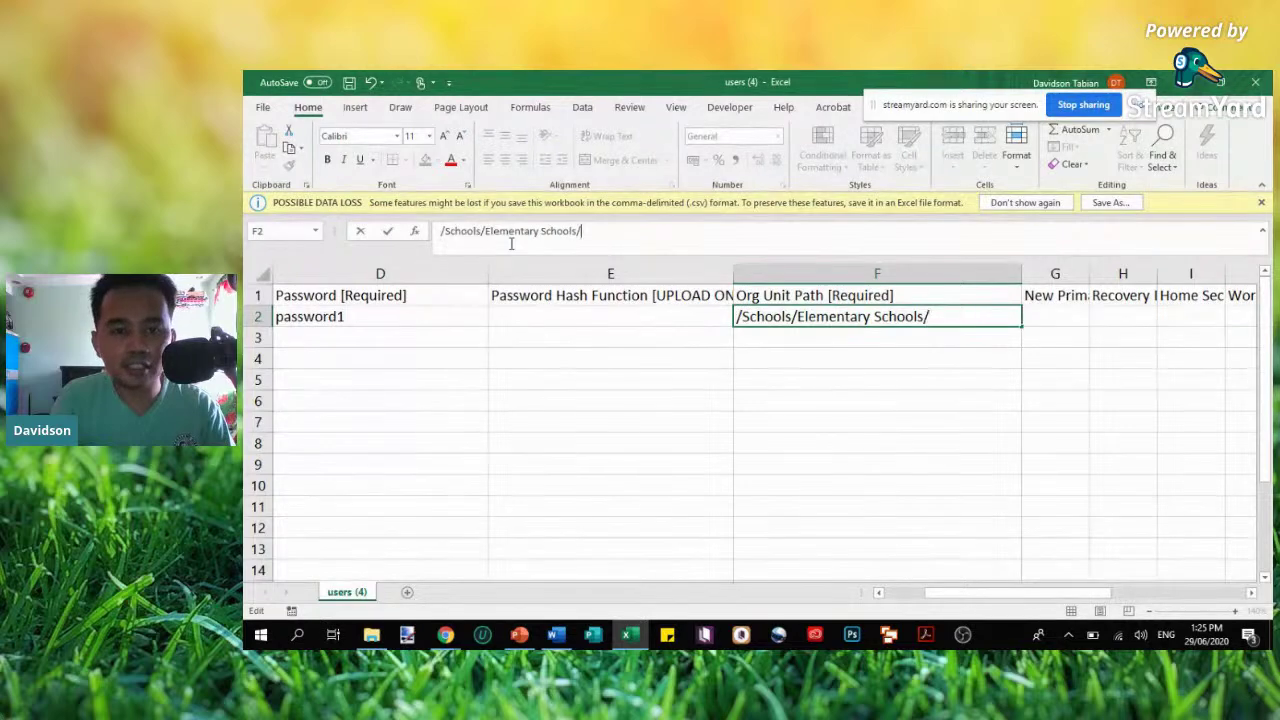
text(Dsitr)
key(BackSpace)
key(BackSpace)
key(BackSpace)
key(BackSpace)
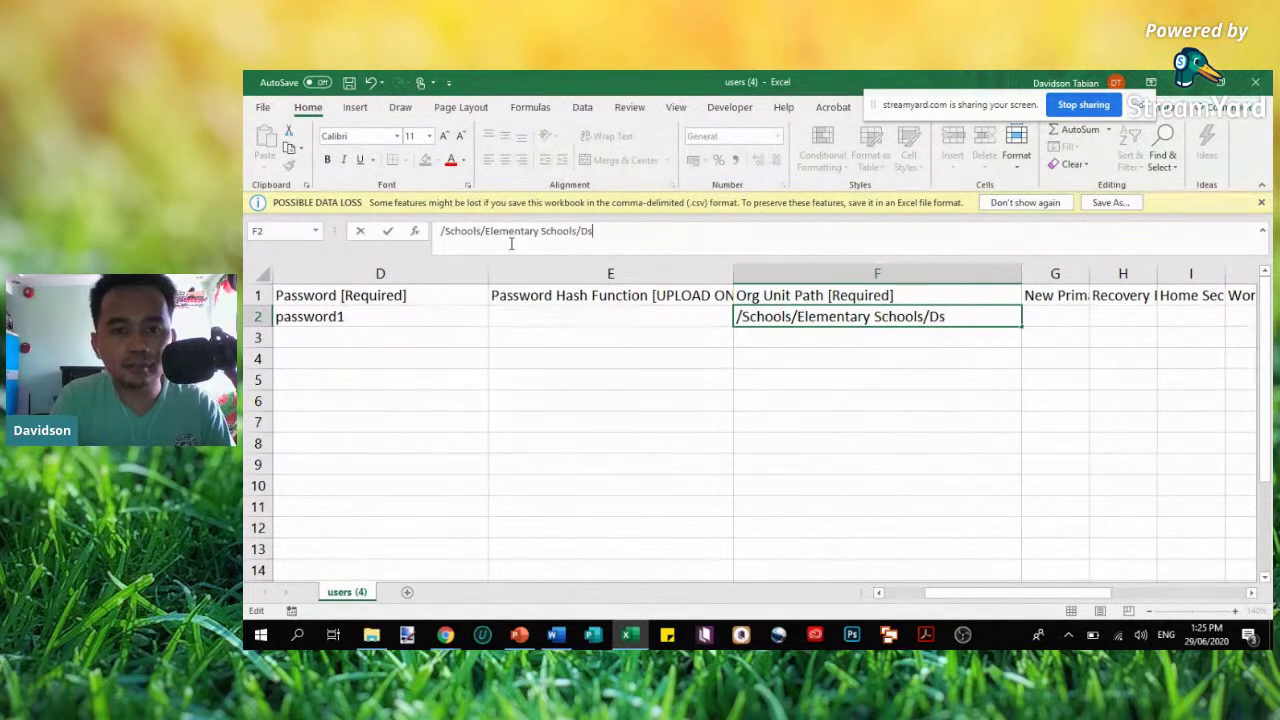
text(istrcit 1/)
click(445, 635)
click(407, 598)
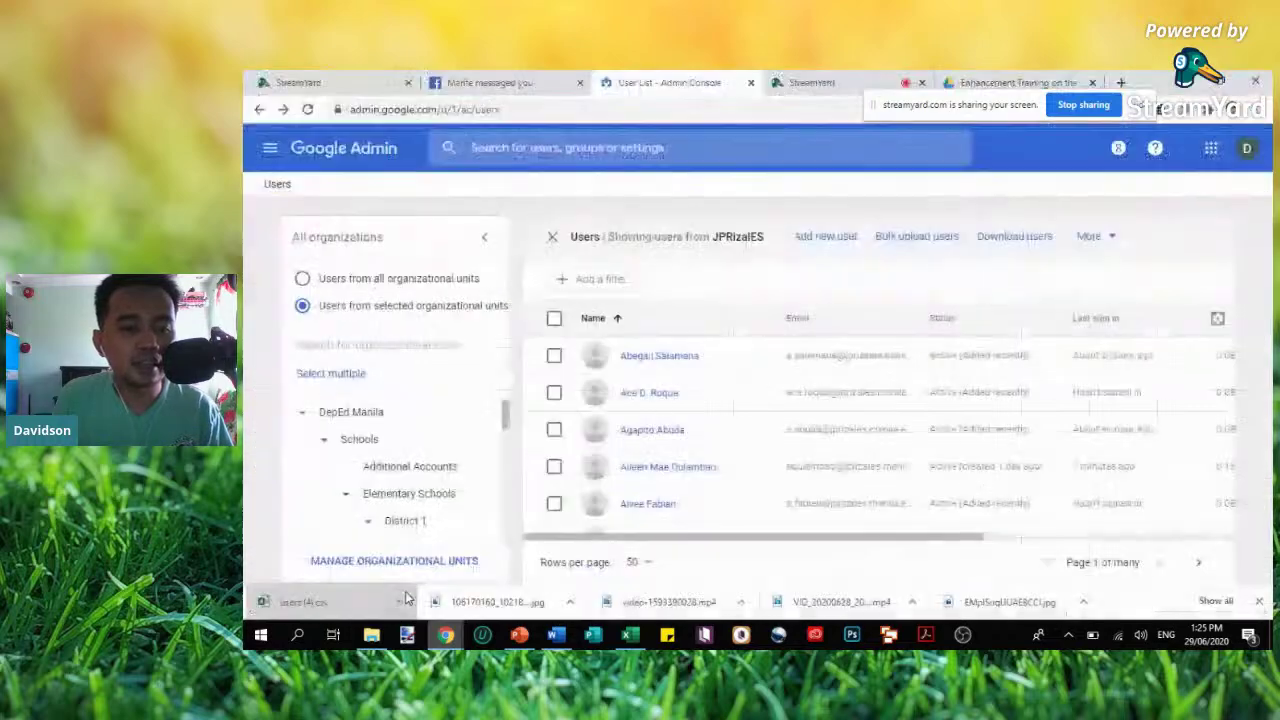
- Scroll the org tree to find JPRizalES under District 1, then return to Excel
scroll(385, 450, down, 1)
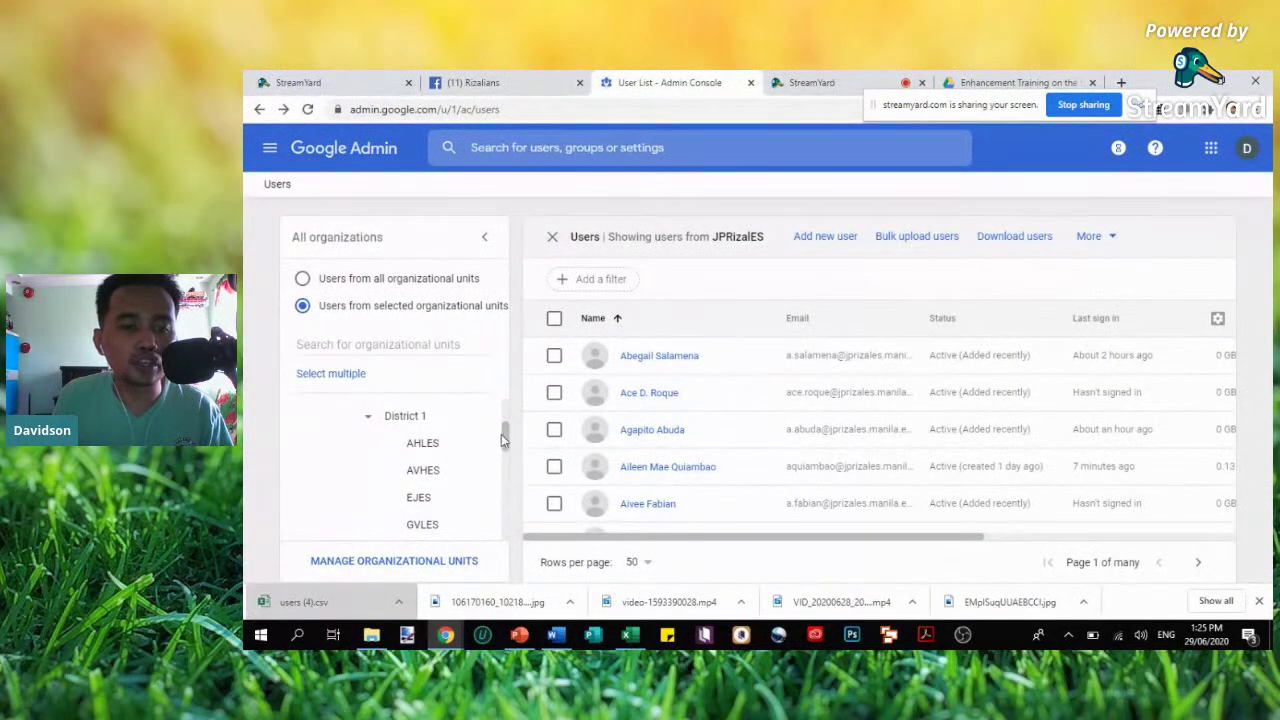
scroll(505, 440, down, 2)
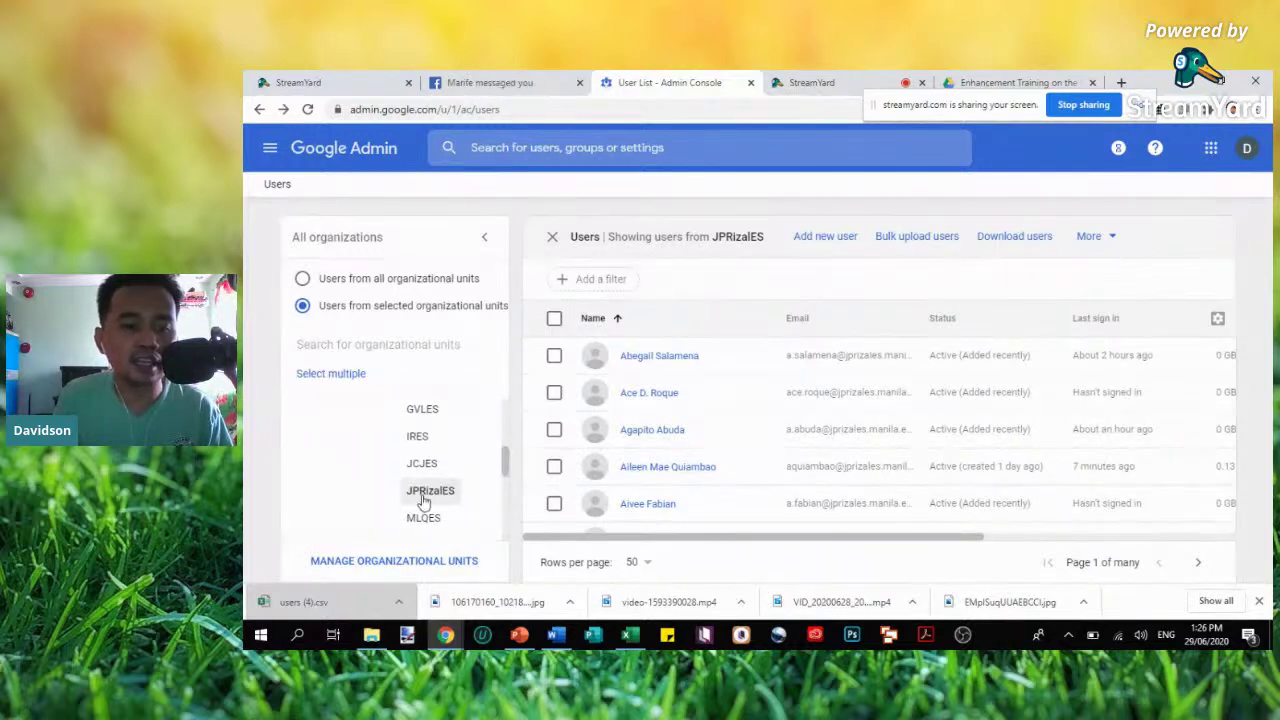
key(alt+Tab)
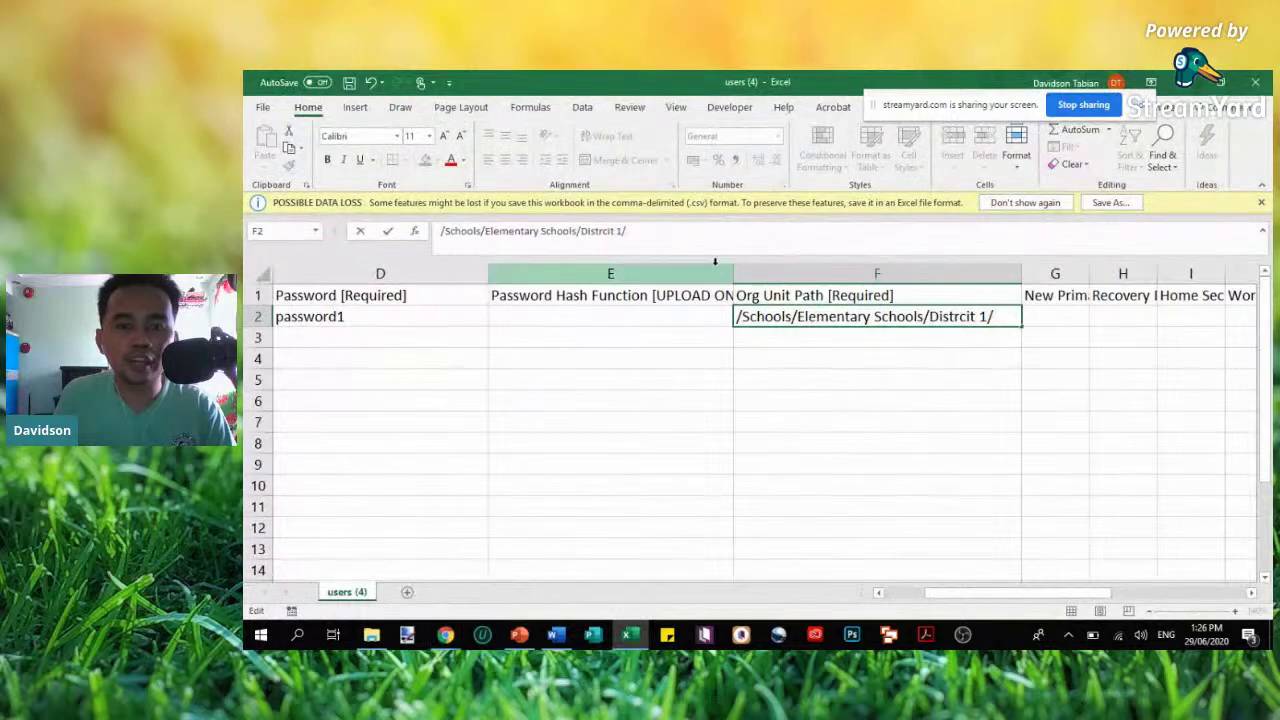
- Complete F2's org unit path as /Schools/Elementary Schools/Distrcit 1/JPRizalES
text(JPRizalES)
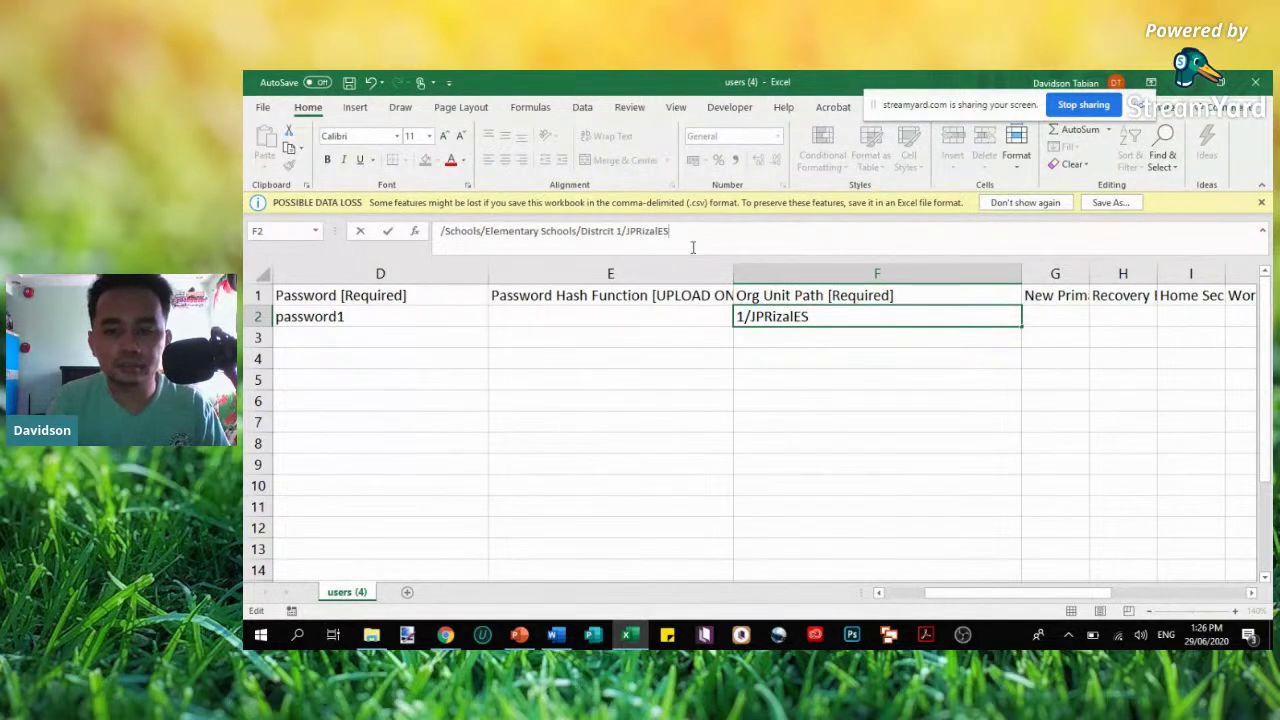
key(Return)
click(982, 398)
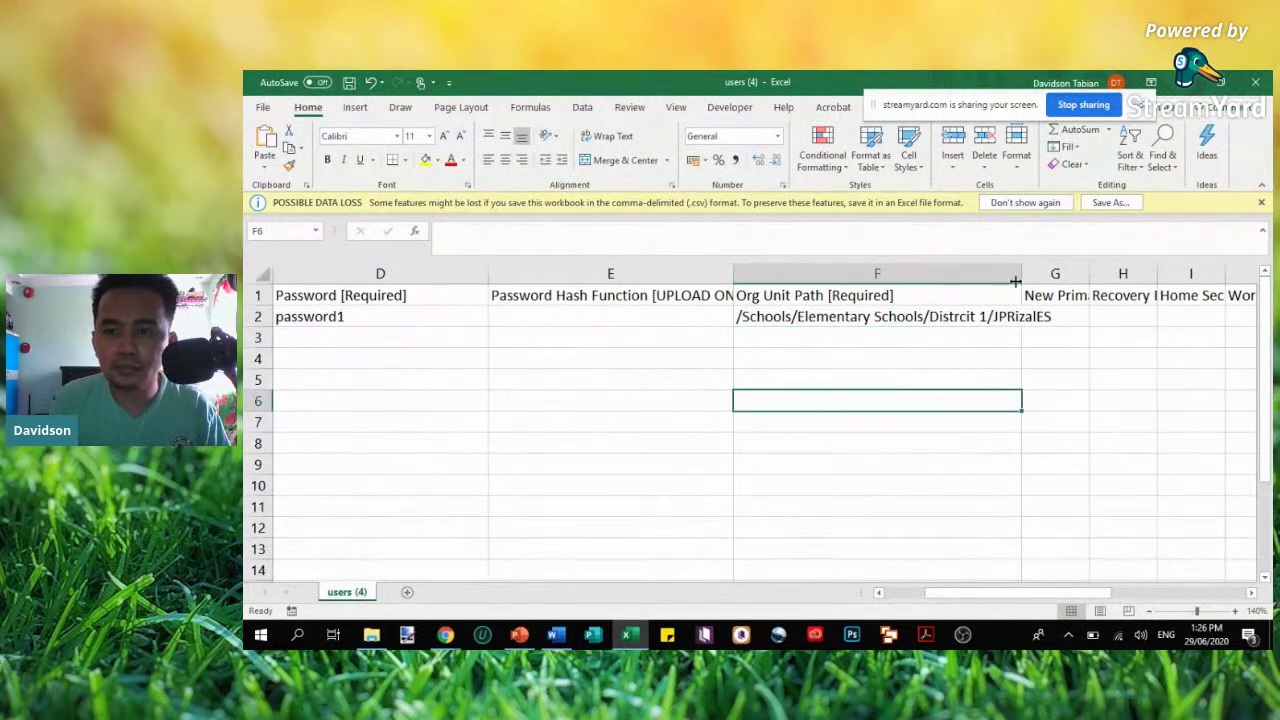
- Widen column F so the full org unit path is visible
drag(1019, 274, 1053, 279)
drag(1072, 277, 1075, 277)
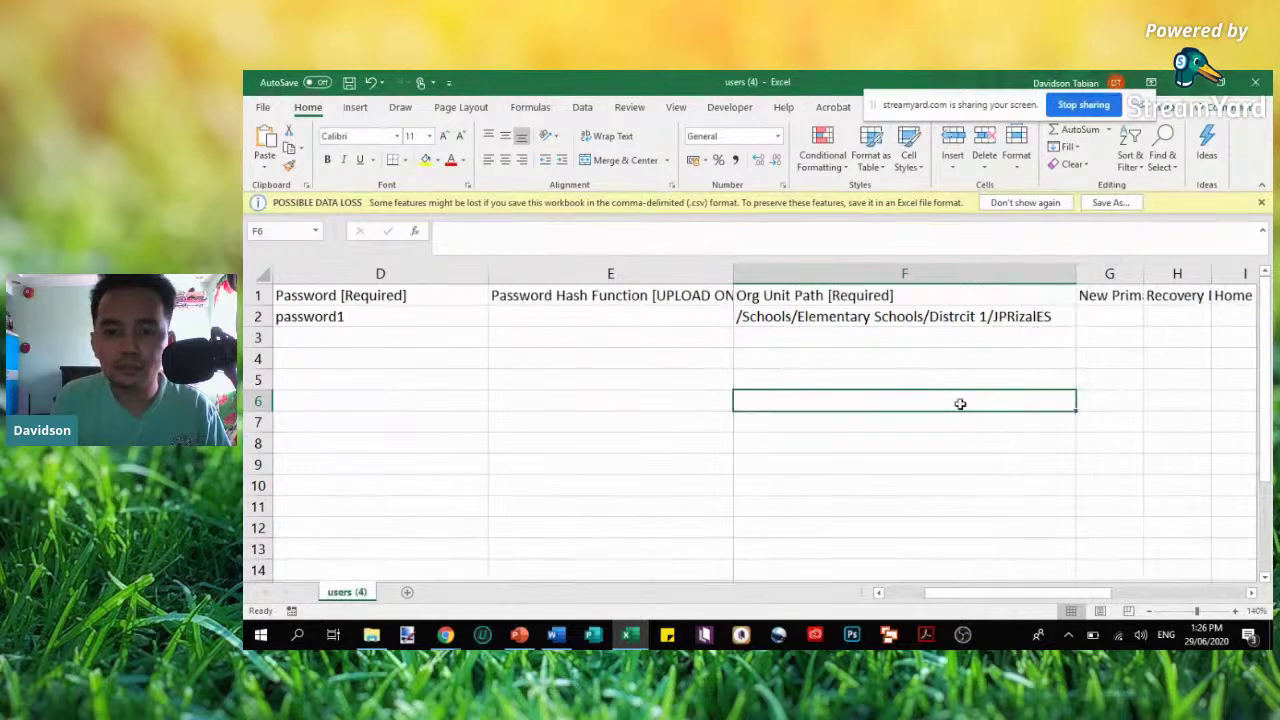
drag(966, 600, 915, 601)
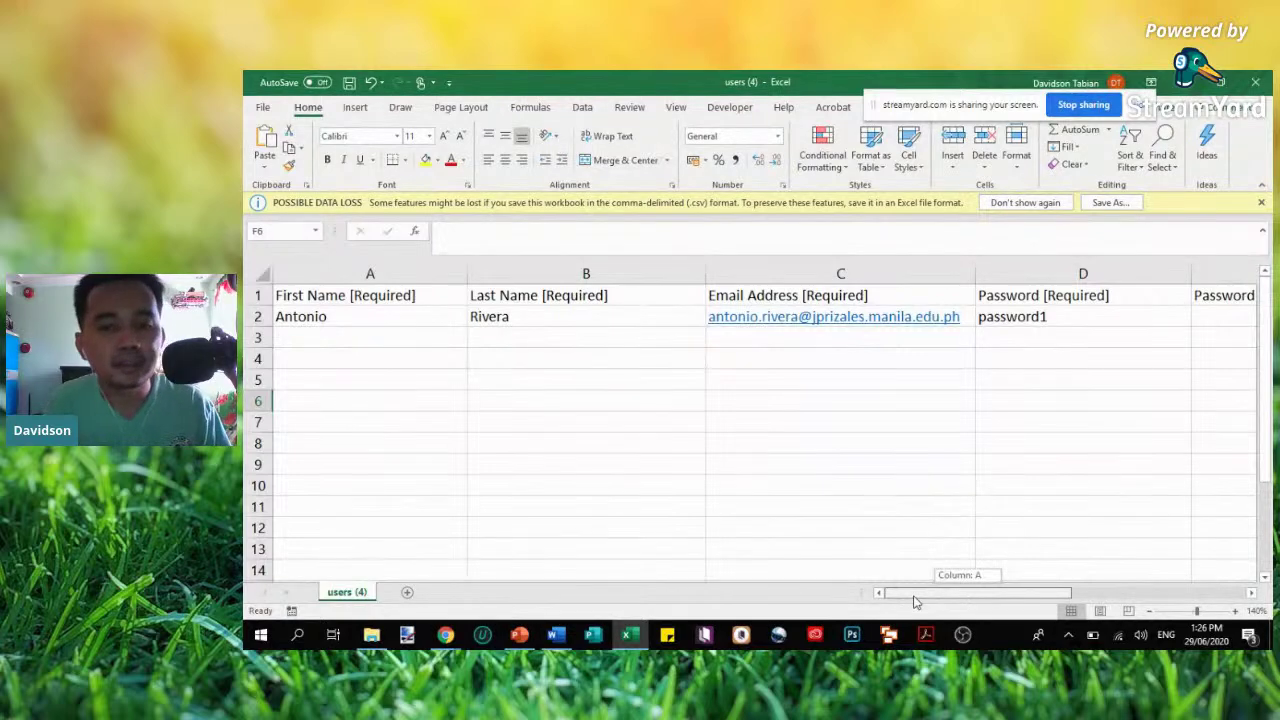
drag(915, 601, 915, 601)
click(325, 341)
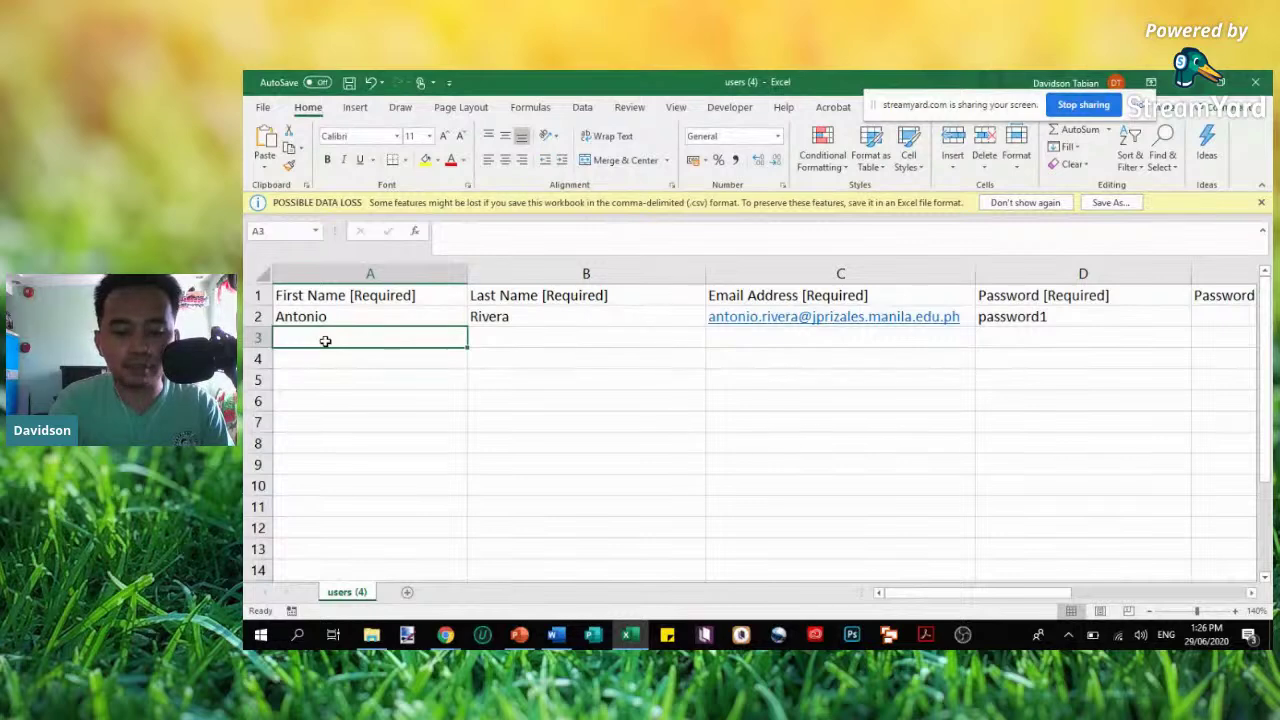
- Enter the second user's first name in A3 and last name in B3
text(Ma)
key(BackSpace)
key(BackSpace)
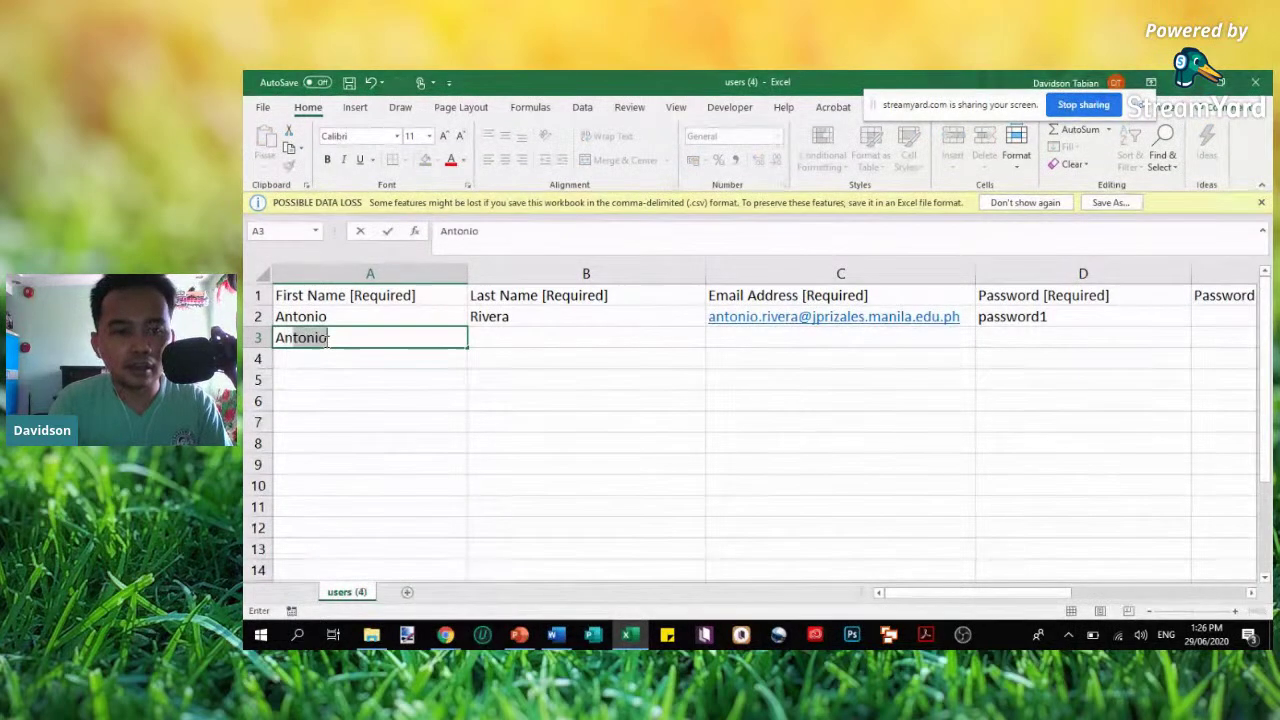
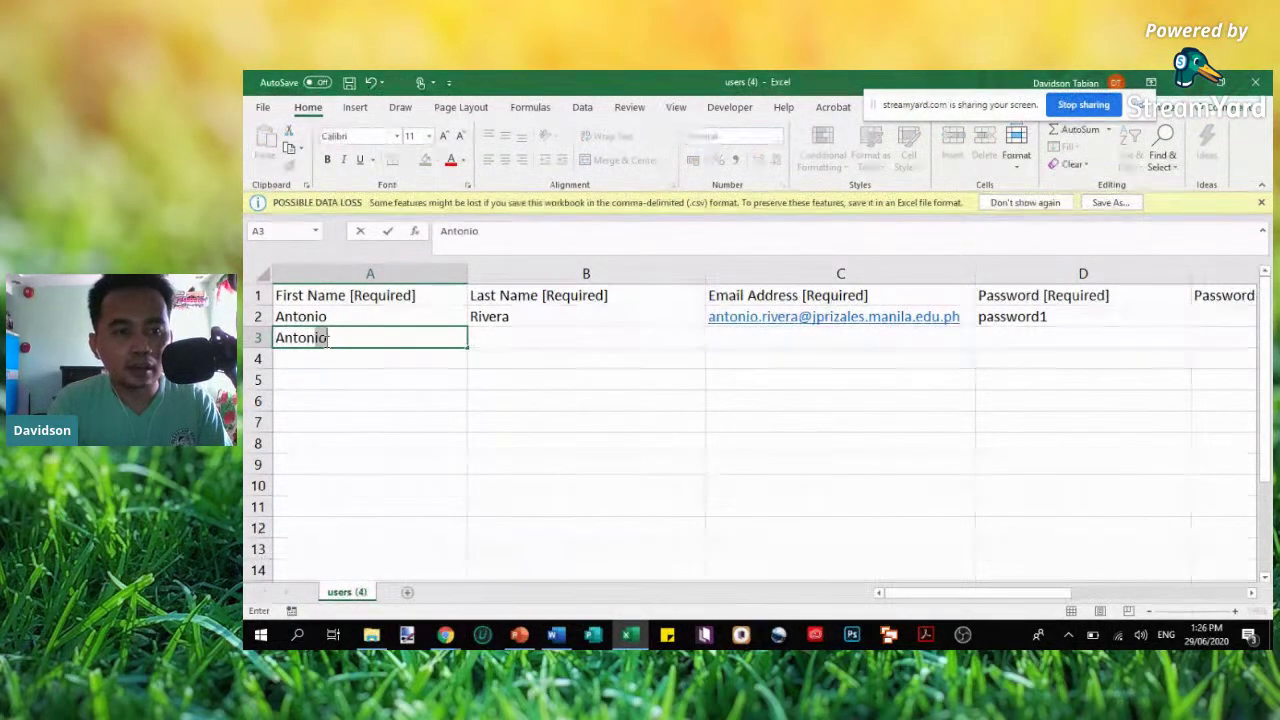
key(Tab)
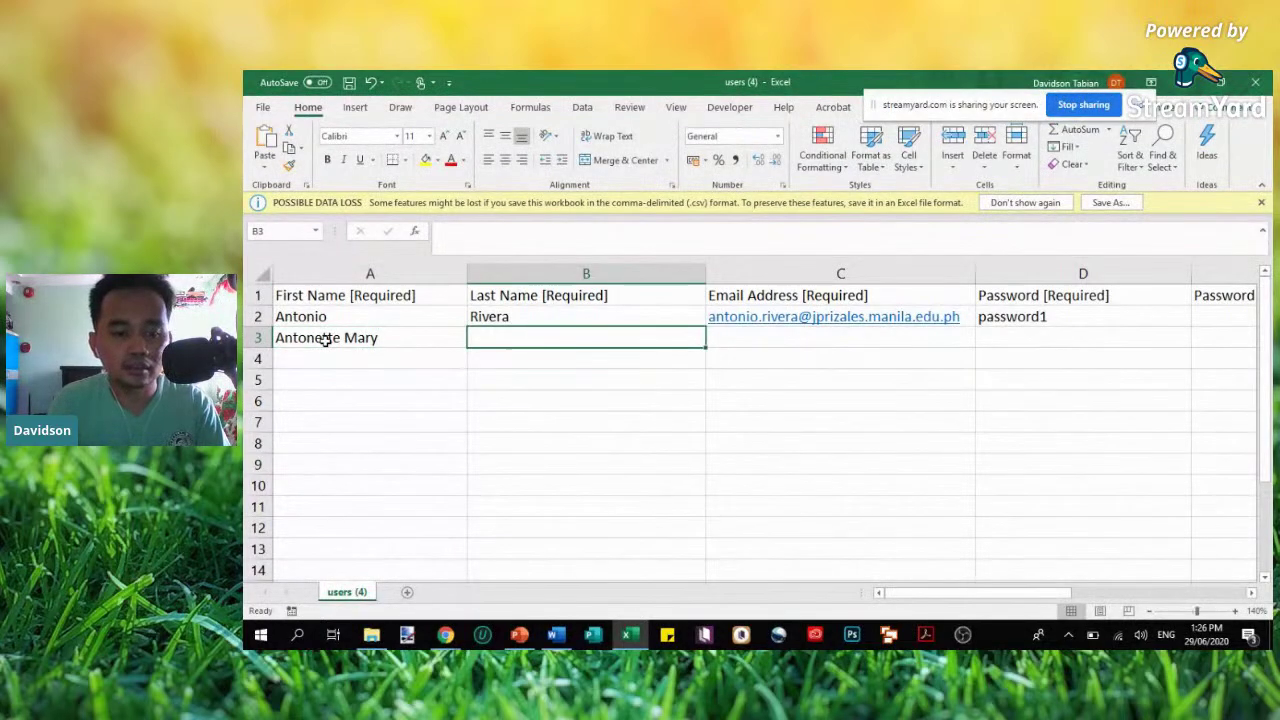
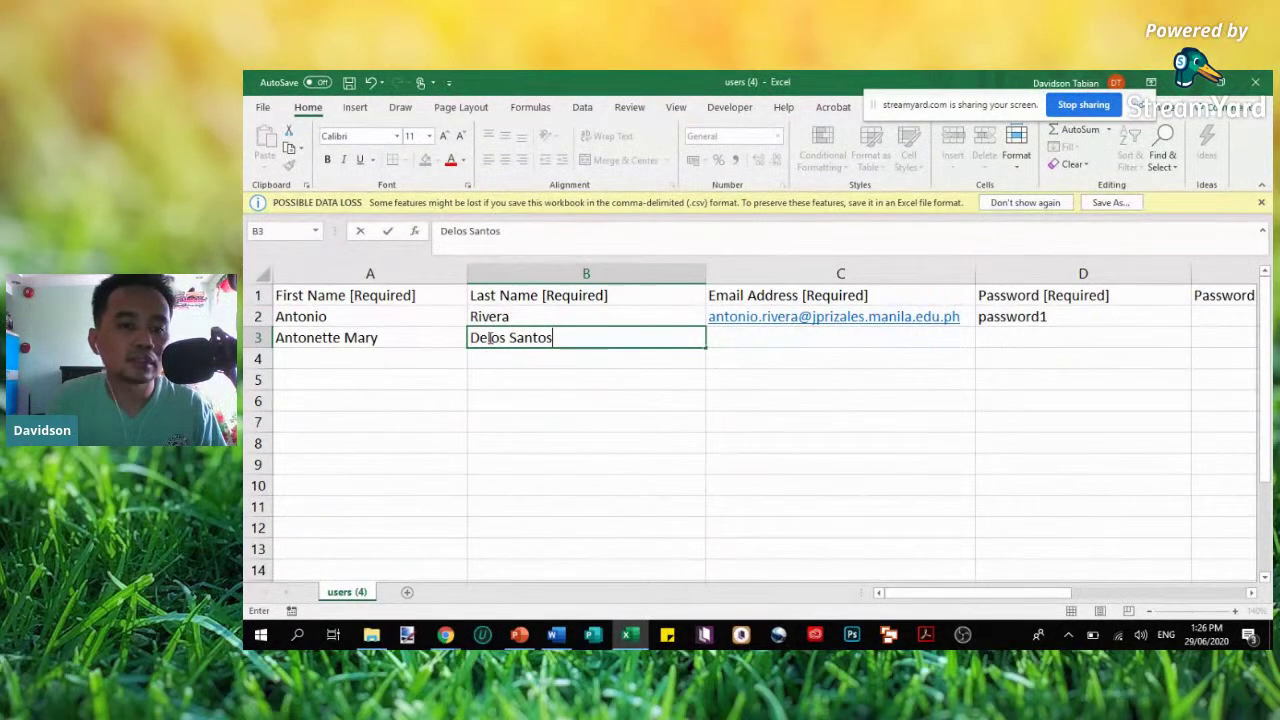
- Remove the spaces from the A3 first name and B3 last name in the formula bar
click(392, 345)
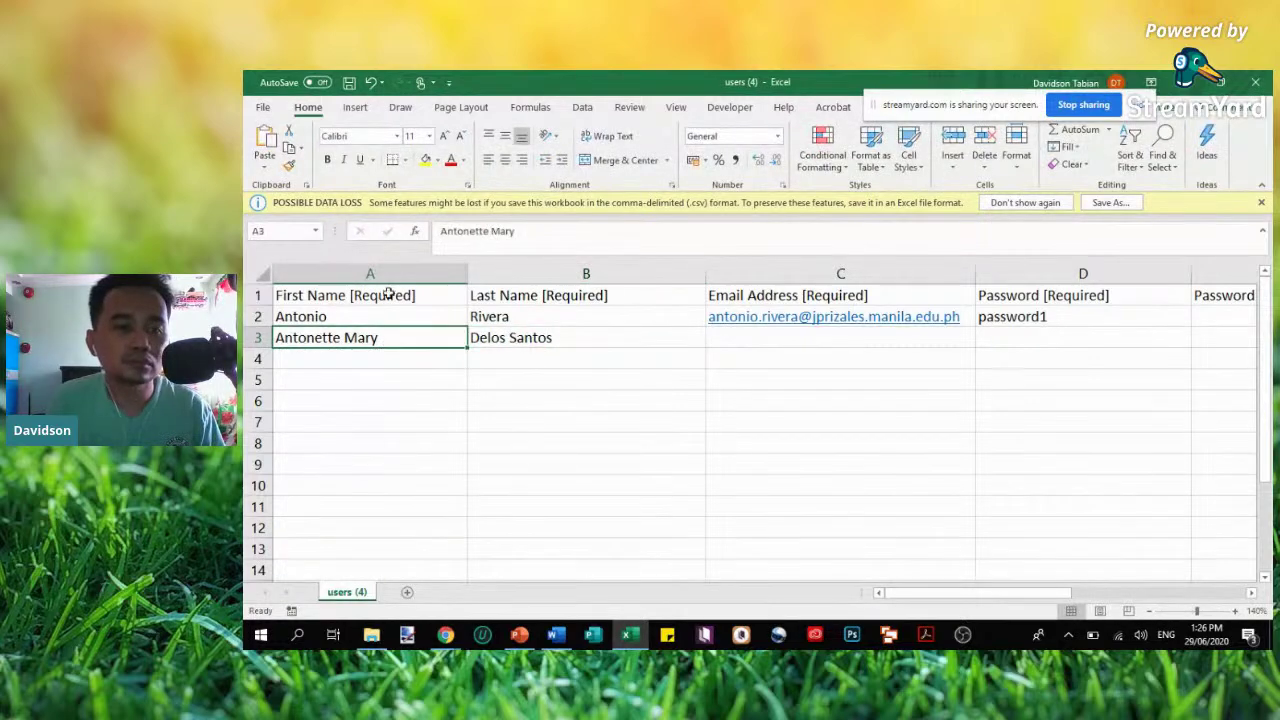
click(489, 231)
key(BackSpace)
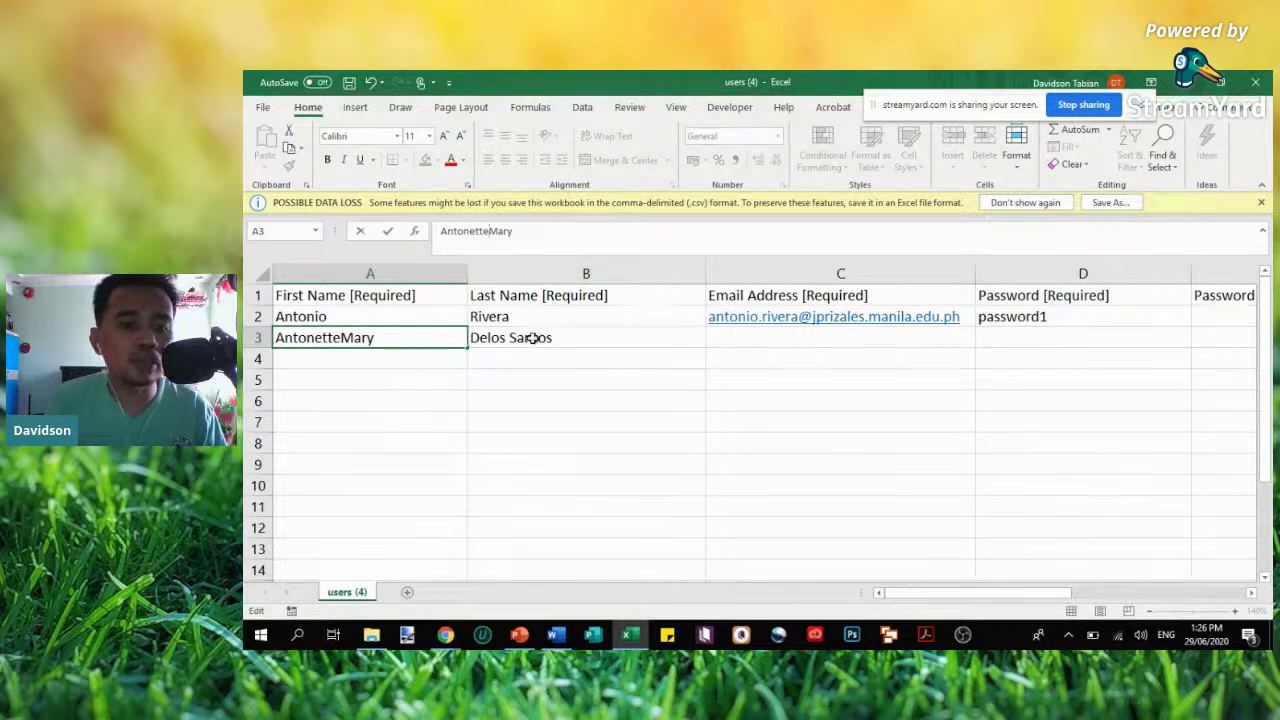
click(513, 339)
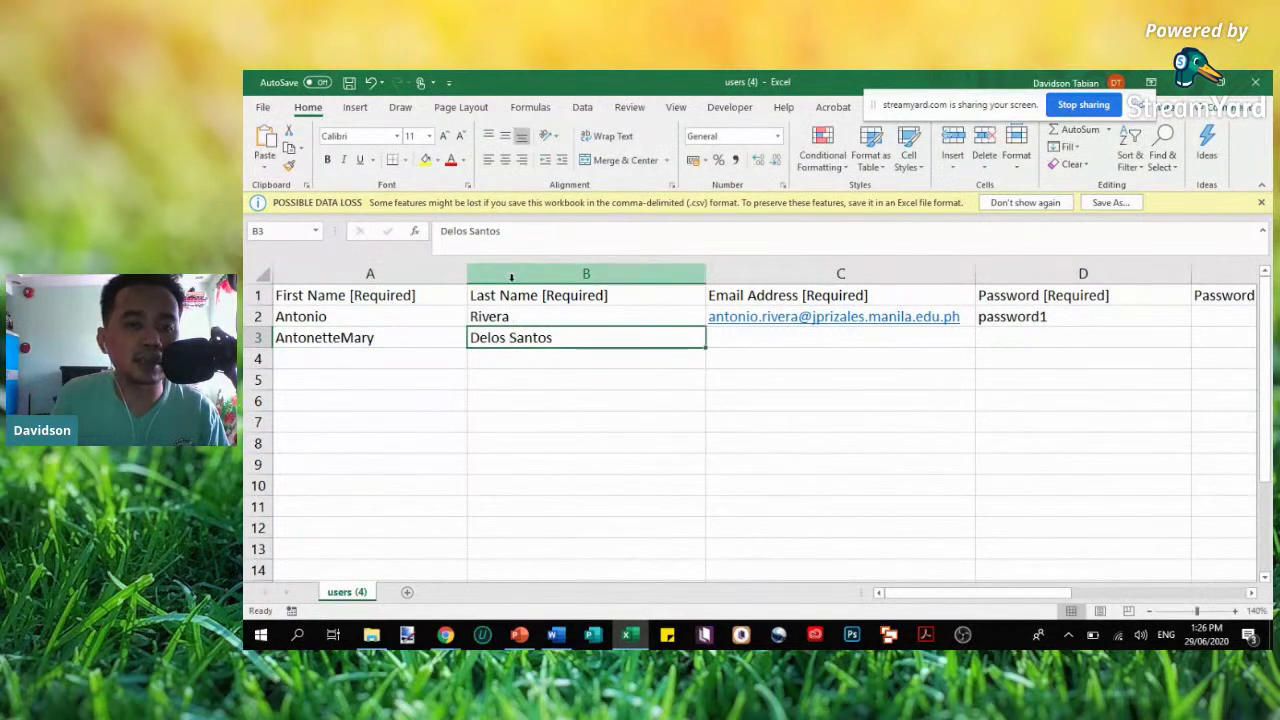
click(470, 231)
key(BackSpace)
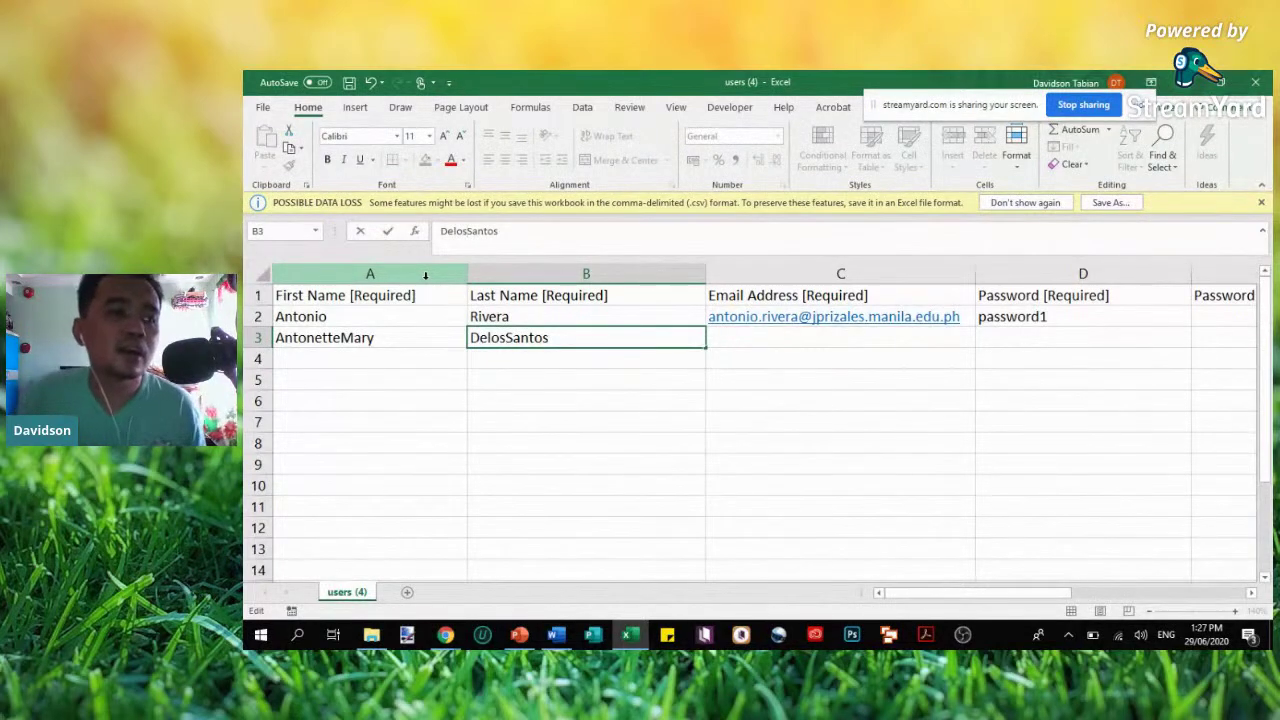
- Start a third user's first name in A4, then return to row 3
click(380, 357)
text(Nun)
key(BackSpace)
key(BackSpace)
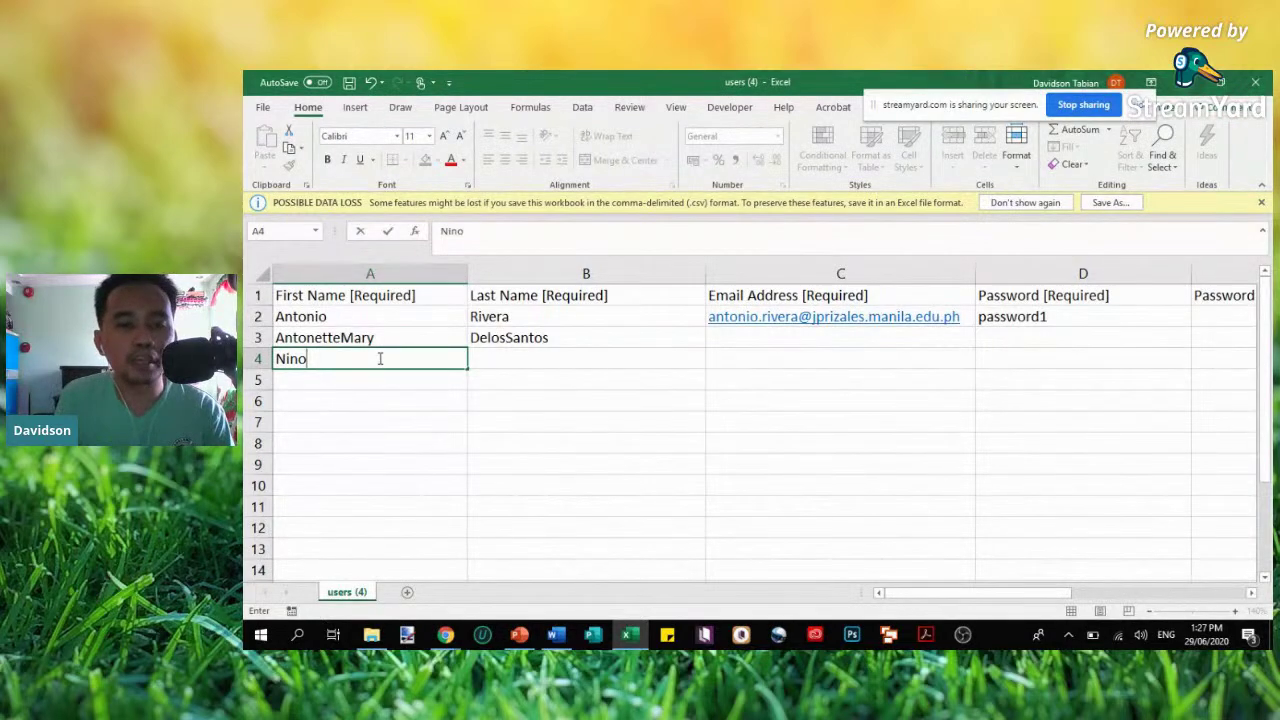
click(400, 336)
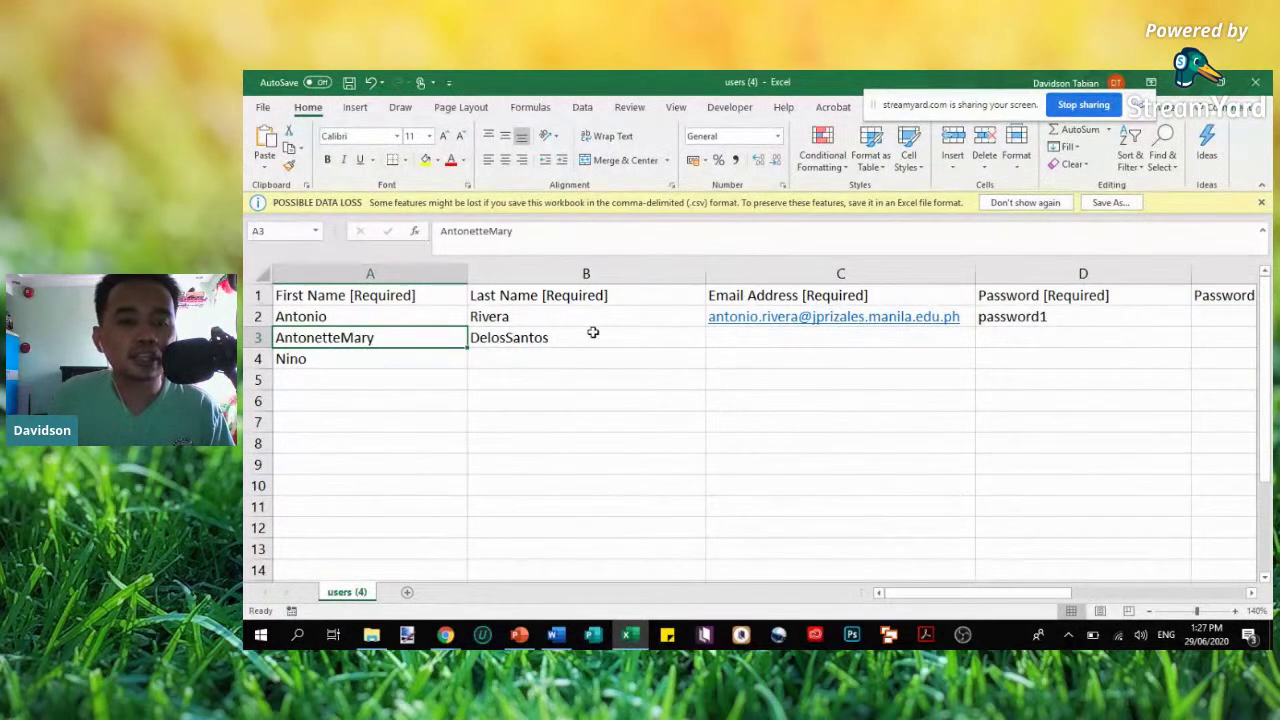
click(718, 335)
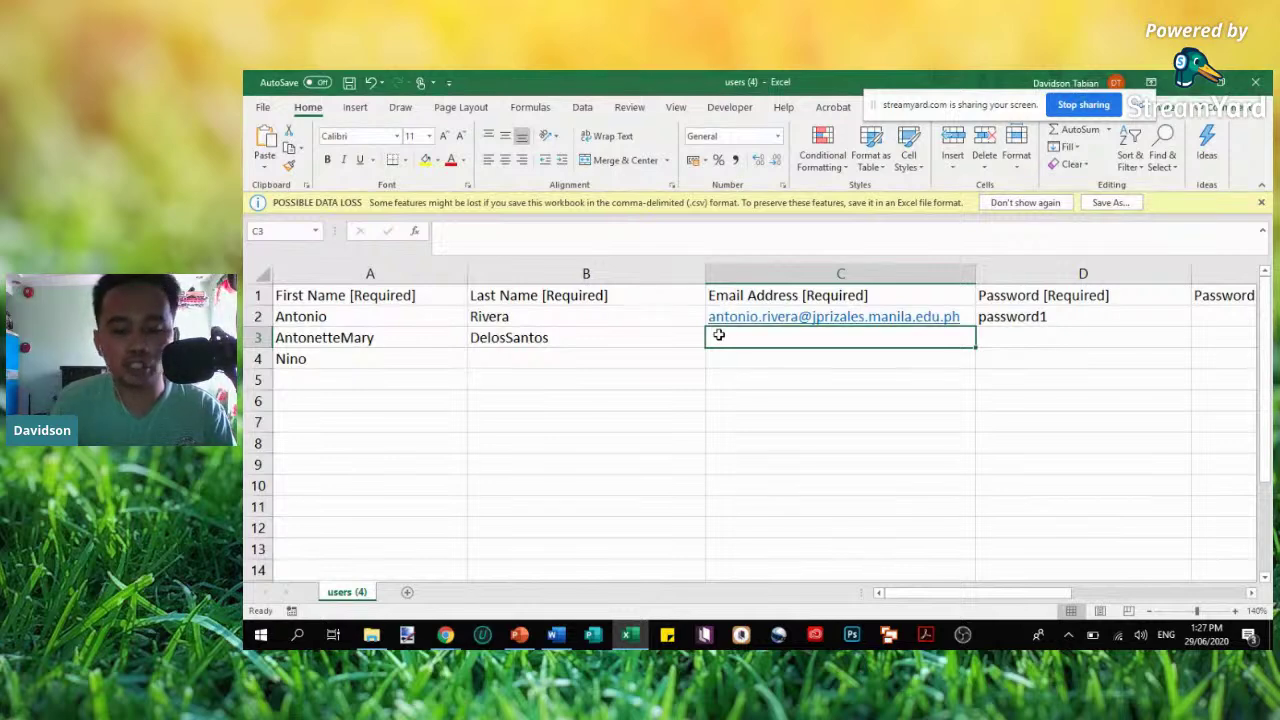
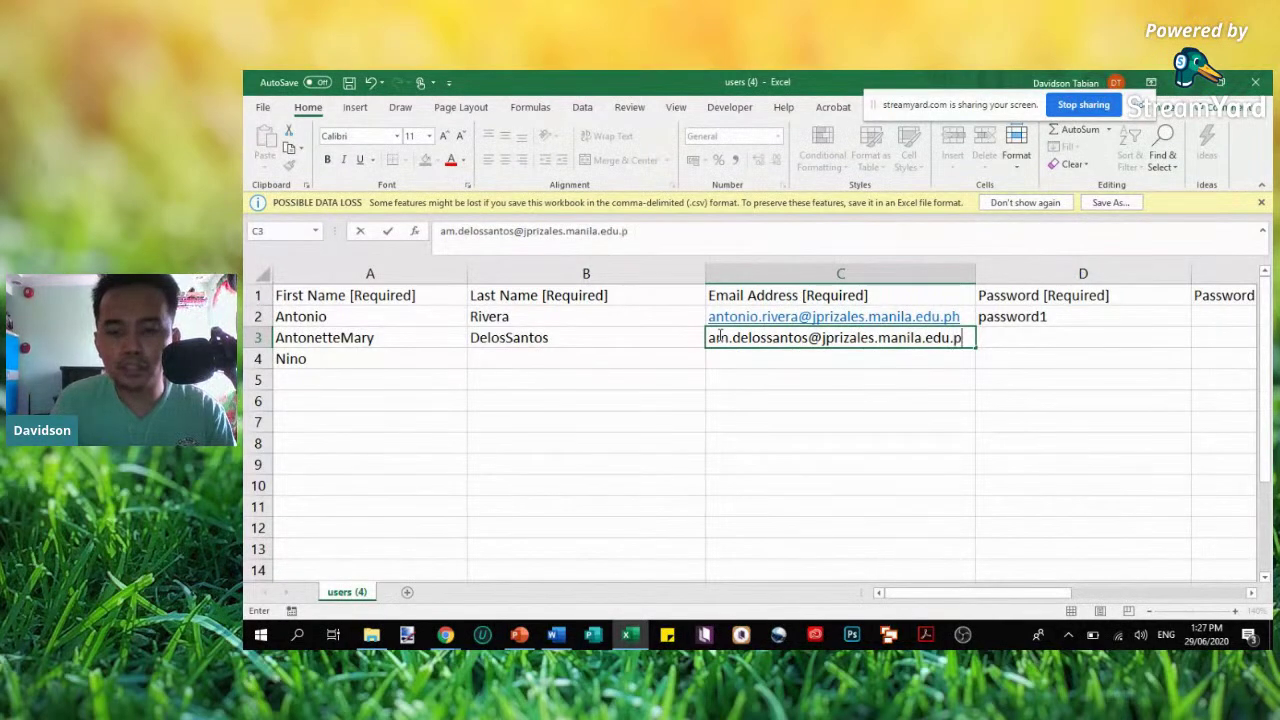
- Enter the second user's jprizales.manila.edu.ph email address in C3
key(Return)
drag(935, 592, 968, 592)
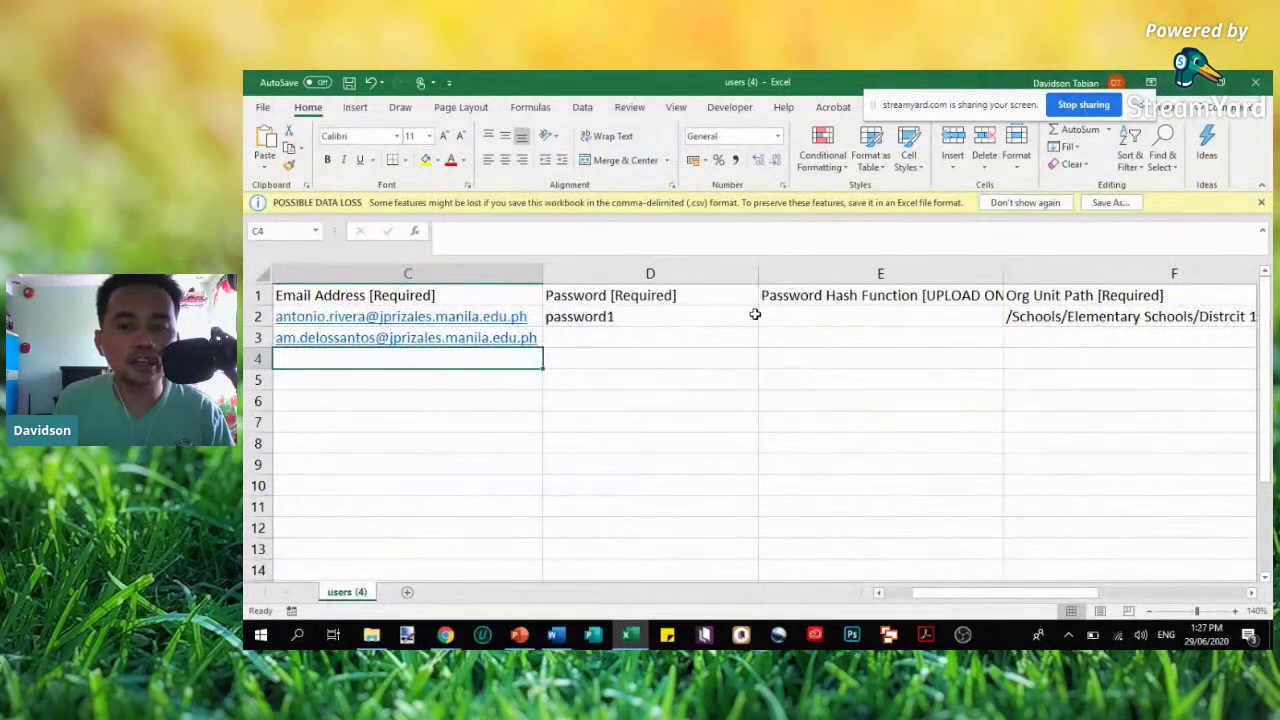
click(713, 313)
- Copy the row 2 password from D2 into D3
key(ctrl+c)
click(700, 348)
key(ctrl+v)
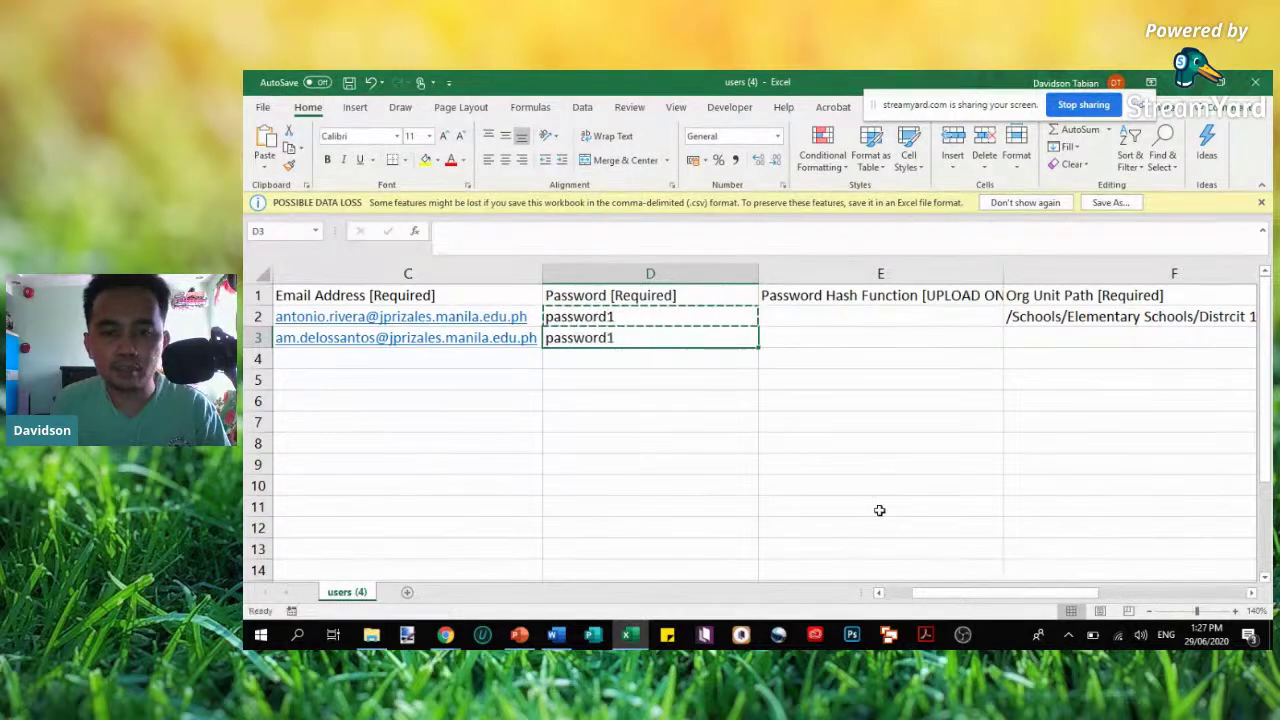
drag(947, 596, 958, 596)
- Fill the JPRizalES org unit path from F2 down into F3
click(1070, 317)
drag(1071, 334, 1071, 340)
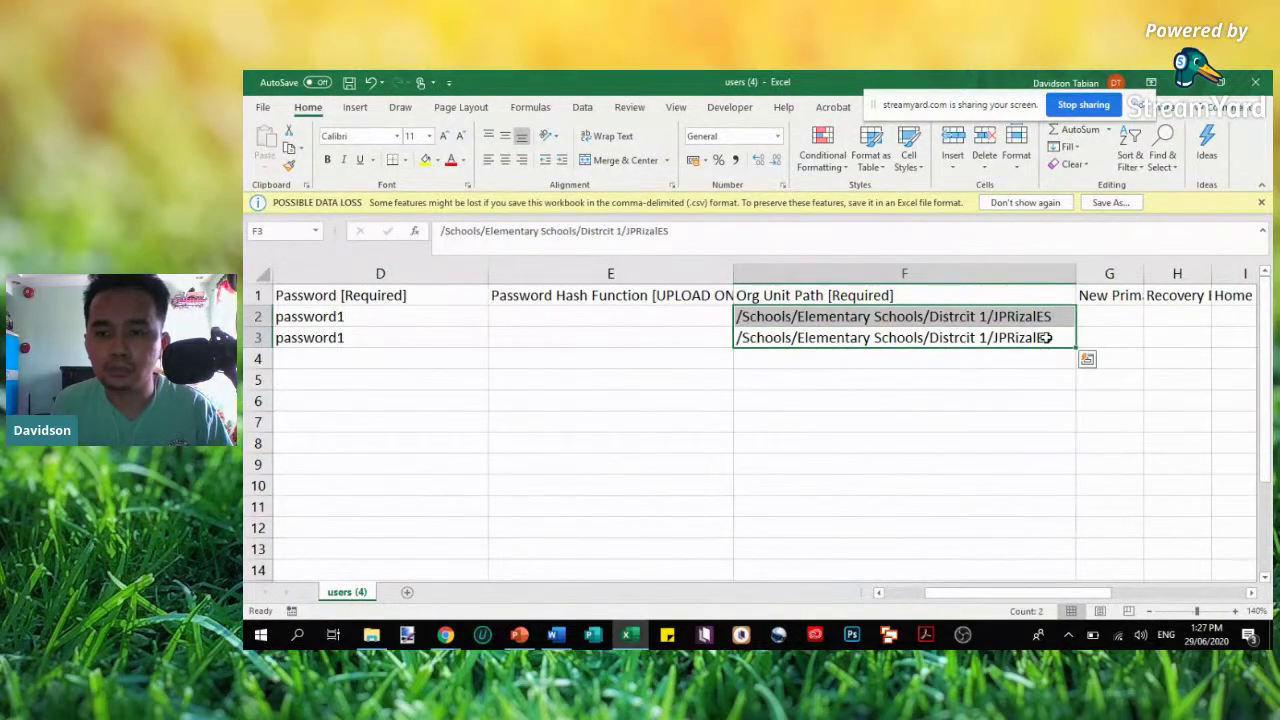
click(982, 374)
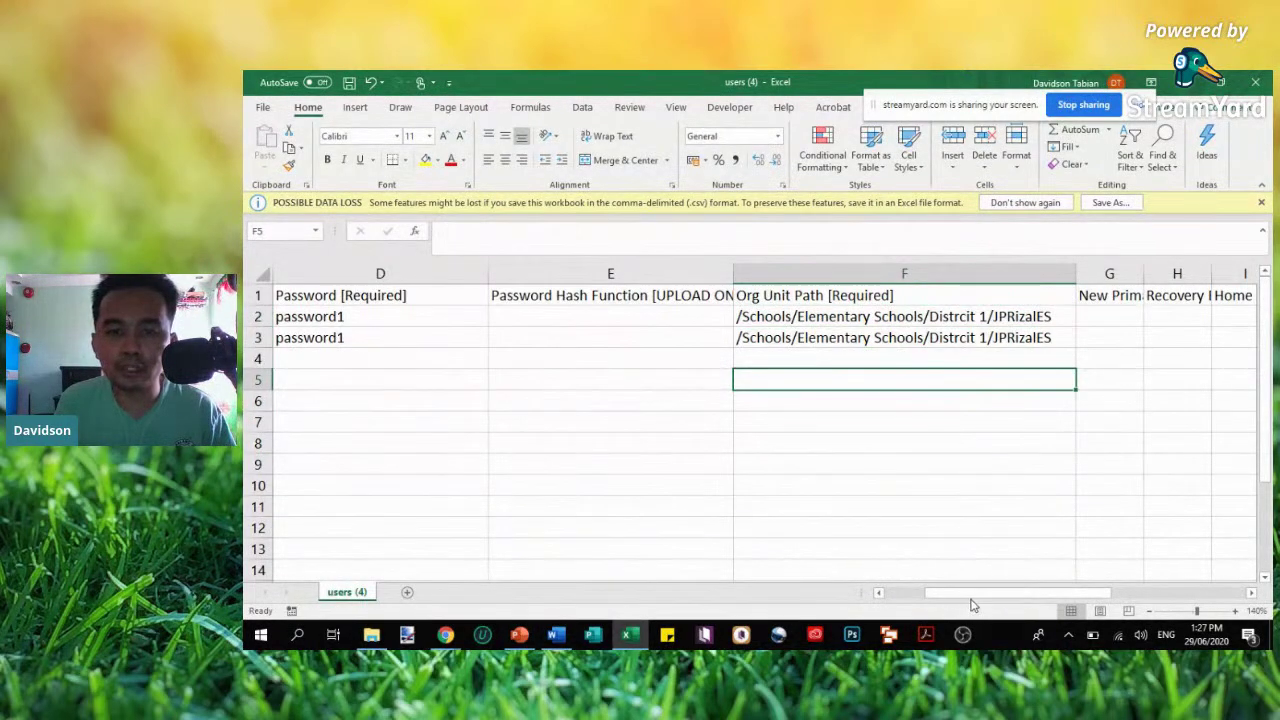
click(800, 295)
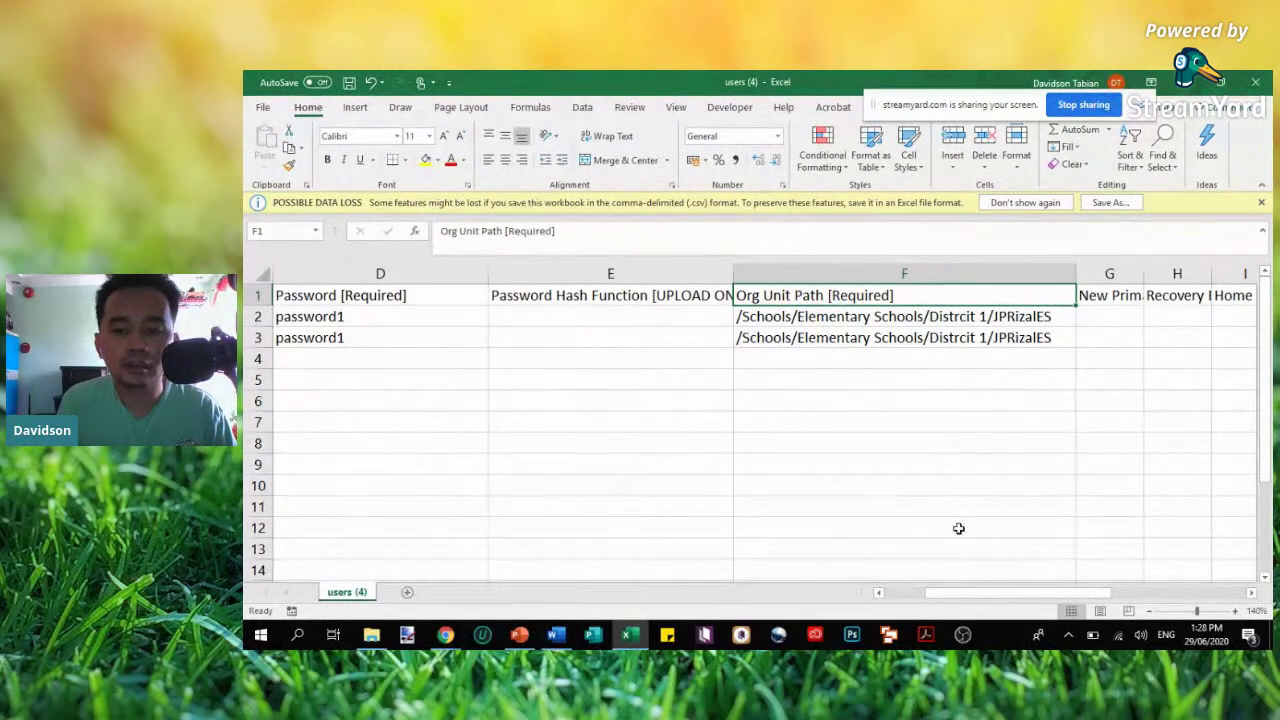
drag(943, 594, 886, 592)
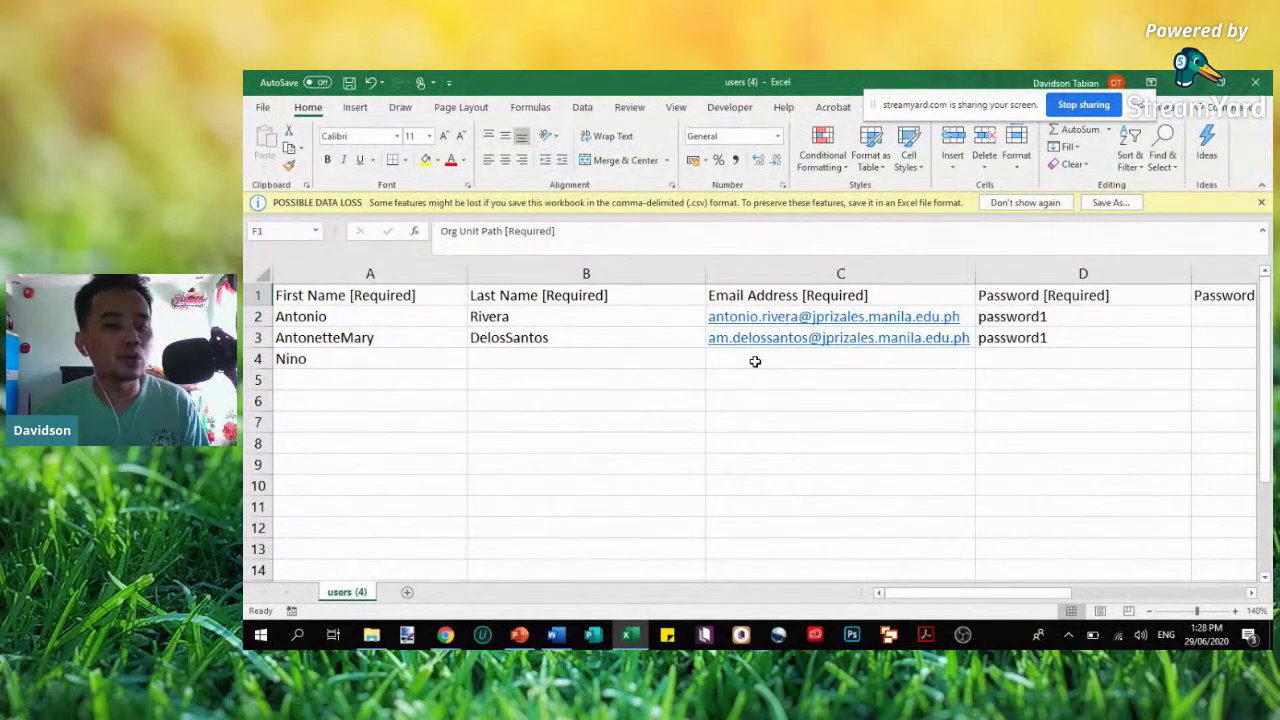
click(380, 356)
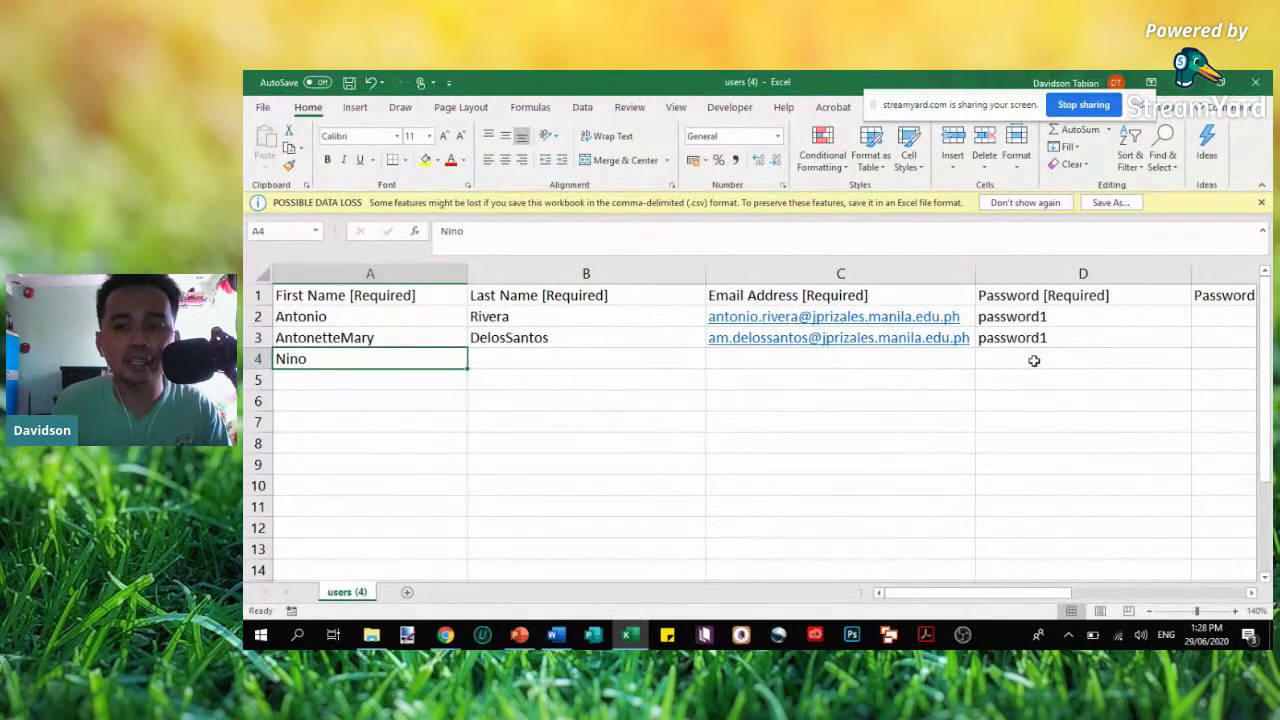
click(837, 356)
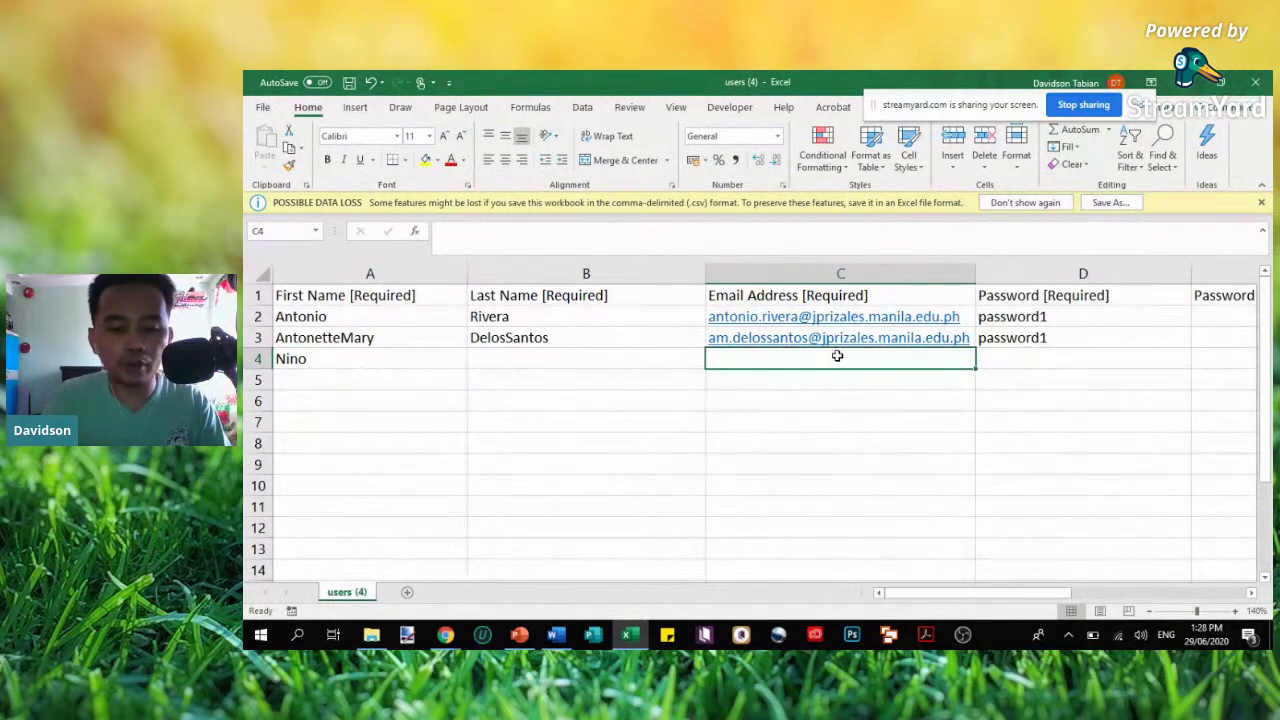
text(@)
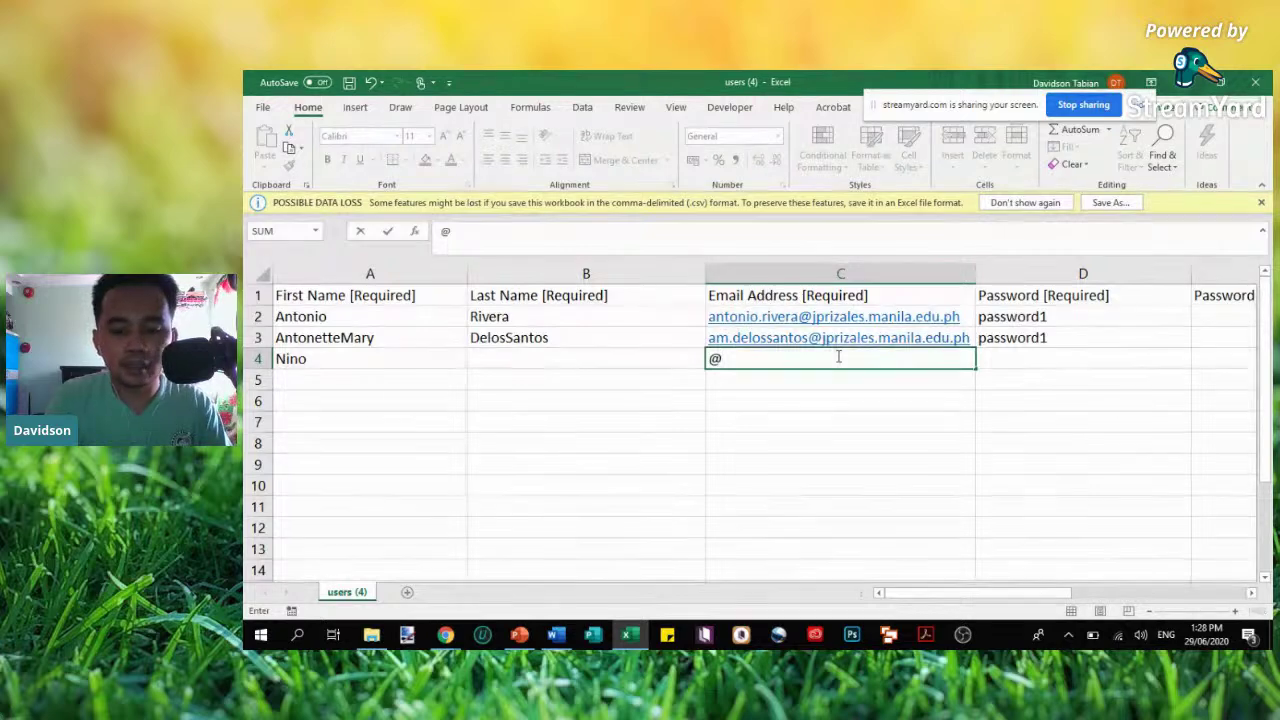
text(jprizales)
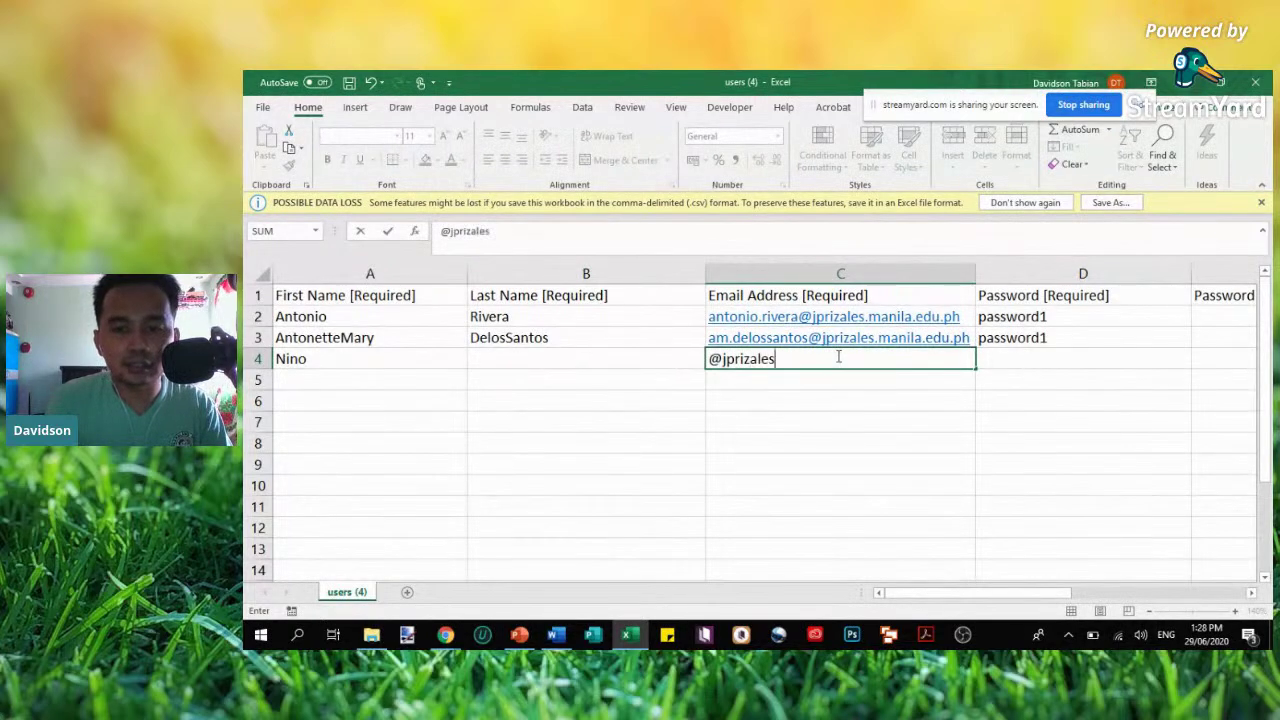
text(.mani)
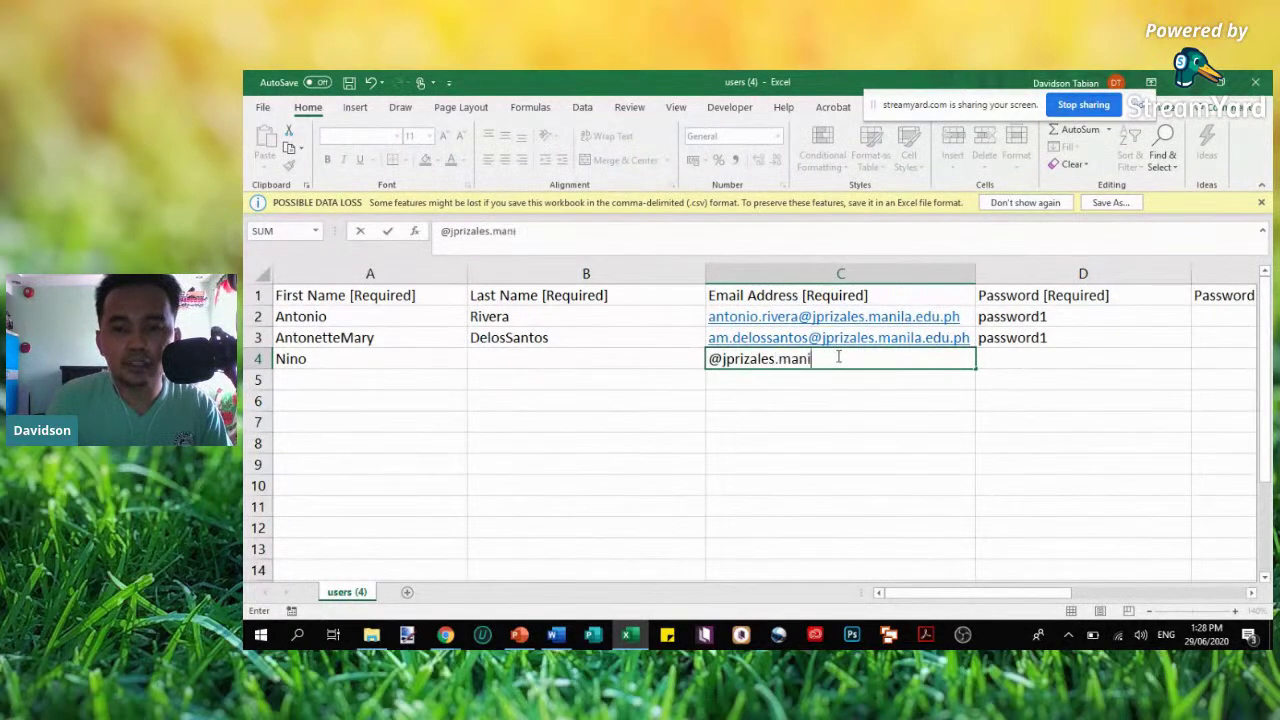
text(la.edu.ph)
key(Return)
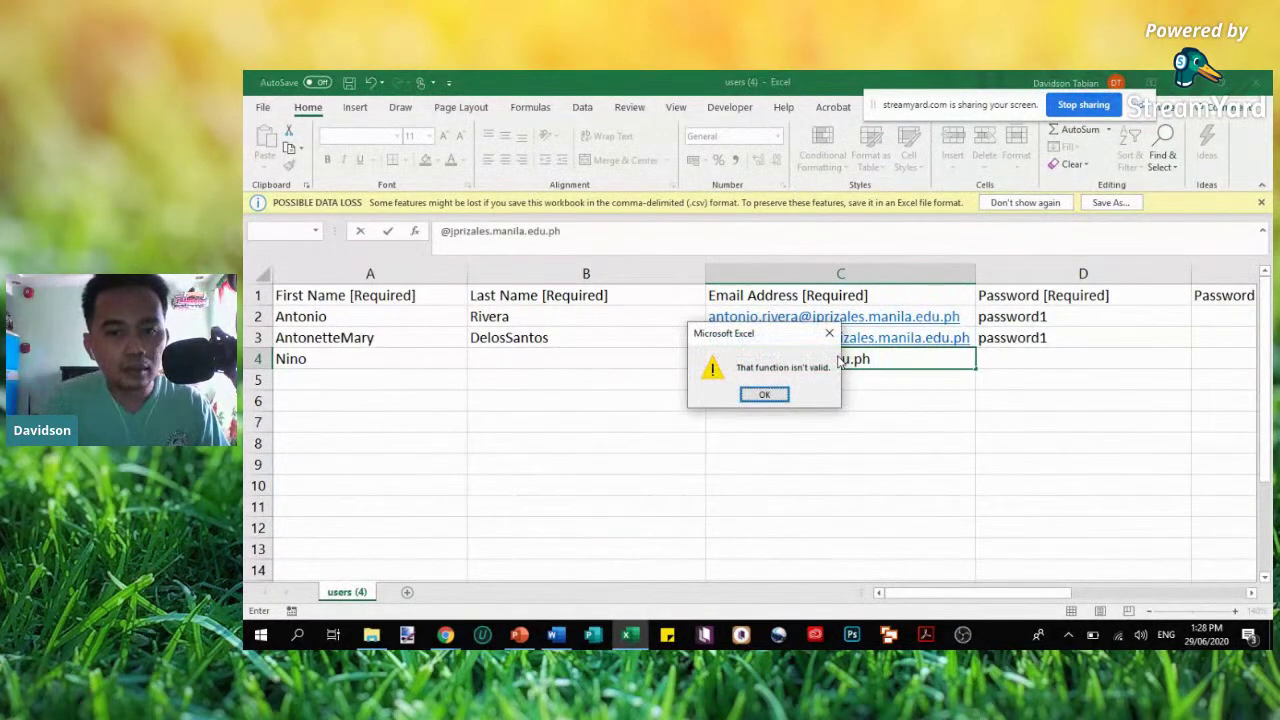
click(829, 333)
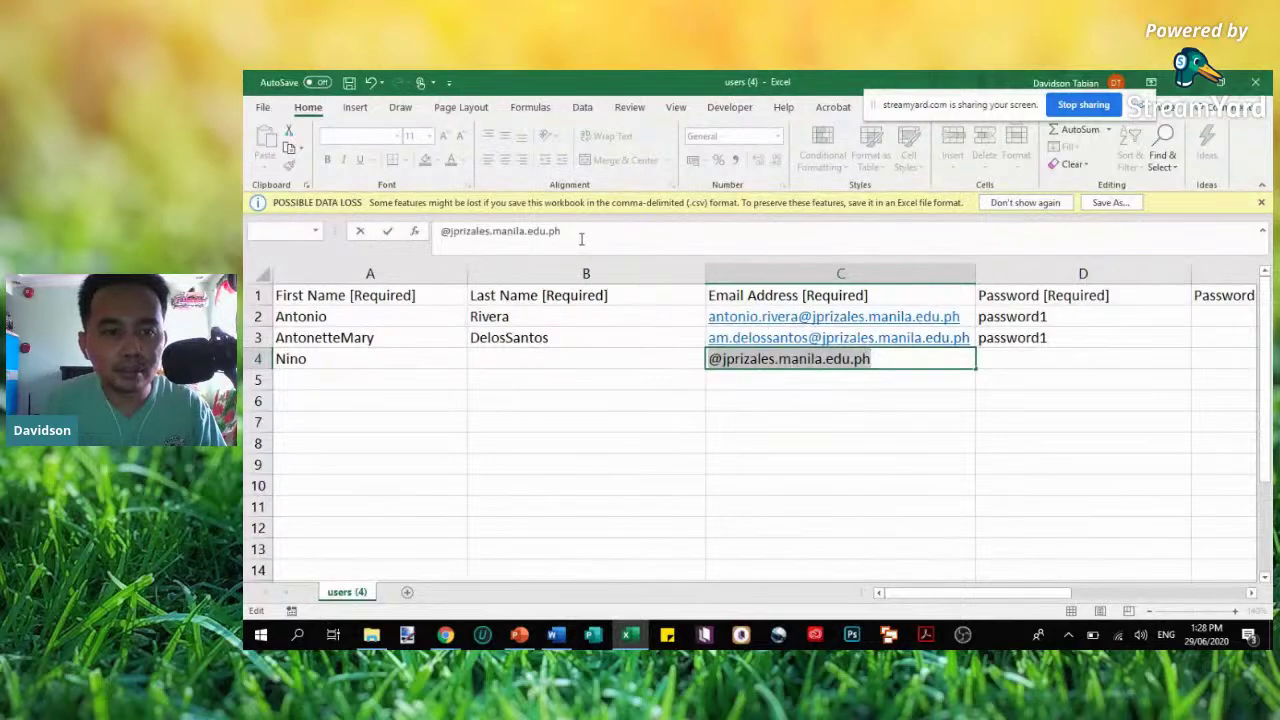
key(Return)
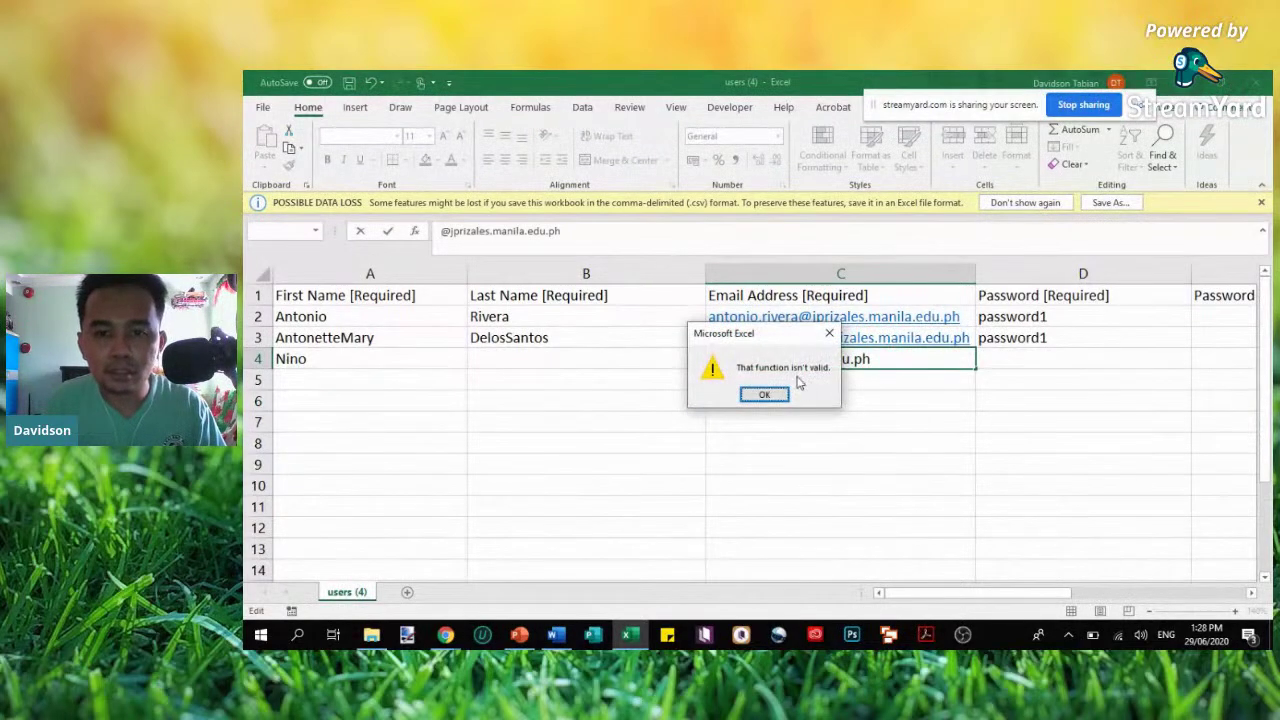
click(761, 394)
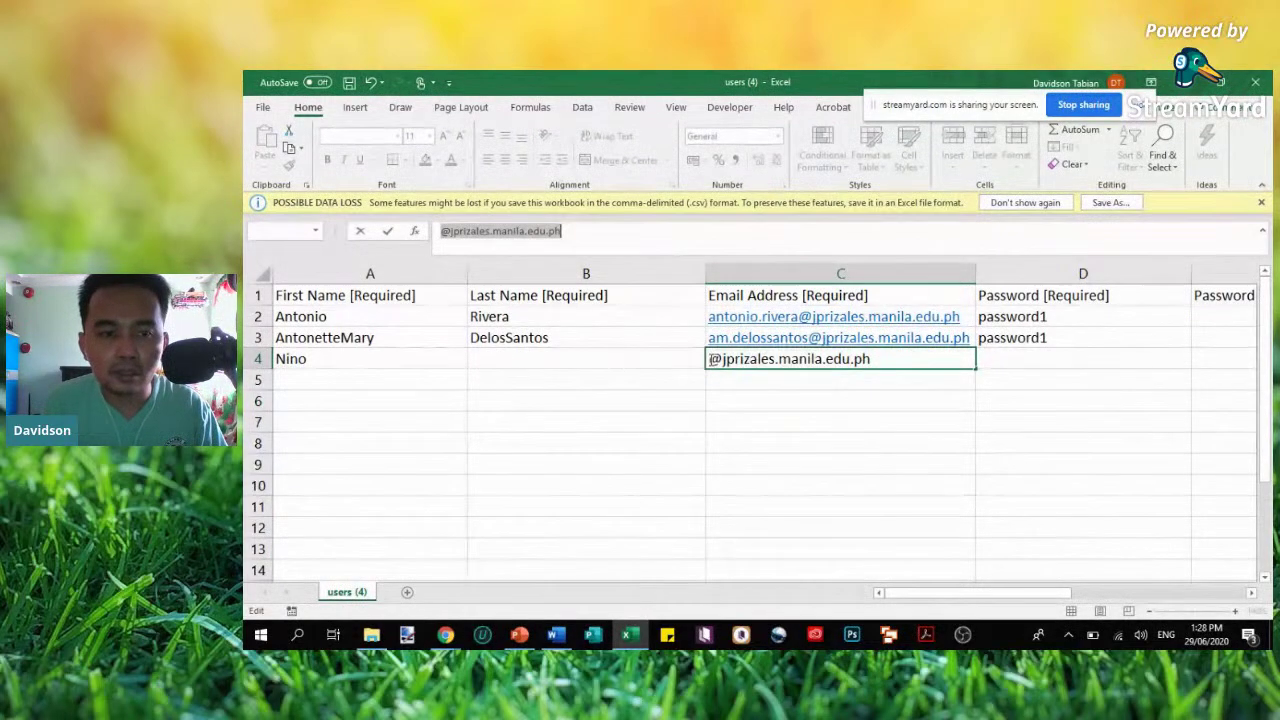
- Cancel the C4 edit and clear the partial first name in A4
key(Home)
text(=)
click(545, 362)
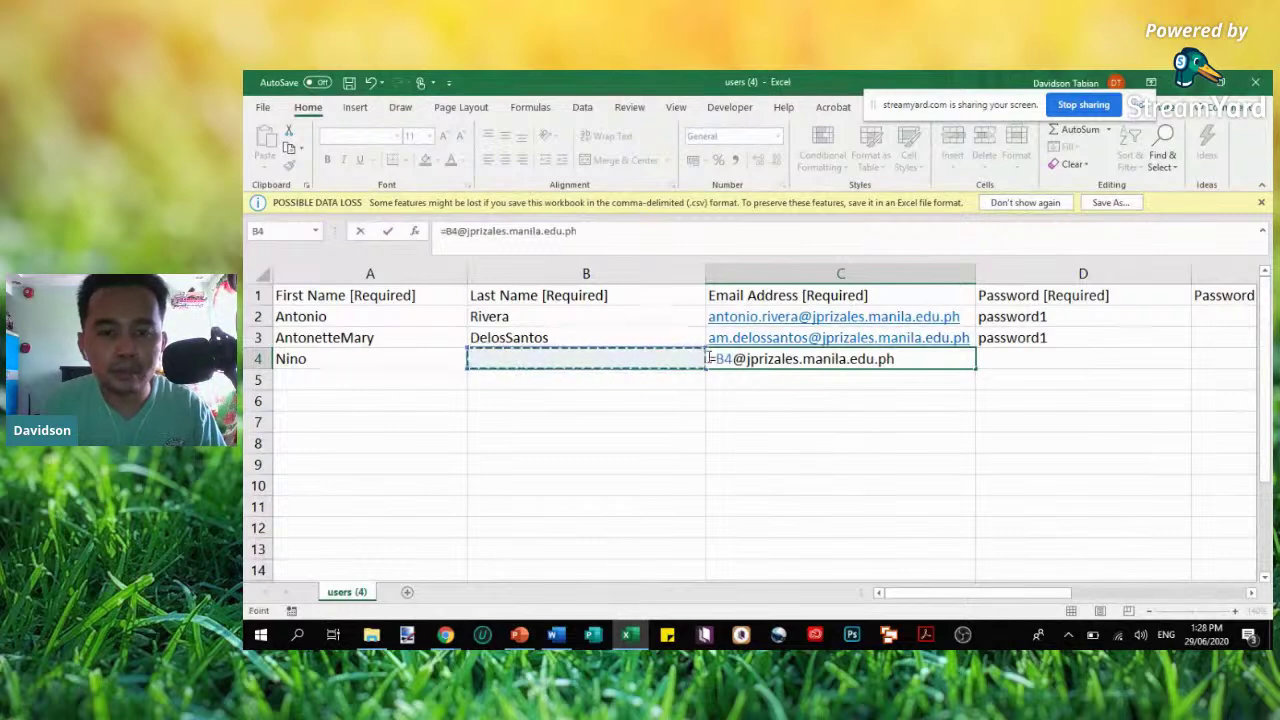
key(BackSpace)
key(BackSpace)
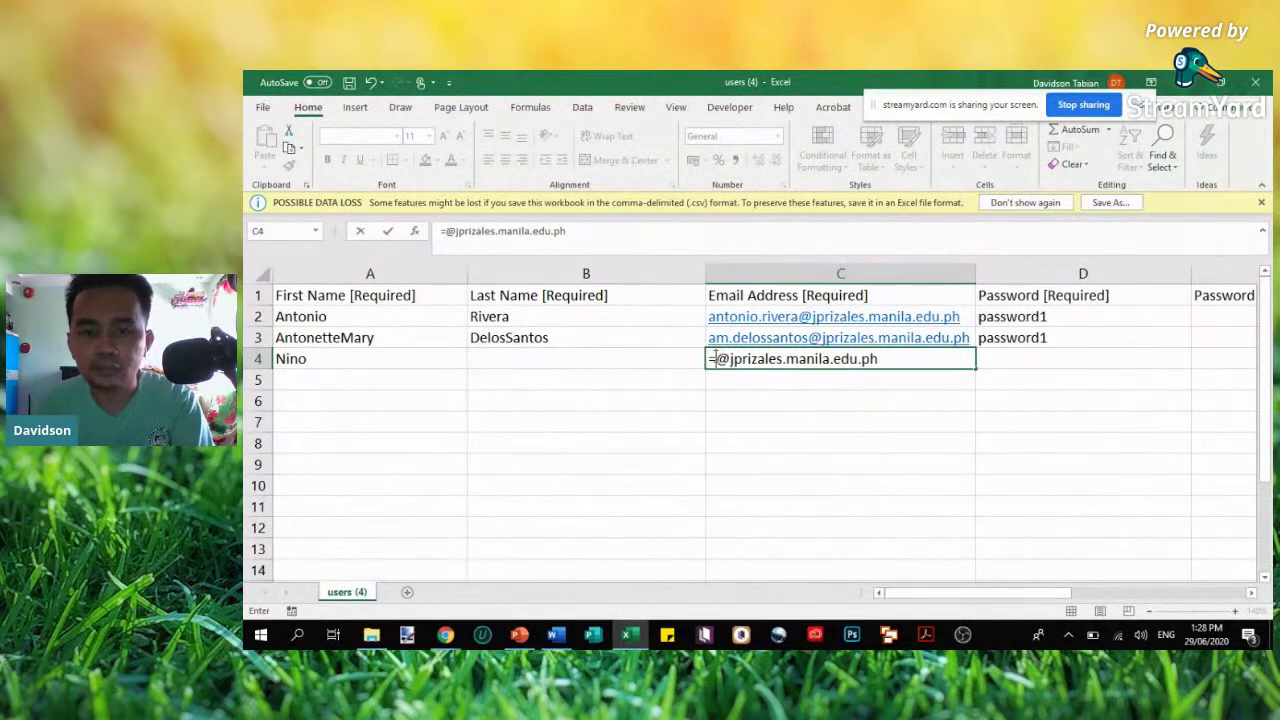
key(Escape)
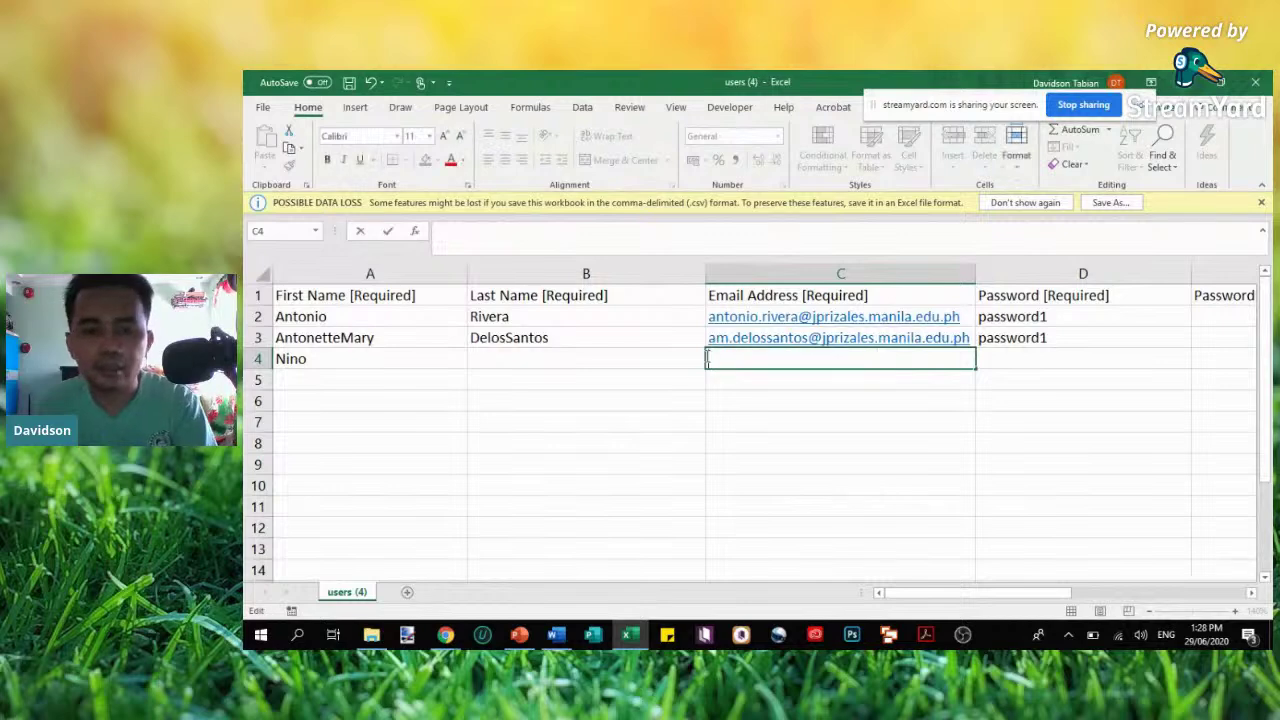
click(407, 358)
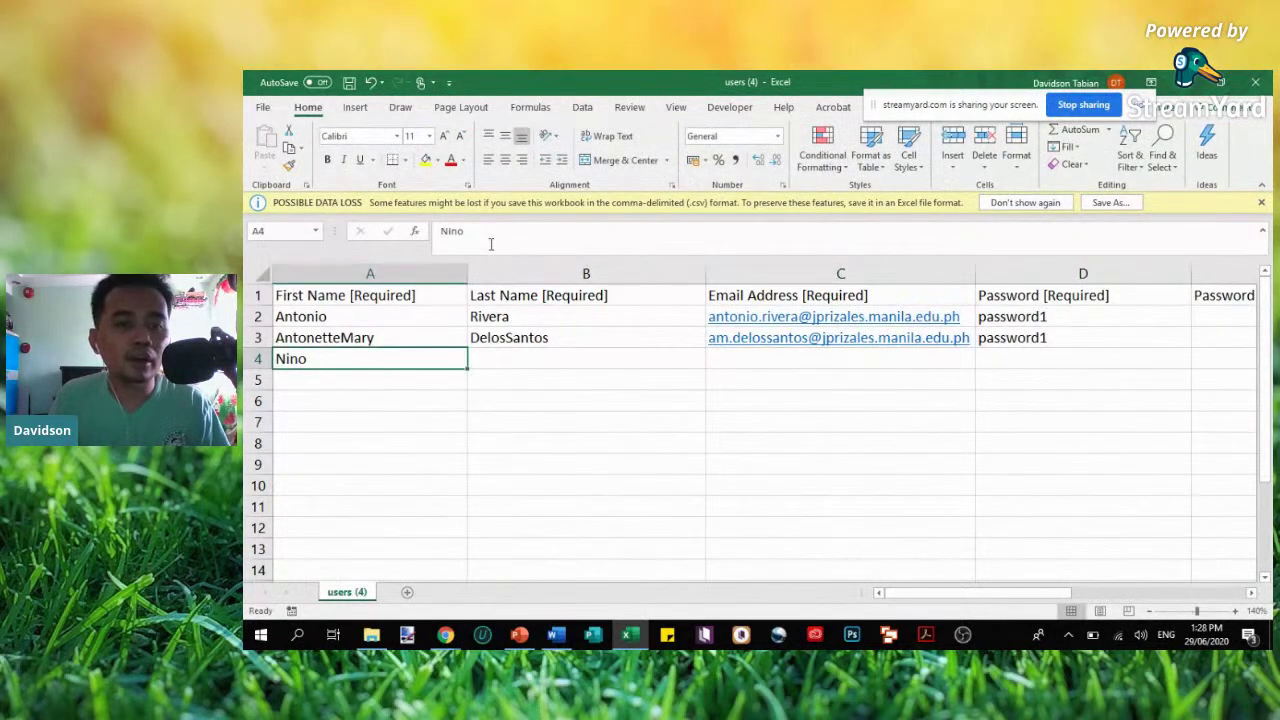
key(BackSpace)
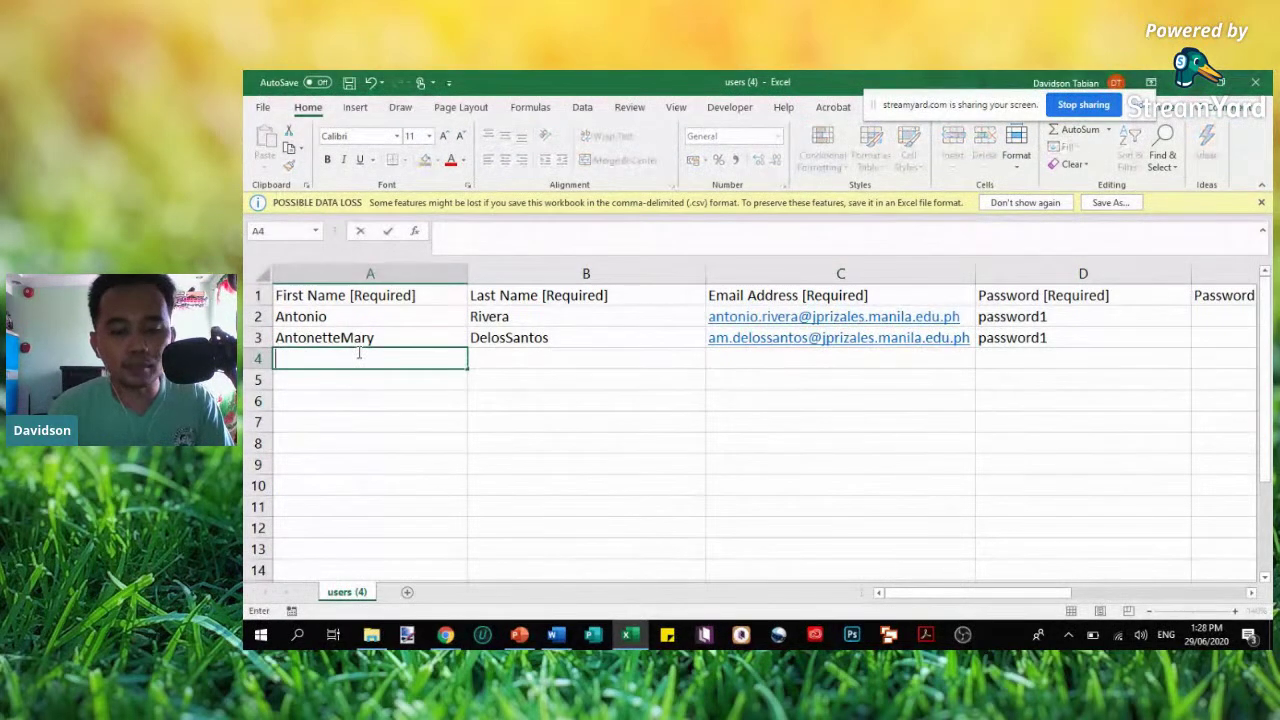
key(Tab)
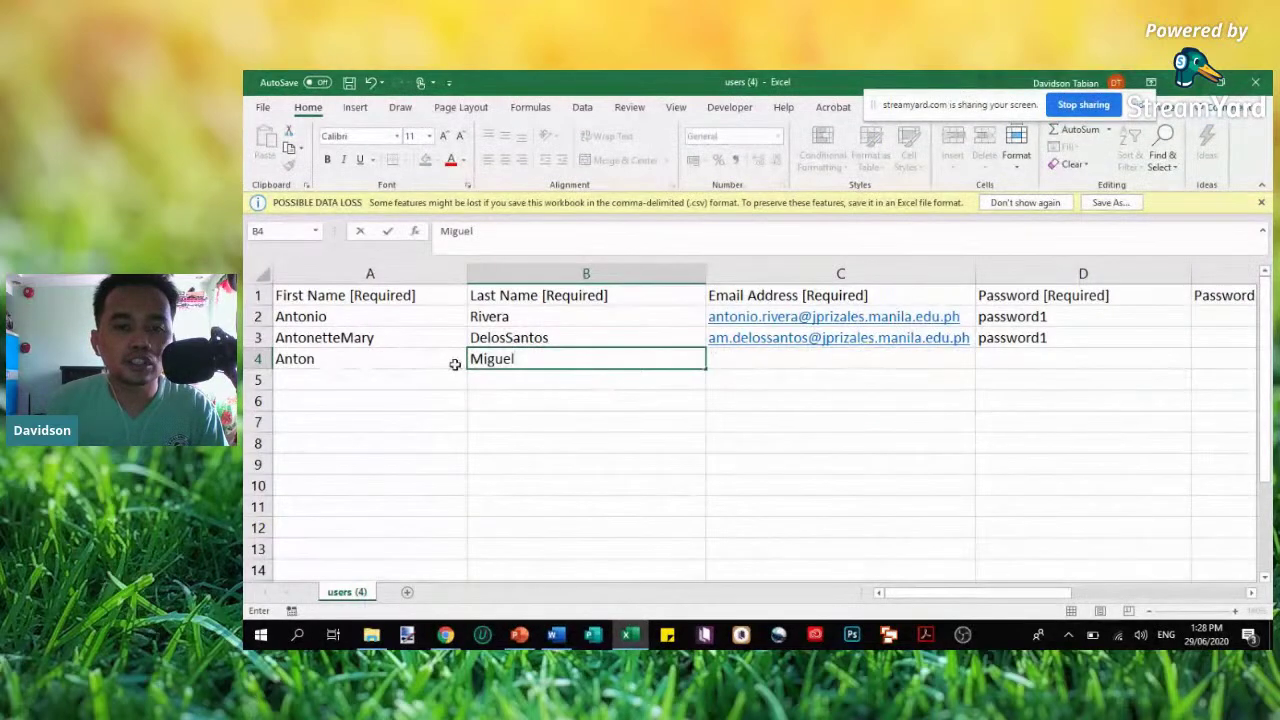
click(714, 356)
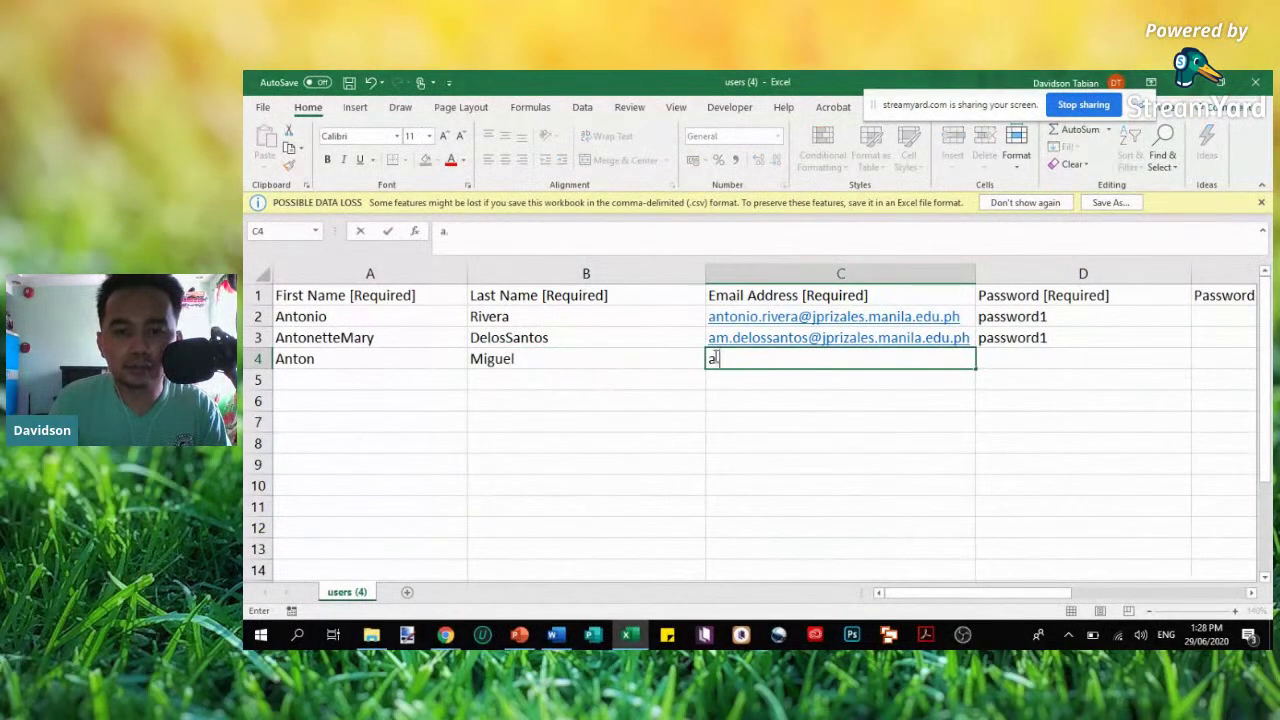
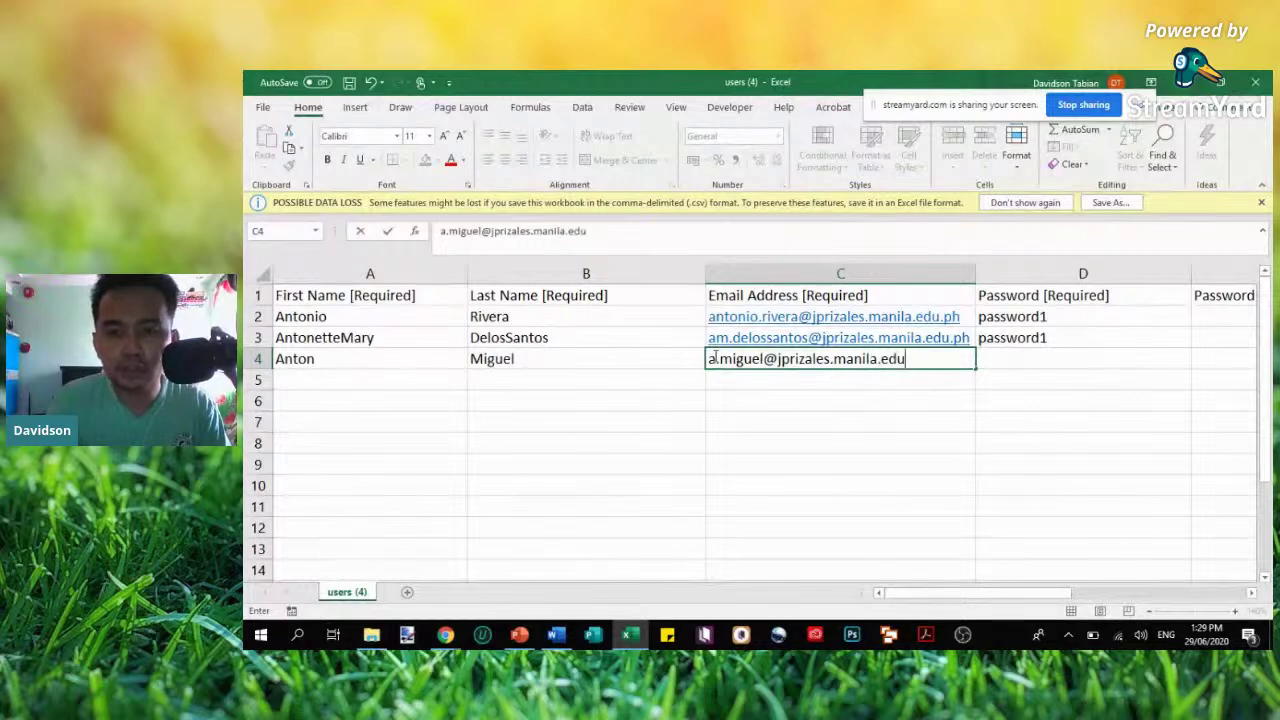
key(Return)
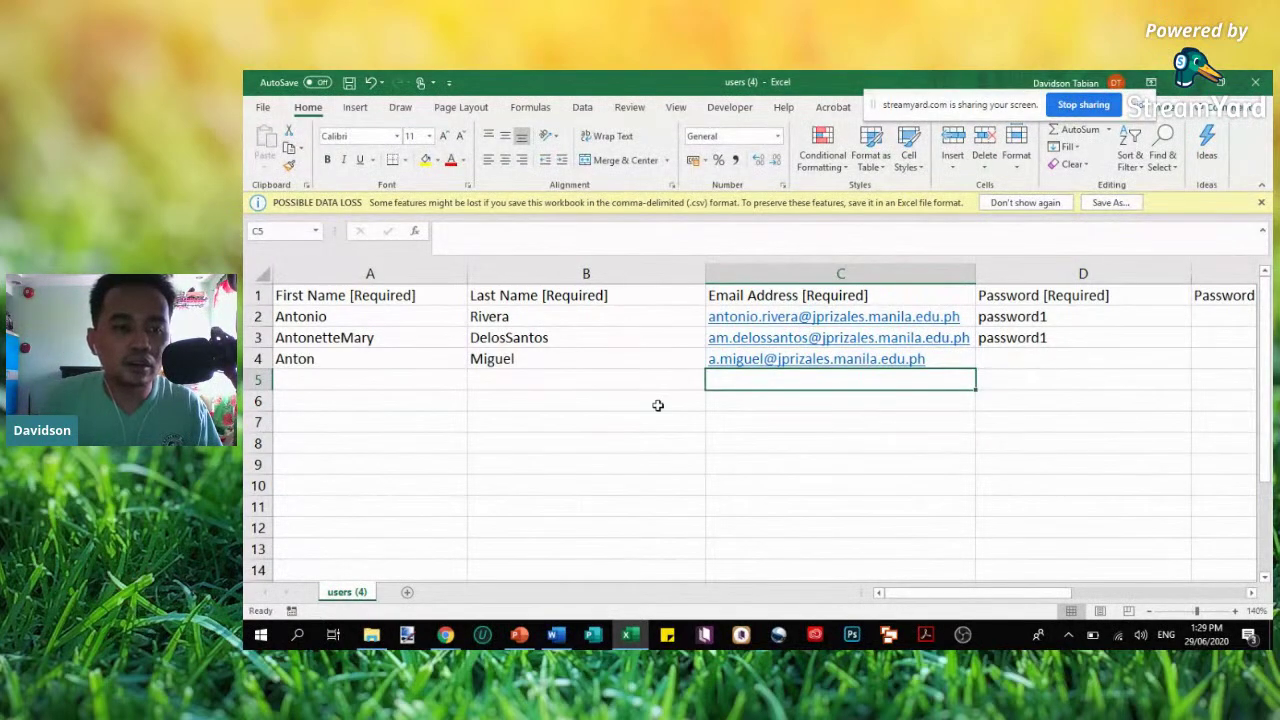
click(361, 380)
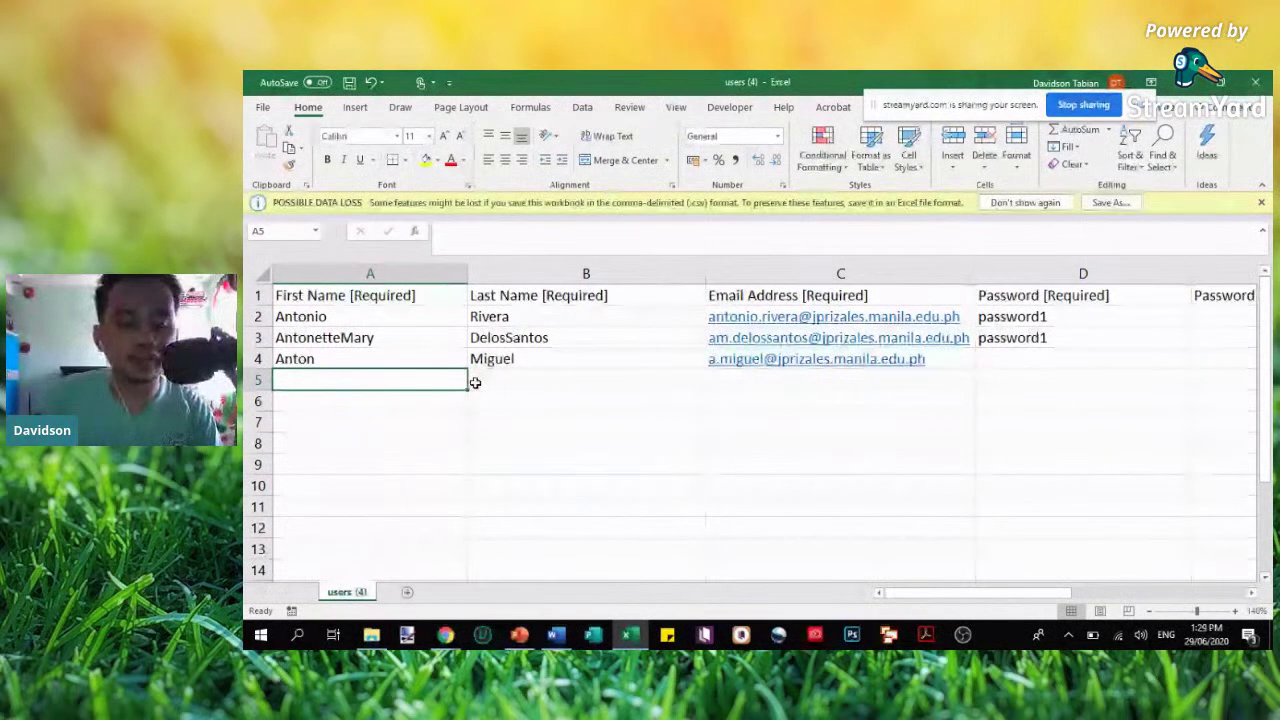
- Enter the fourth user's first name in A5 and last name in B5
text(A)
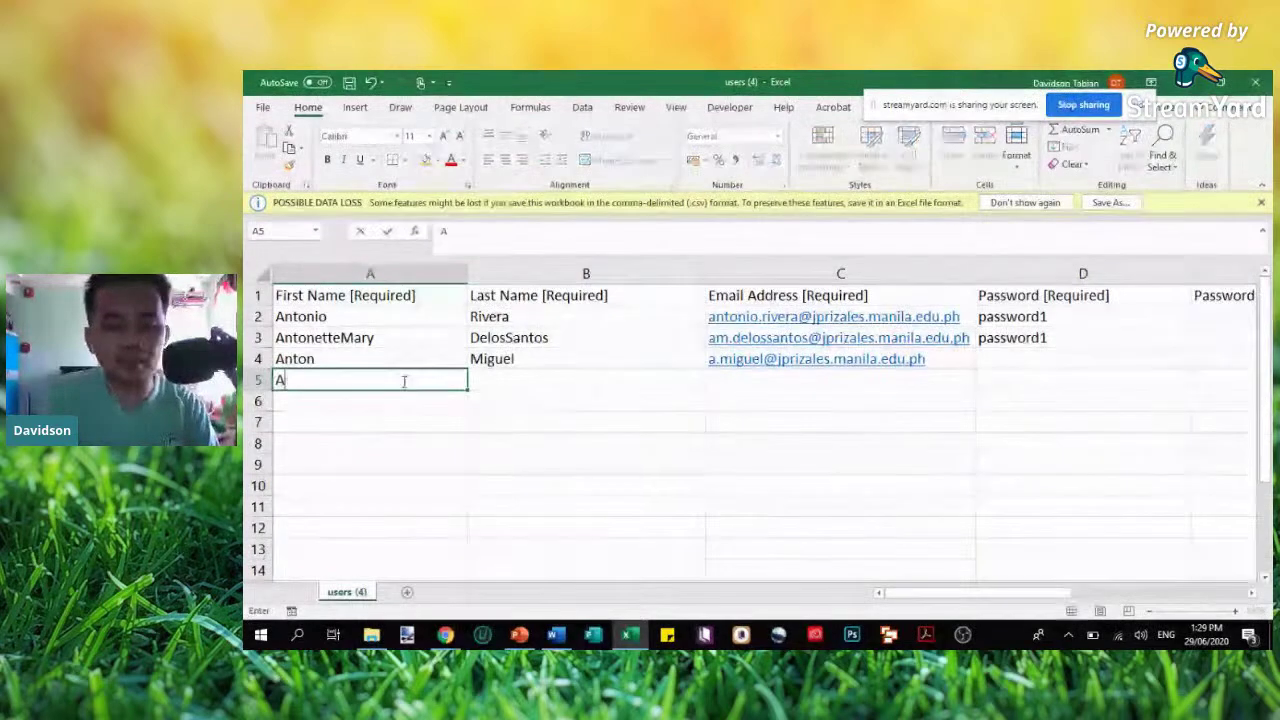
text(n)
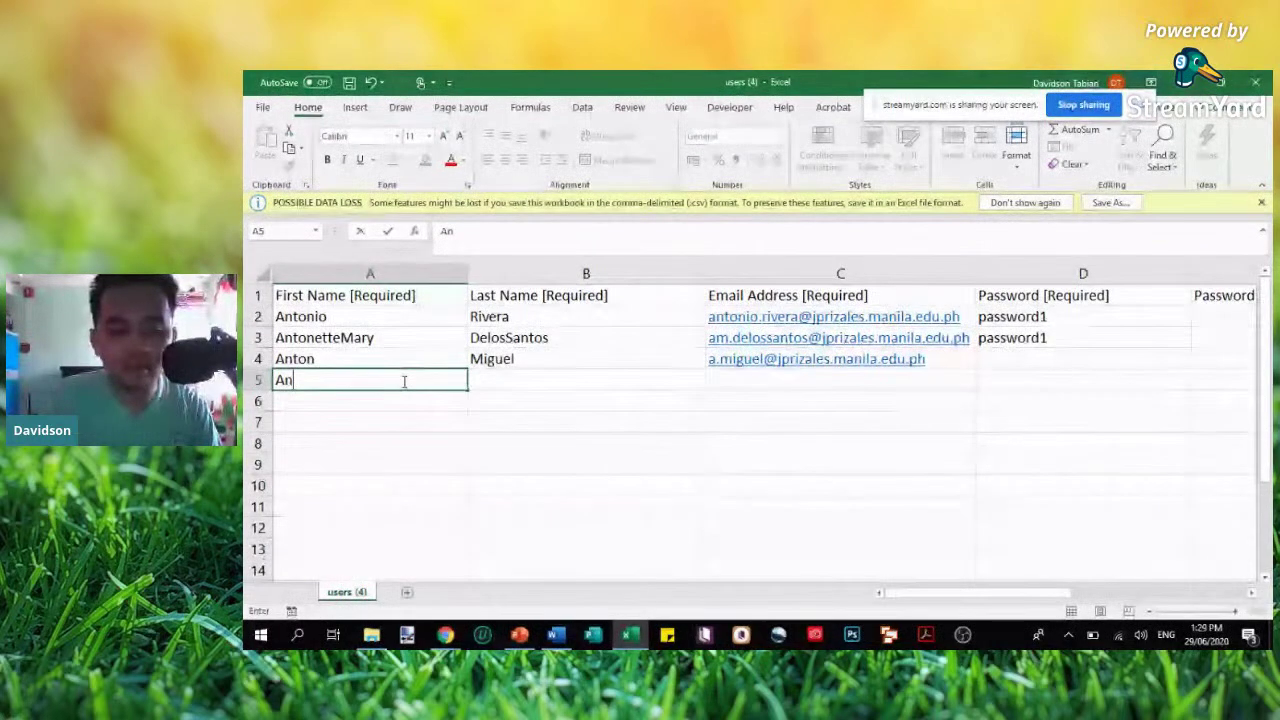
key(BackSpace)
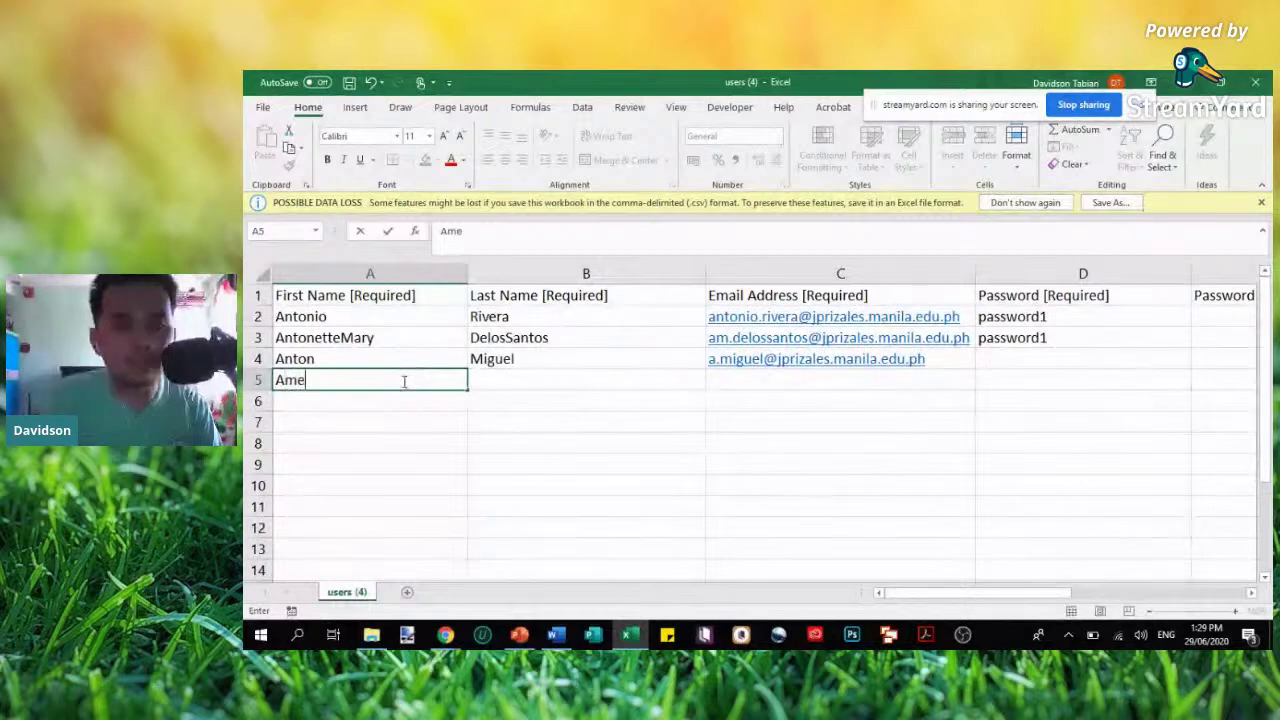
key(Tab)
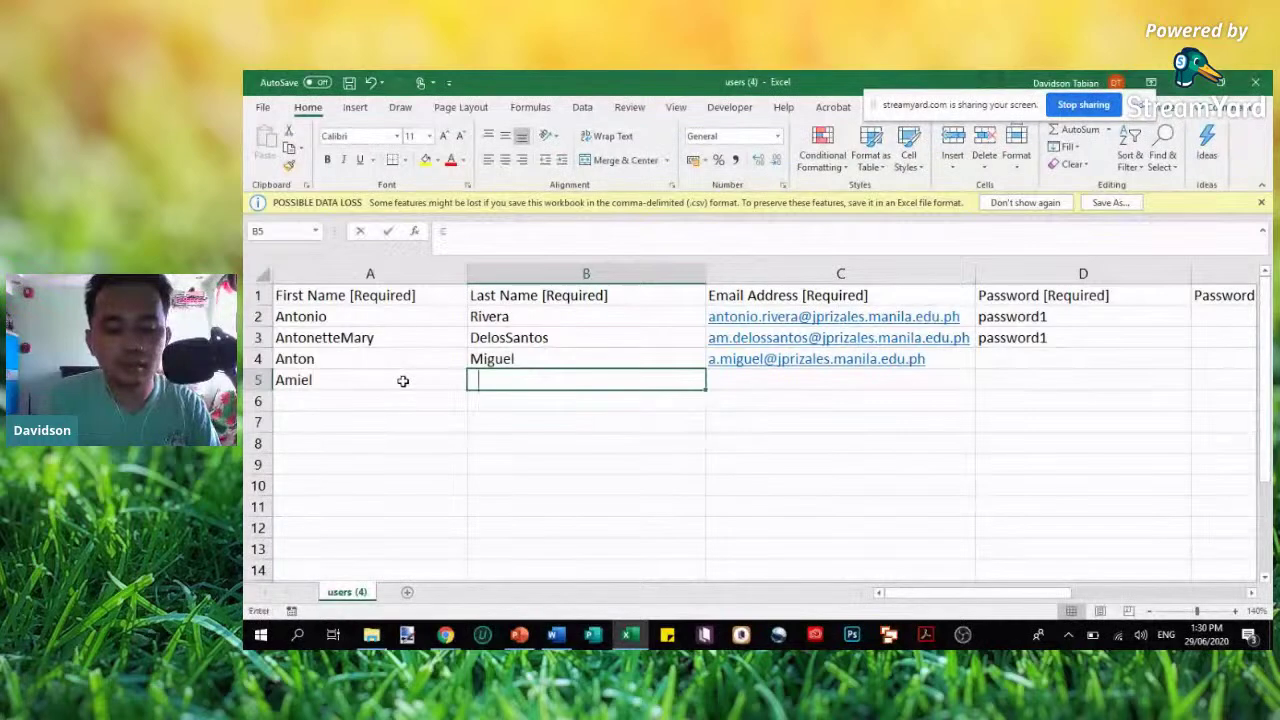
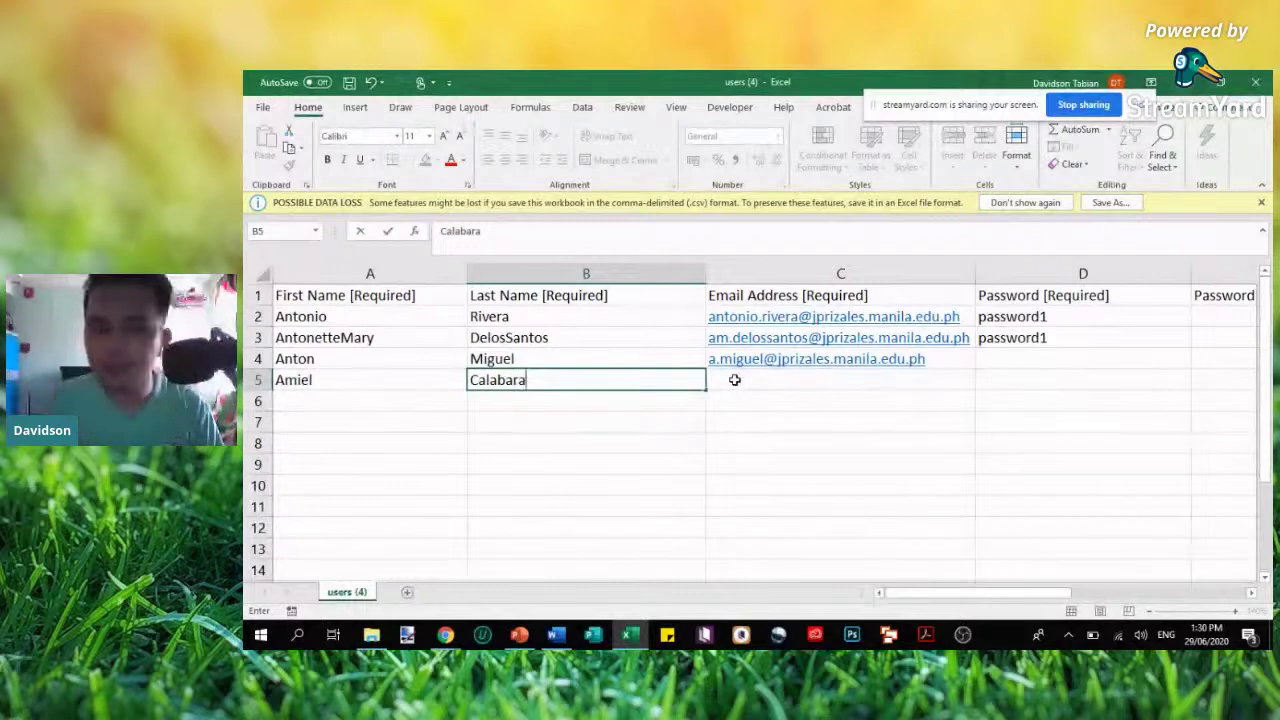
click(734, 380)
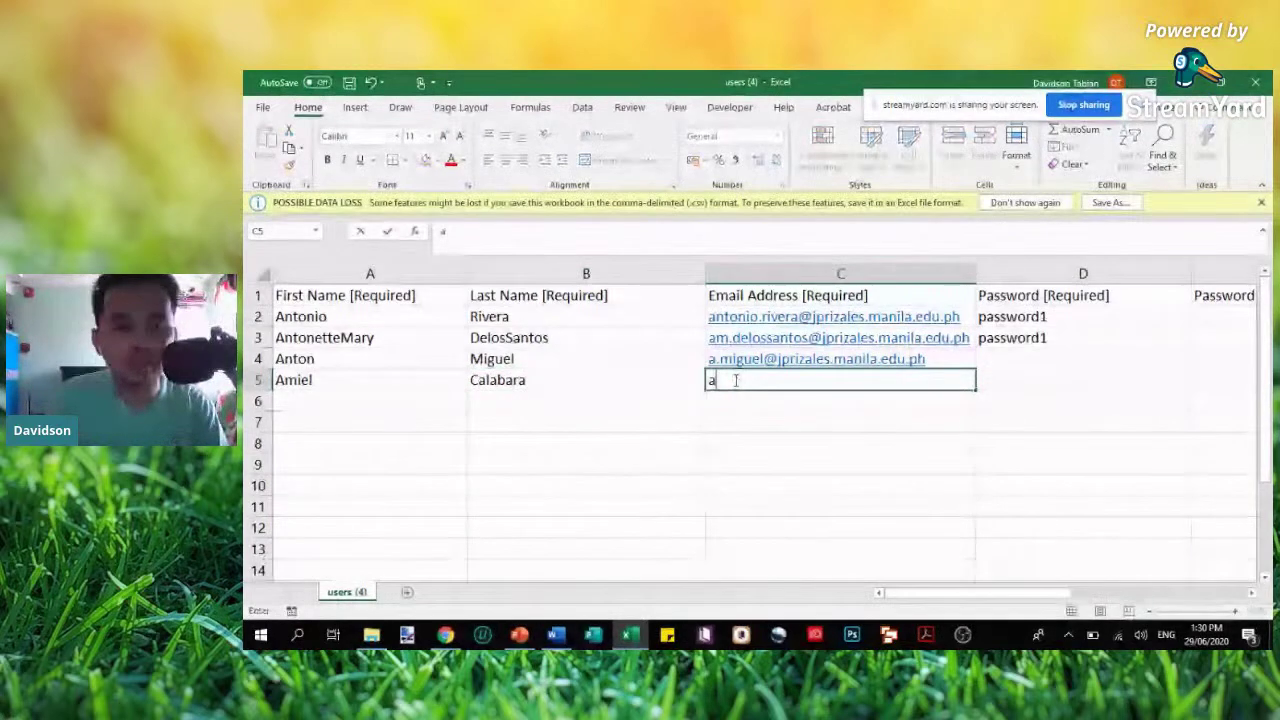
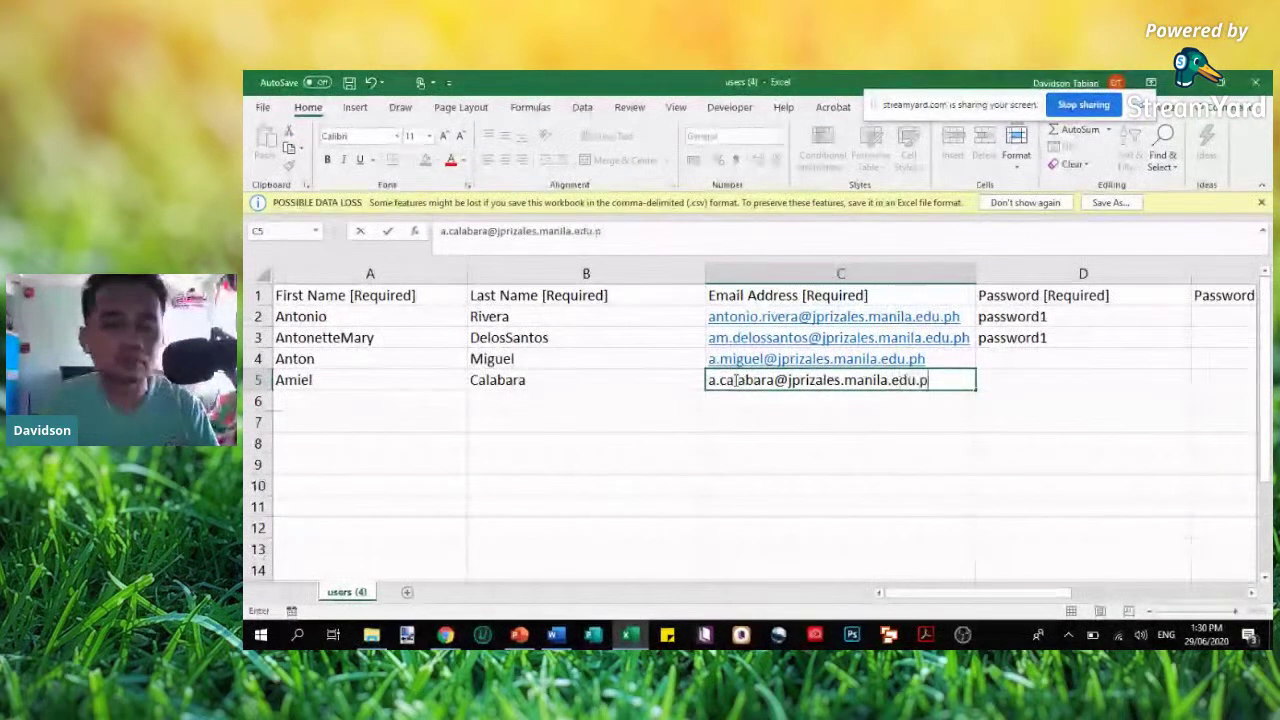
key(Return)
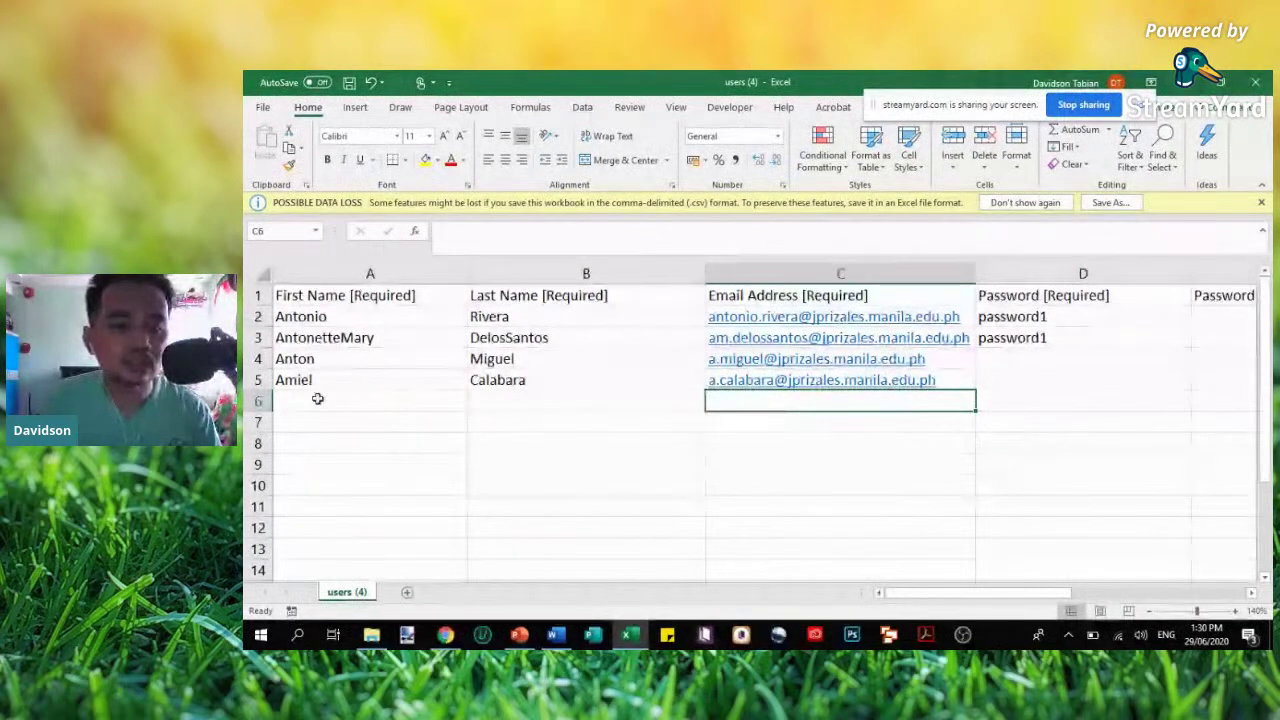
- Enter the fifth user's first name in A6 and last name in B6
click(310, 399)
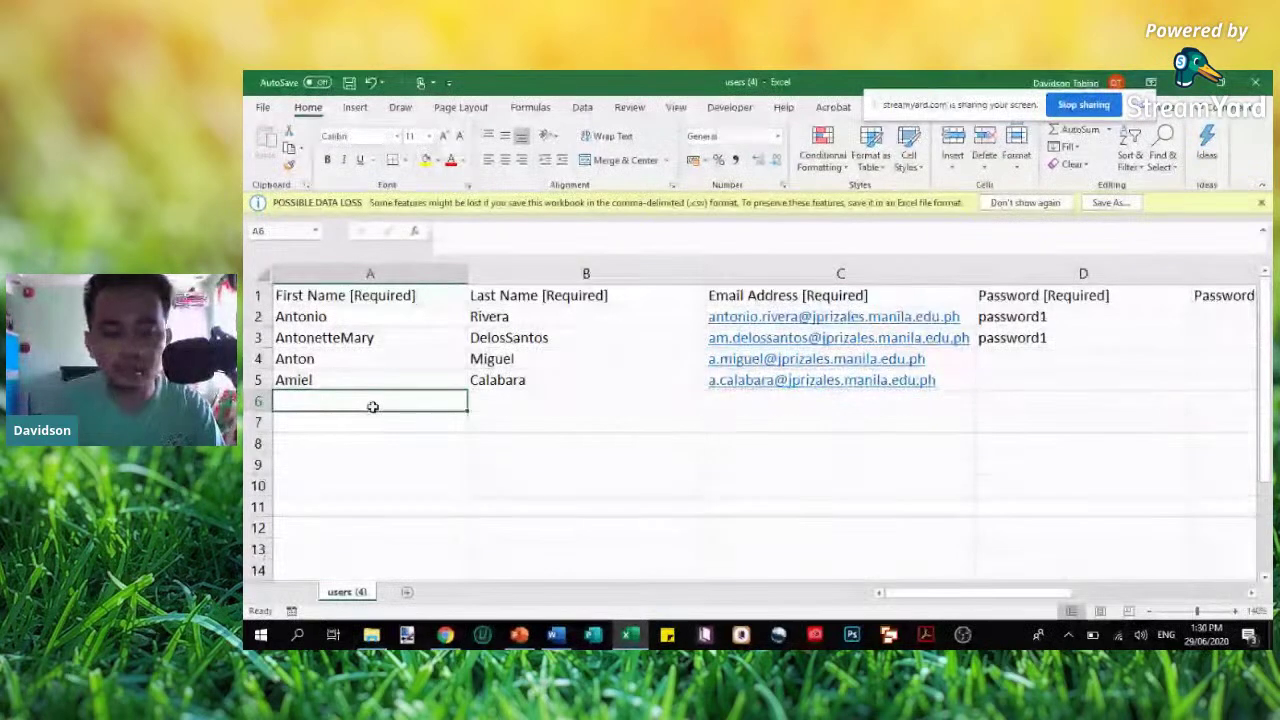
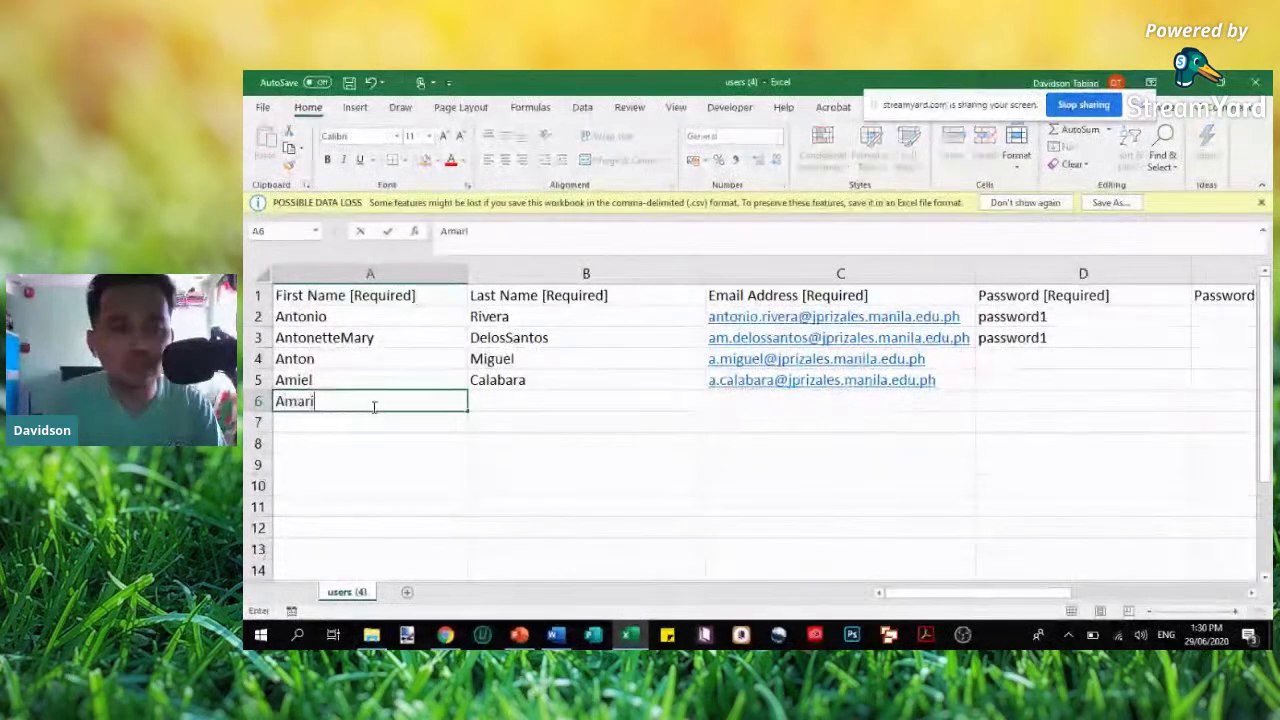
key(Tab)
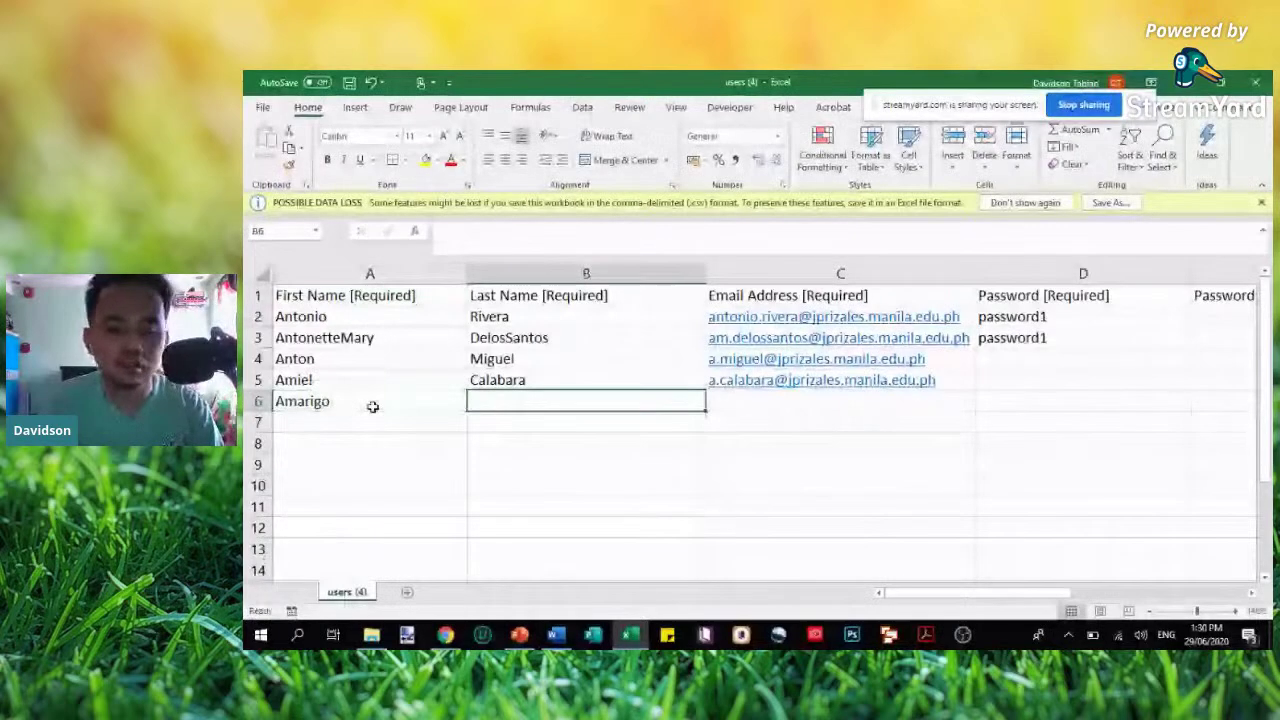
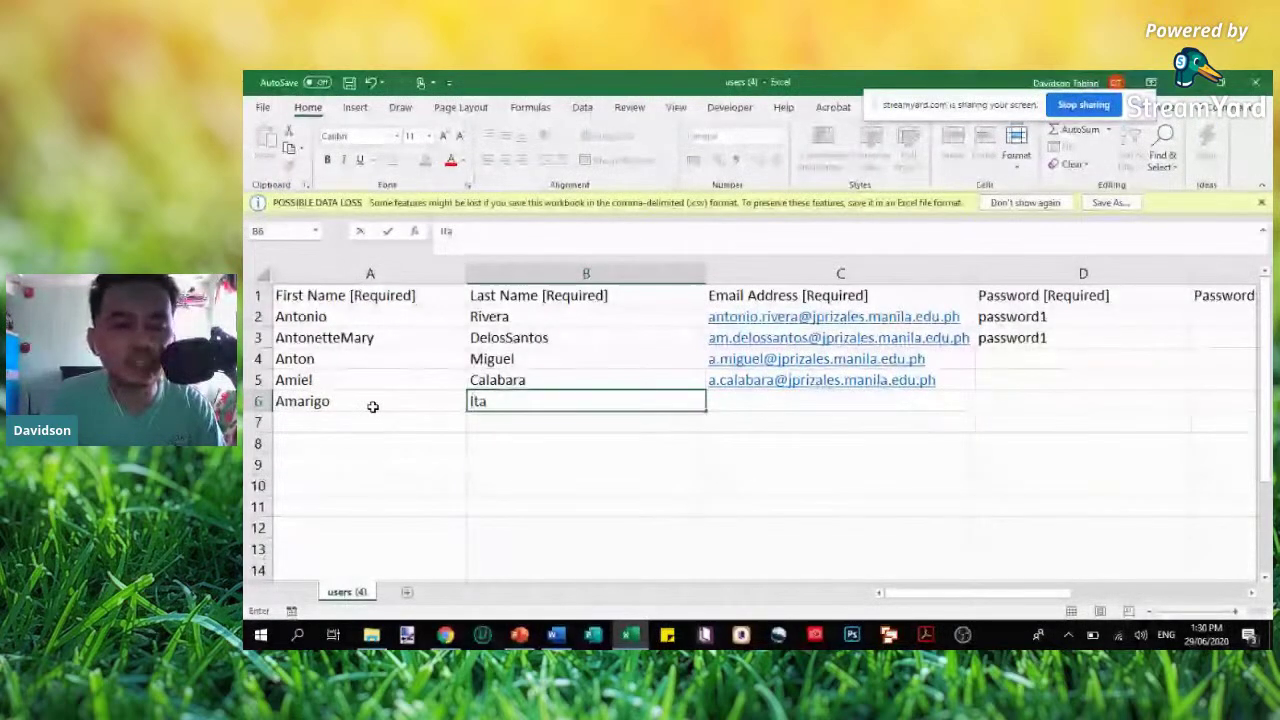
click(742, 403)
- Lengthen the fifth user's first name in A6 with an added given name
click(389, 400)
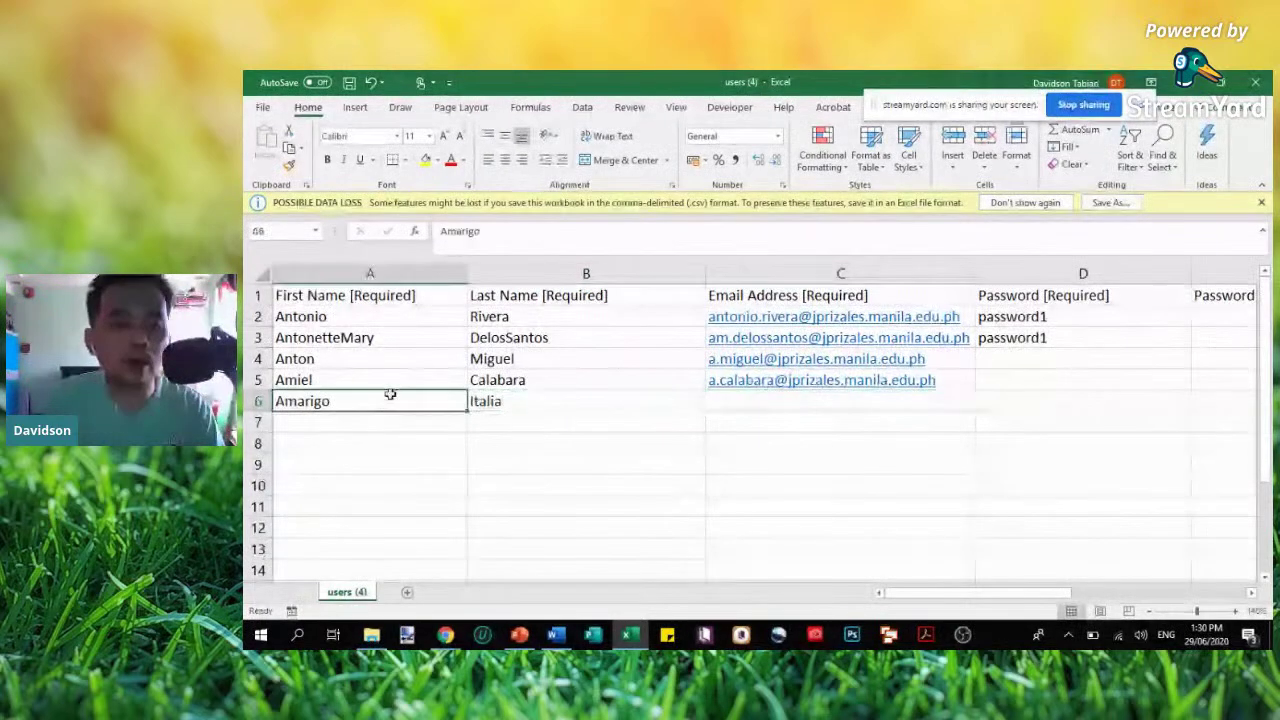
click(514, 229)
text(Juan)
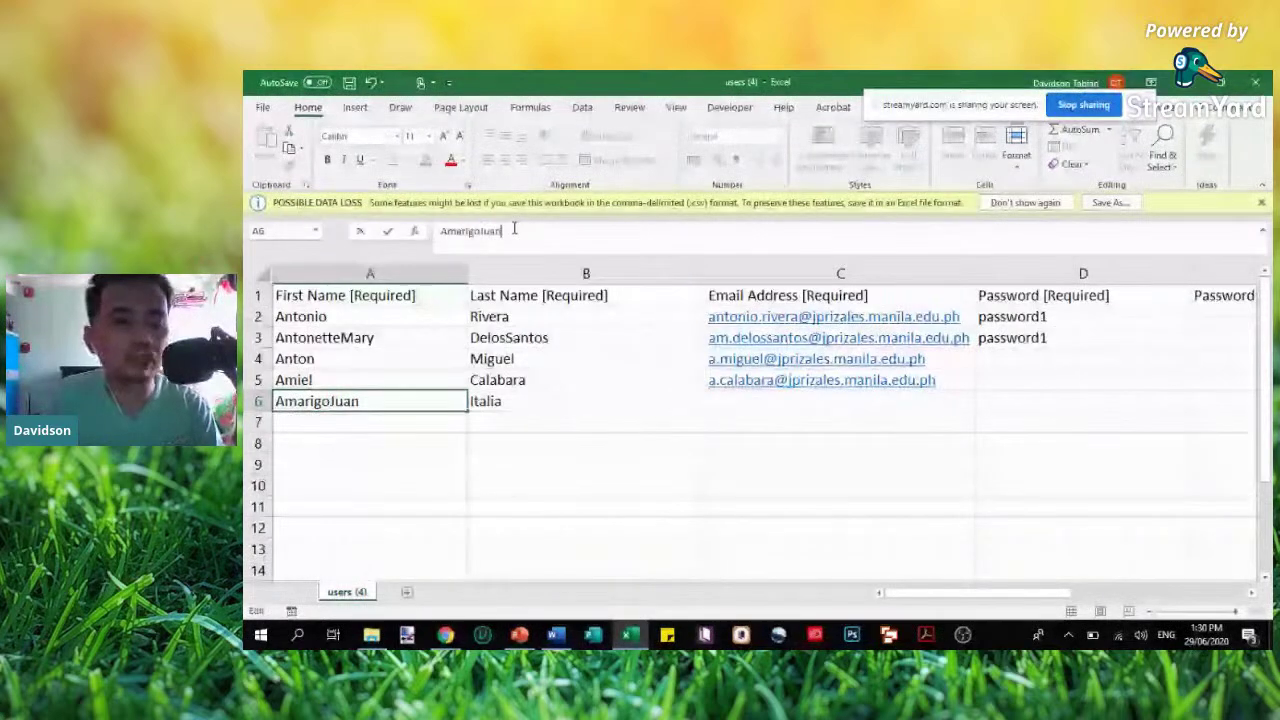
click(540, 405)
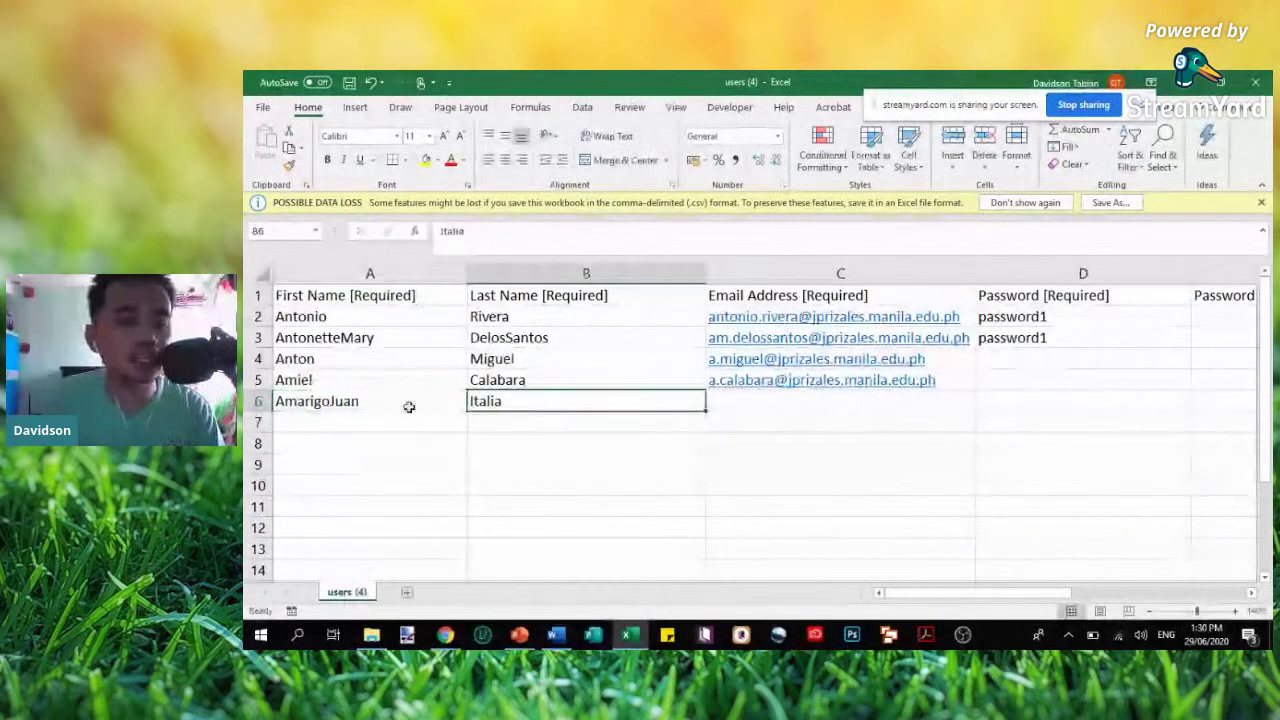
click(369, 401)
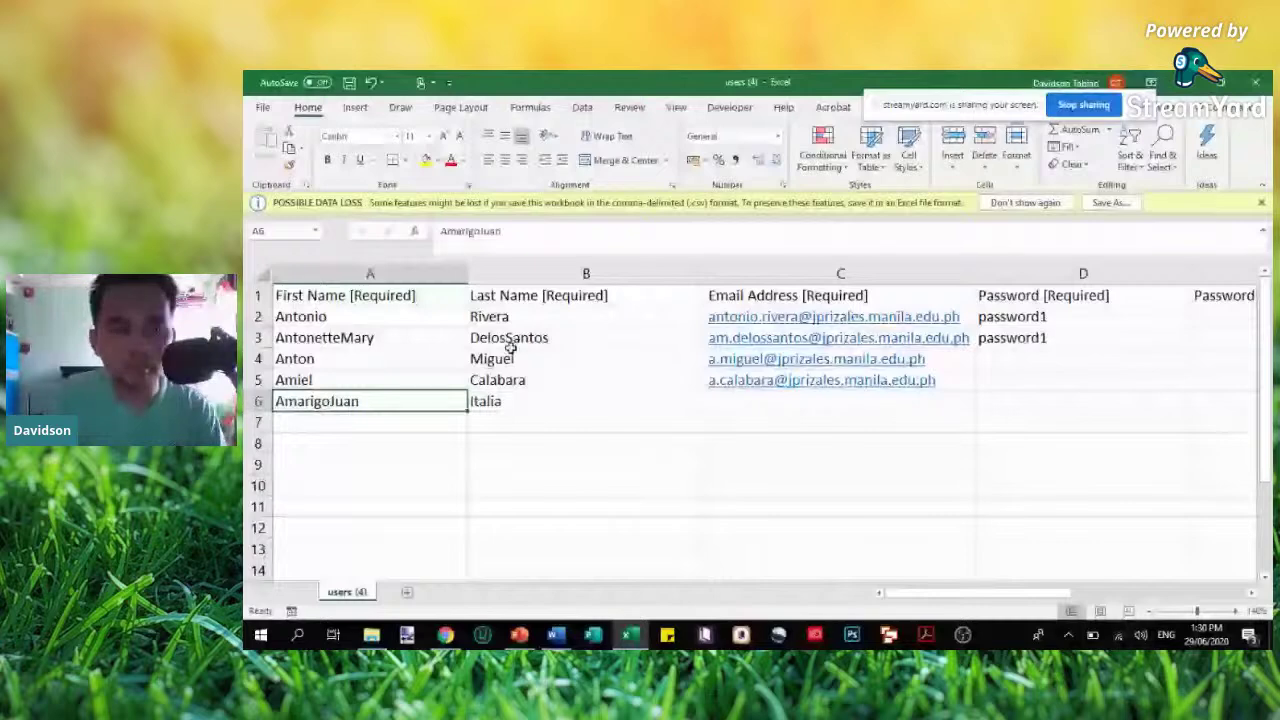
- Enter the fifth user's jprizales.manila.edu.ph email in C6 and copy the shared password
key(Right)
key(Right)
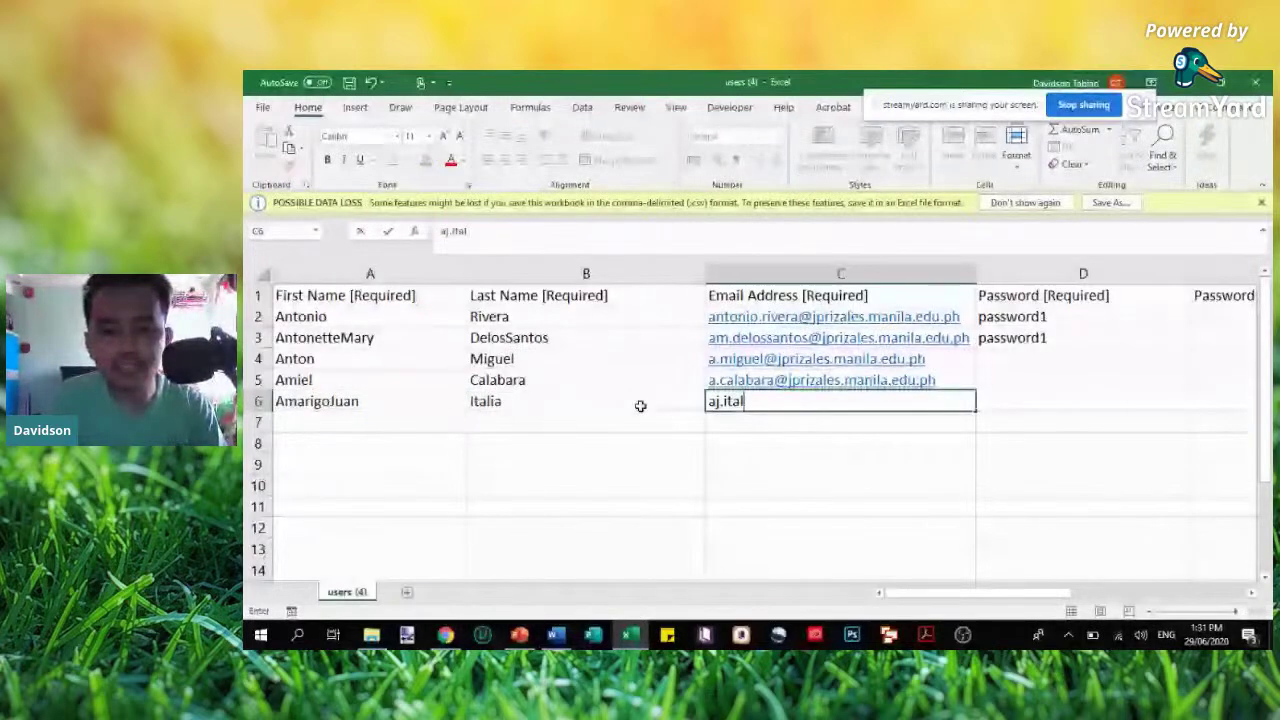
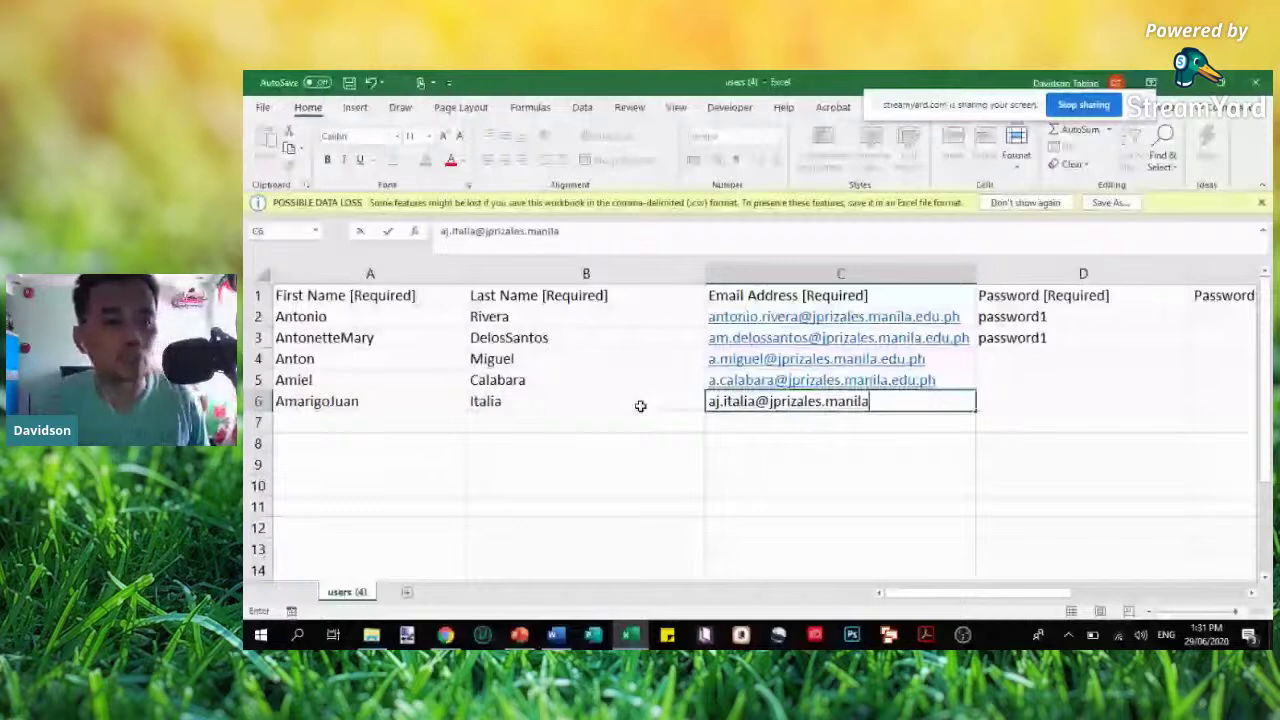
key(Return)
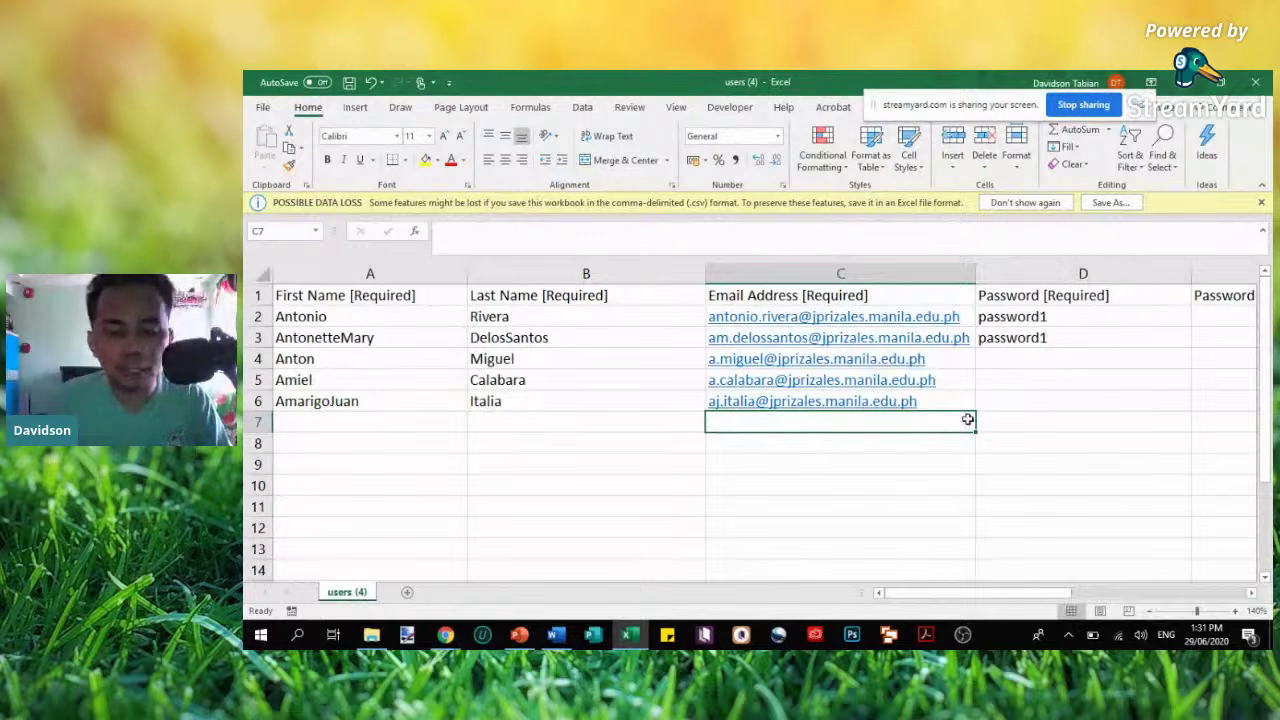
click(1032, 338)
key(ctrl+c)
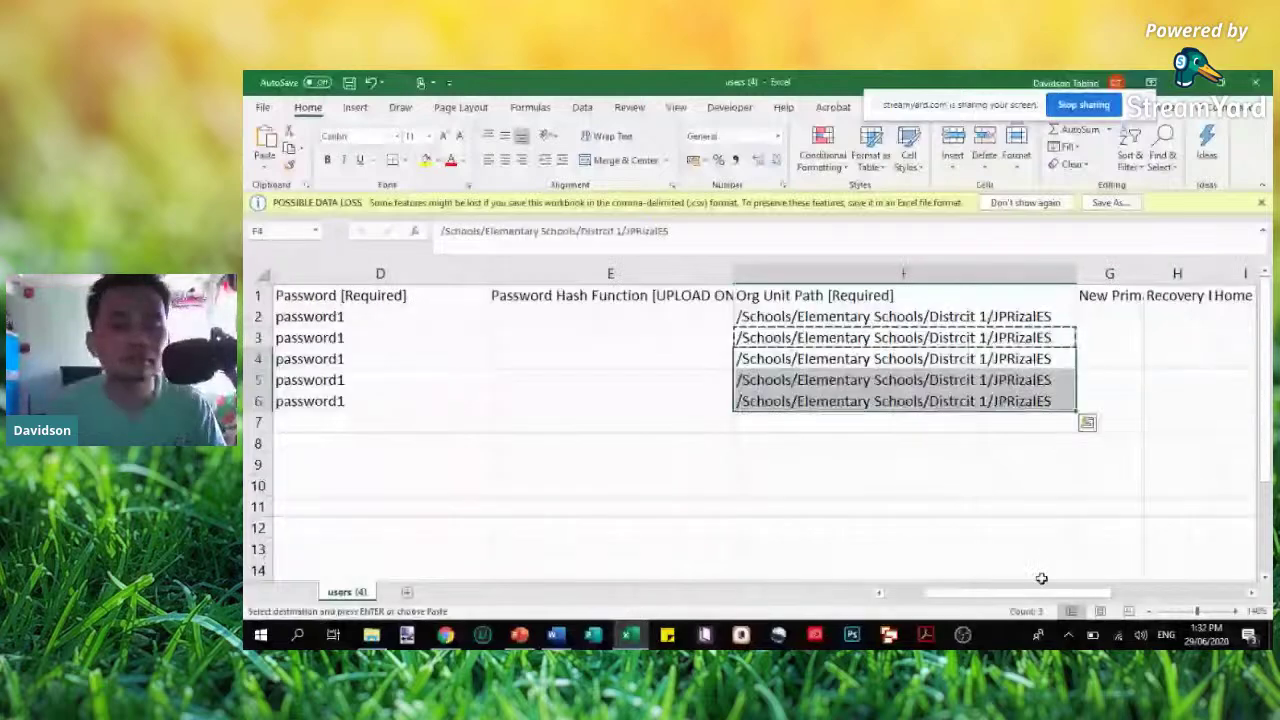
- Scroll back to column A and select the first user's row
scroll(609, 423, left, 3)
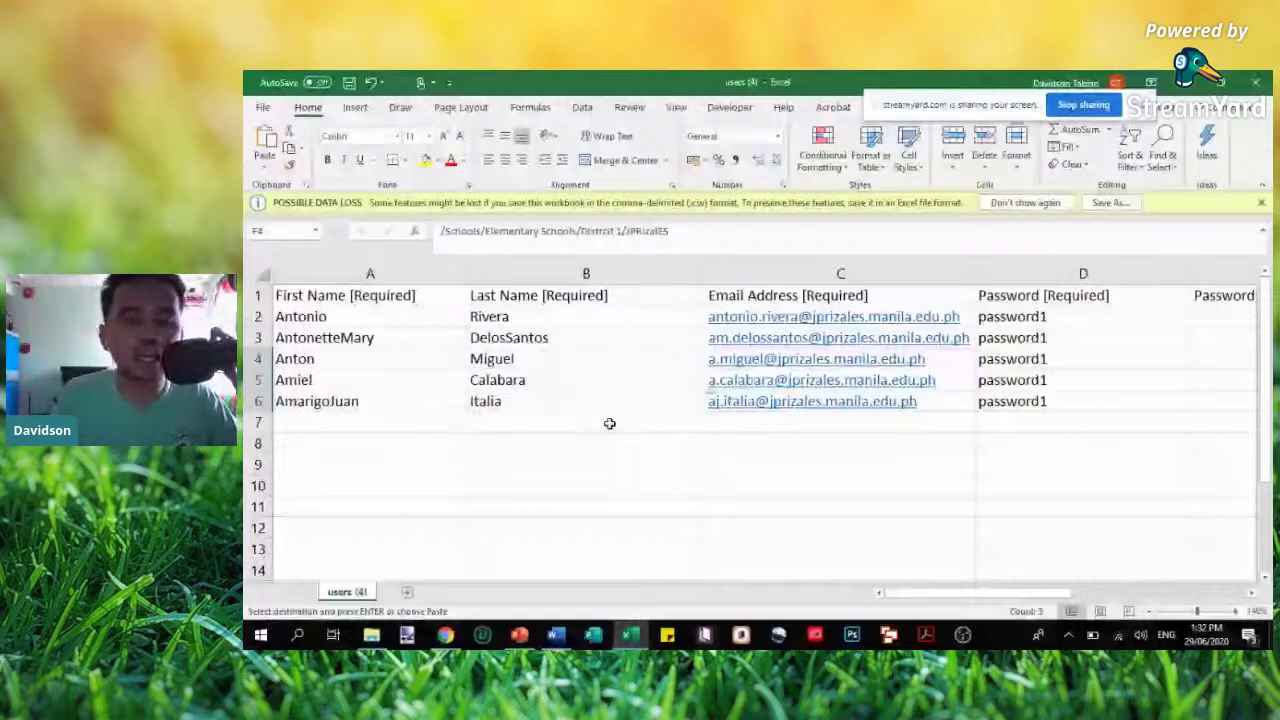
click(663, 319)
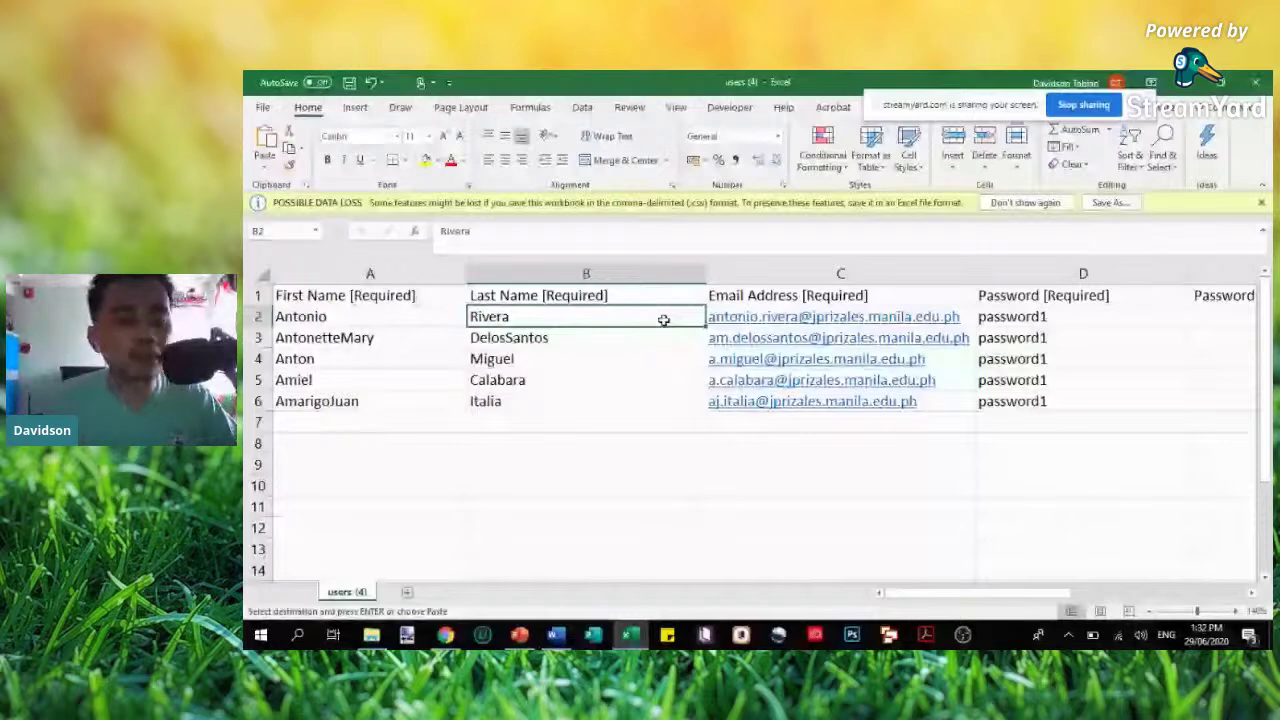
- Edit the first user's and row 4 email addresses in the formula bar
key(Right)
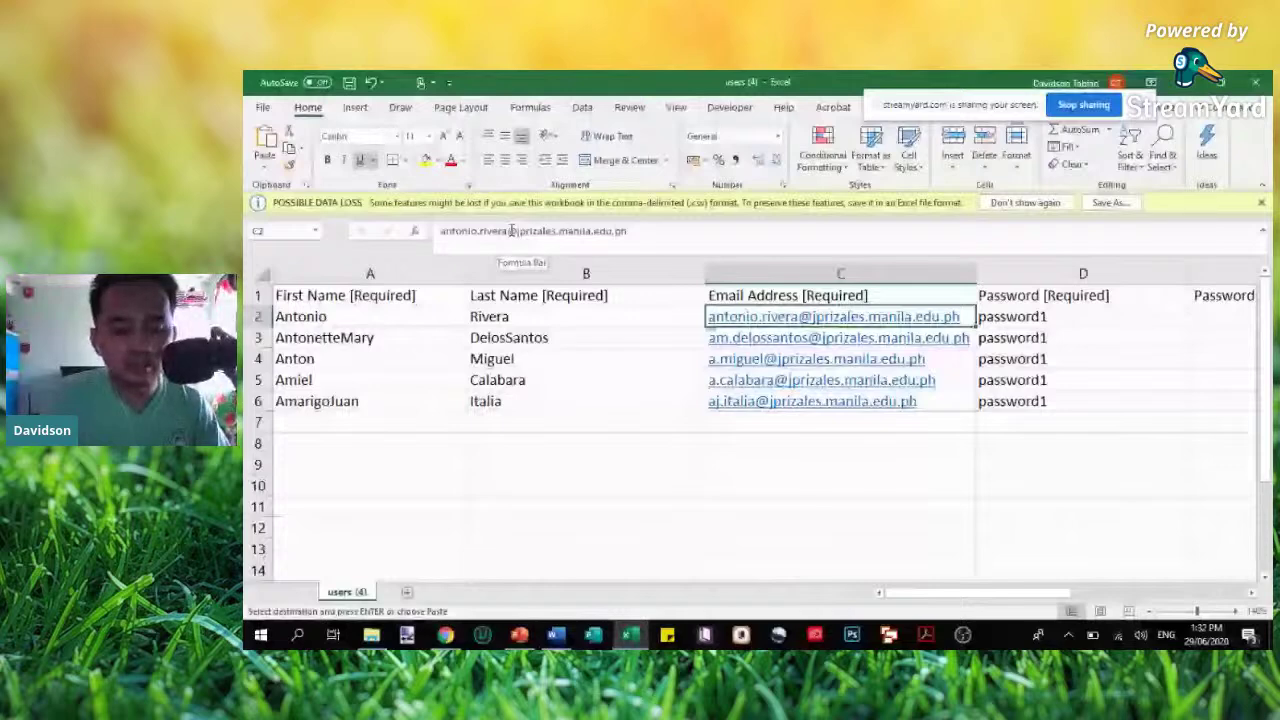
click(510, 231)
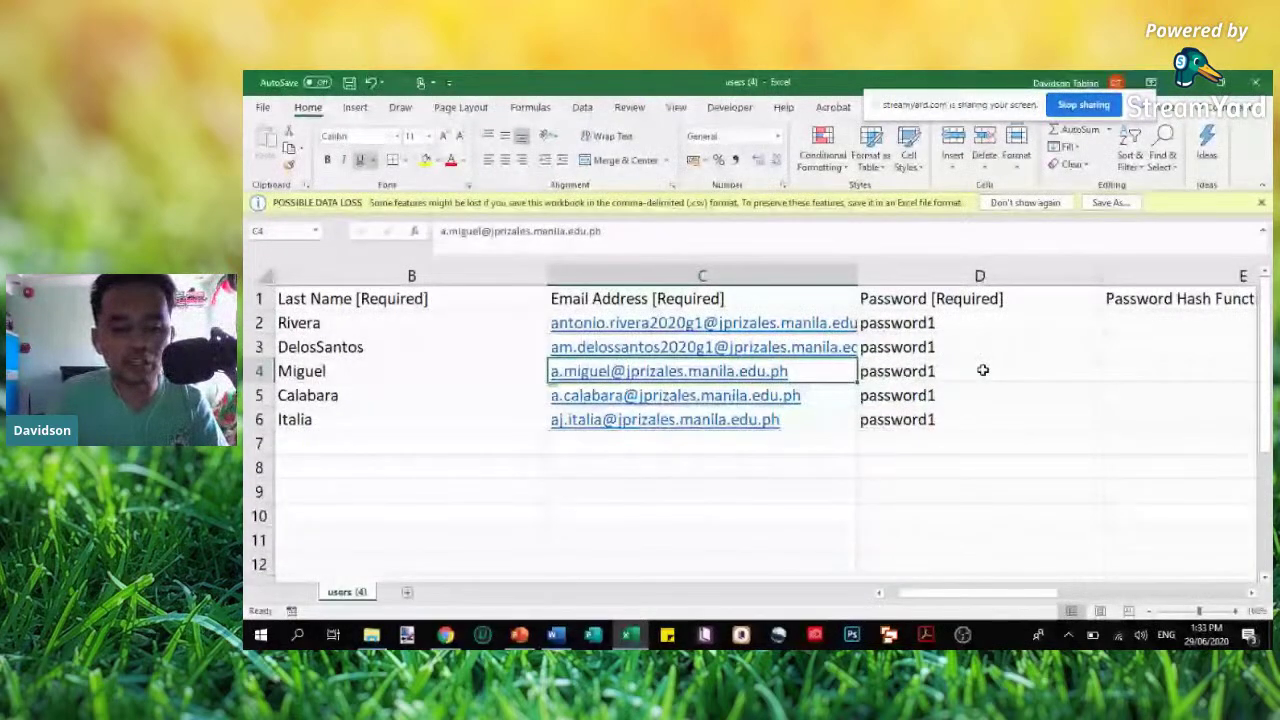
click(483, 231)
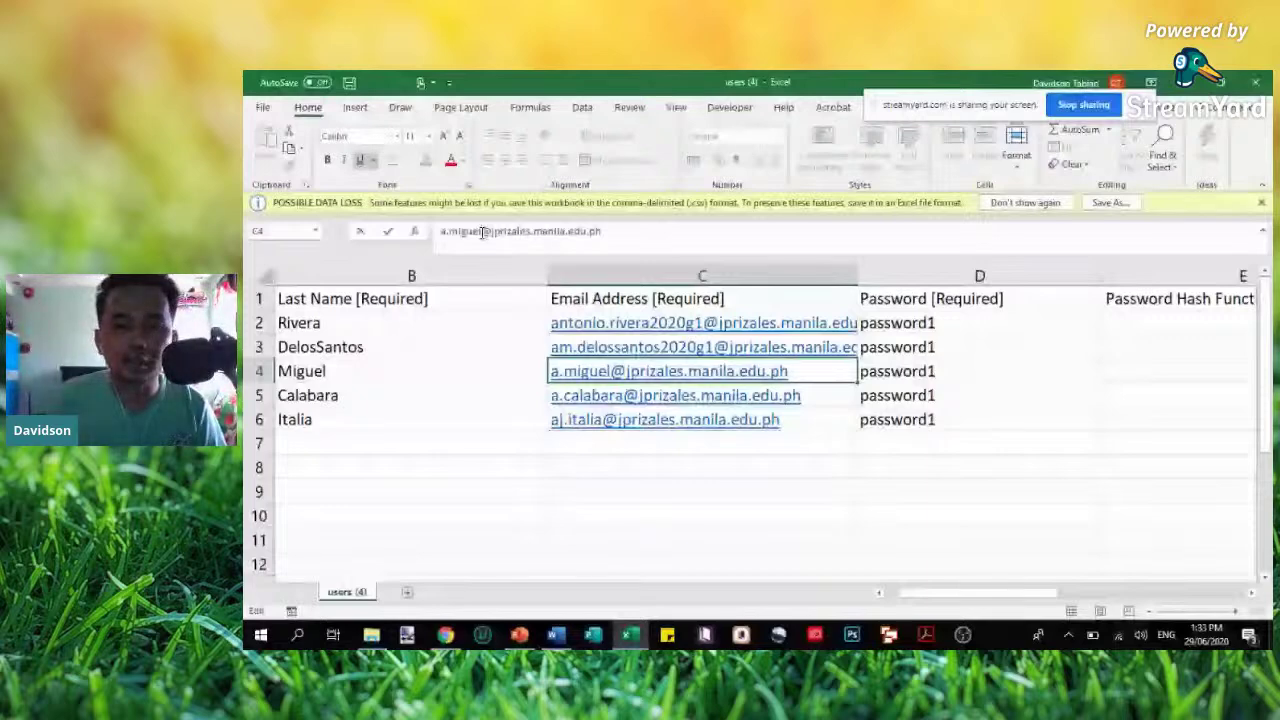
- Add '2020g1' to the row 5 email username and widen column C to show full addresses
click(600, 395)
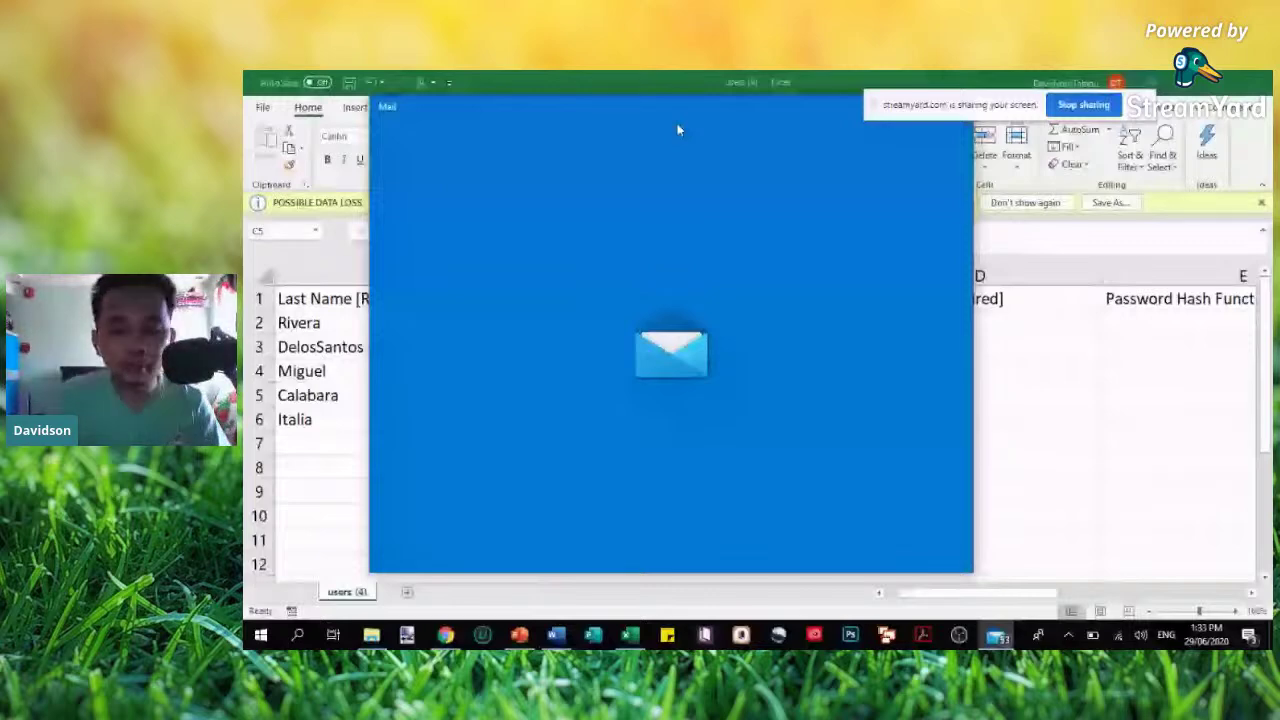
click(487, 231)
text(2020g)
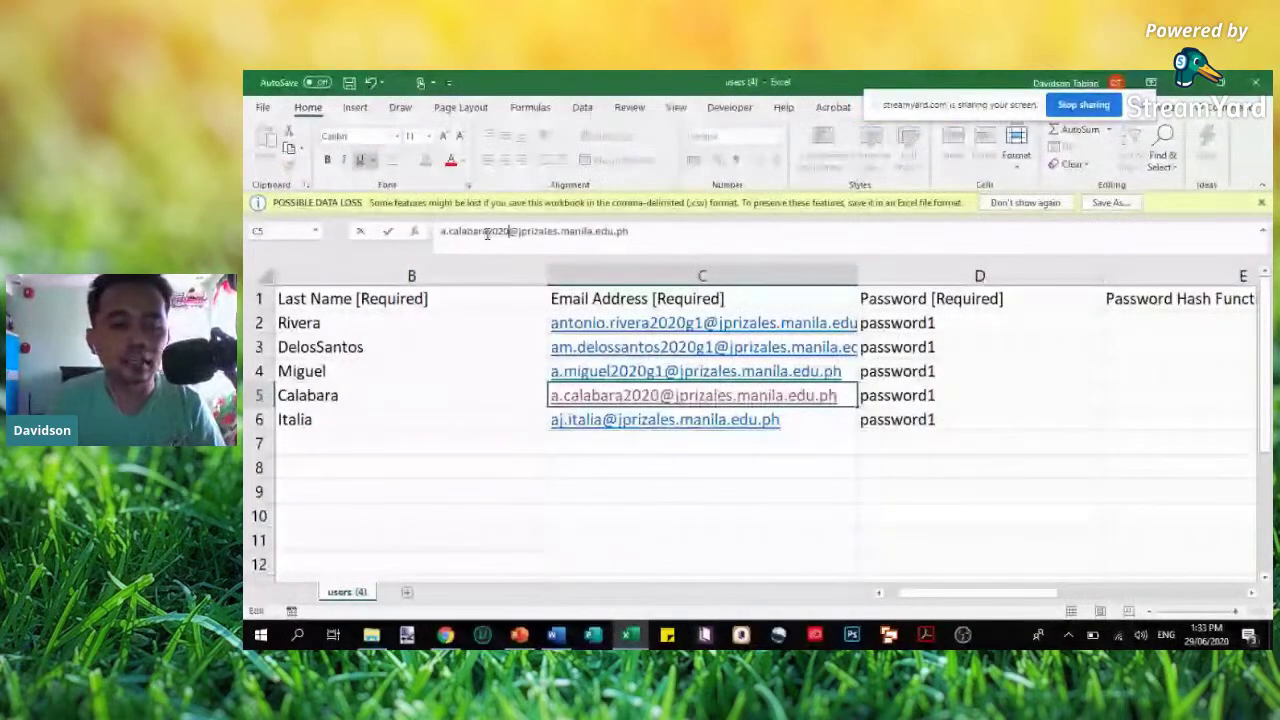
text(1)
key(Return)
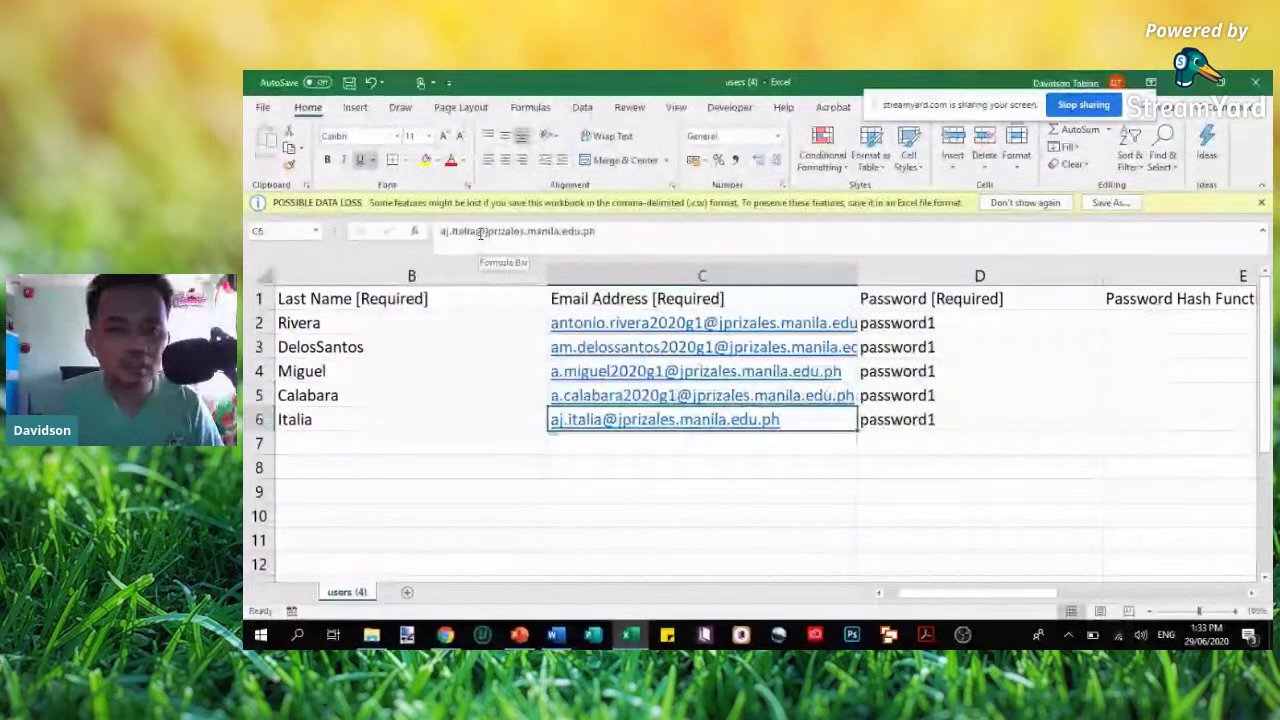
text(2020g1)
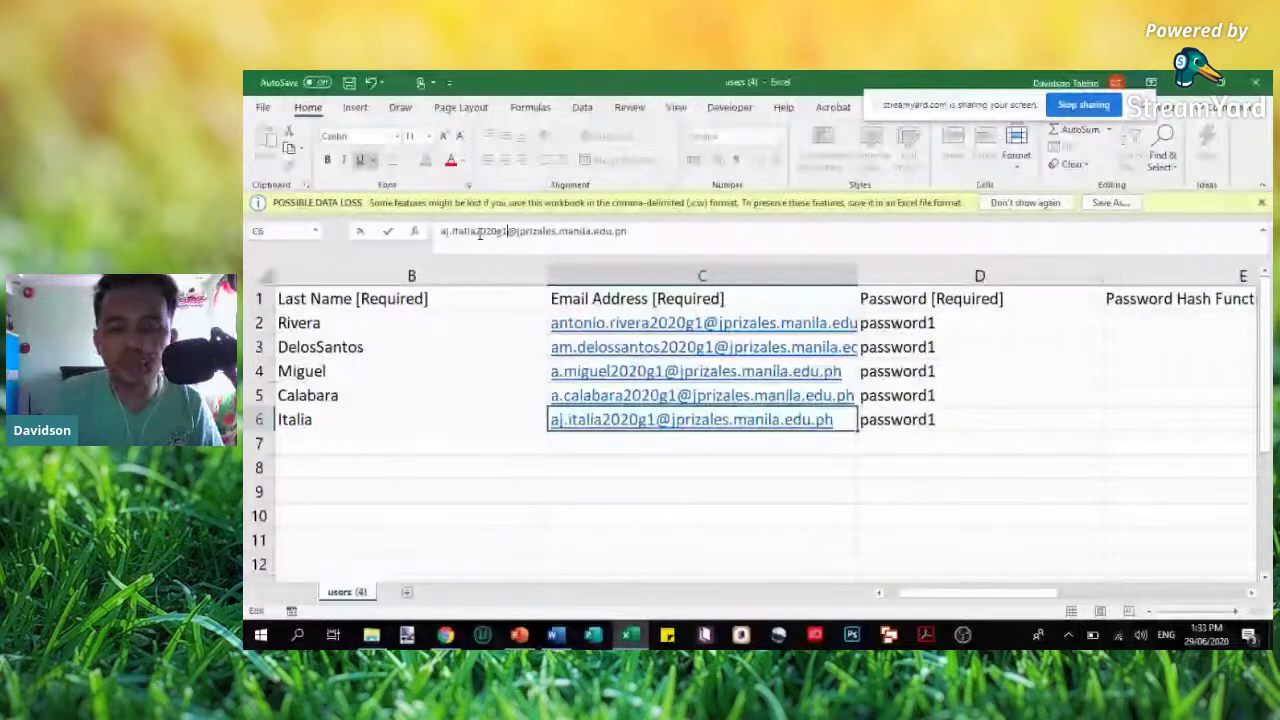
key(Return)
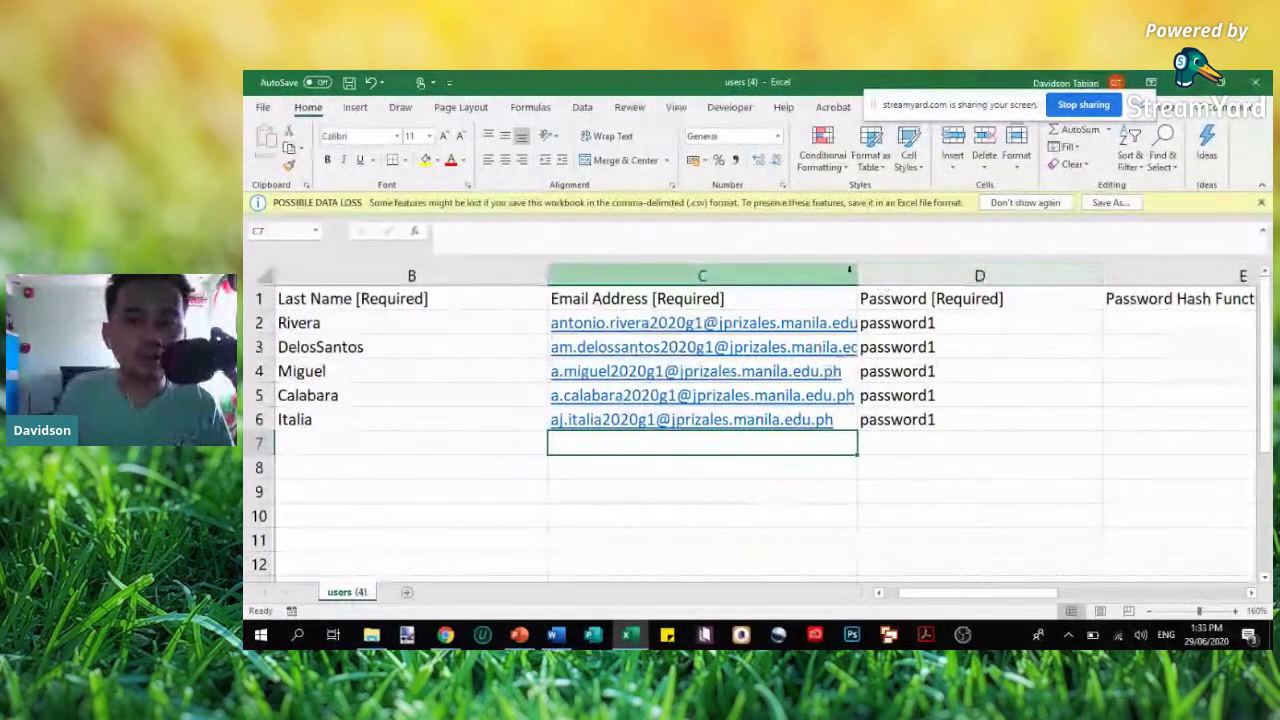
drag(851, 271, 906, 276)
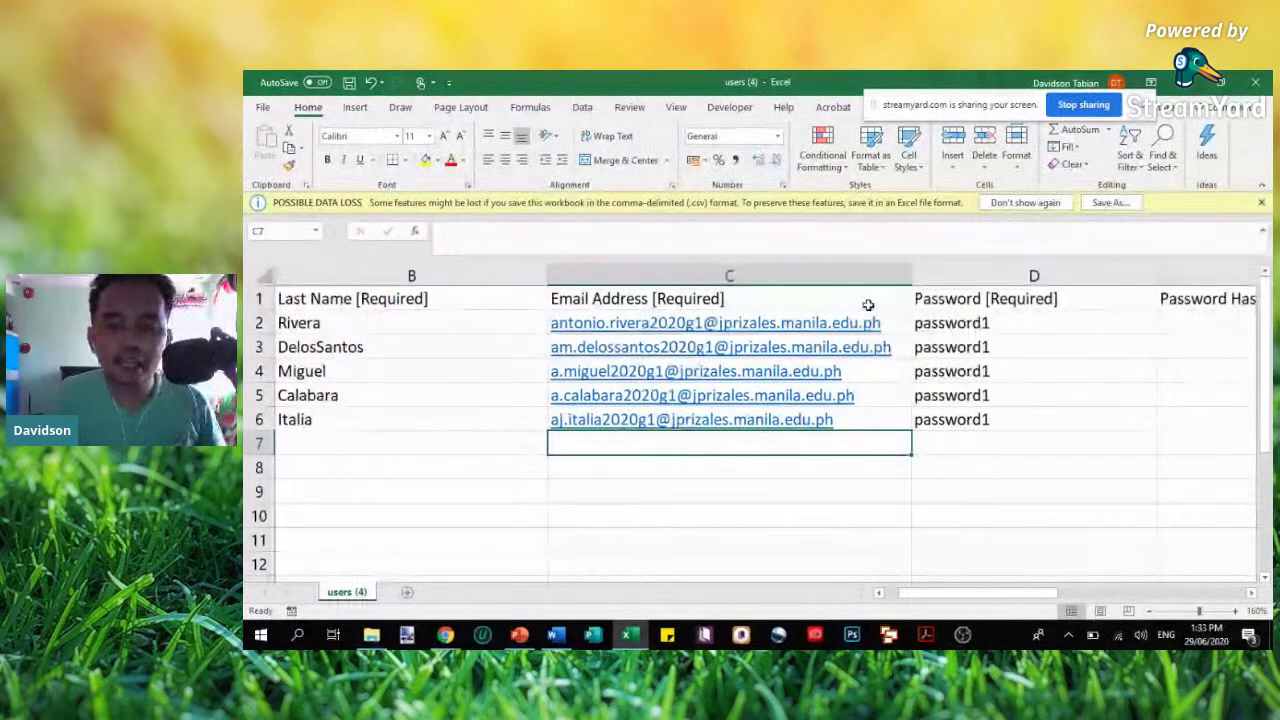
mouse_move(922, 597)
mouse_down()
mouse_move(905, 600)
mouse_move(943, 594)
mouse_move(905, 597)
mouse_up()
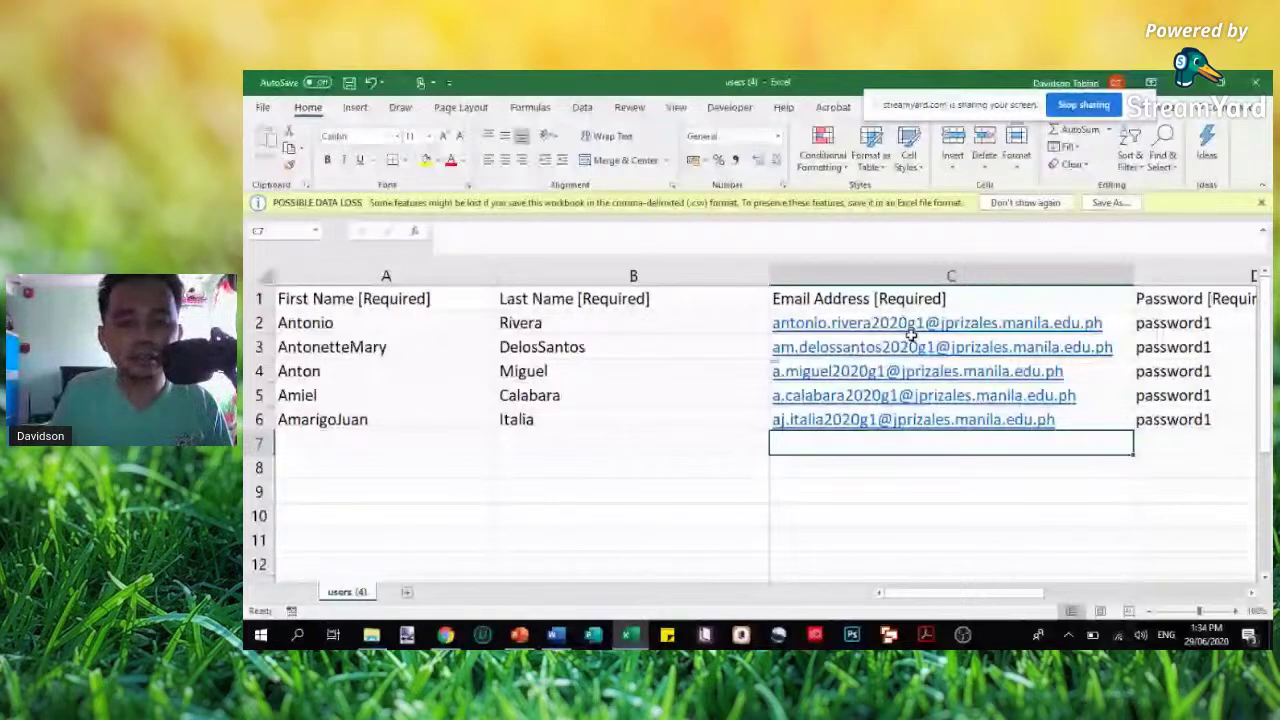
drag(936, 593, 1010, 597)
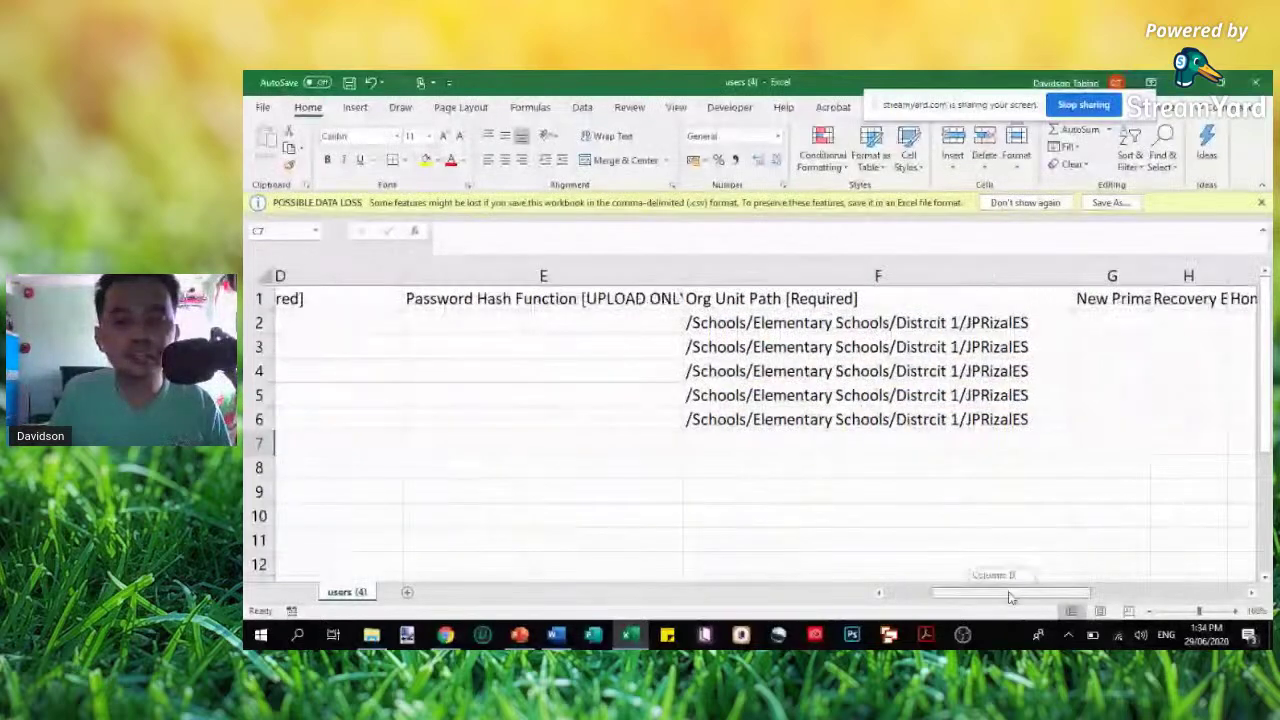
drag(1010, 597, 962, 596)
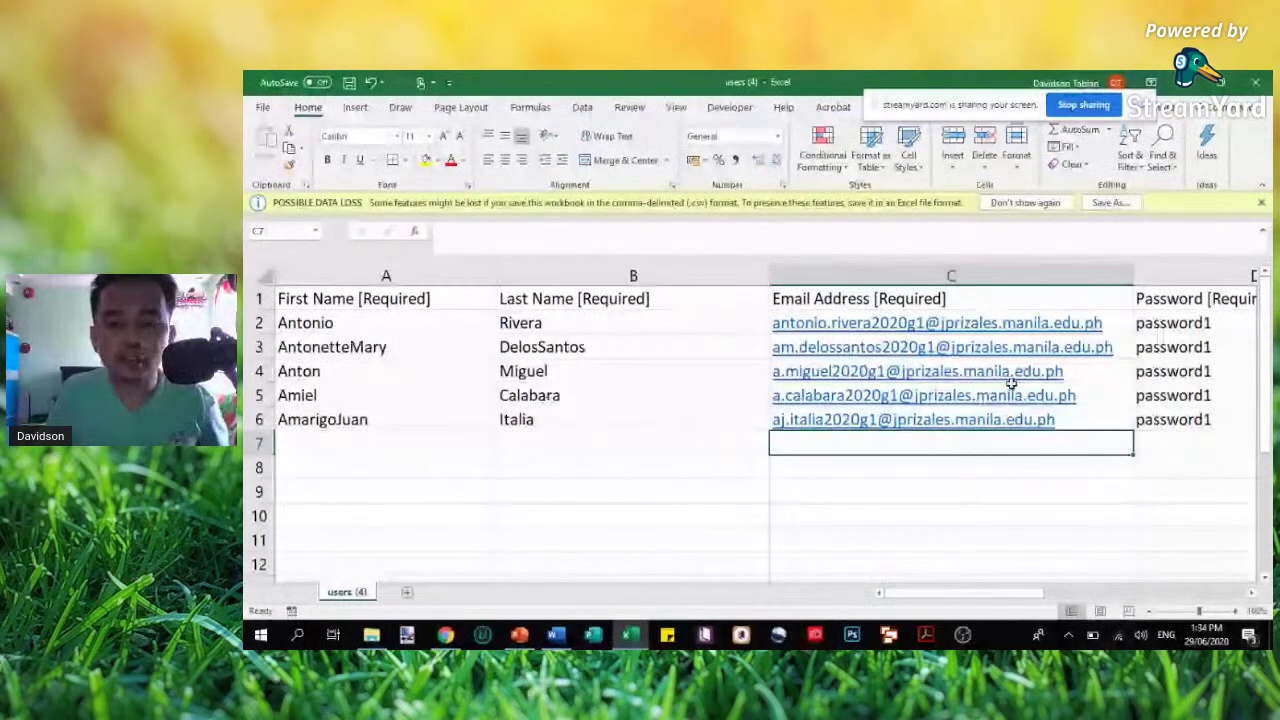
click(1108, 203)
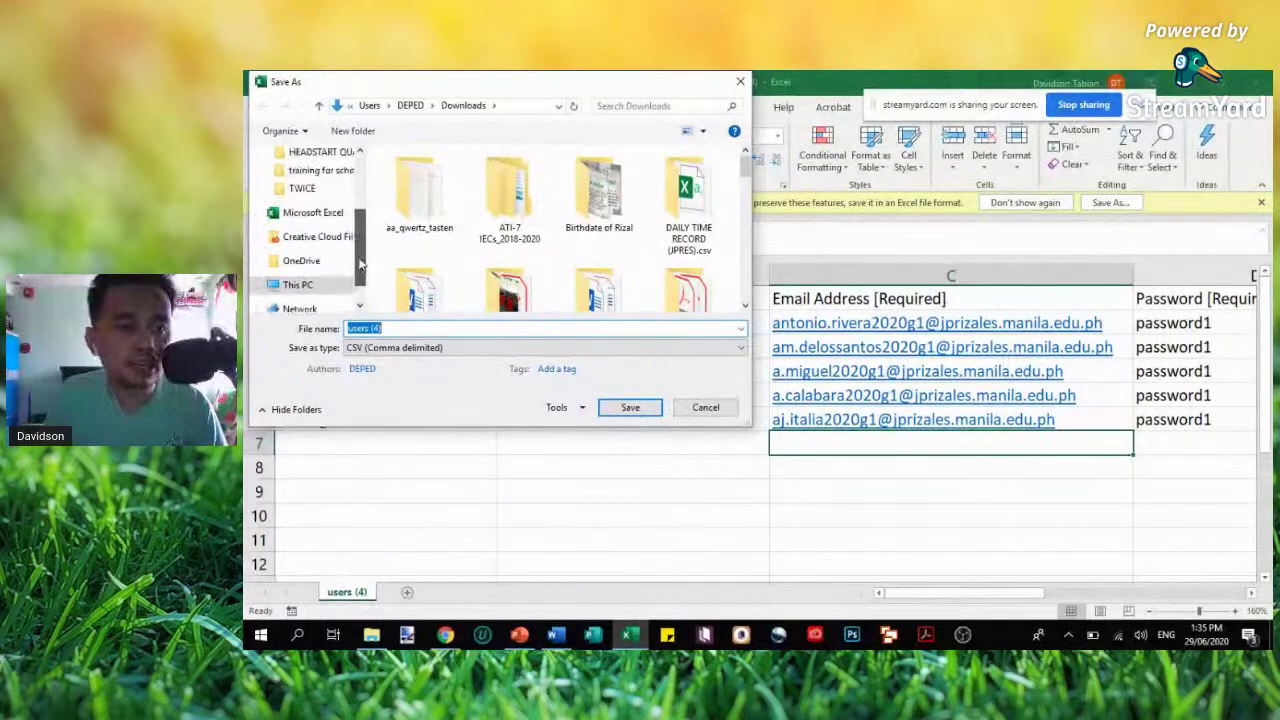
- Save the user list in Documents as 'JPRIZALES DAY1 OUTPUT' in CSV UTF-8 (Comma delimited) format
drag(362, 262, 362, 207)
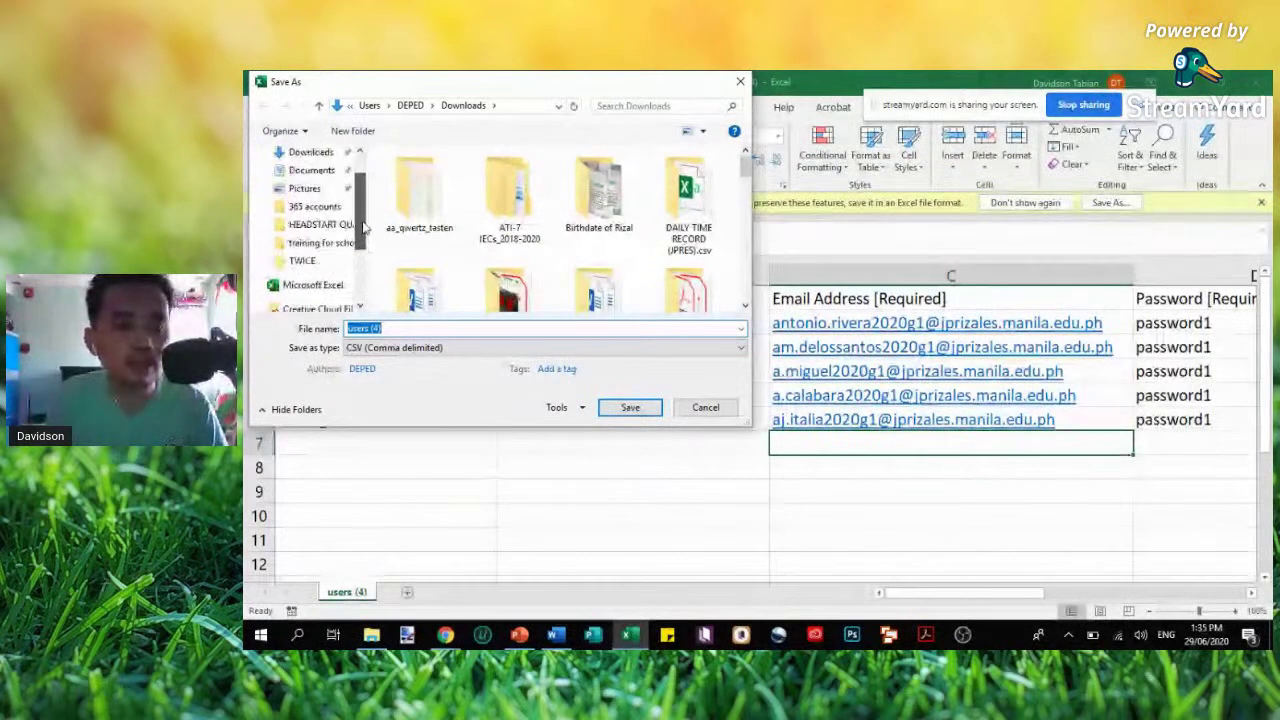
click(311, 170)
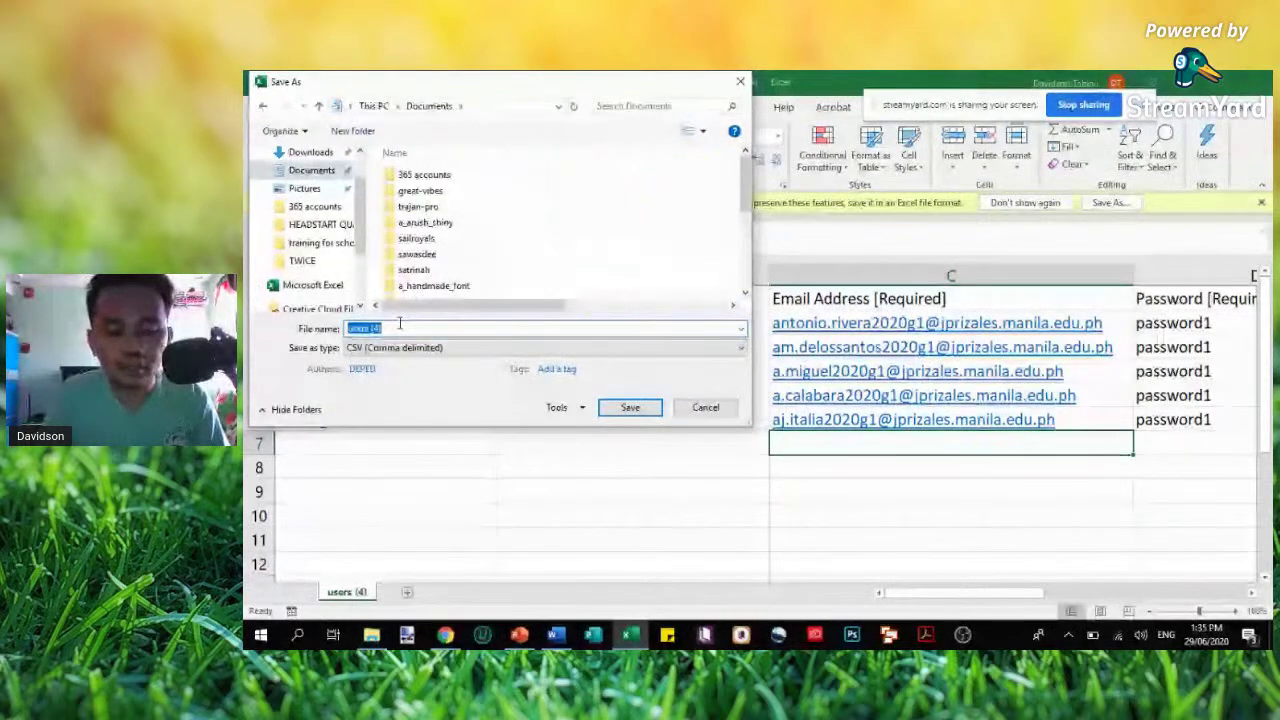
text(JPRIZA)
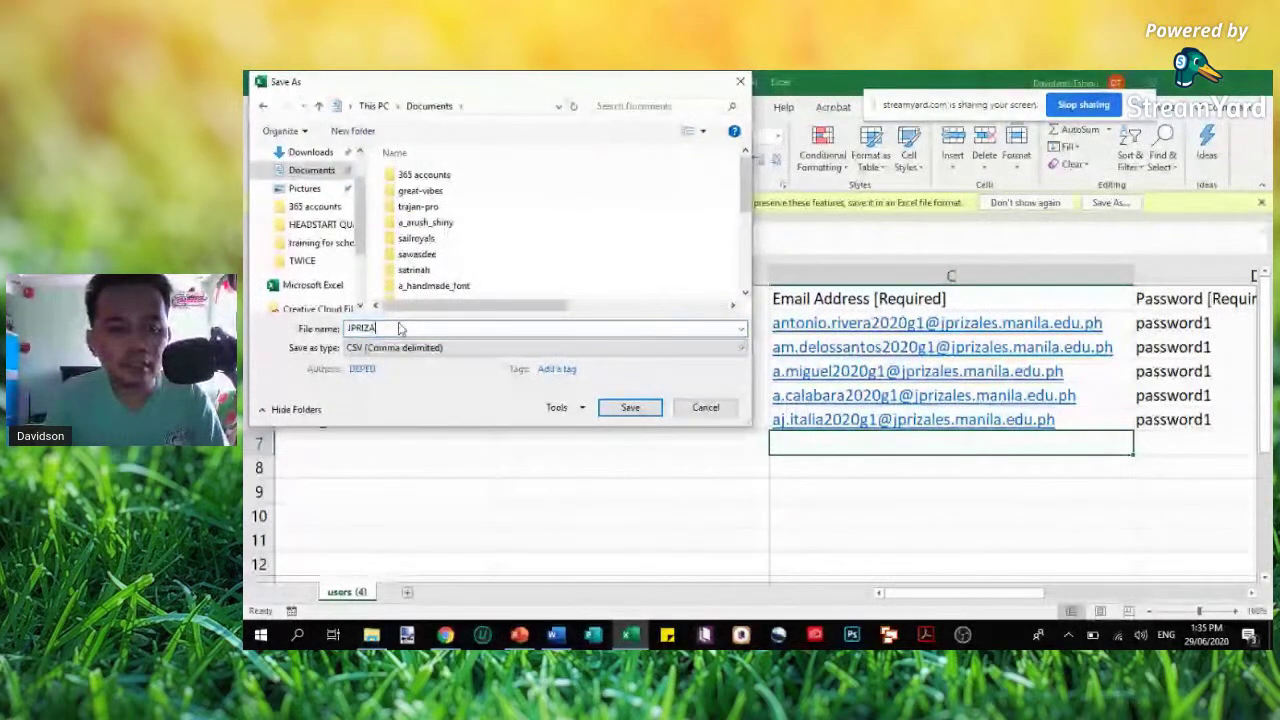
text(LE)
text(S DB1)
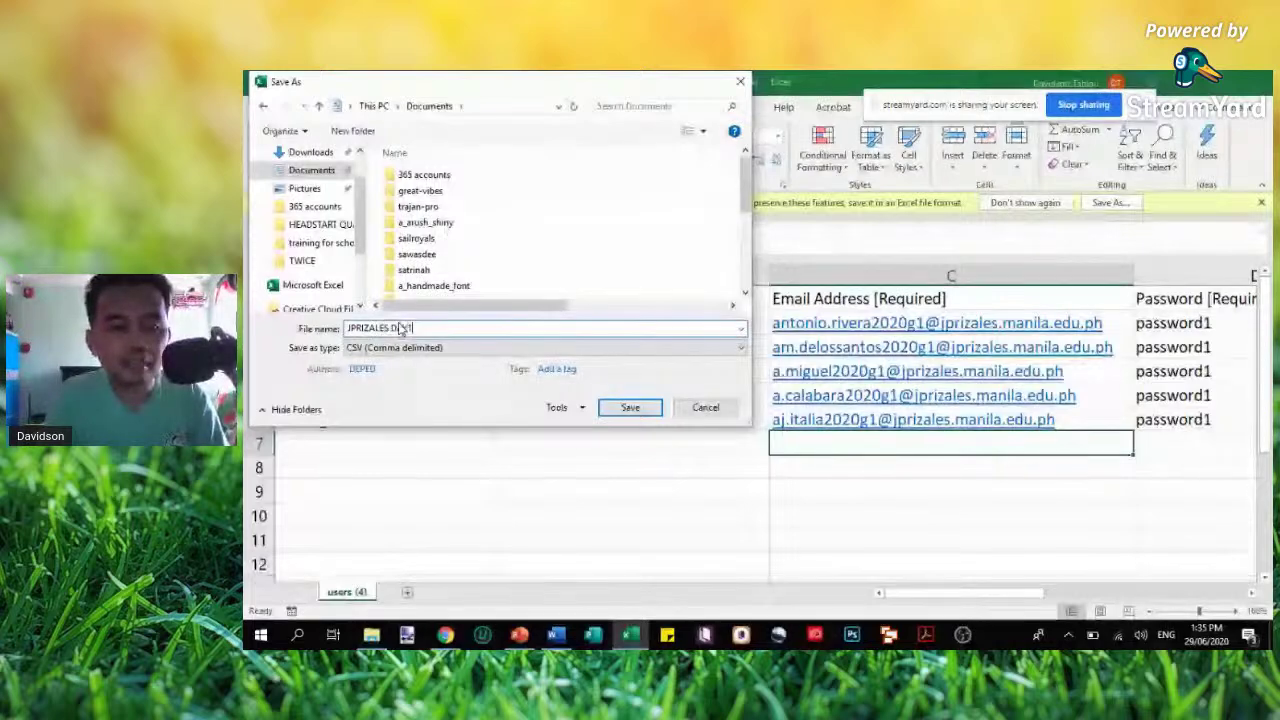
text( OO)
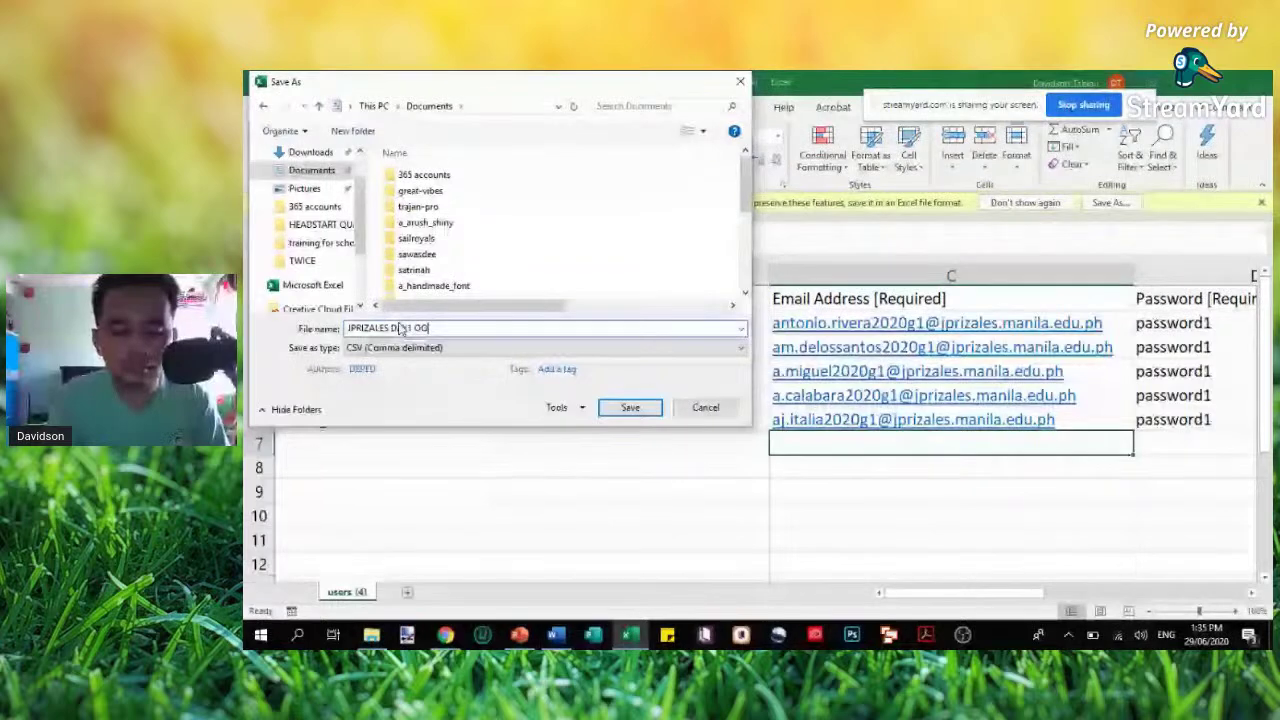
text(TPUT)
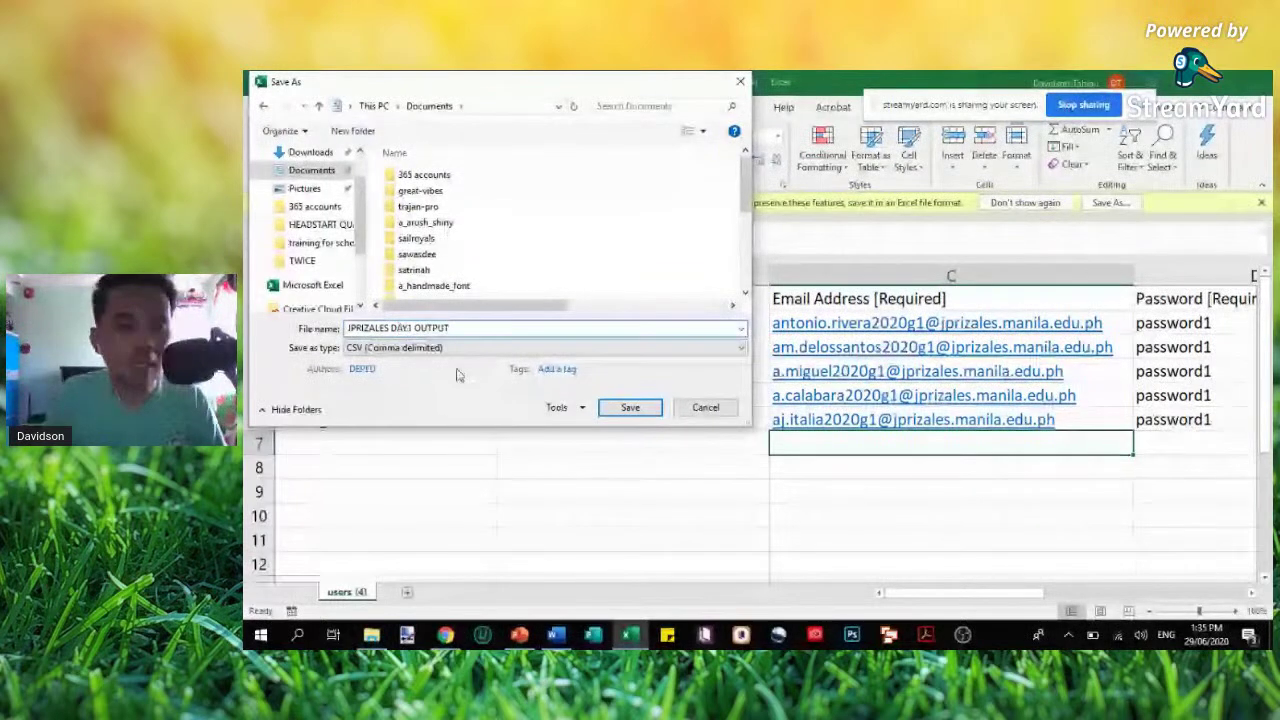
click(455, 350)
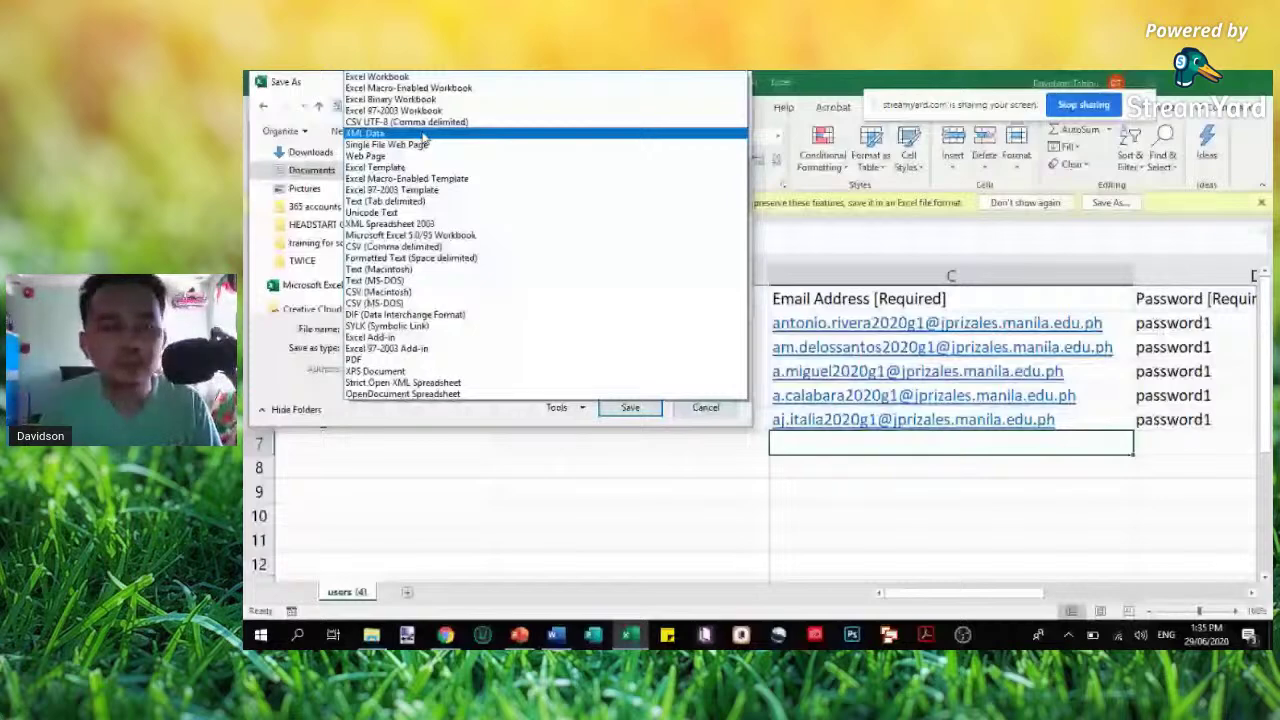
click(424, 122)
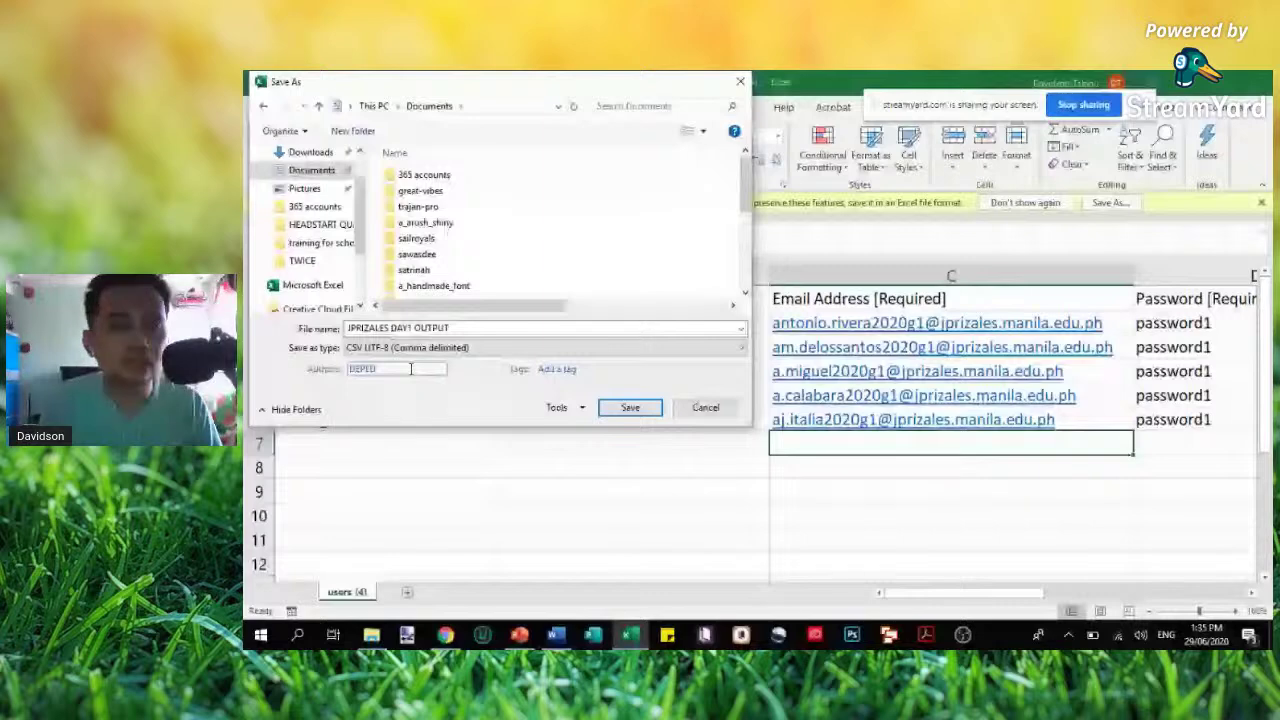
key(Return)
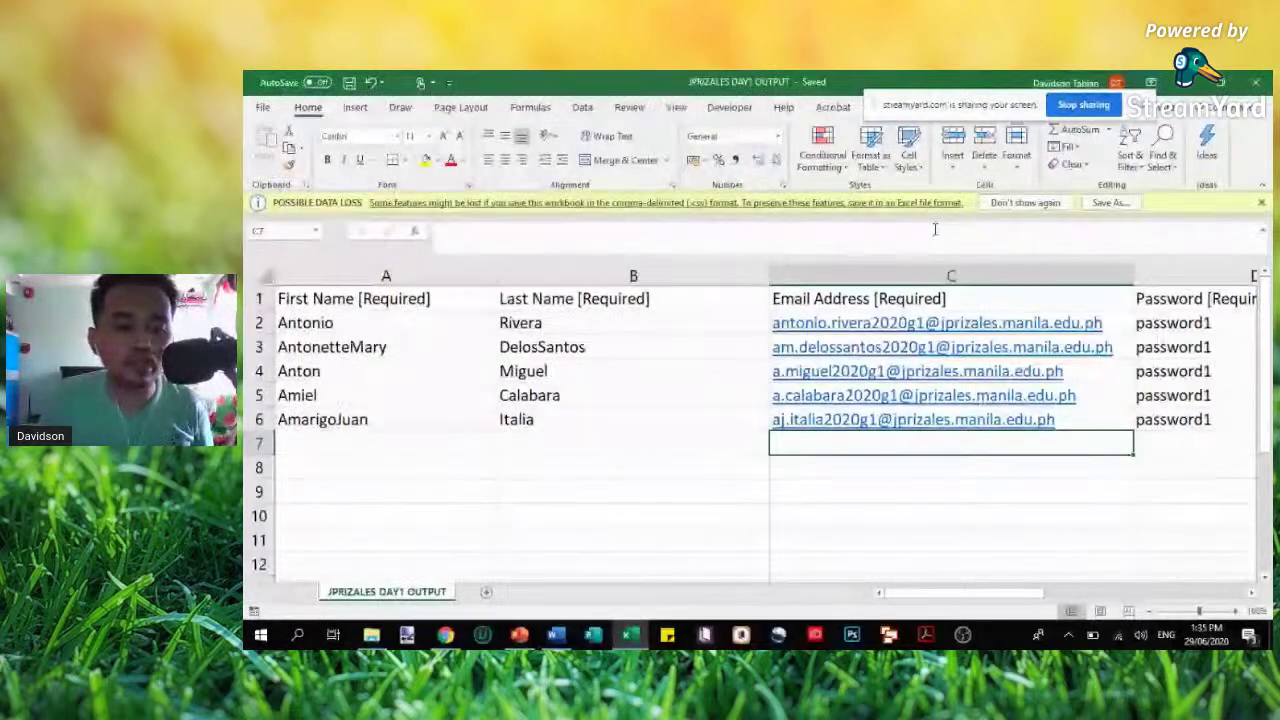
key(alt+Tab)
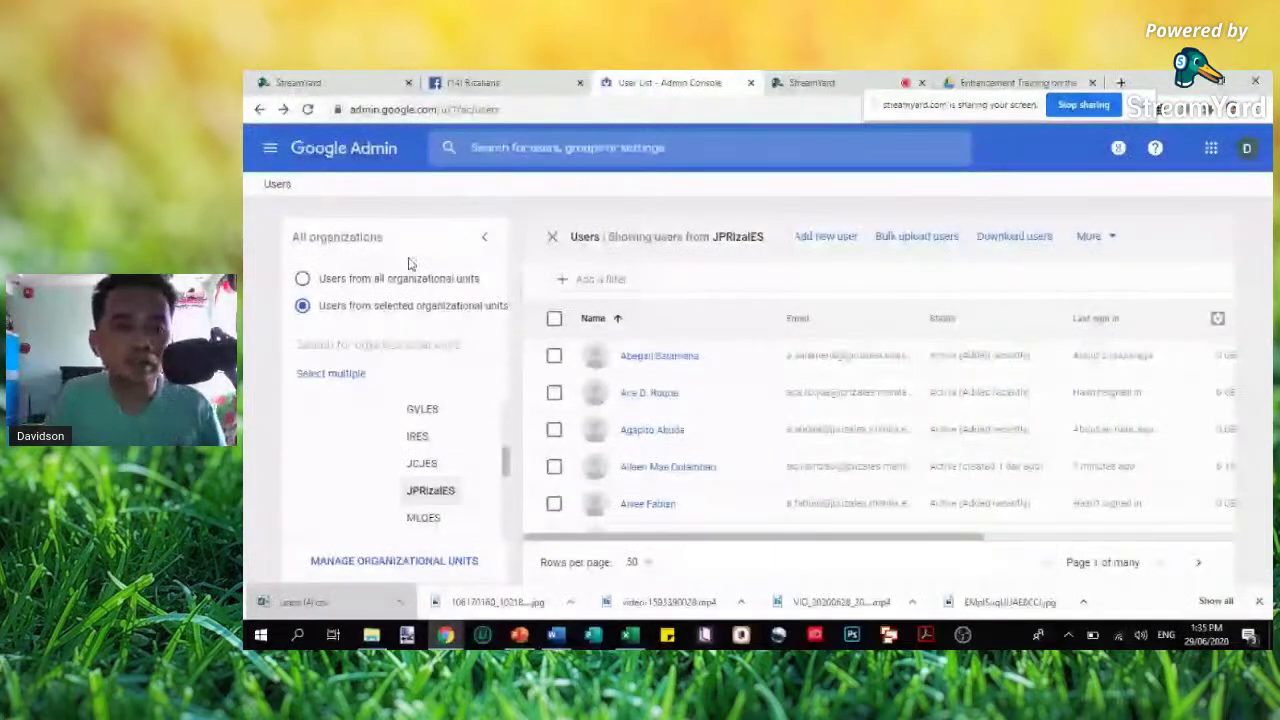
- From Admin home, open Users > Bulk upload users and attach JPRIZALES DAY1 OUTPUT.csv from Documents
click(378, 163)
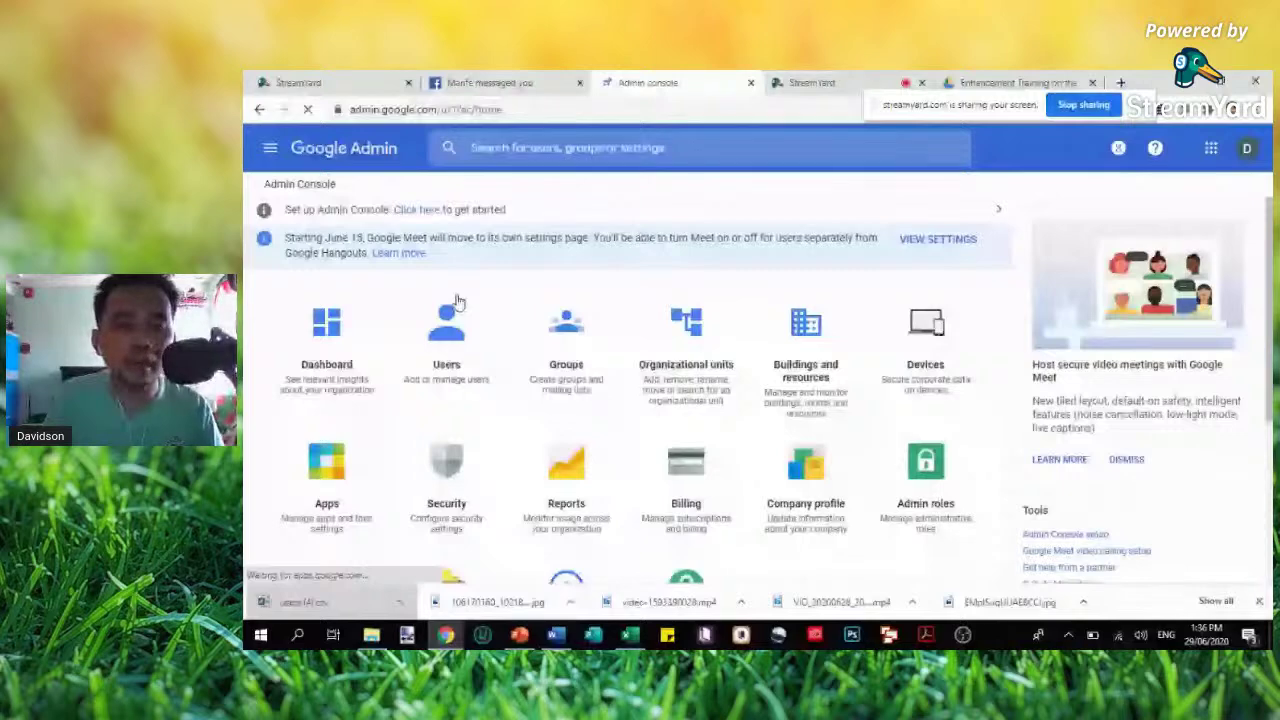
click(451, 343)
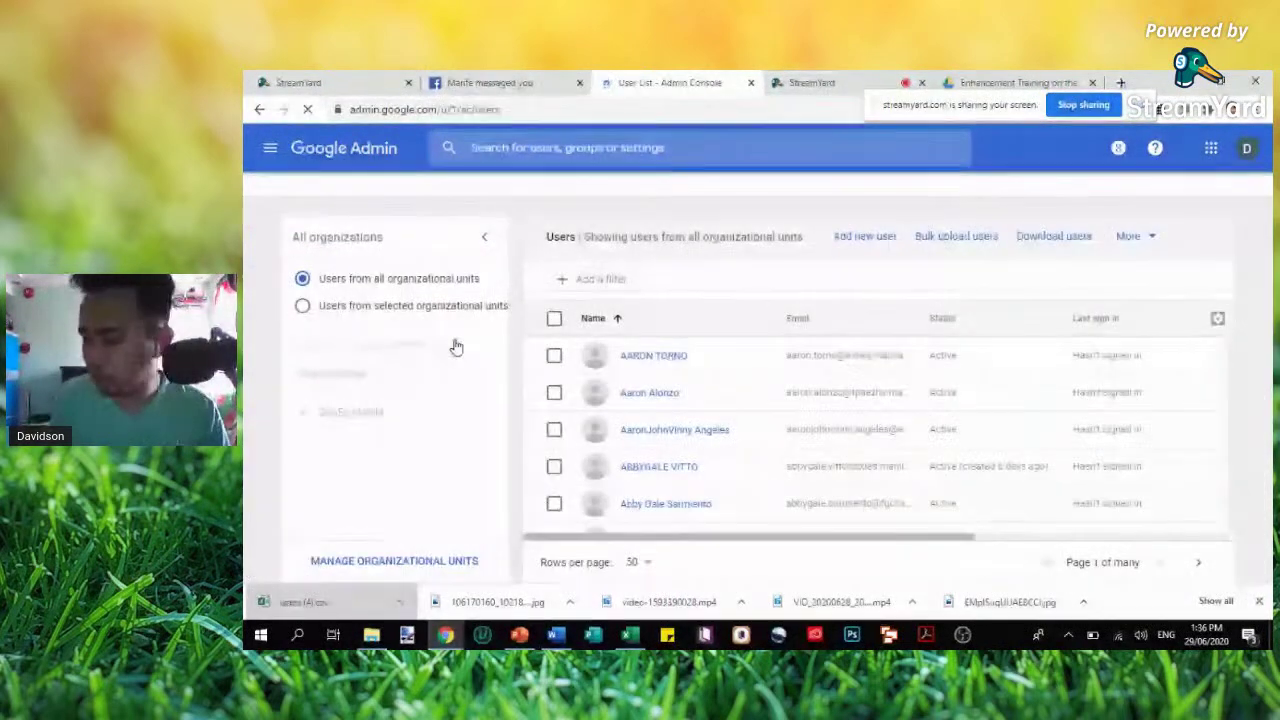
click(940, 240)
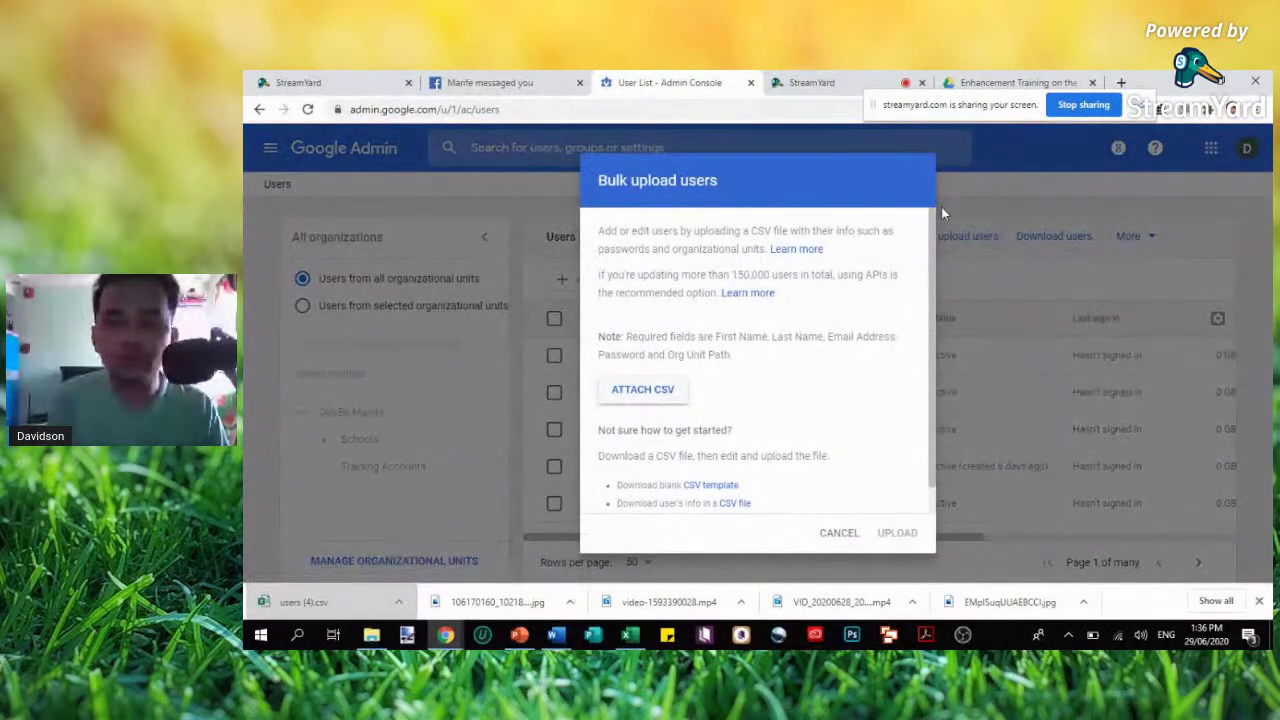
click(658, 393)
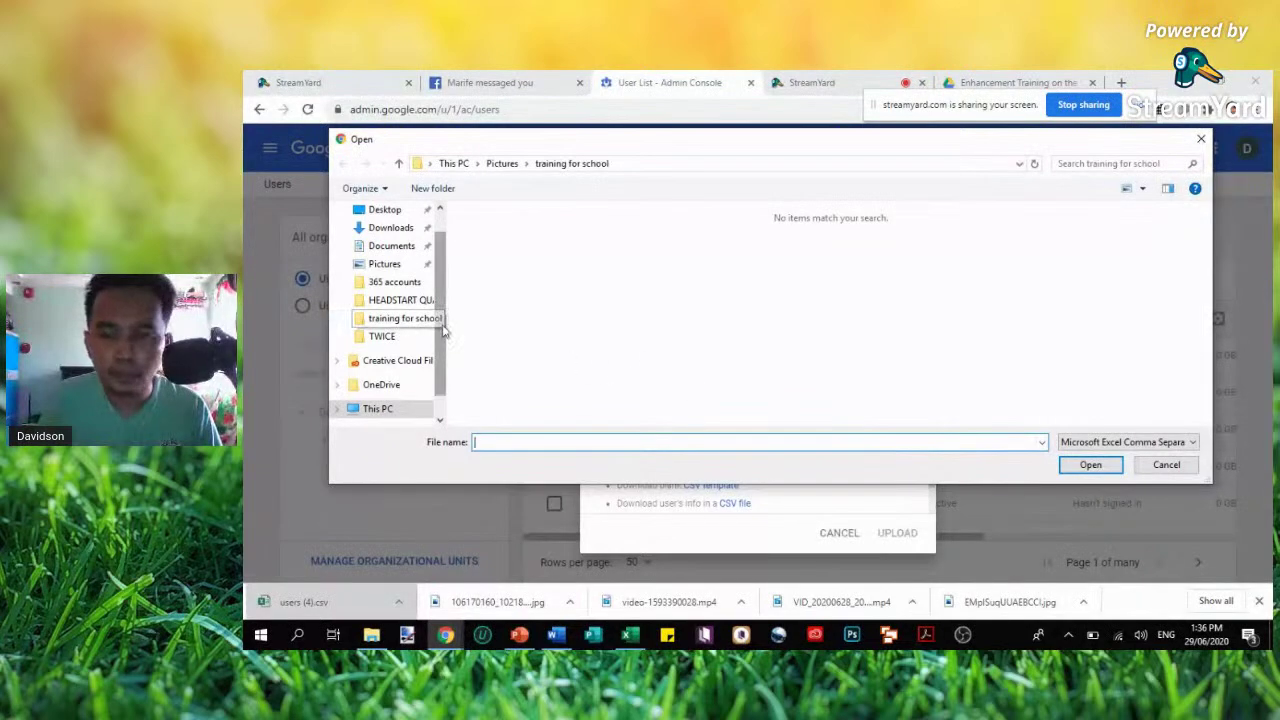
click(390, 249)
click(535, 231)
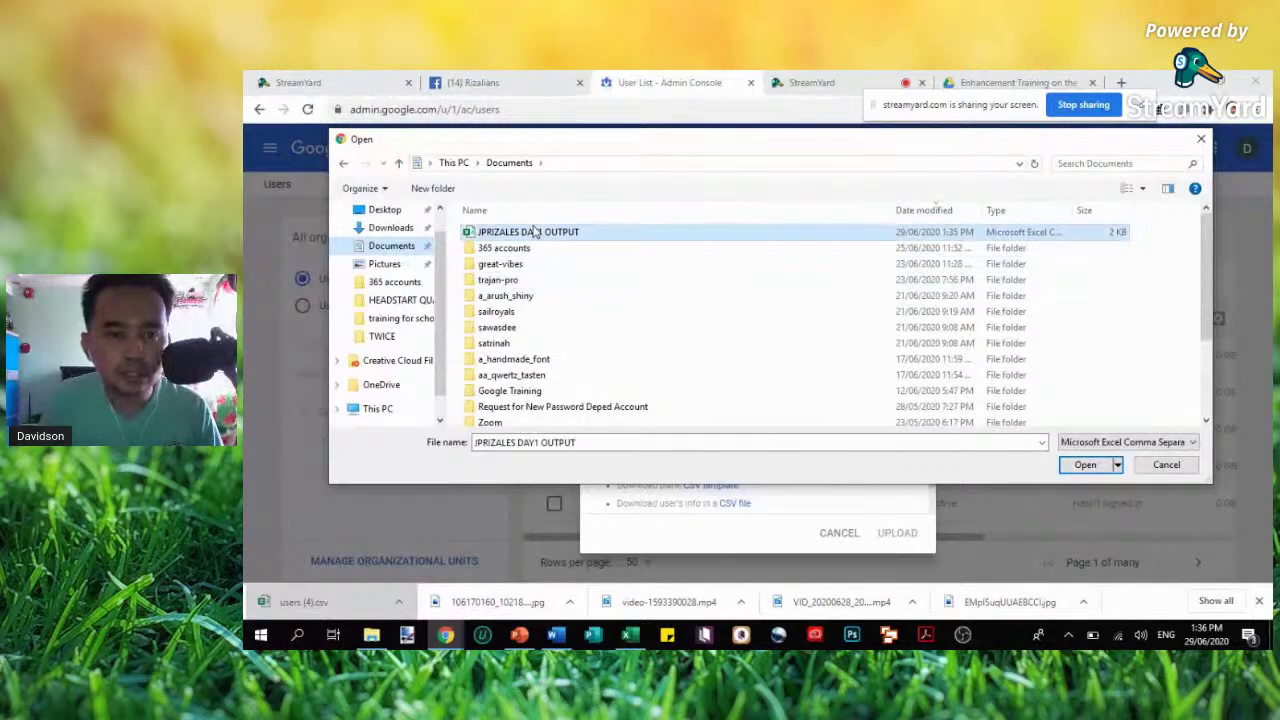
click(1100, 462)
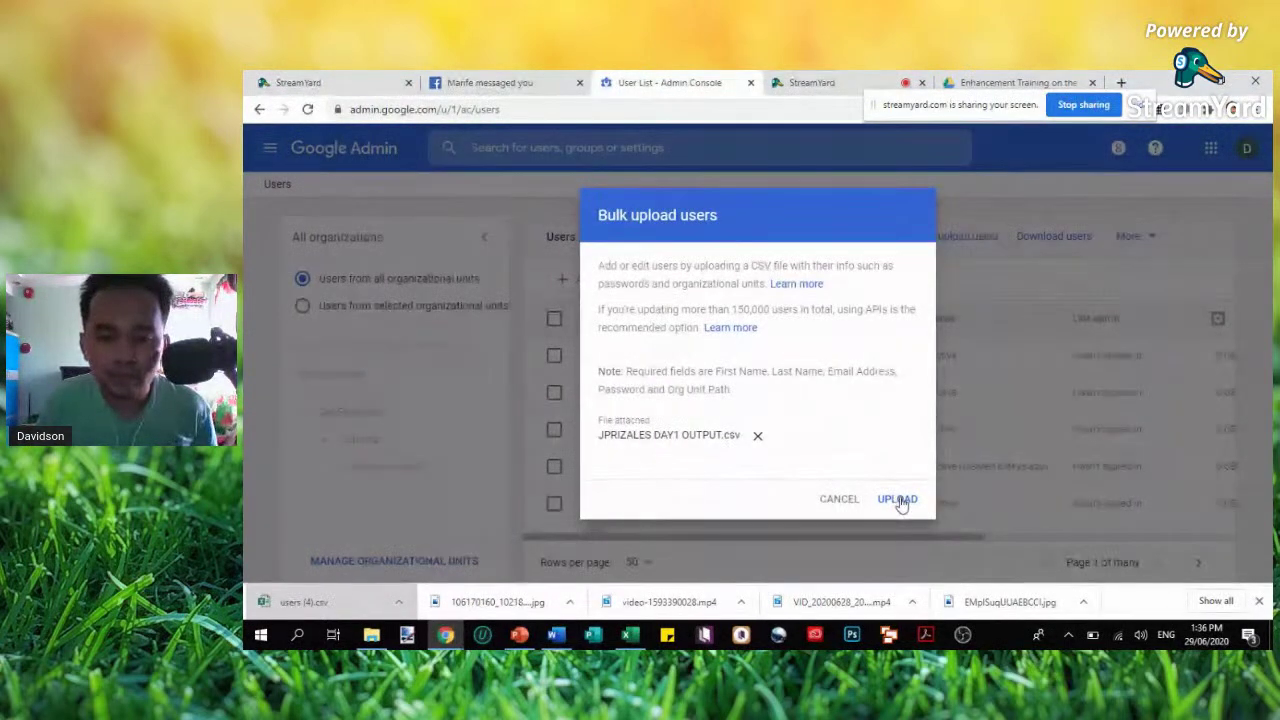
- Upload the CSV, then download and open the failed task's error log showing OU_INVALID
click(898, 499)
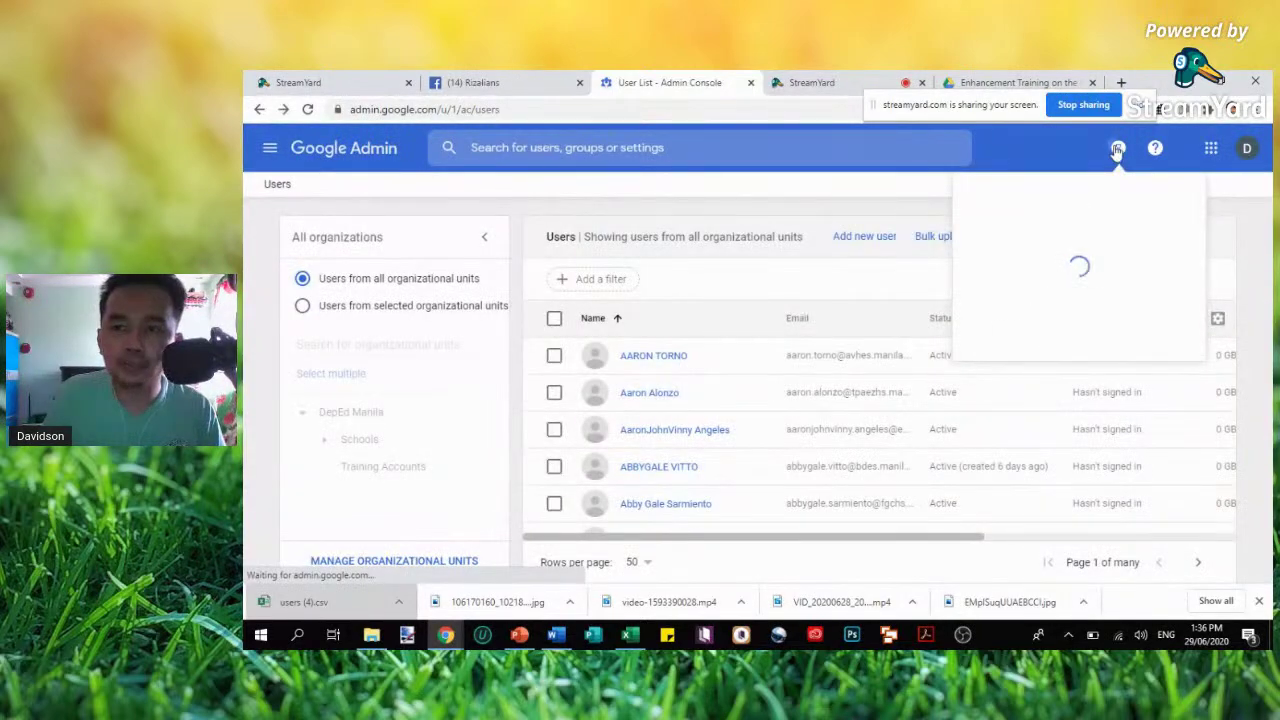
click(1117, 150)
click(1118, 150)
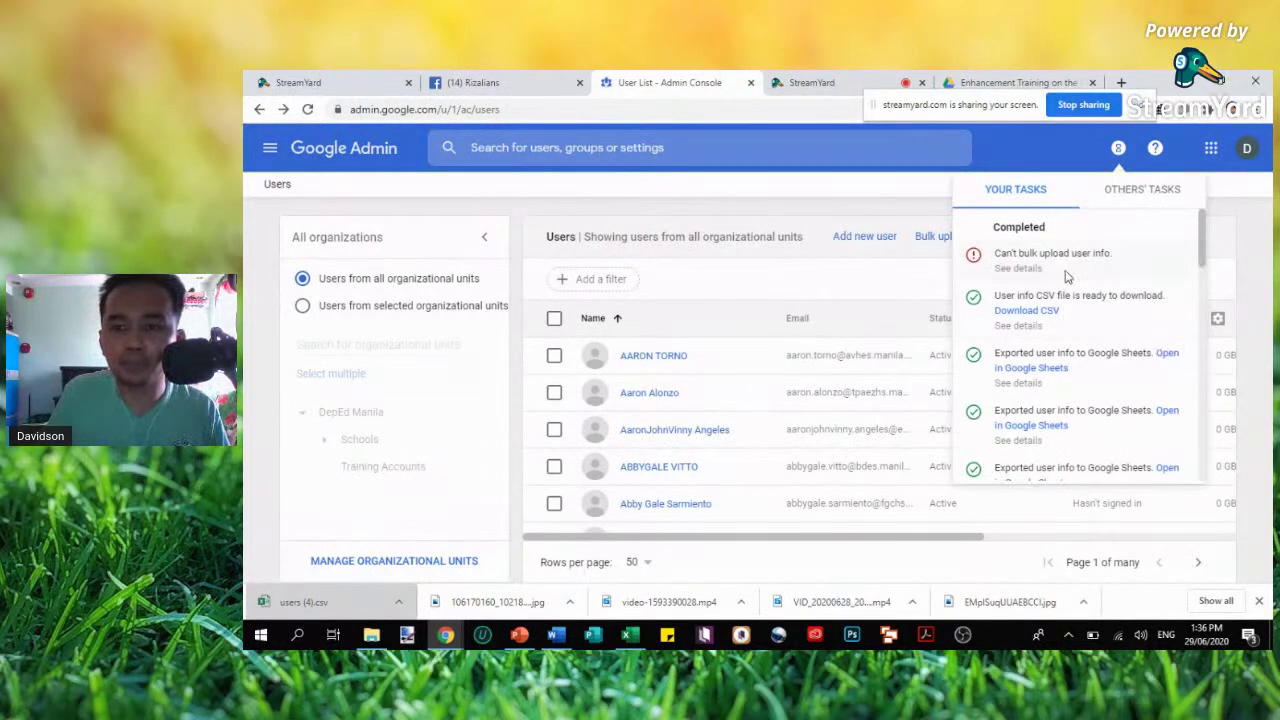
click(1018, 269)
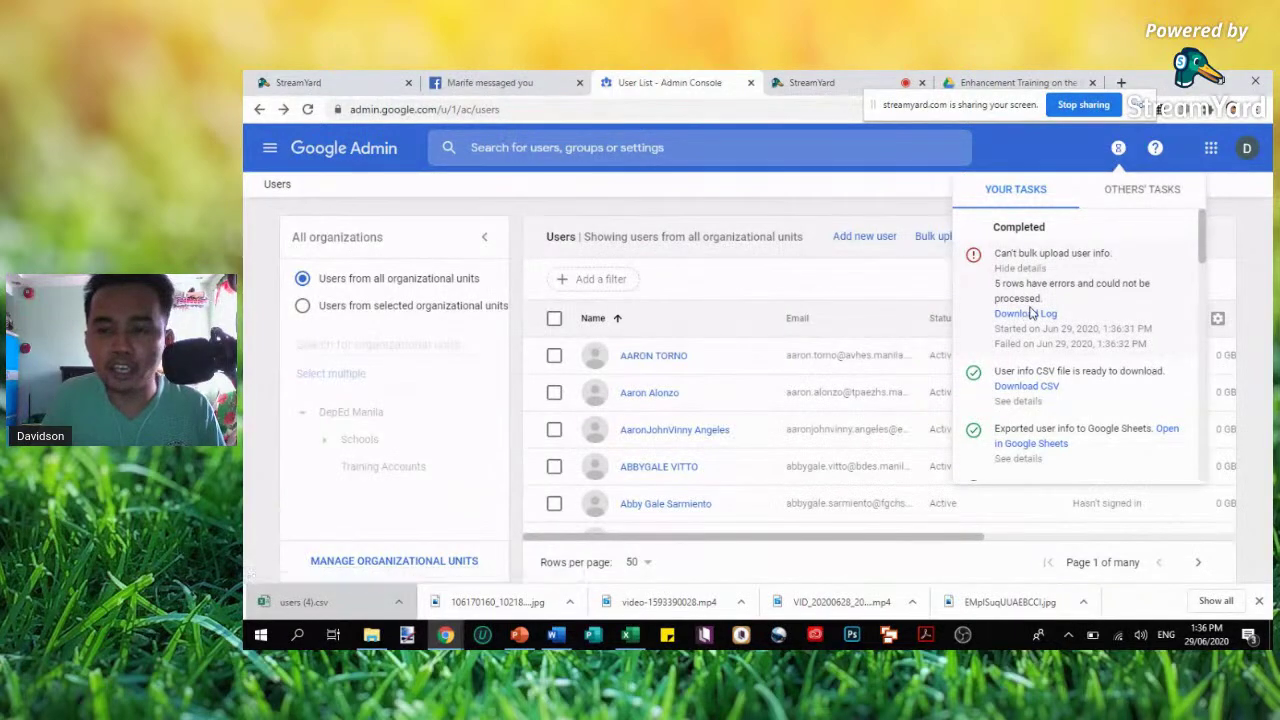
click(1025, 314)
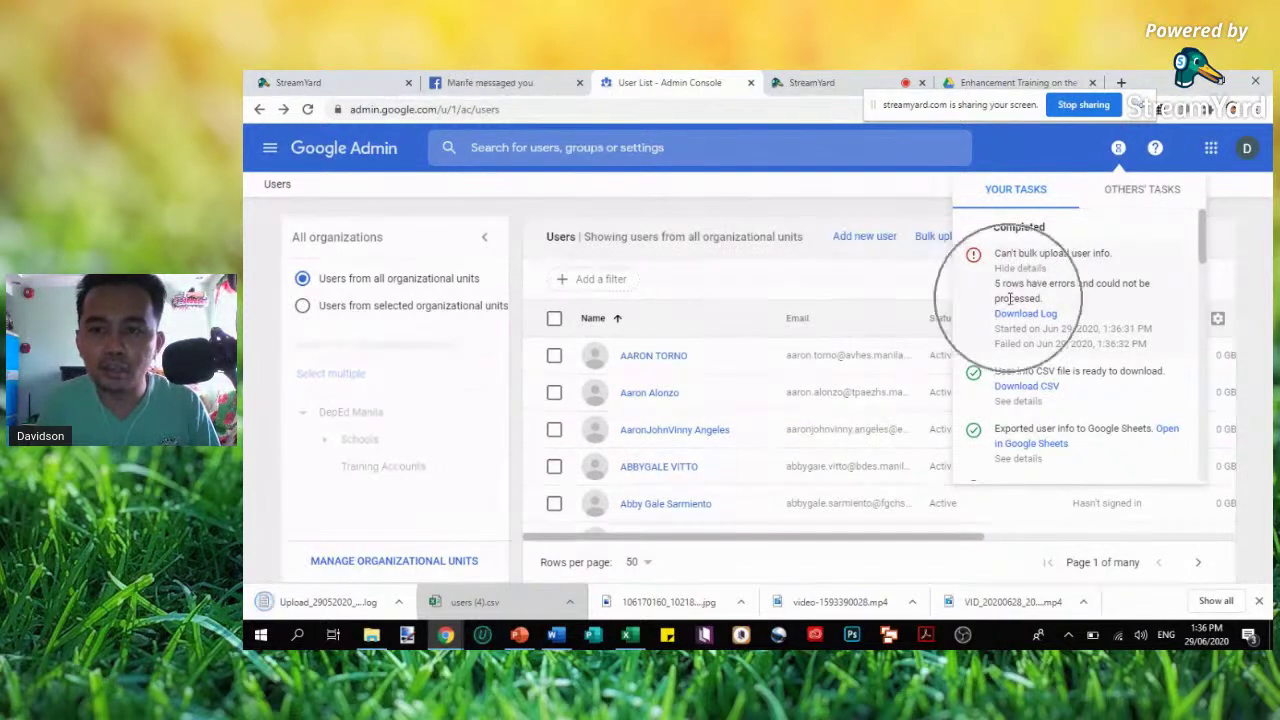
click(310, 603)
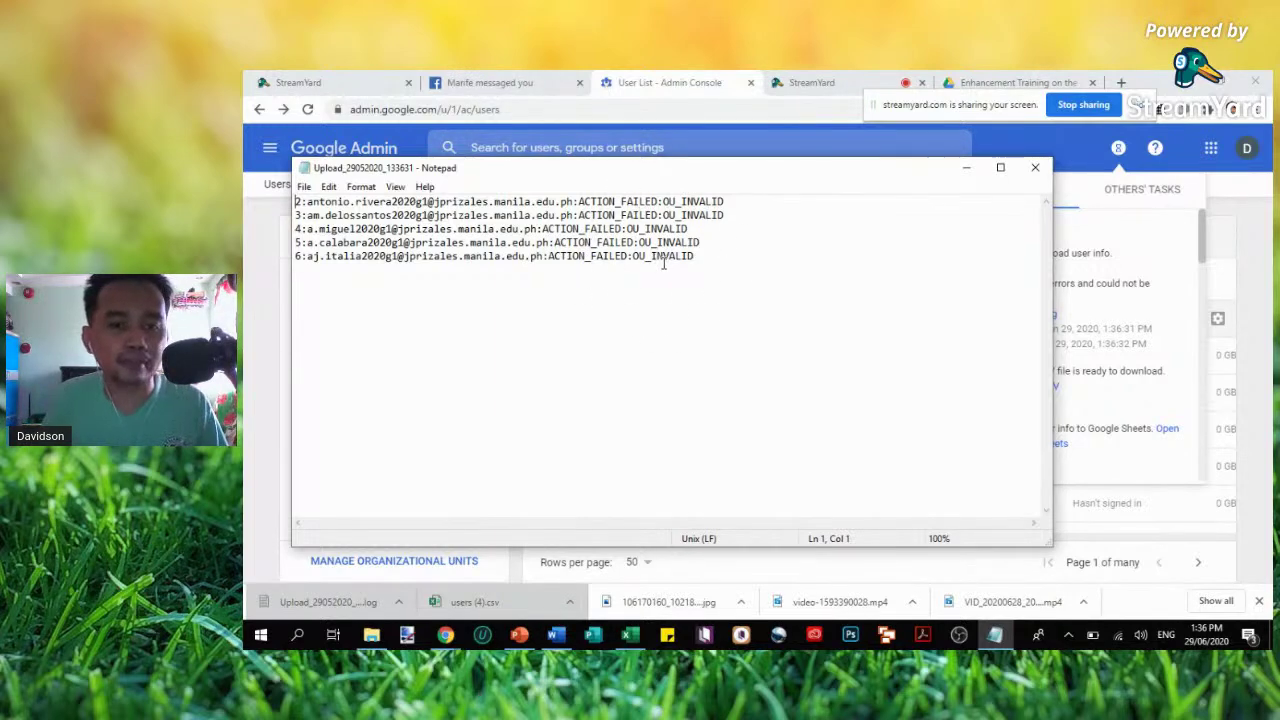
- Return from the Notepad log to the Admin console user list and expand the Schools branch
mouse_move(445, 635)
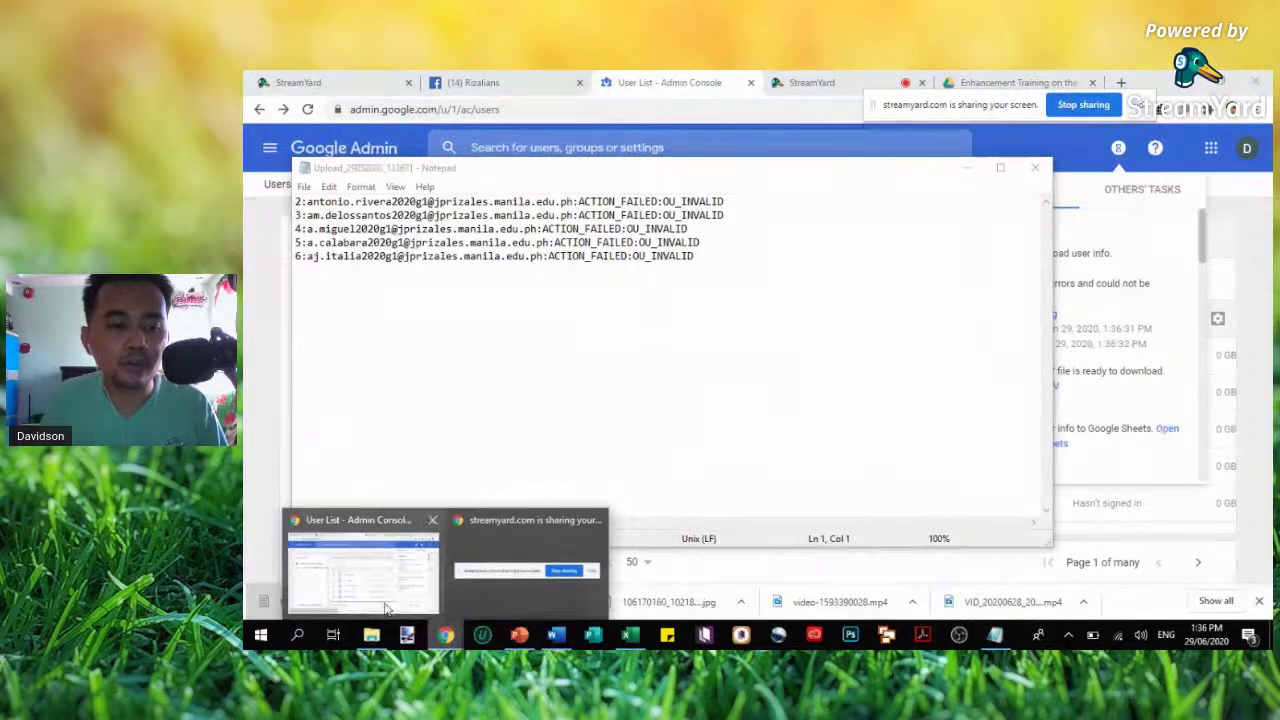
click(392, 610)
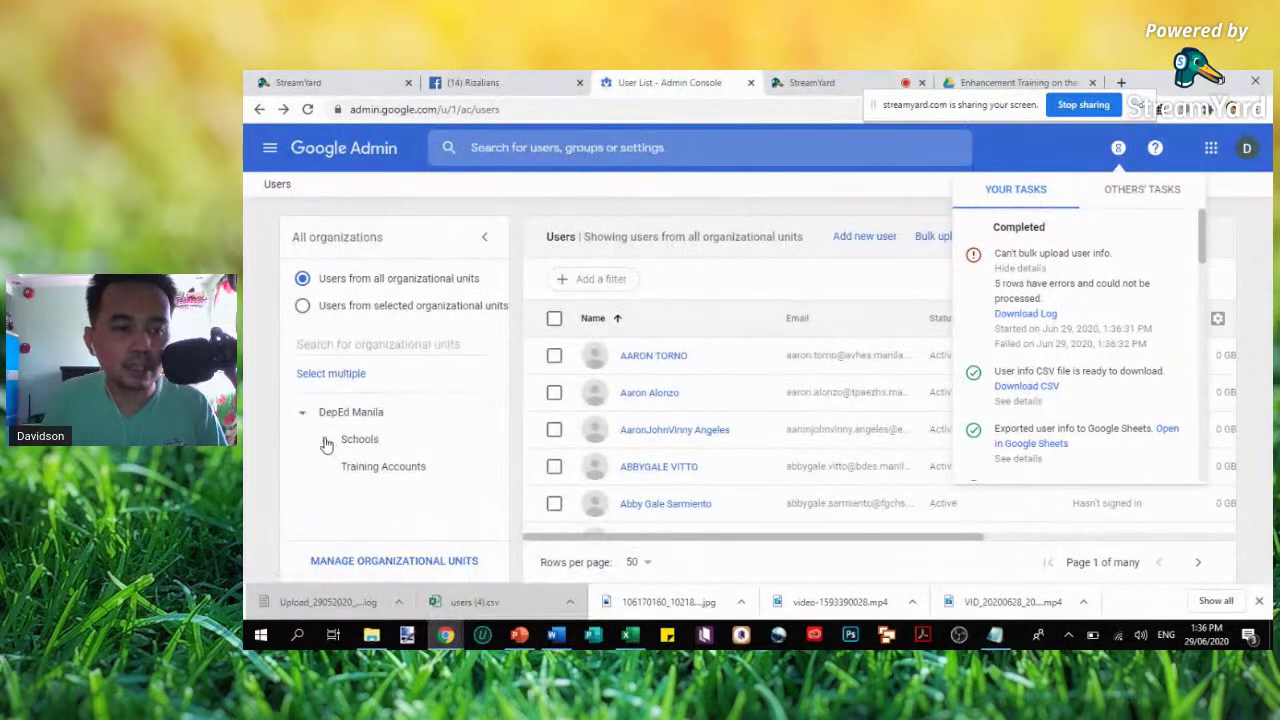
click(324, 440)
- Expand Elementary Schools and District 1 in the organization tree to locate JPRizalES
click(346, 494)
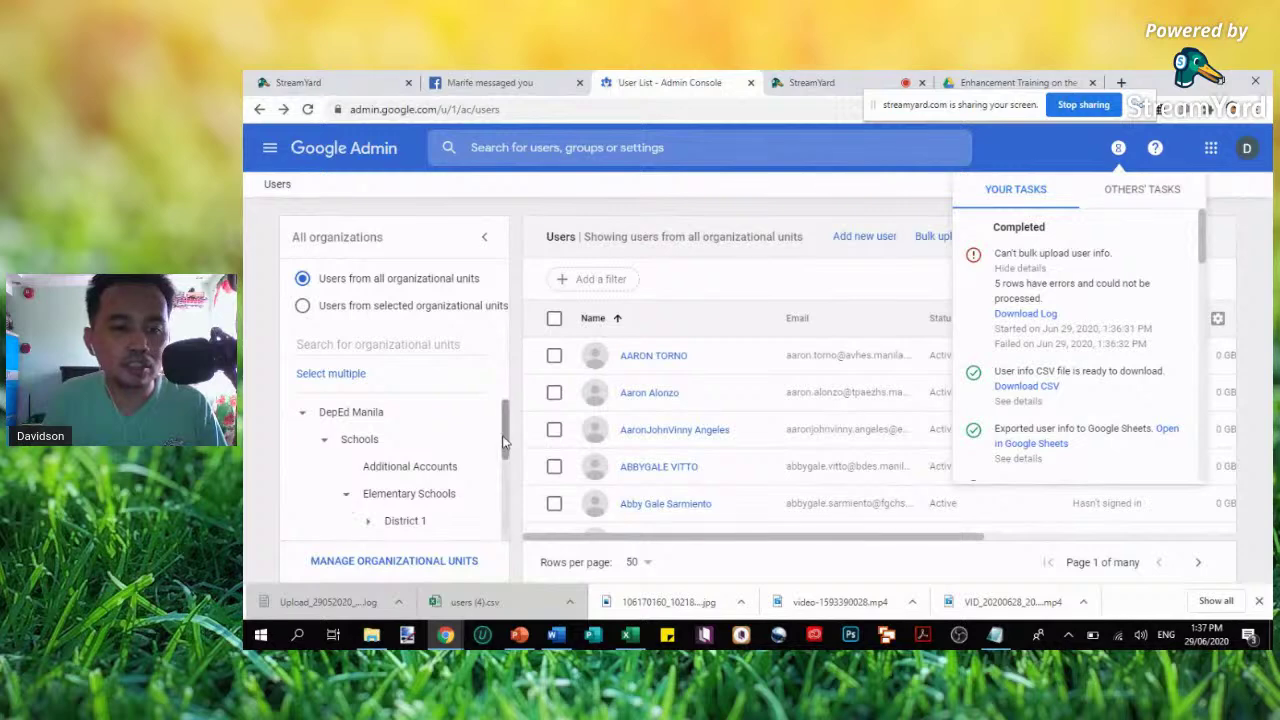
scroll(505, 435, down, 1)
click(368, 484)
scroll(505, 473, down, 3)
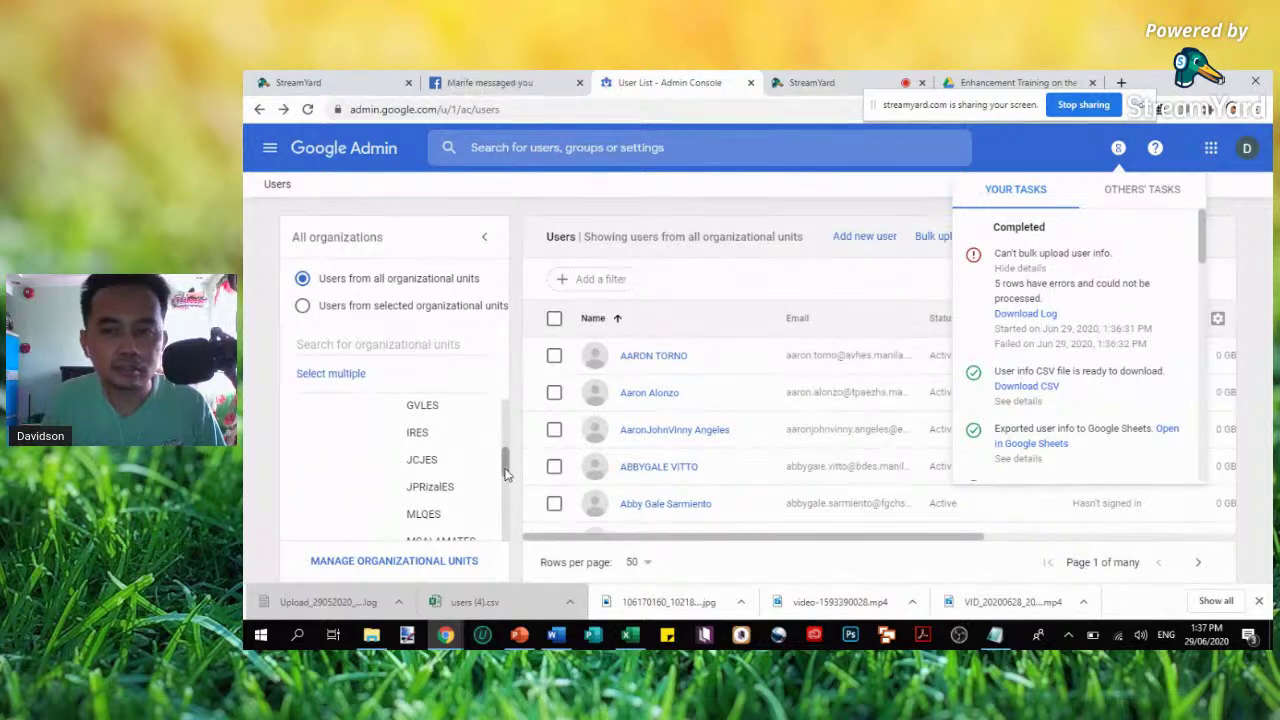
click(630, 635)
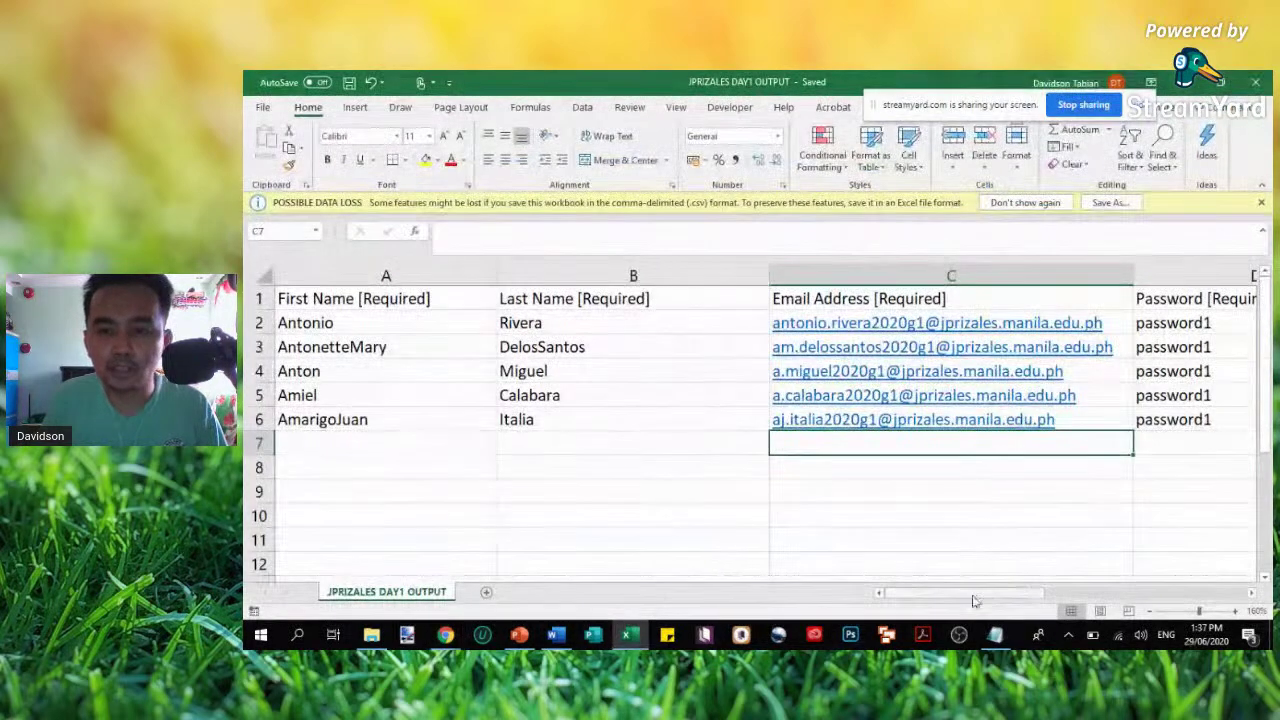
- Correct 'Distrcit' to 'District' in the Org Unit Path in cell F2
drag(935, 598, 980, 597)
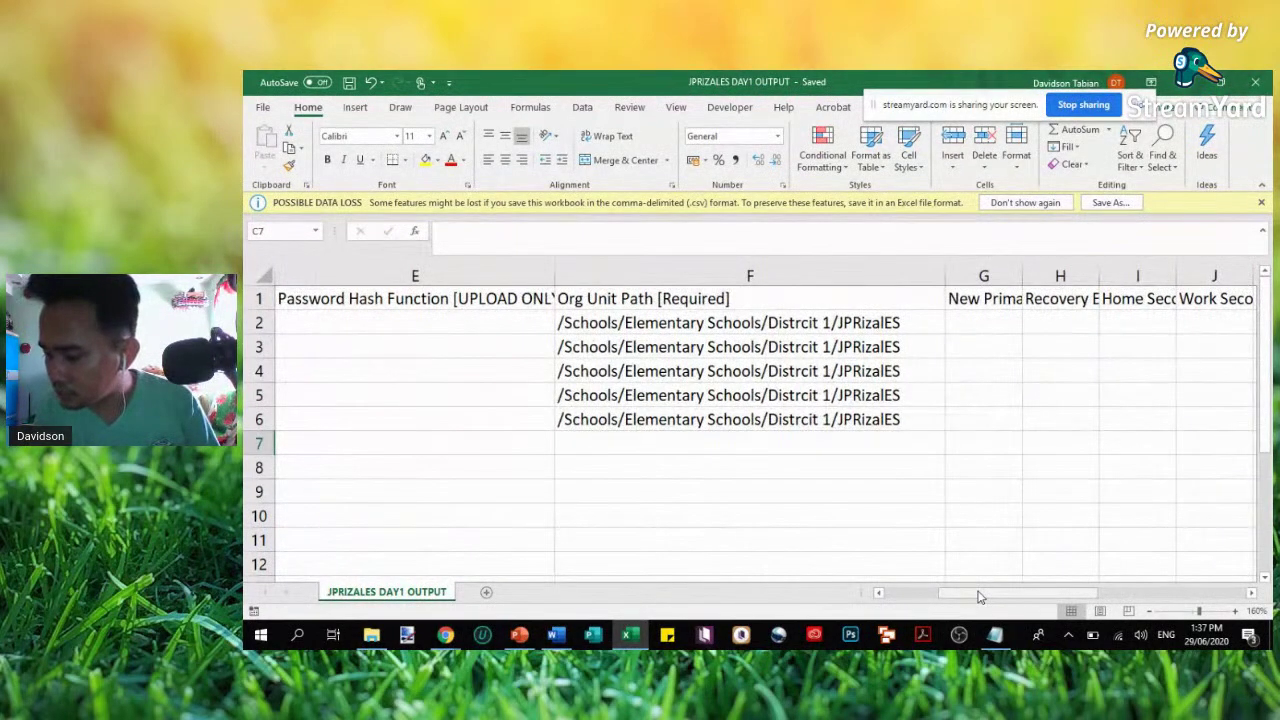
click(634, 323)
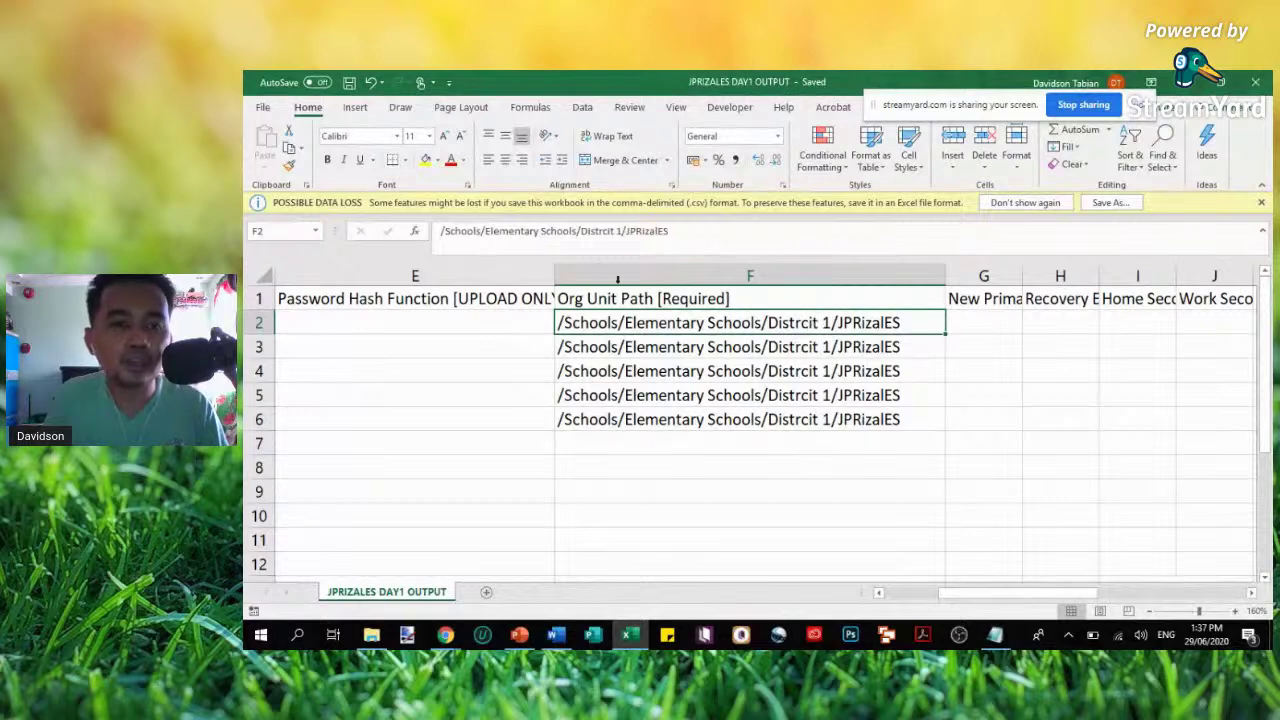
click(612, 232)
key(BackSpace)
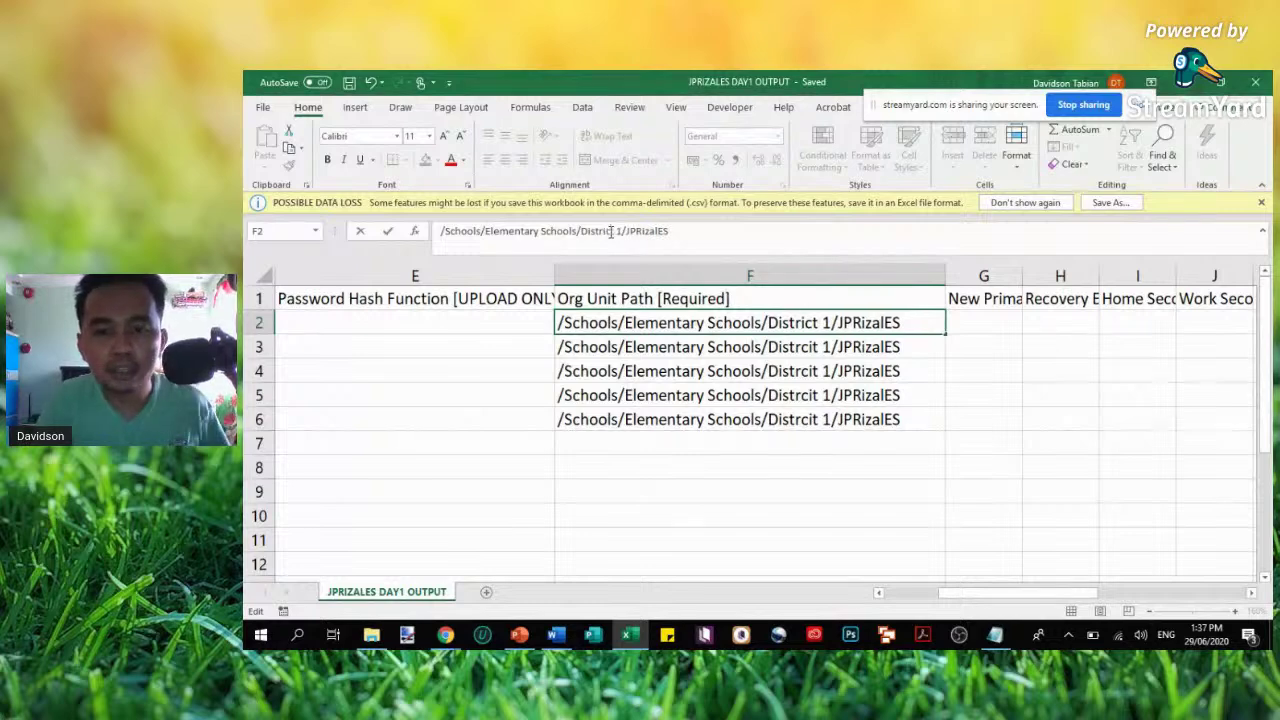
text(i)
key(Return)
- Copy the corrected path from F2 into F3:F6 and save the workbook
click(872, 323)
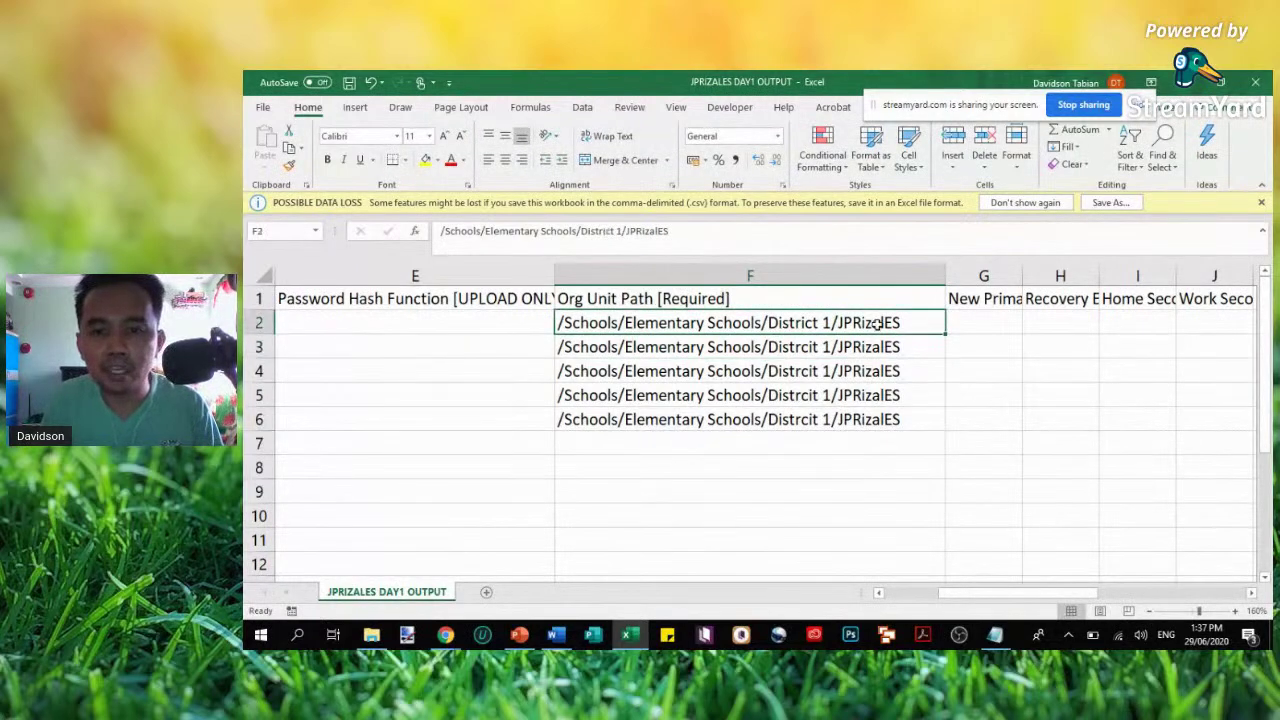
key(ctrl+c)
drag(829, 350, 828, 420)
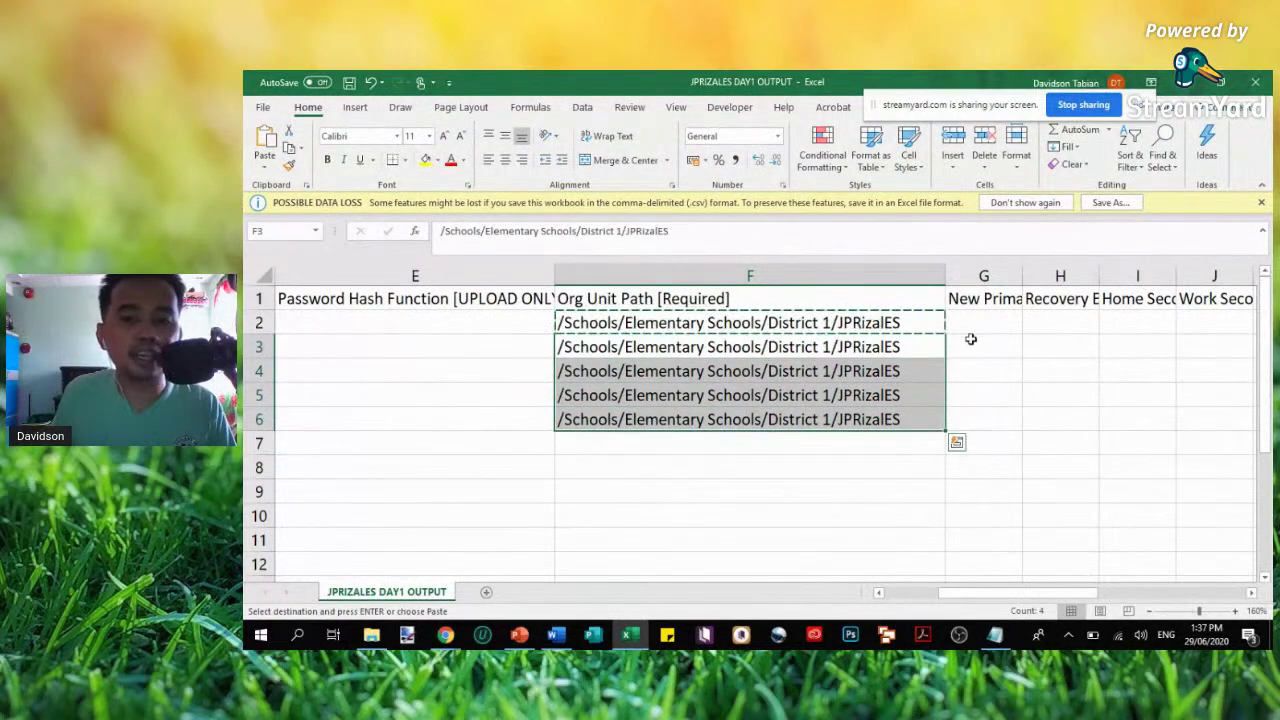
click(1019, 349)
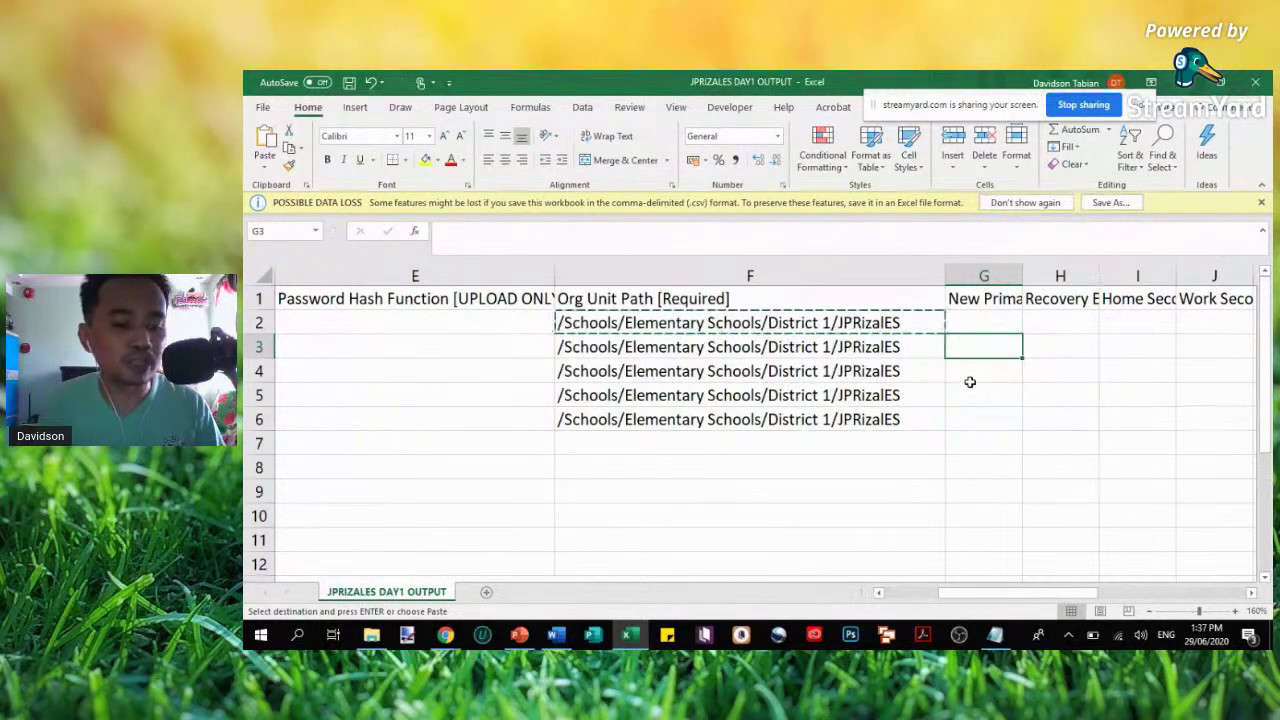
key(ctrl+s)
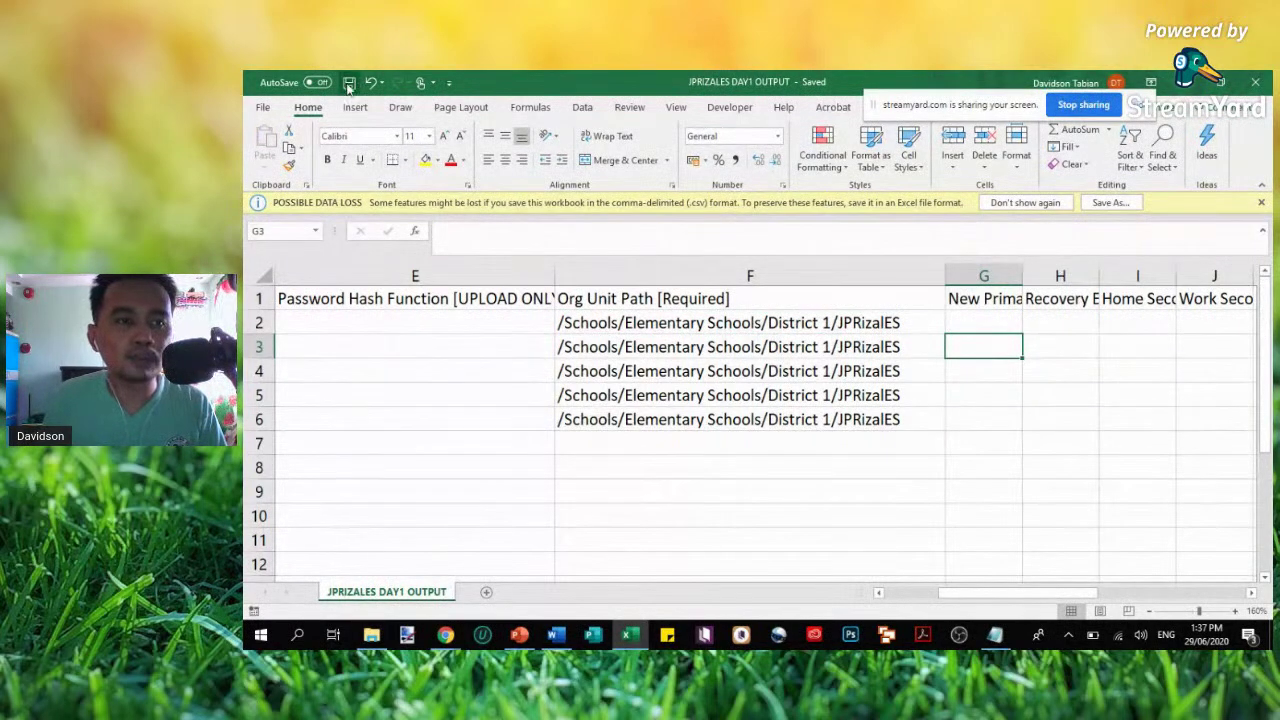
- Replace JPRIZALES DAY1 OUTPUT.csv with the corrected sheet in CSV UTF-8 format
click(263, 108)
click(303, 306)
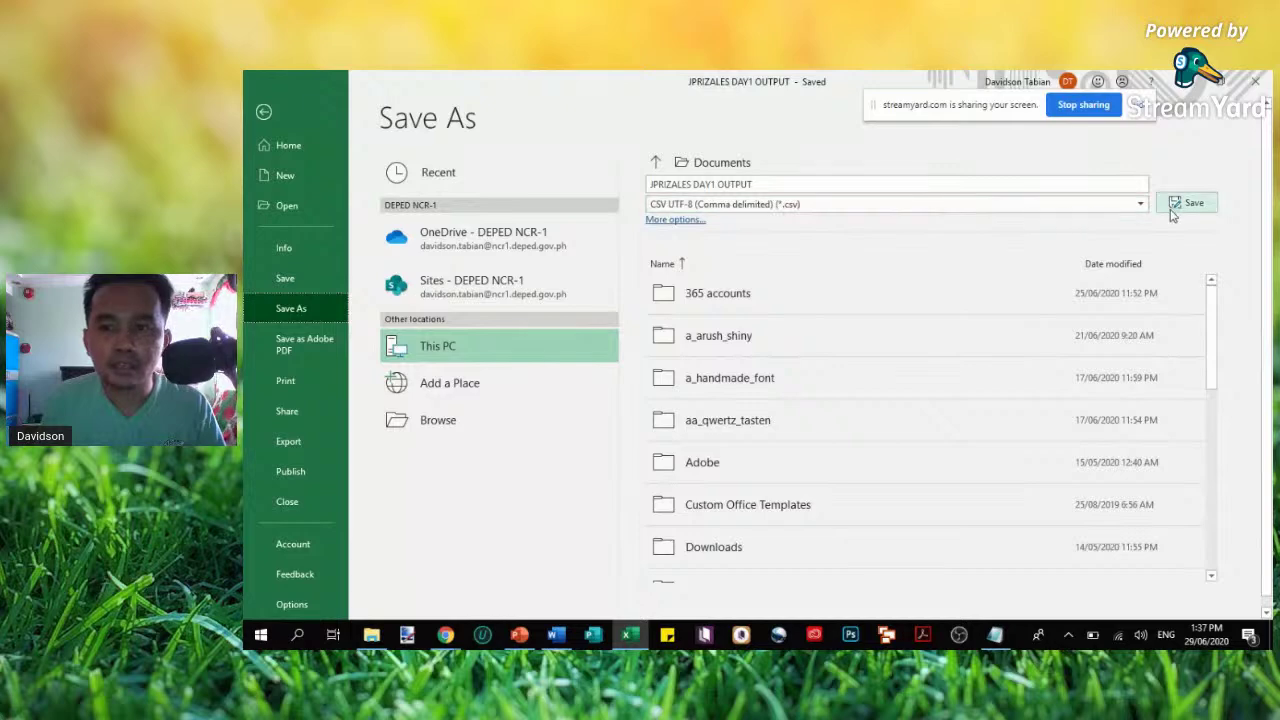
click(430, 421)
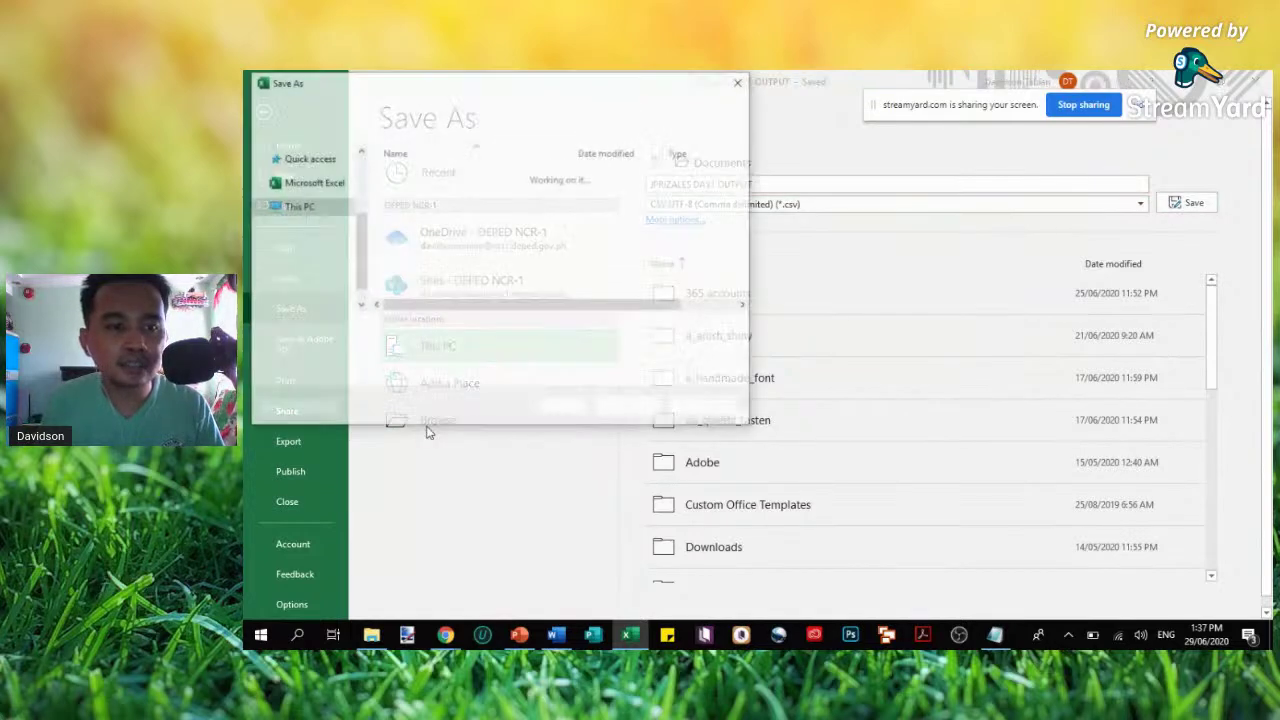
click(622, 410)
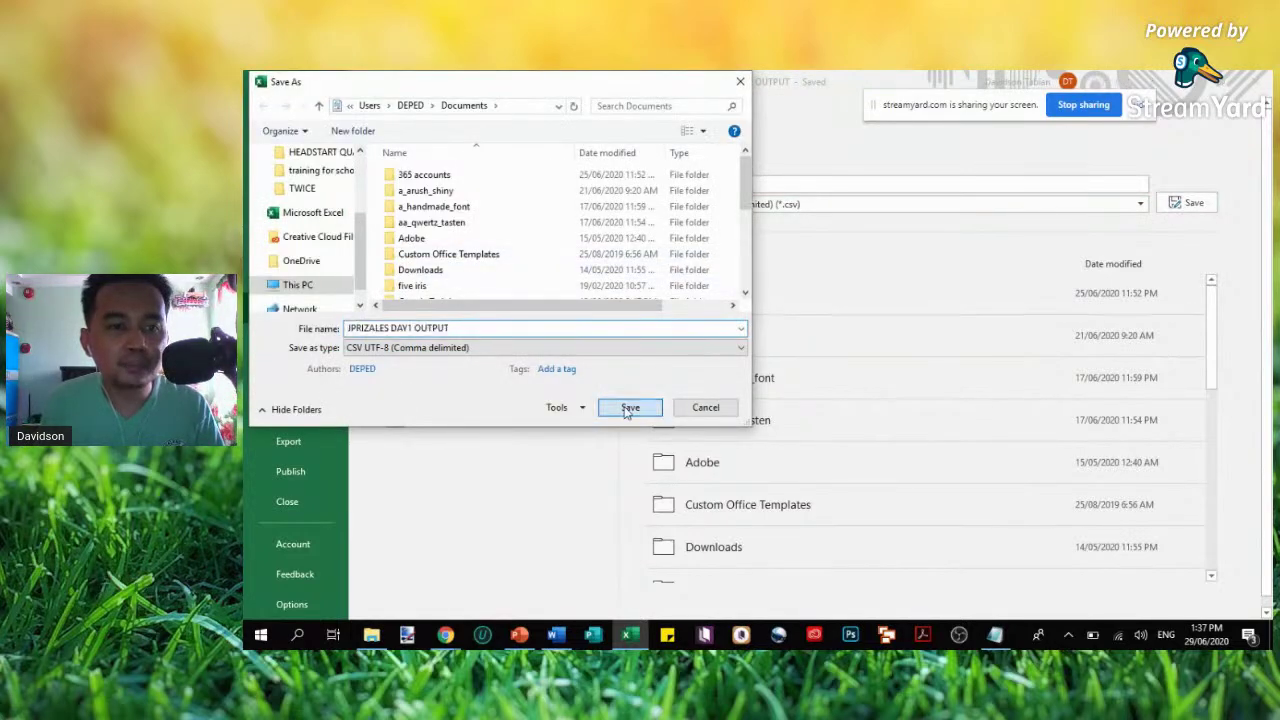
click(794, 352)
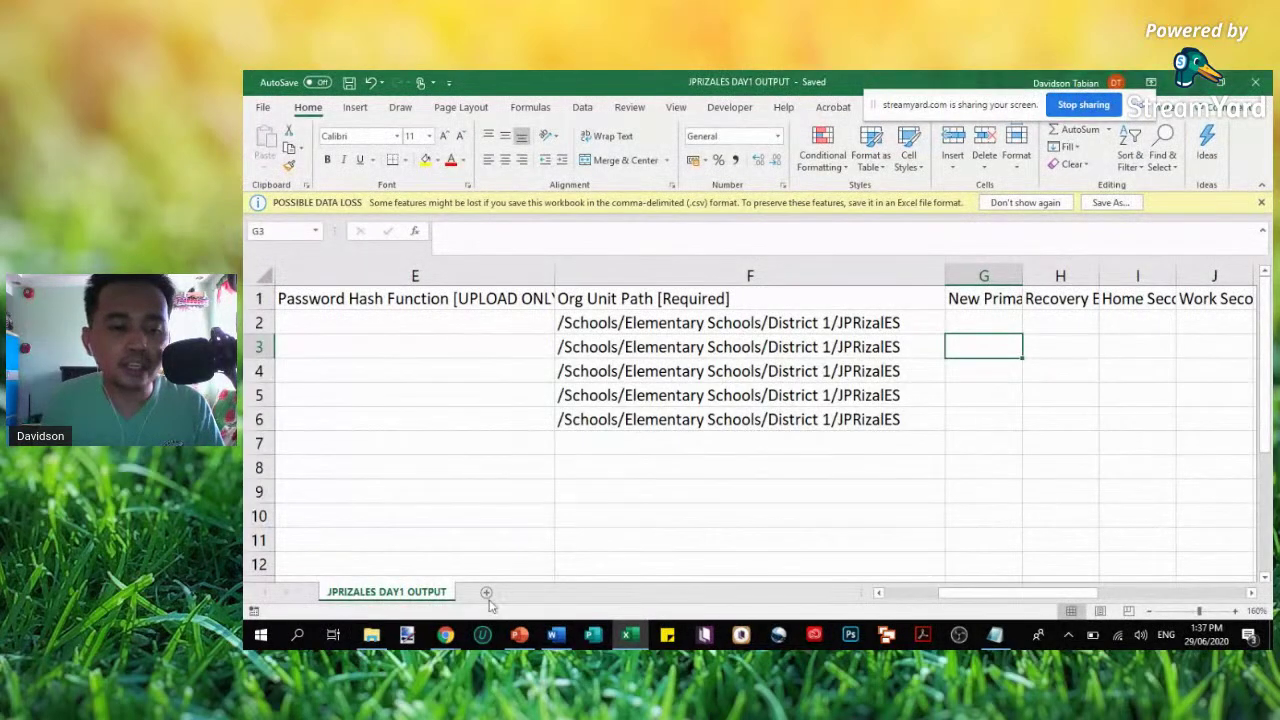
mouse_move(445, 635)
click(366, 565)
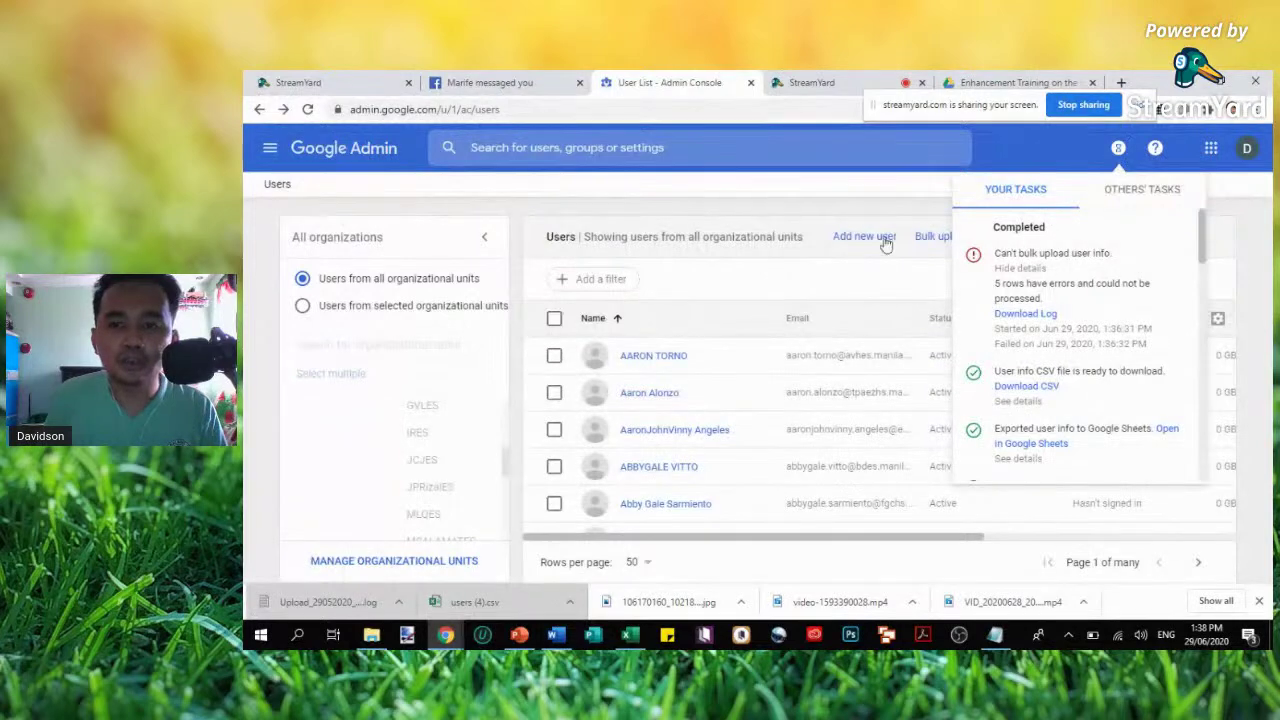
- Bulk upload the five users again from the corrected JPRIZALES DAY1 OUTPUT.csv
click(930, 236)
click(643, 393)
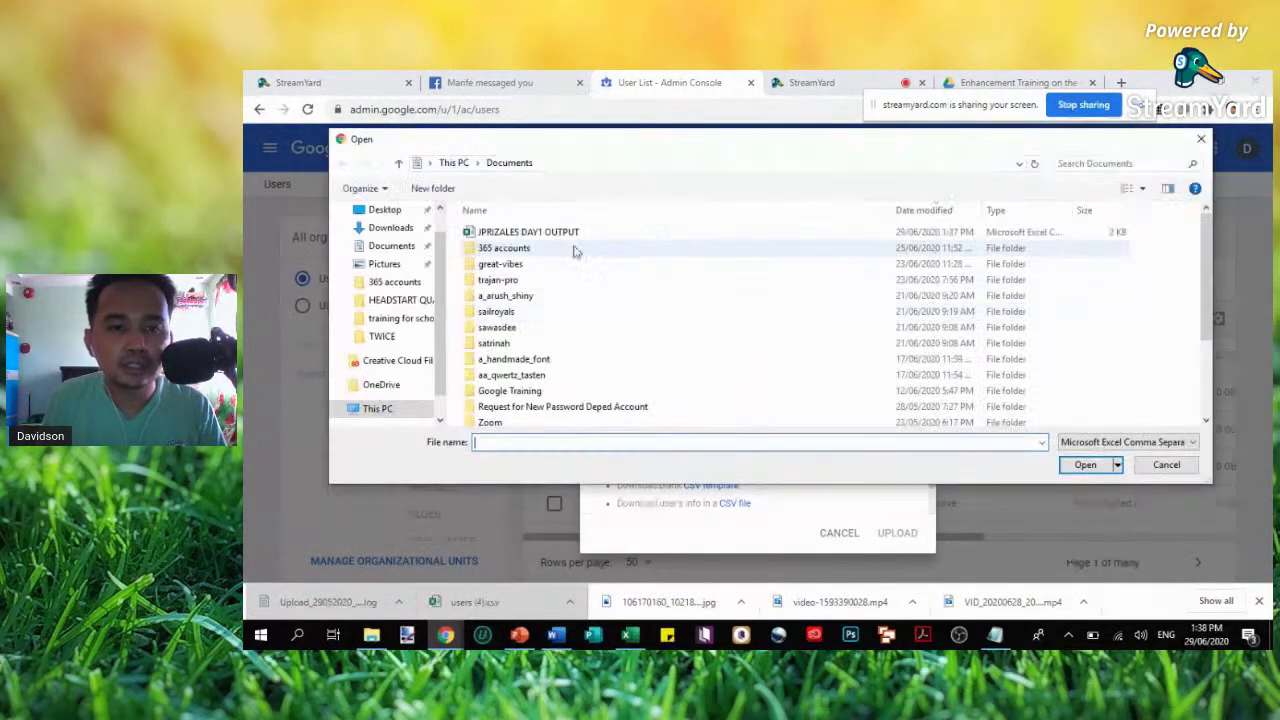
click(610, 232)
click(1085, 465)
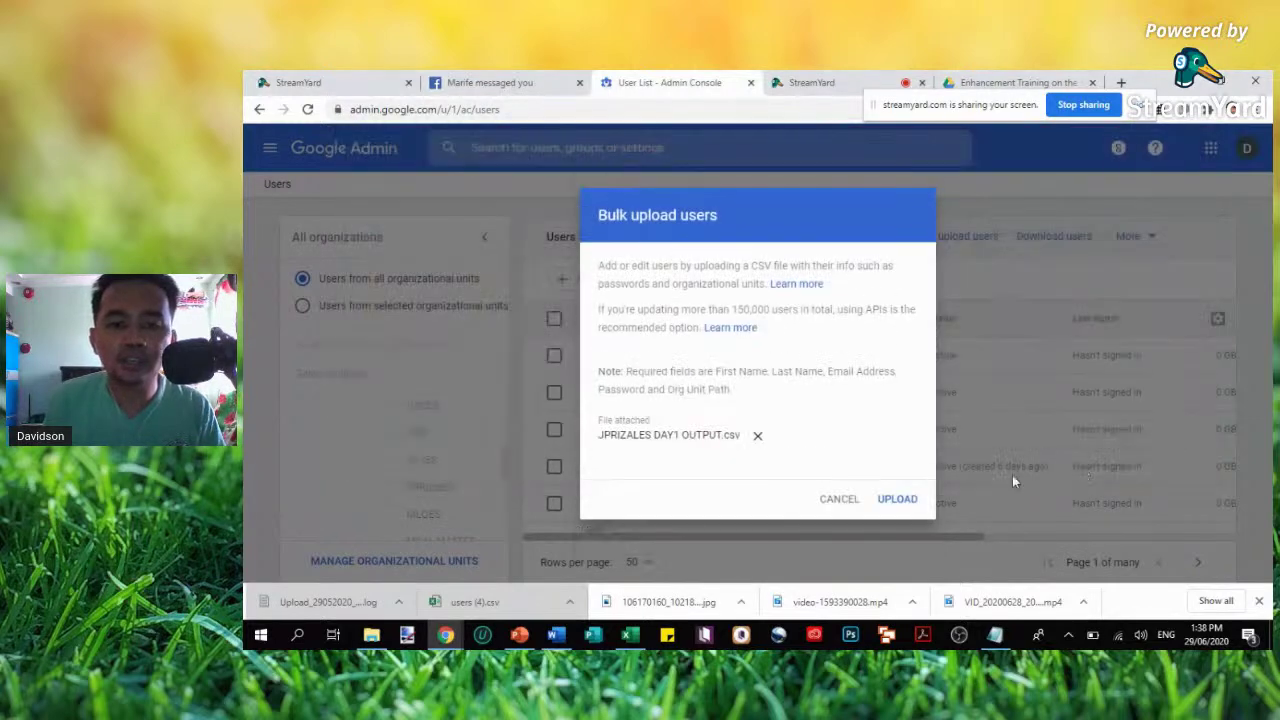
click(897, 499)
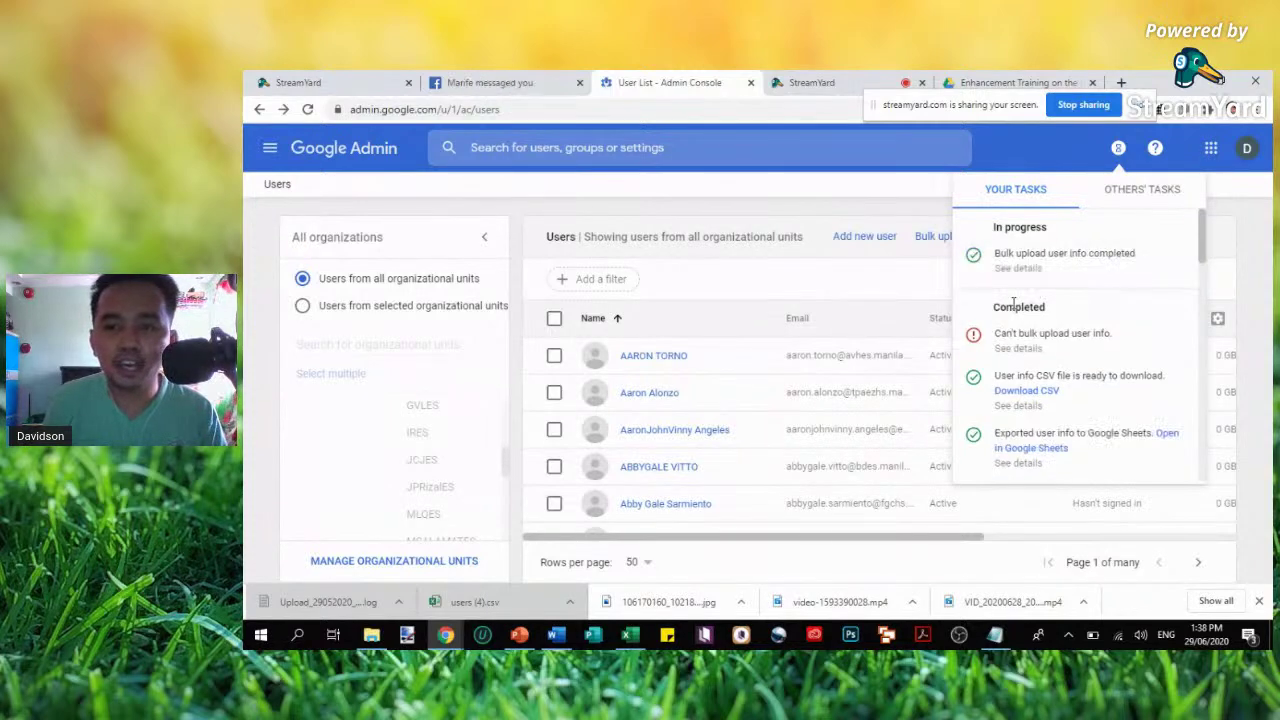
- Open the completed upload's details confirming 5 rows uploaded, alongside the earlier failed upload
click(1018, 268)
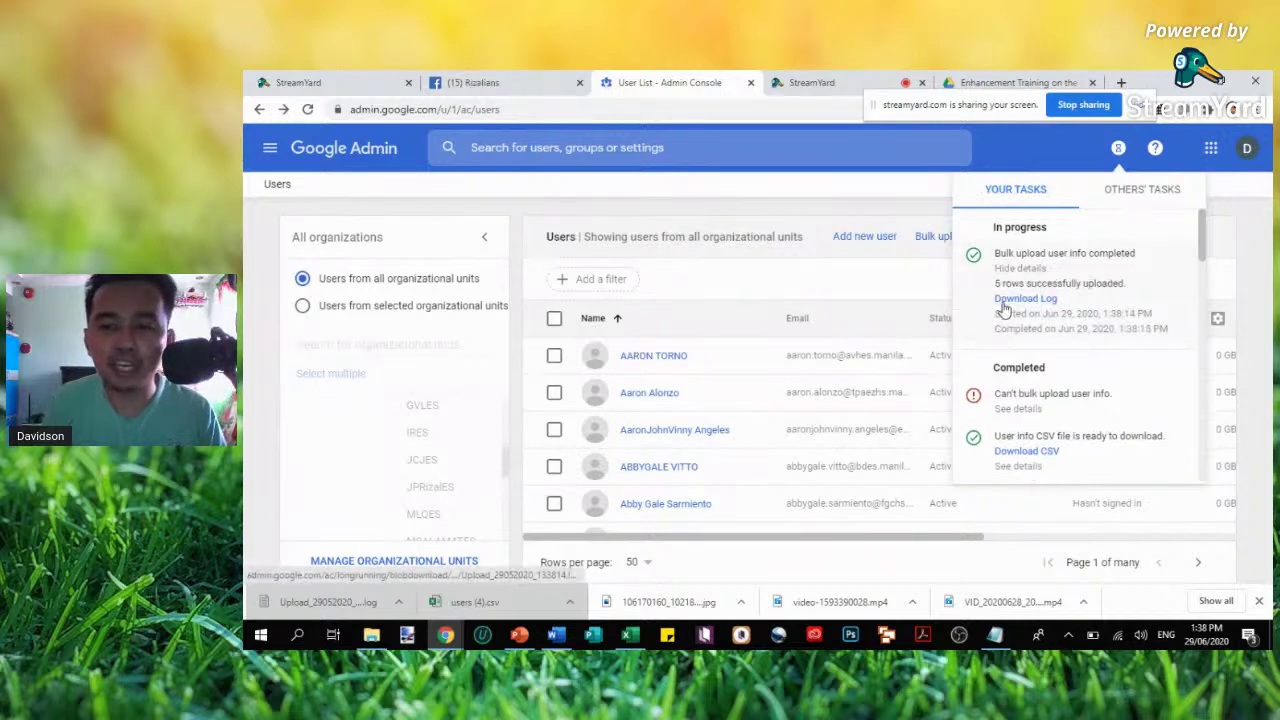
click(1012, 409)
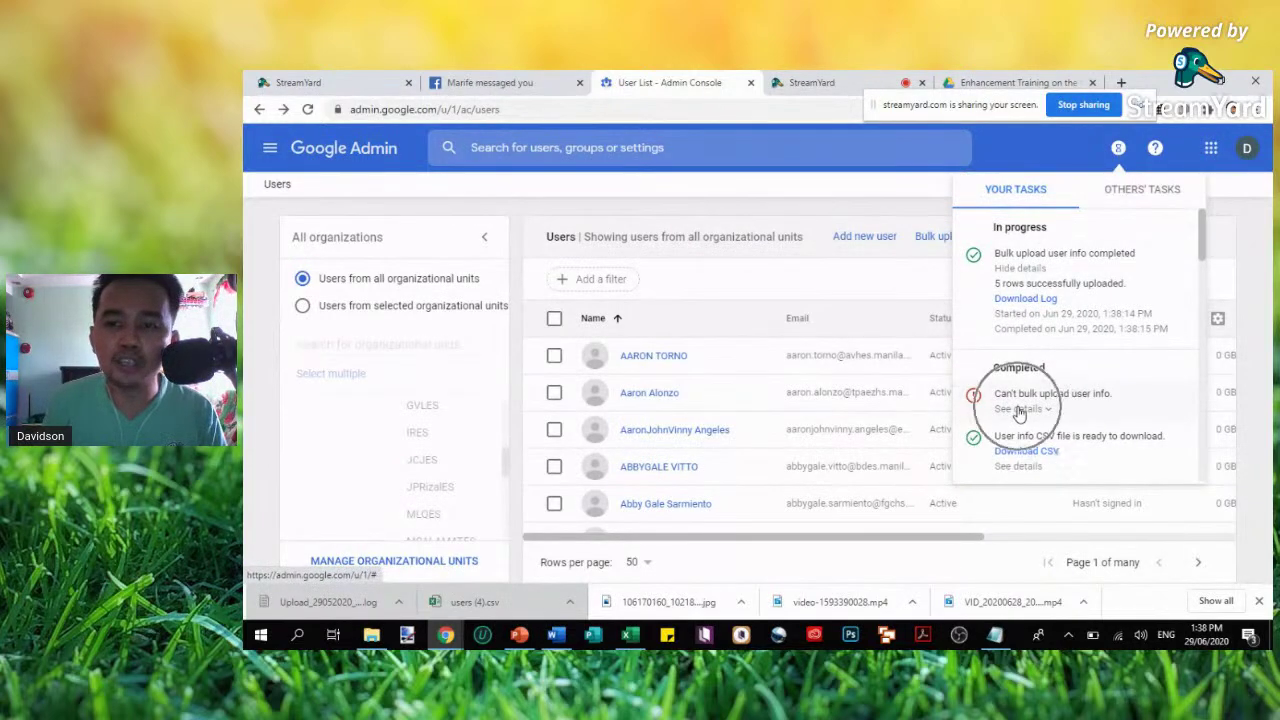
click(1022, 285)
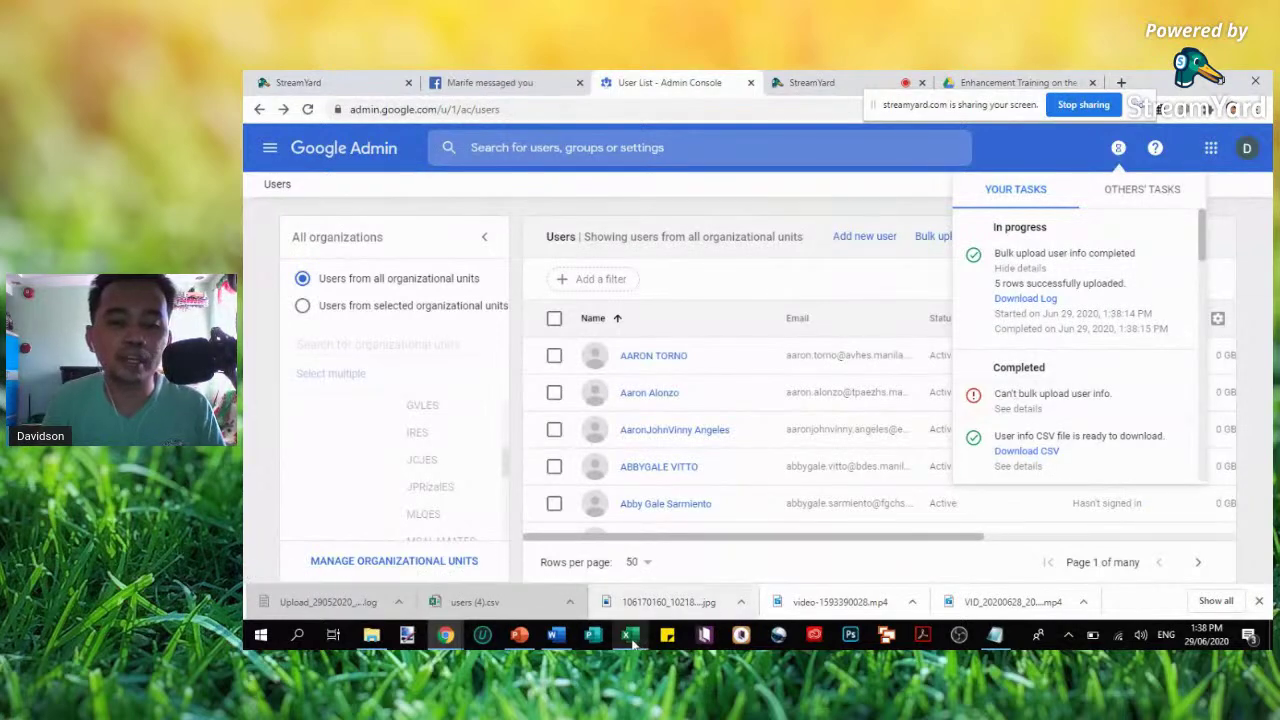
- Cross-check the spreadsheet against the Google Admin user list
key(alt+Tab)
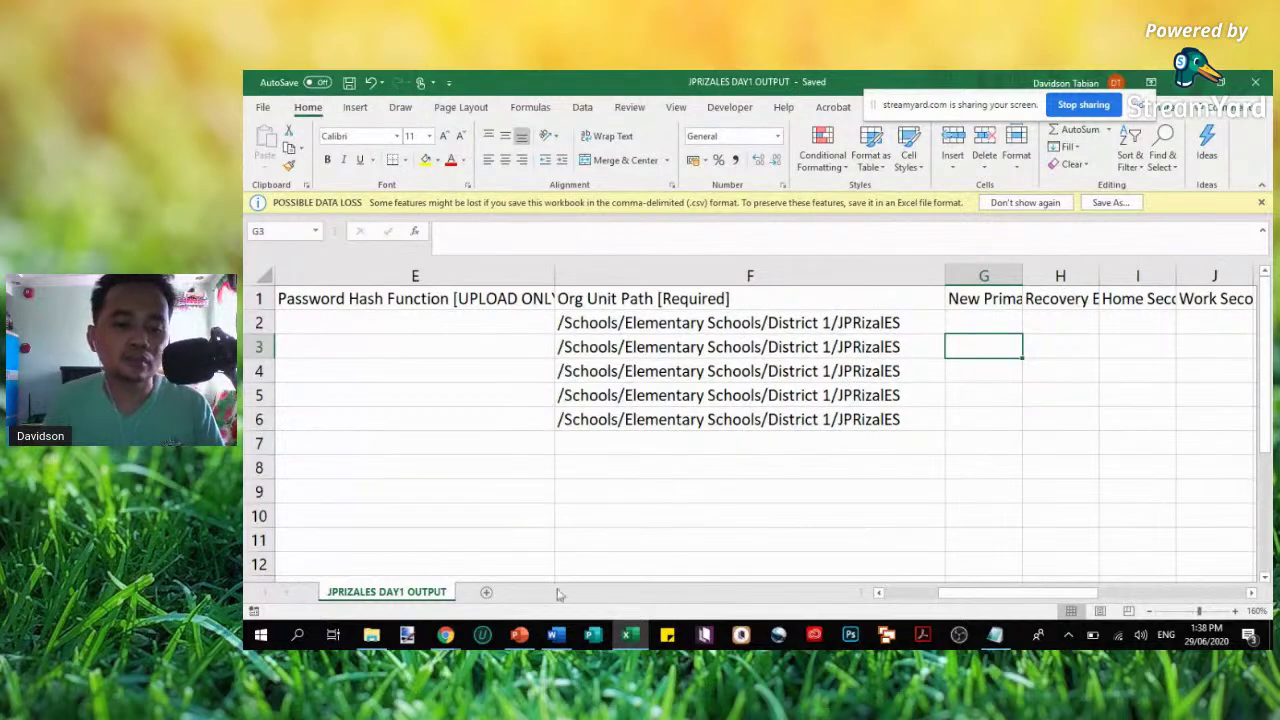
click(371, 565)
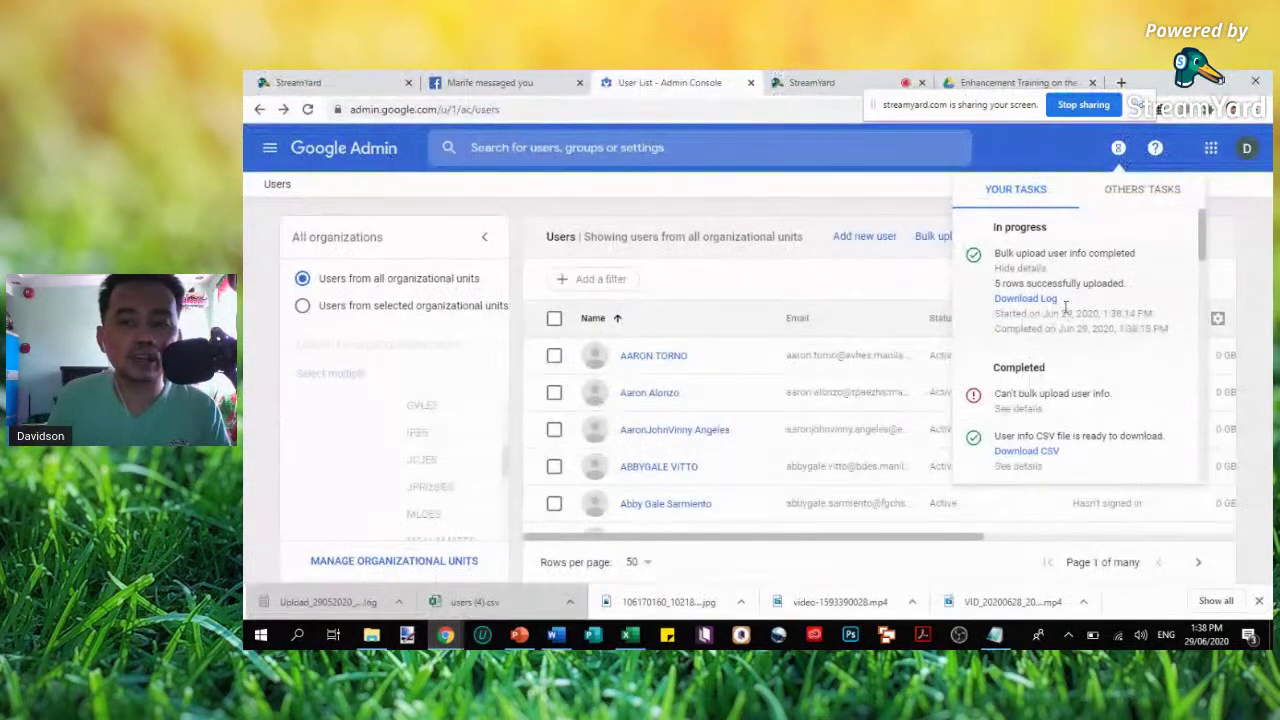
click(629, 635)
drag(991, 594, 566, 590)
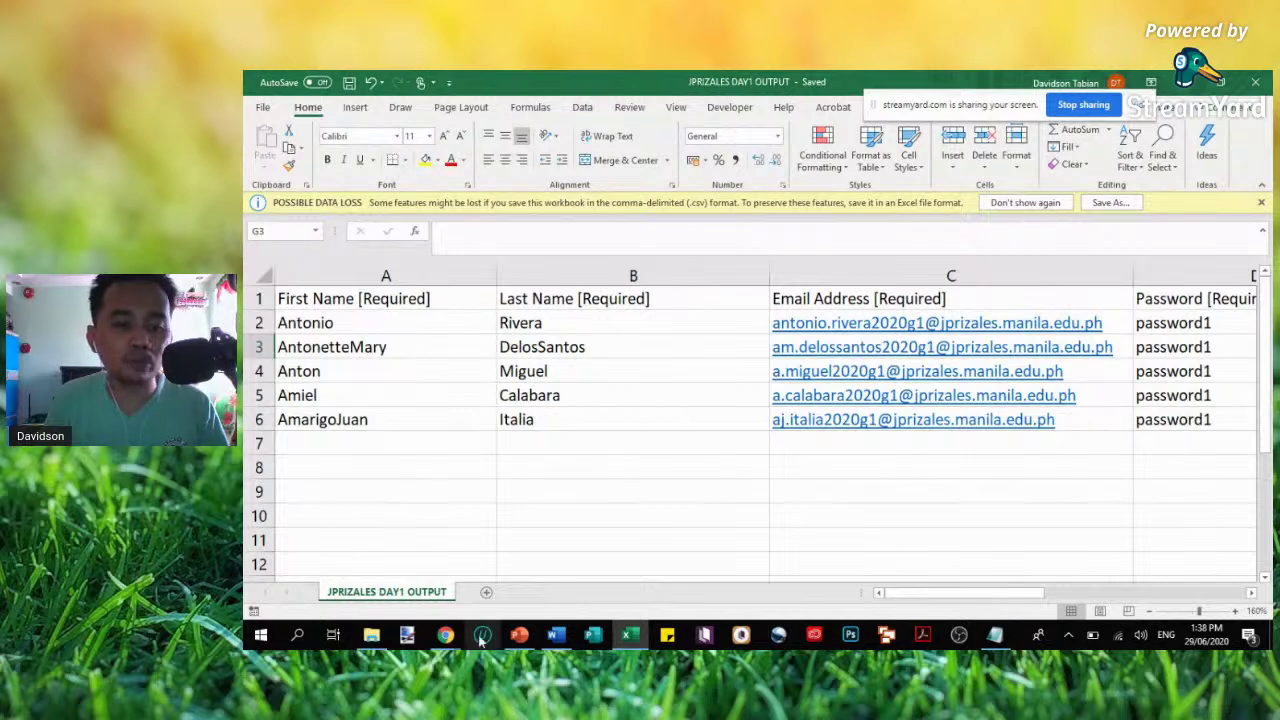
mouse_move(445, 635)
click(365, 570)
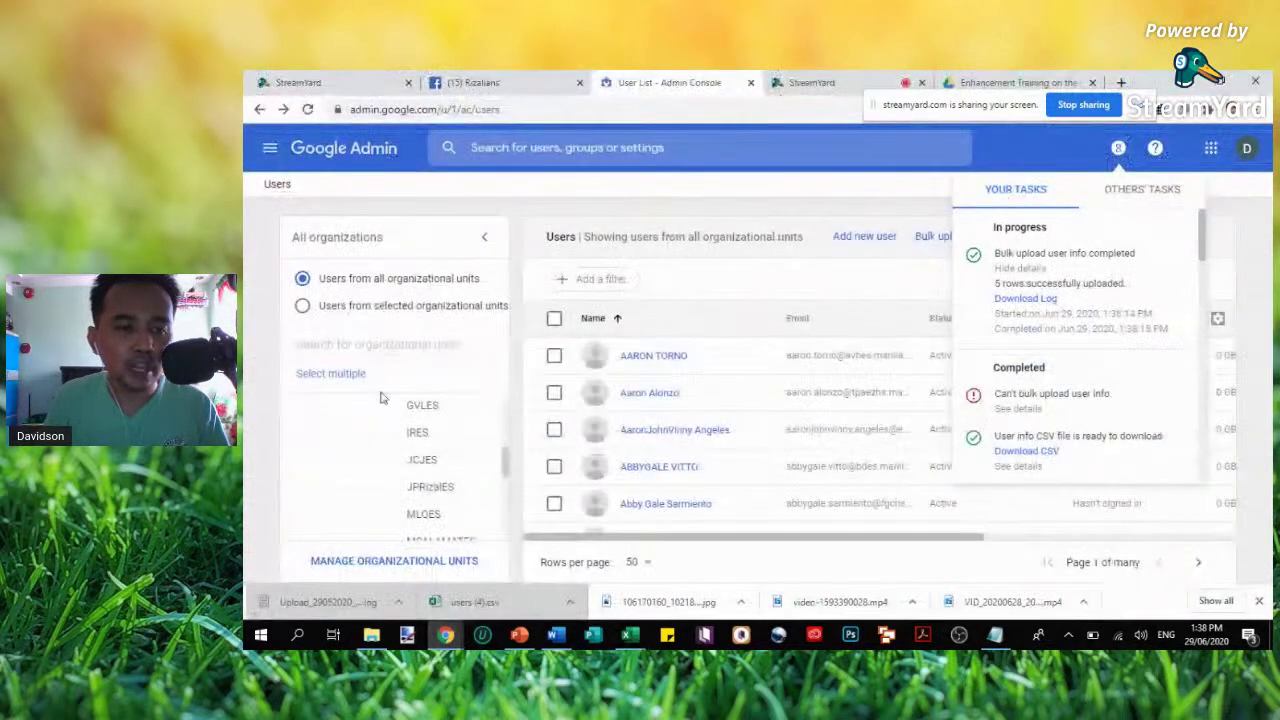
click(430, 487)
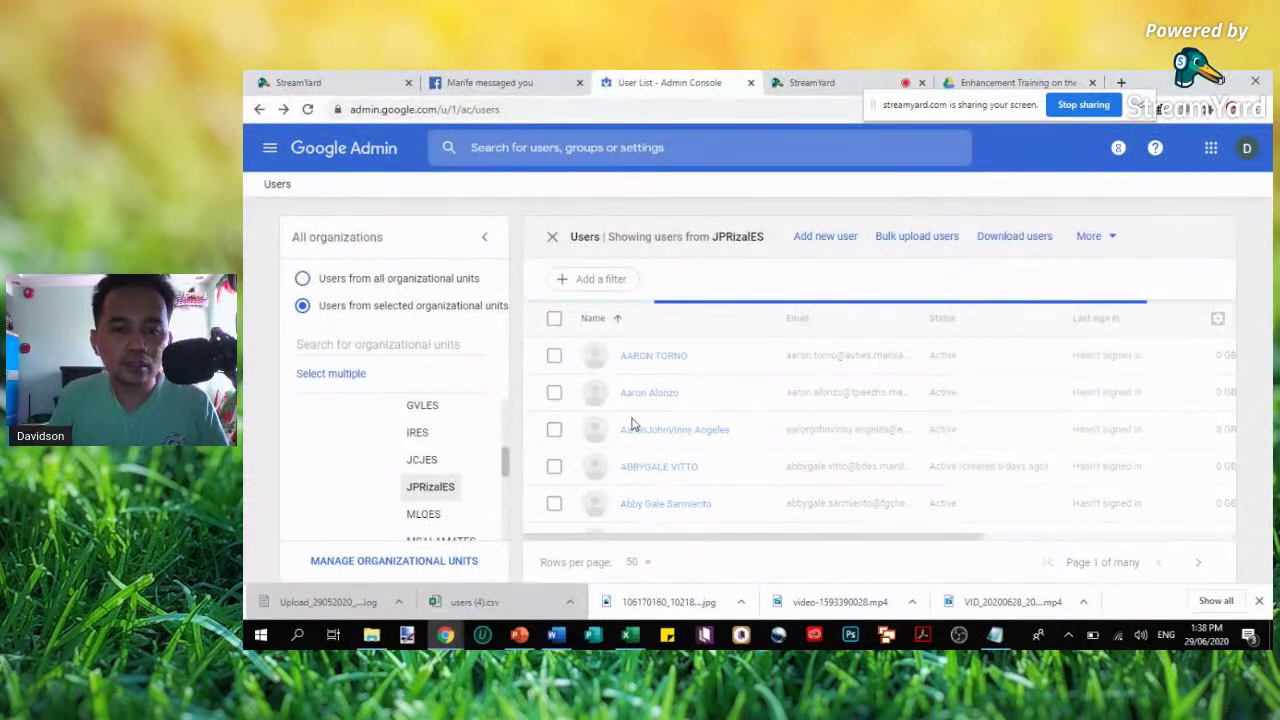
scroll(725, 381, down, 5)
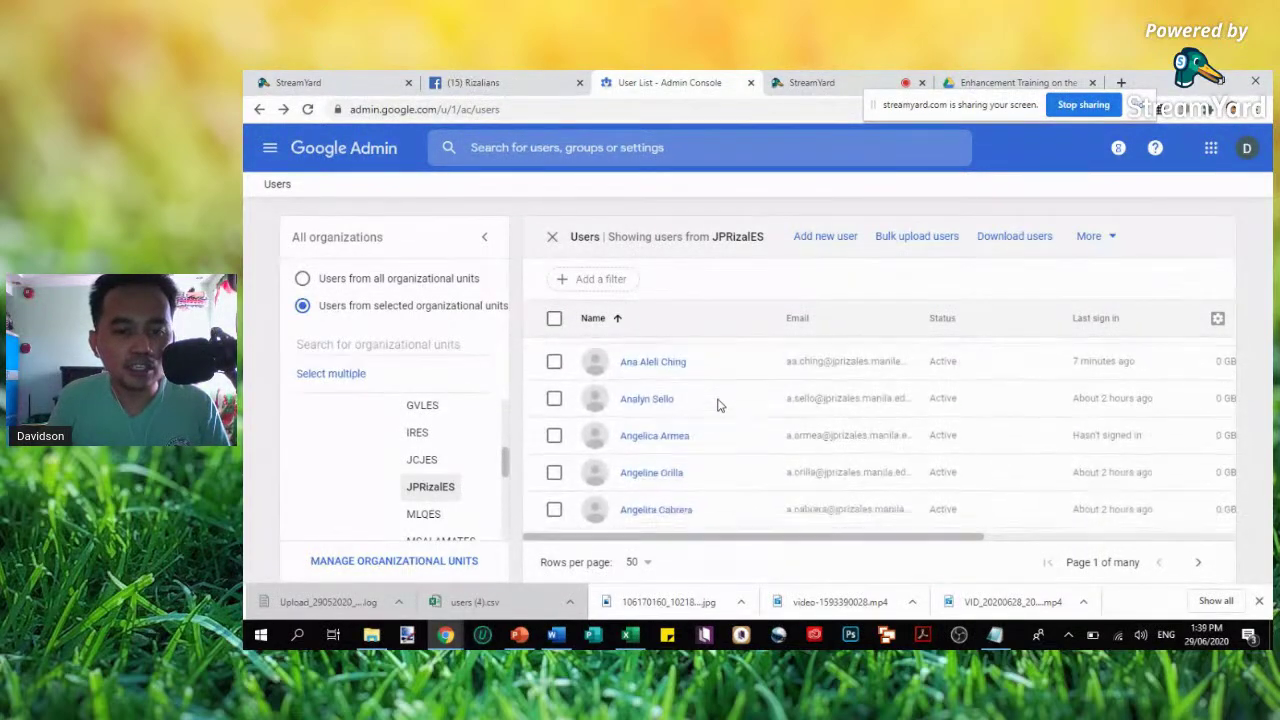
scroll(710, 412, down, 1)
scroll(705, 428, down, 4)
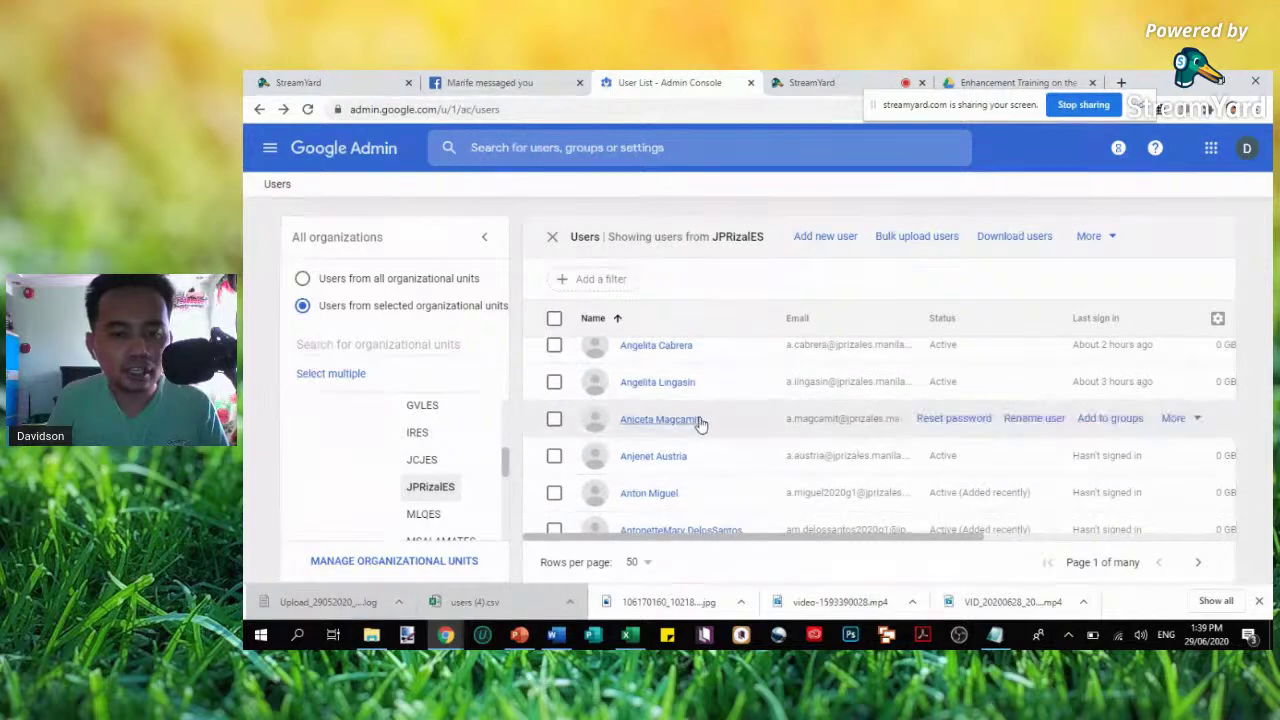
scroll(708, 441, up, 3)
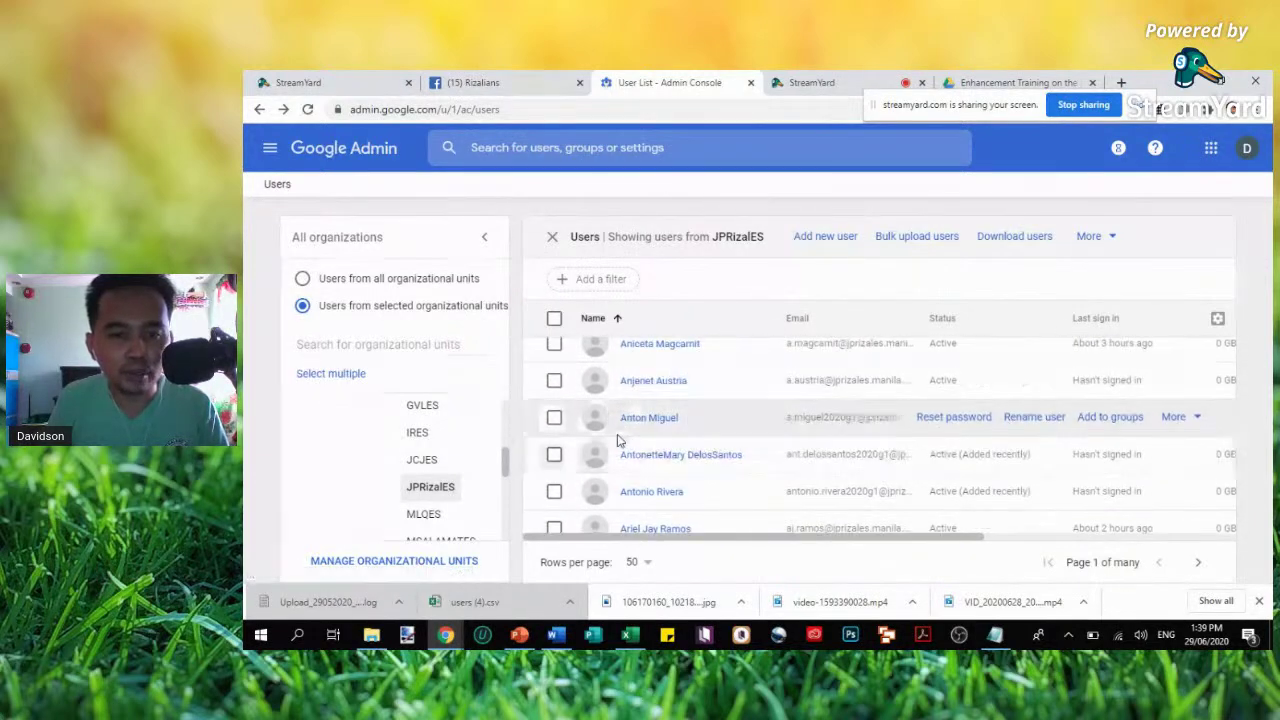
scroll(600, 435, down, 2)
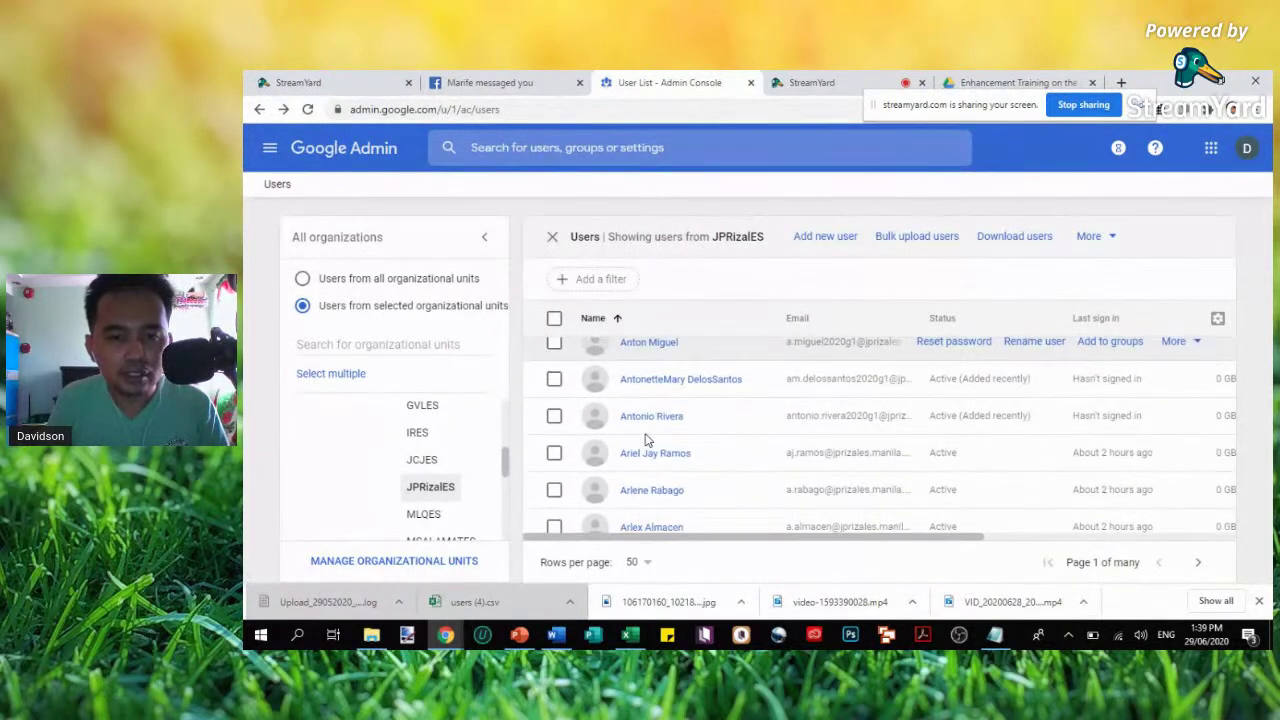
click(554, 416)
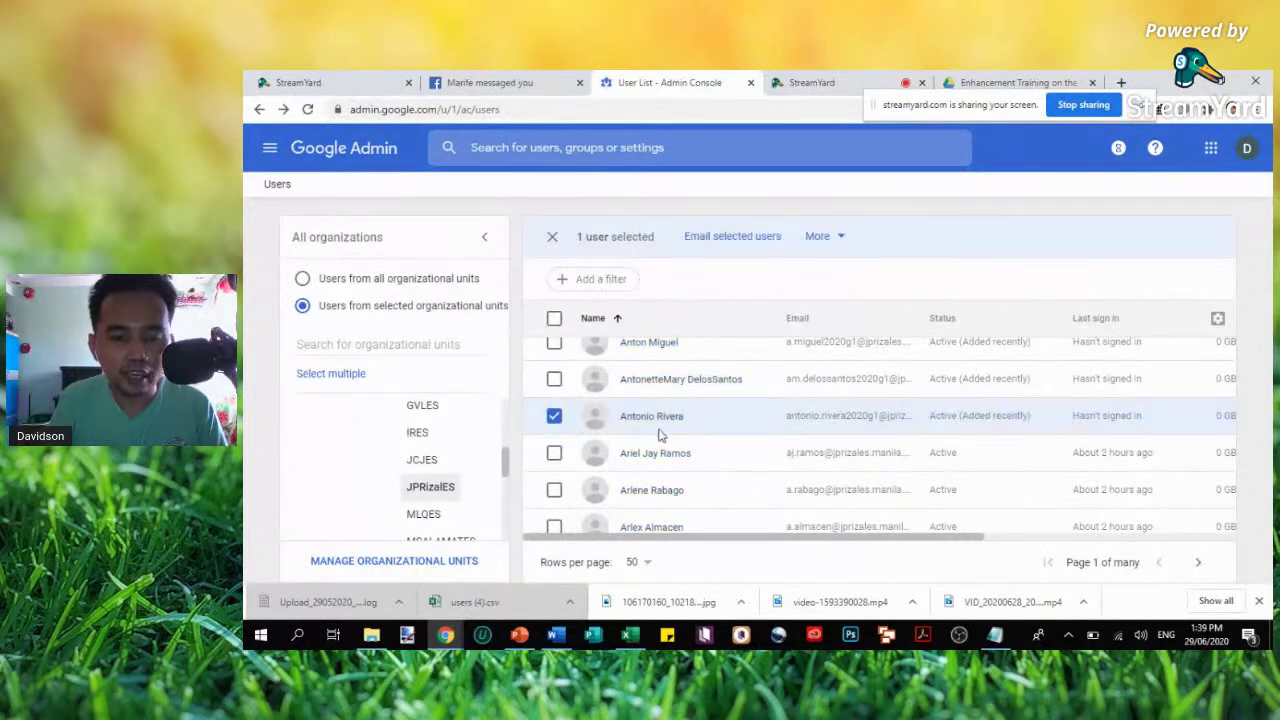
- Check the user names in the spreadsheet for comparison
key(alt+Tab)
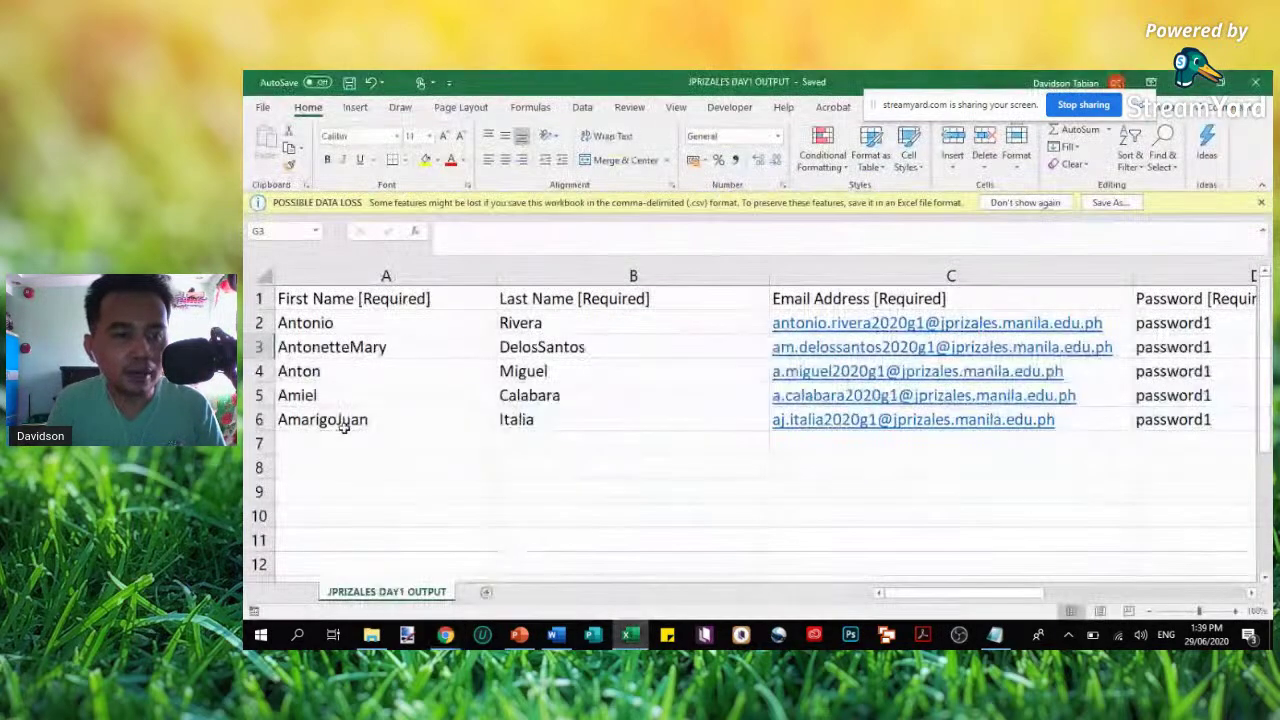
click(521, 344)
click(521, 344)
click(521, 344)
click(332, 343)
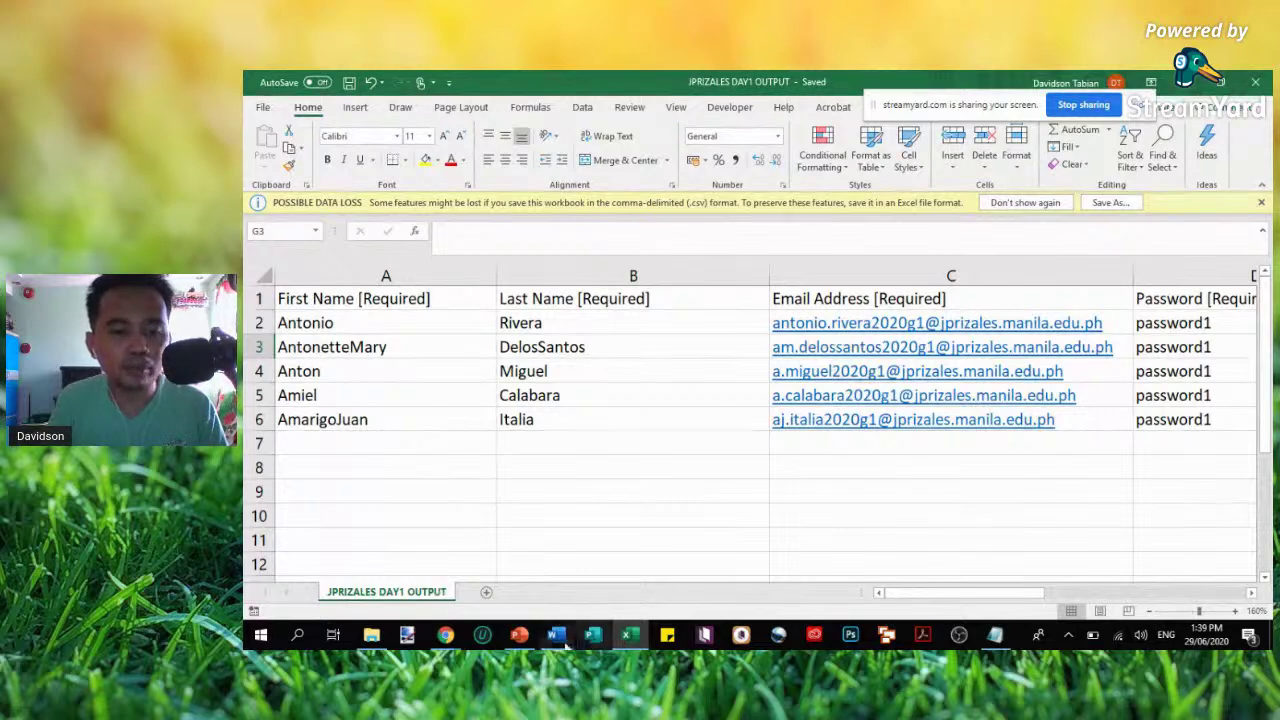
click(360, 568)
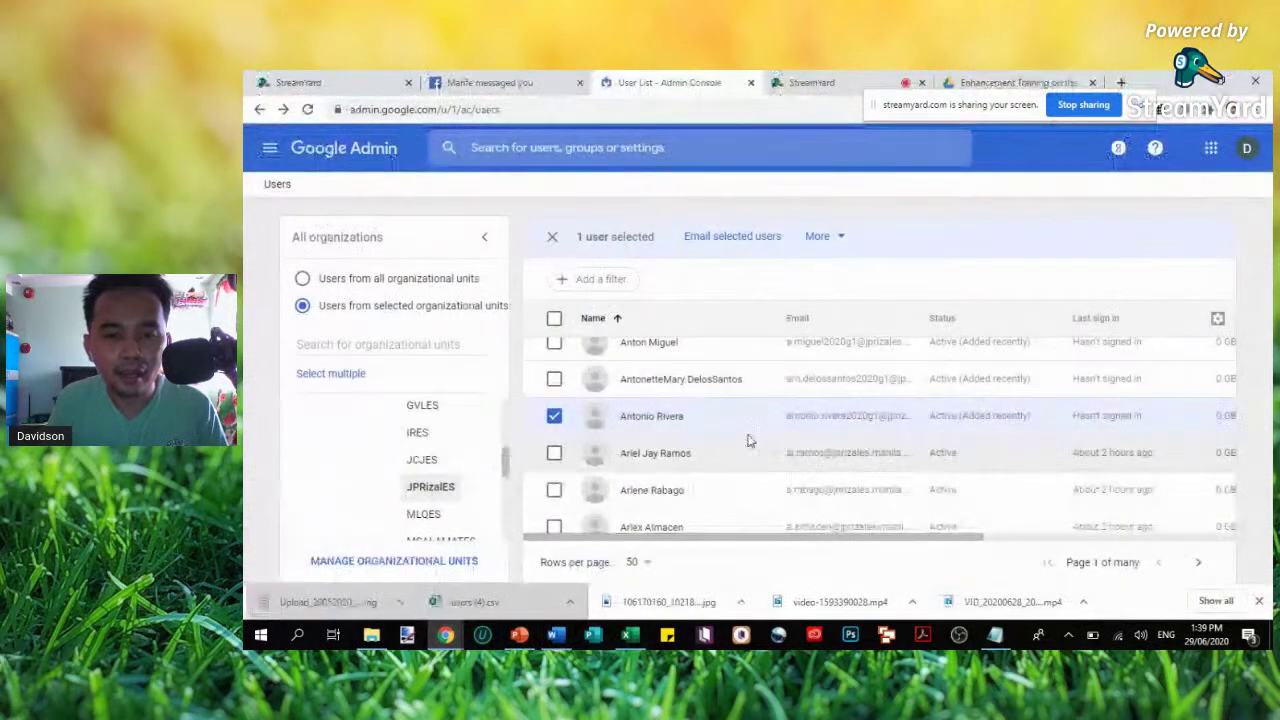
click(554, 415)
scroll(686, 414, down, 1)
scroll(690, 414, down, 1)
scroll(700, 414, down, 1)
scroll(705, 416, up, 1)
scroll(706, 417, up, 3)
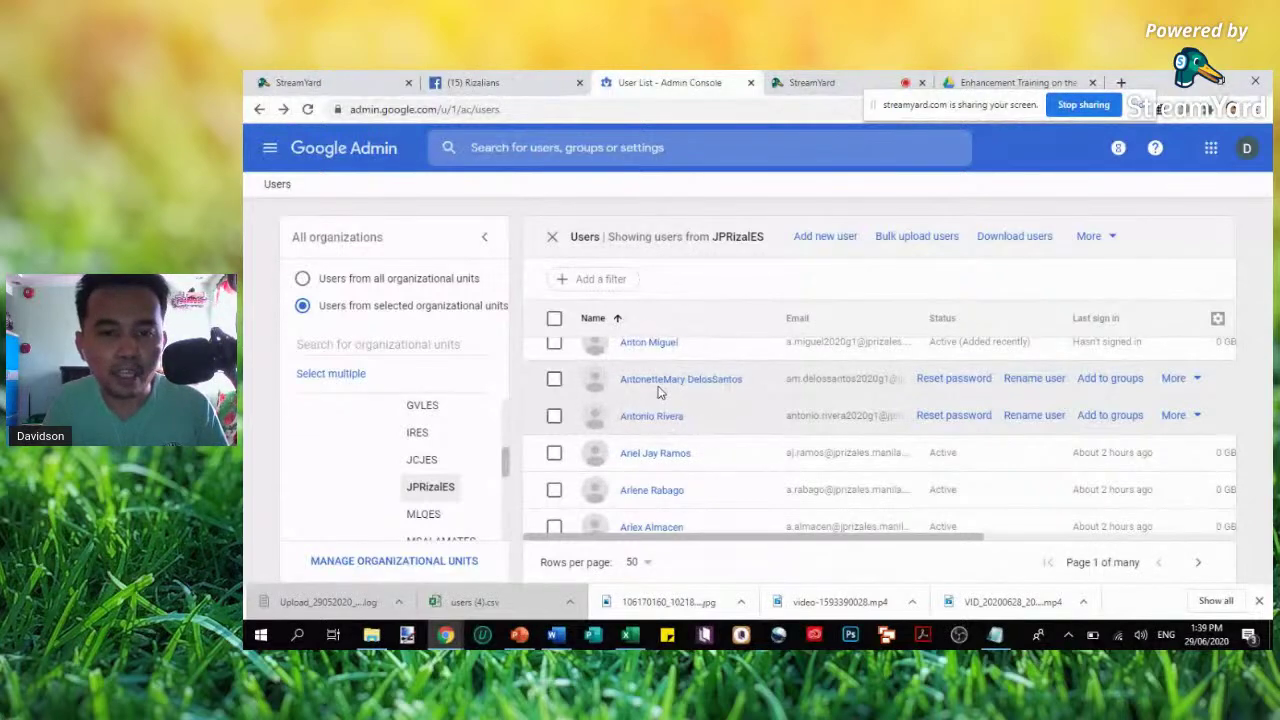
scroll(652, 410, up, 1)
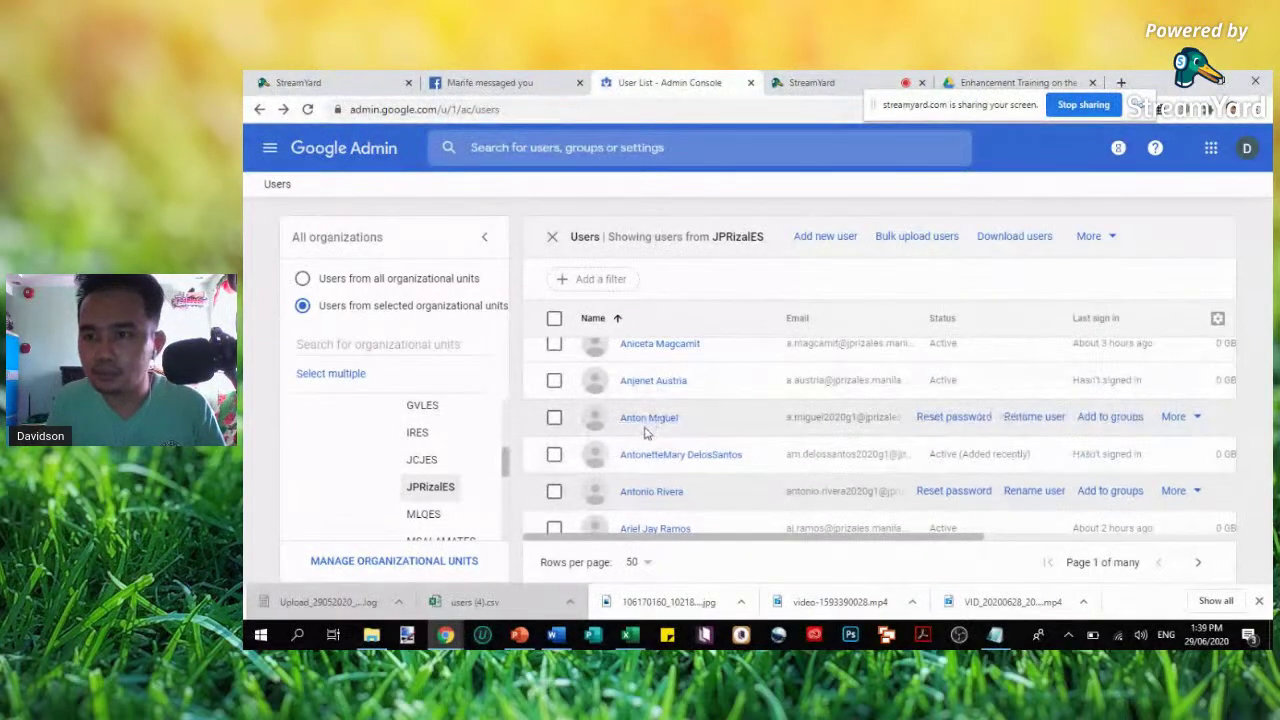
click(1262, 110)
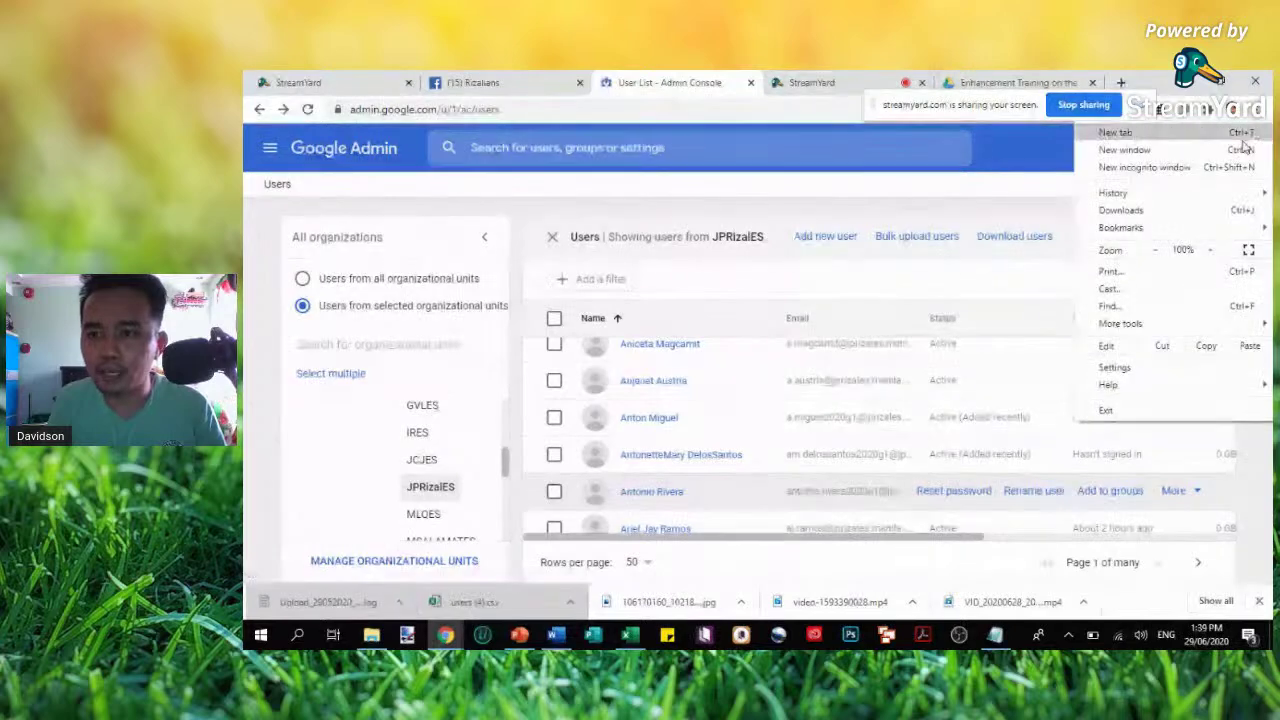
click(1220, 250)
click(1220, 250)
click(1220, 250)
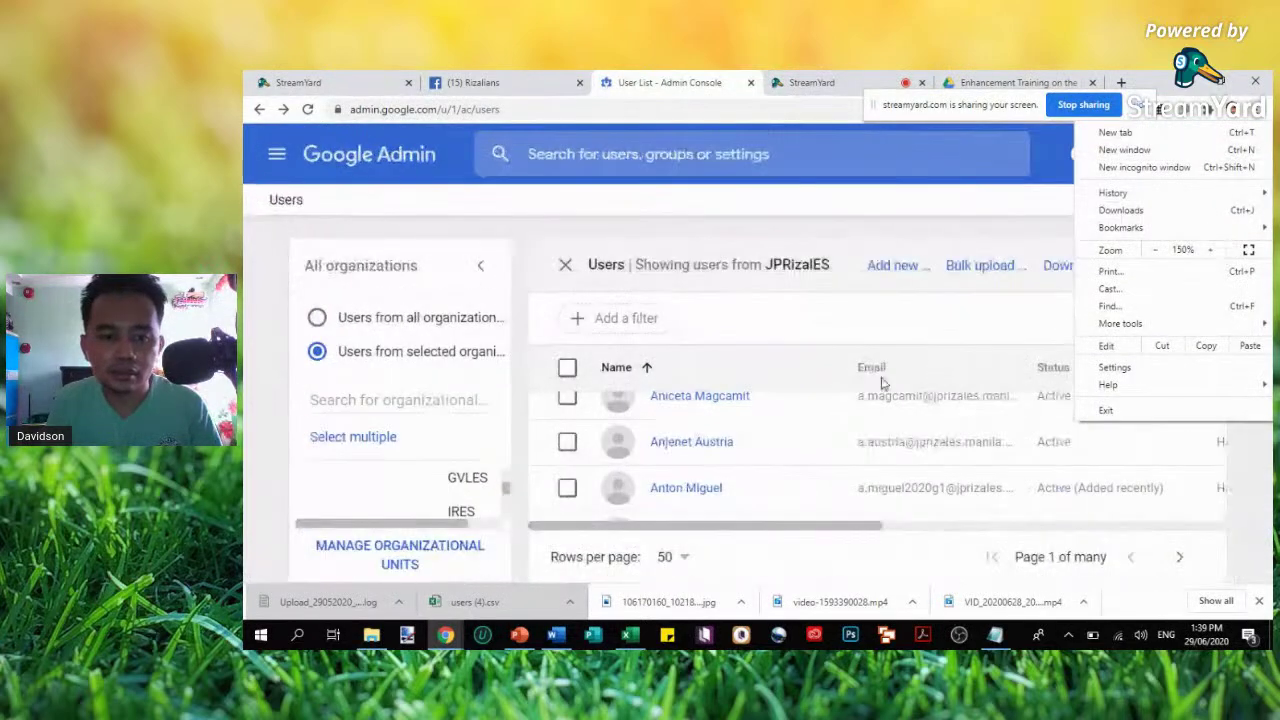
click(870, 377)
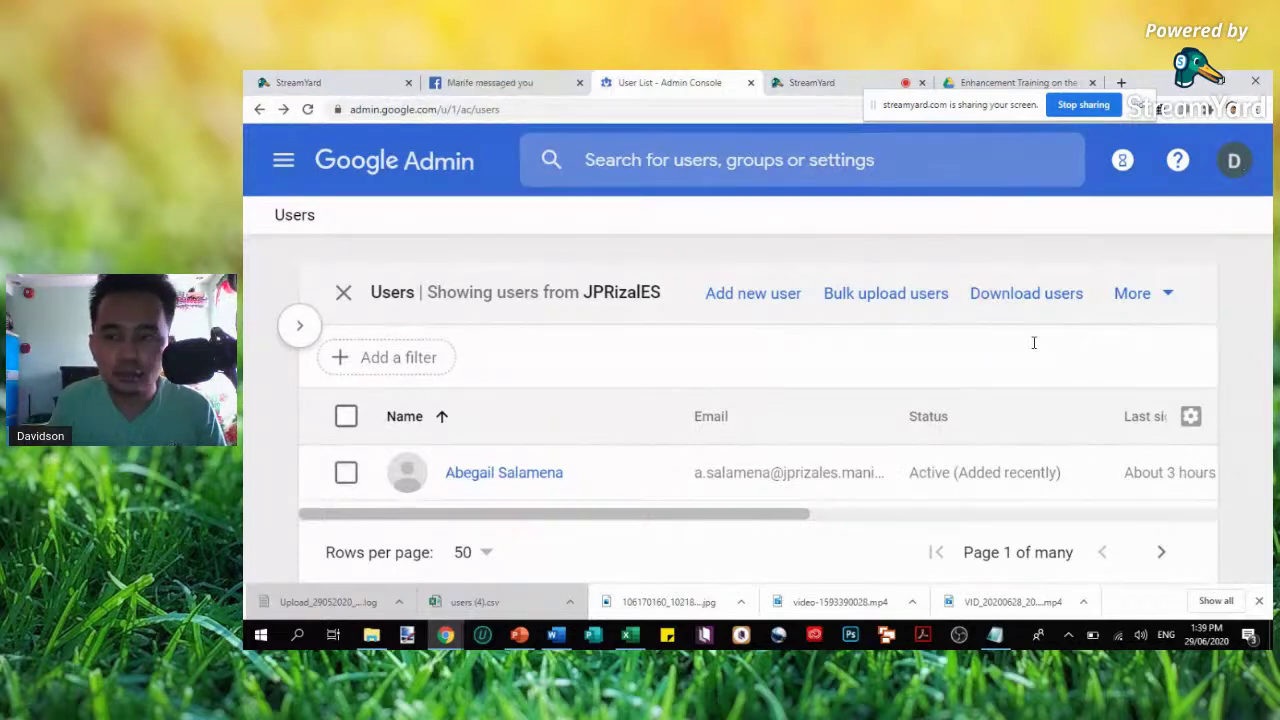
click(1262, 109)
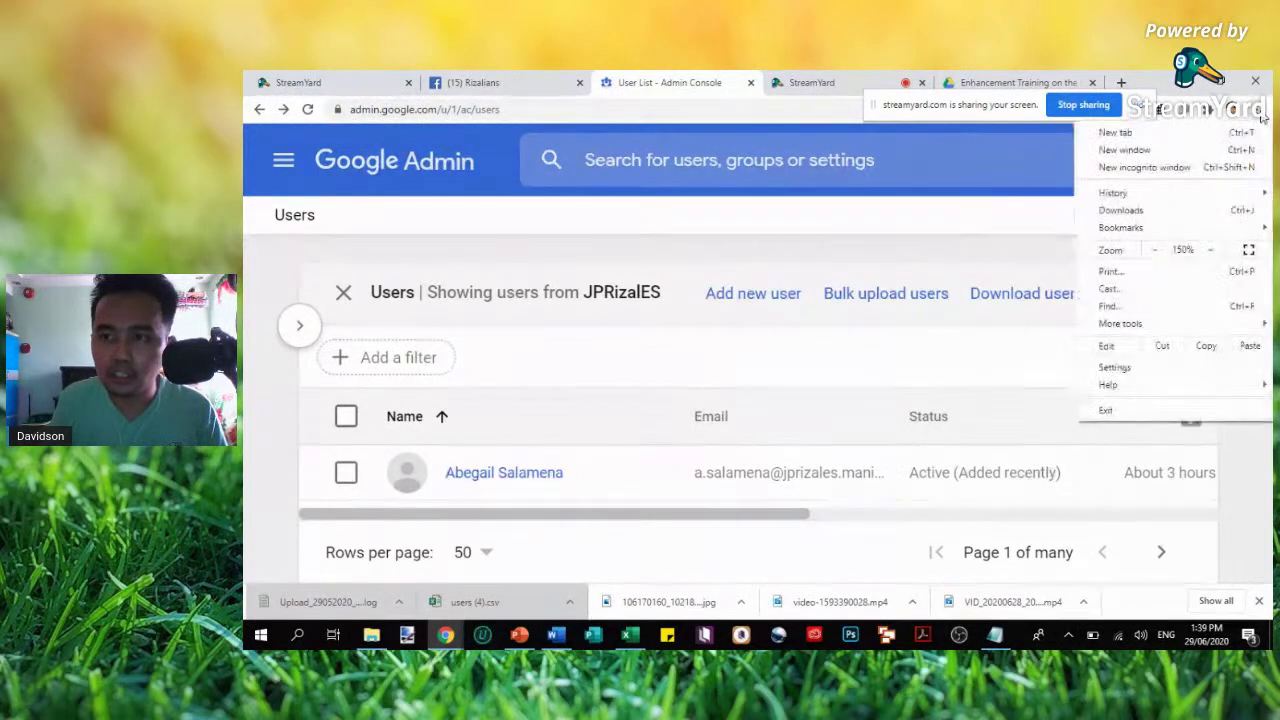
click(1155, 250)
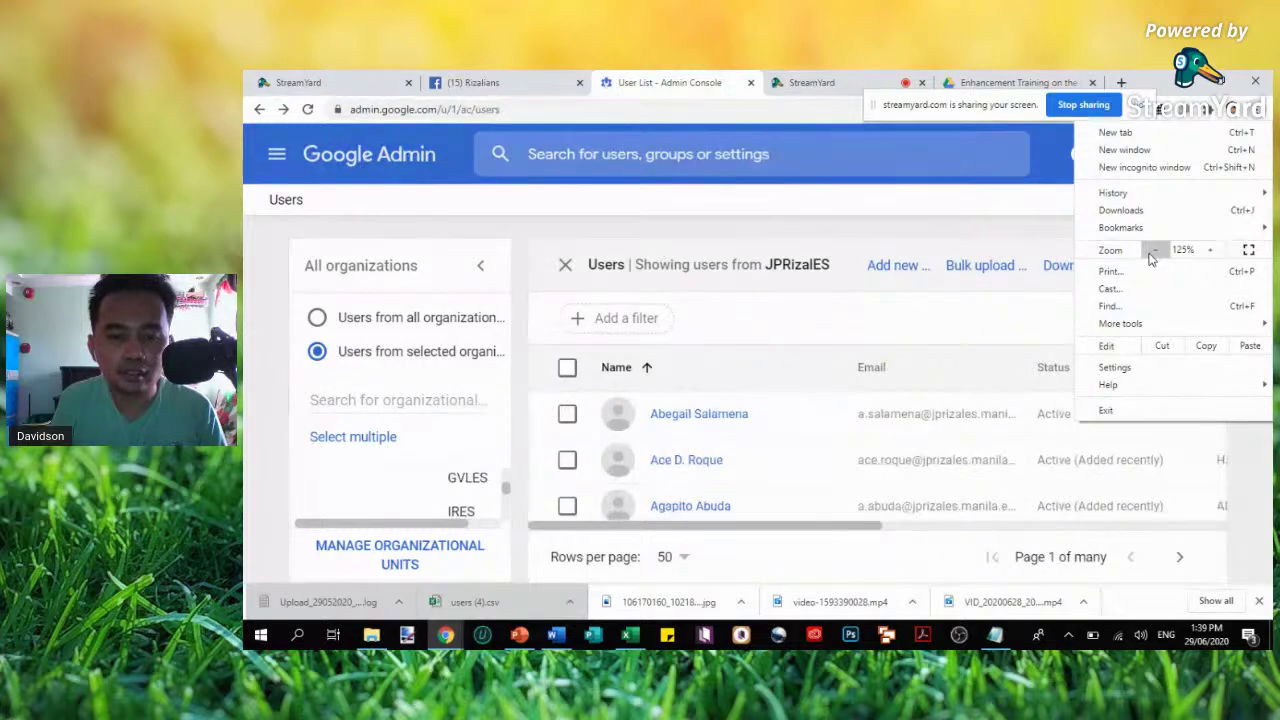
scroll(731, 440, down, 5)
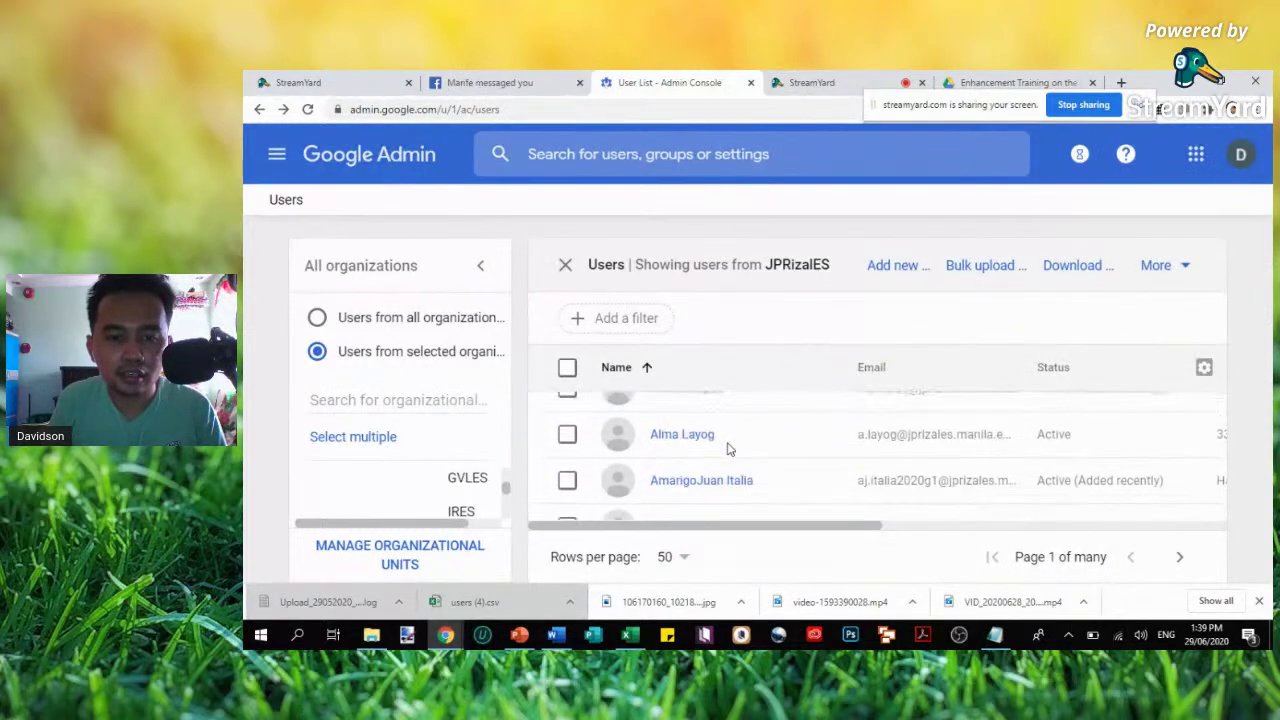
scroll(740, 450, down, 5)
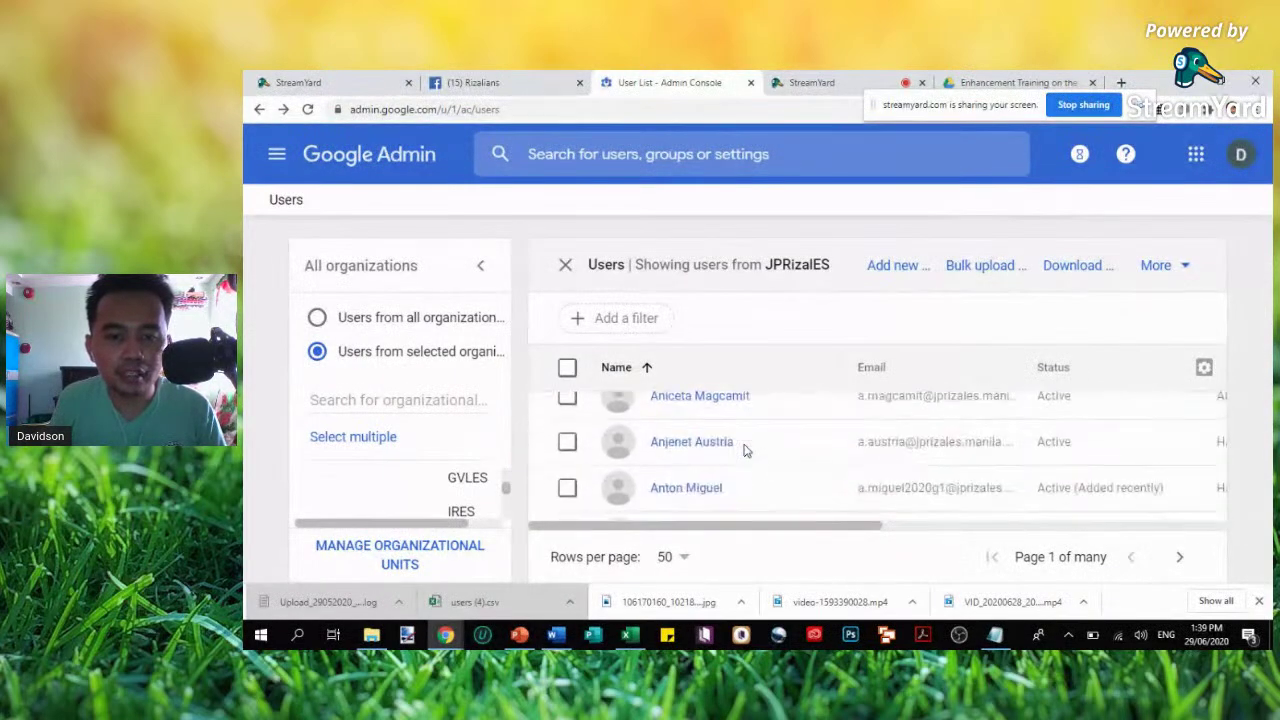
scroll(743, 451, down, 4)
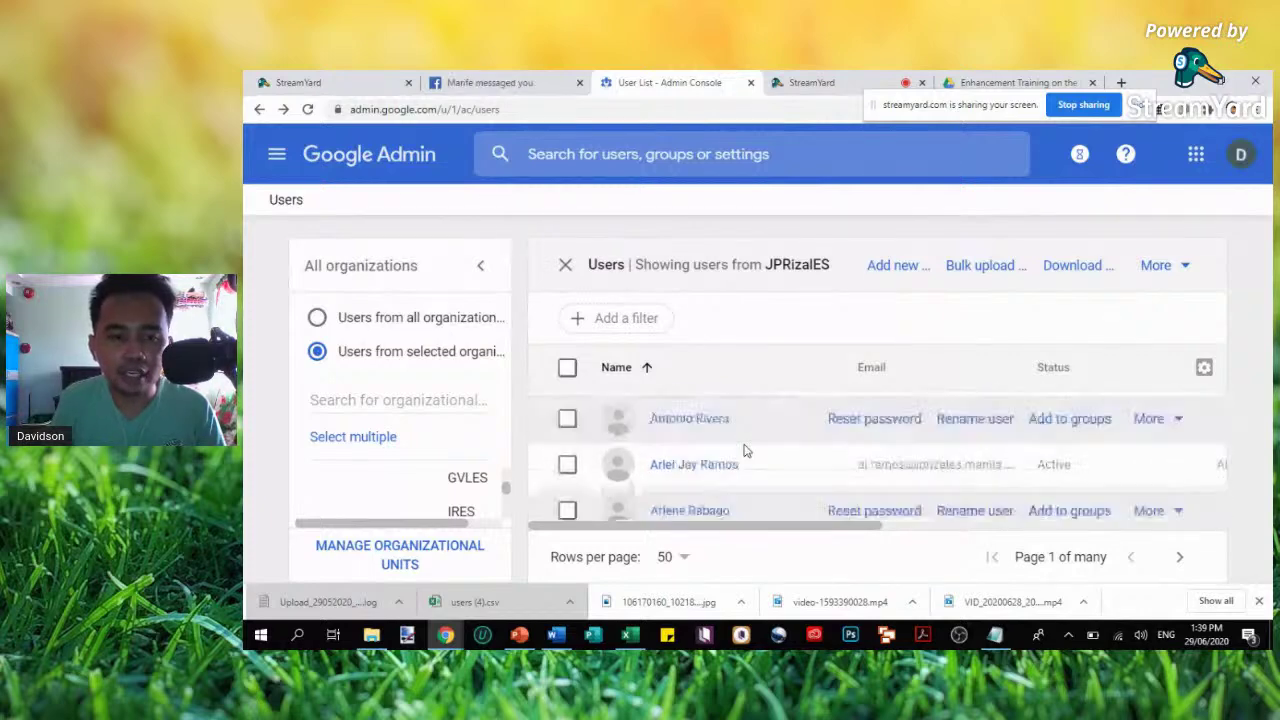
scroll(720, 465, up, 1)
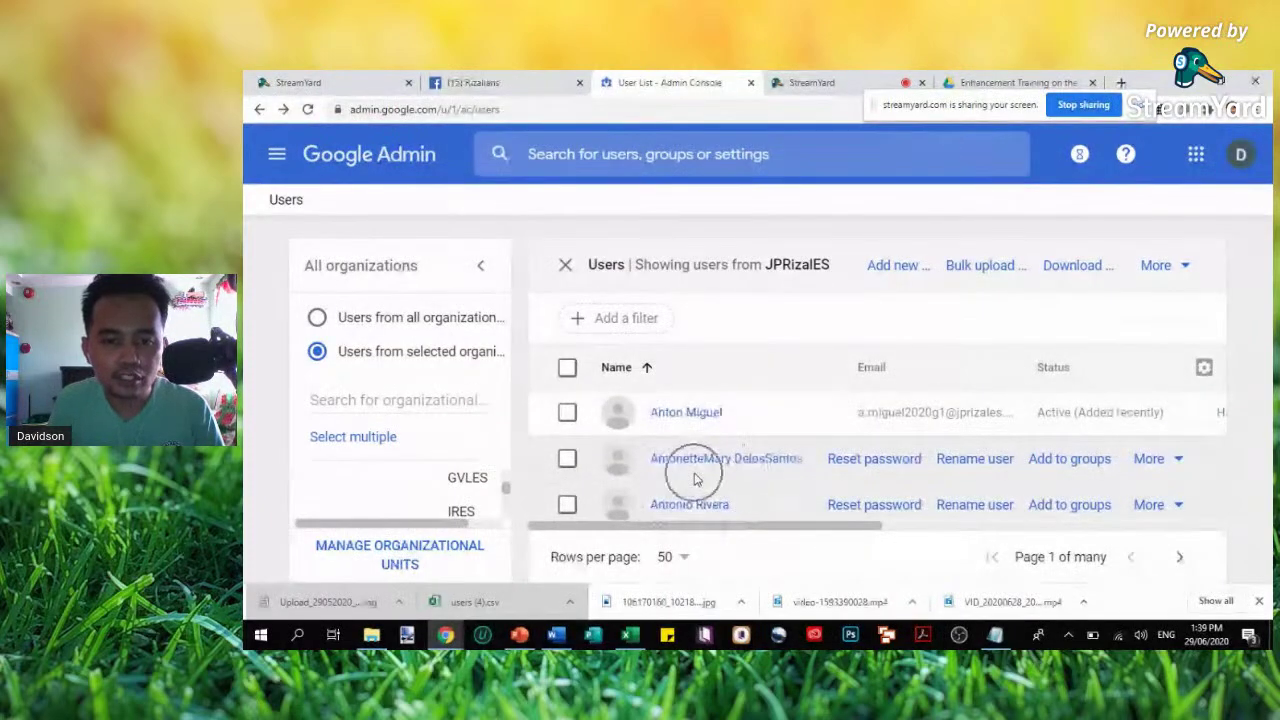
scroll(697, 480, up, 2)
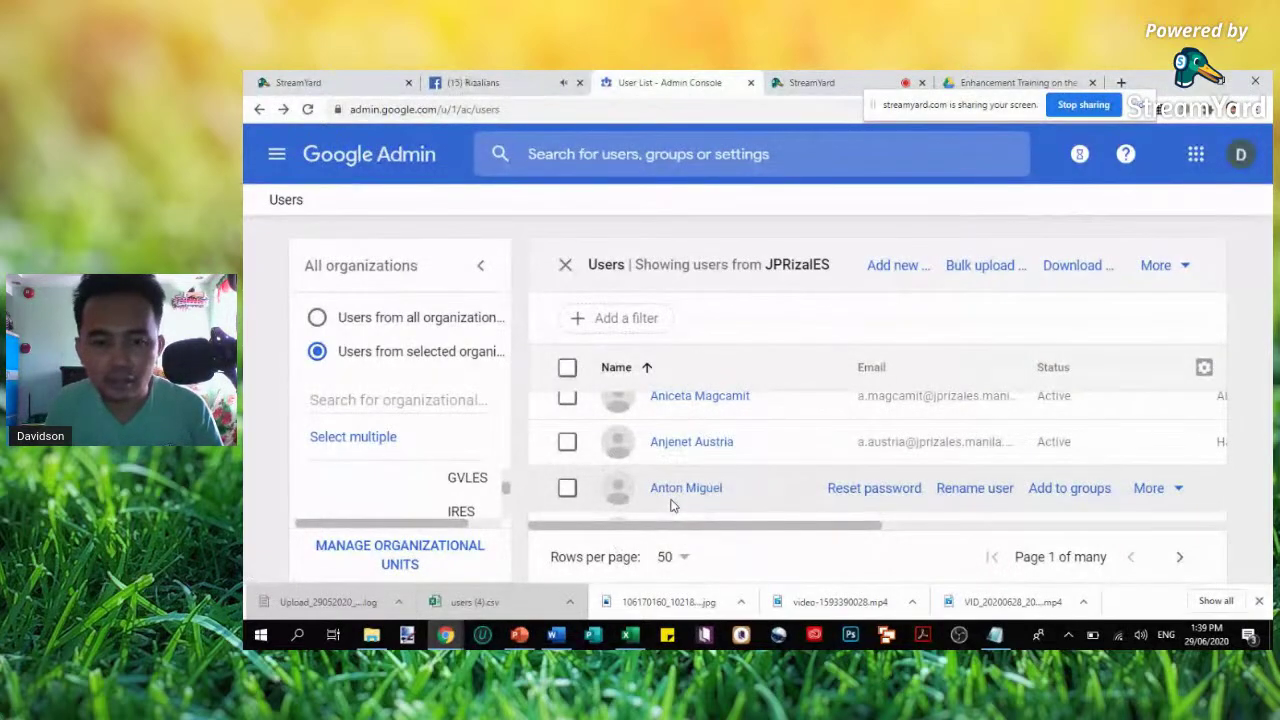
key(ctrl)
key(ctrl)
key(ctrl)
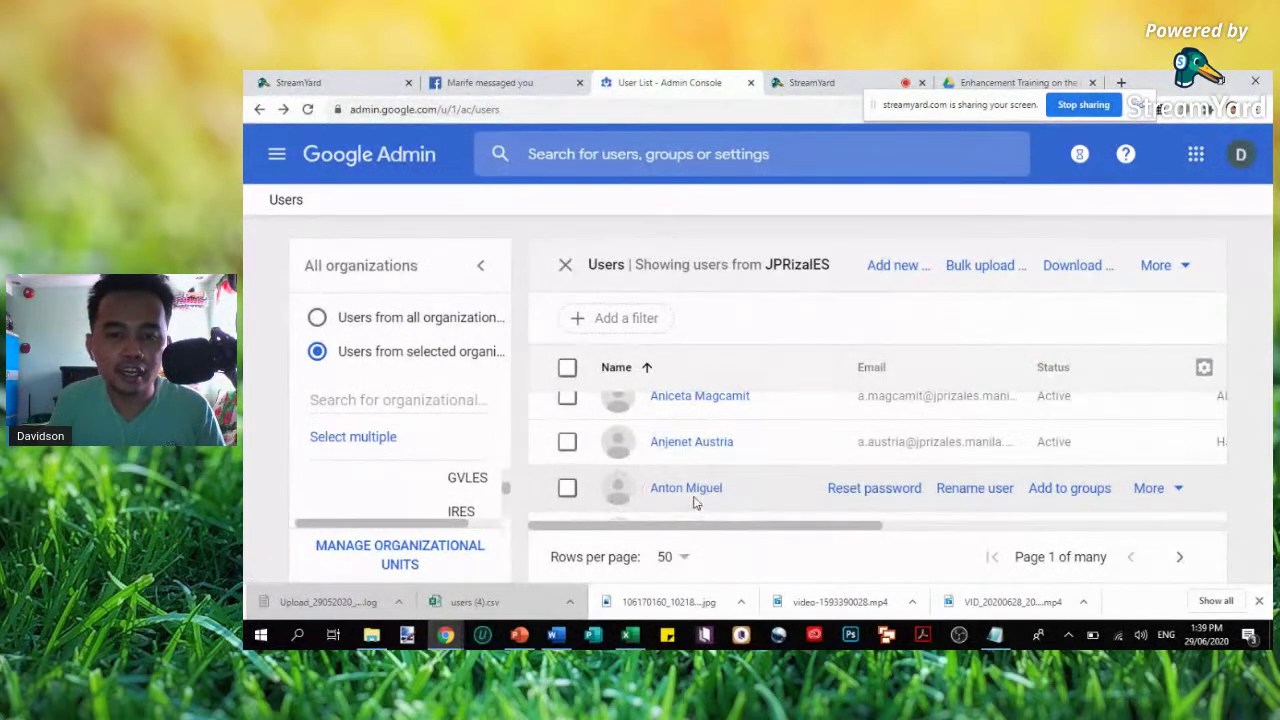
key(ctrl)
key(ctrl)
key(ctrl)
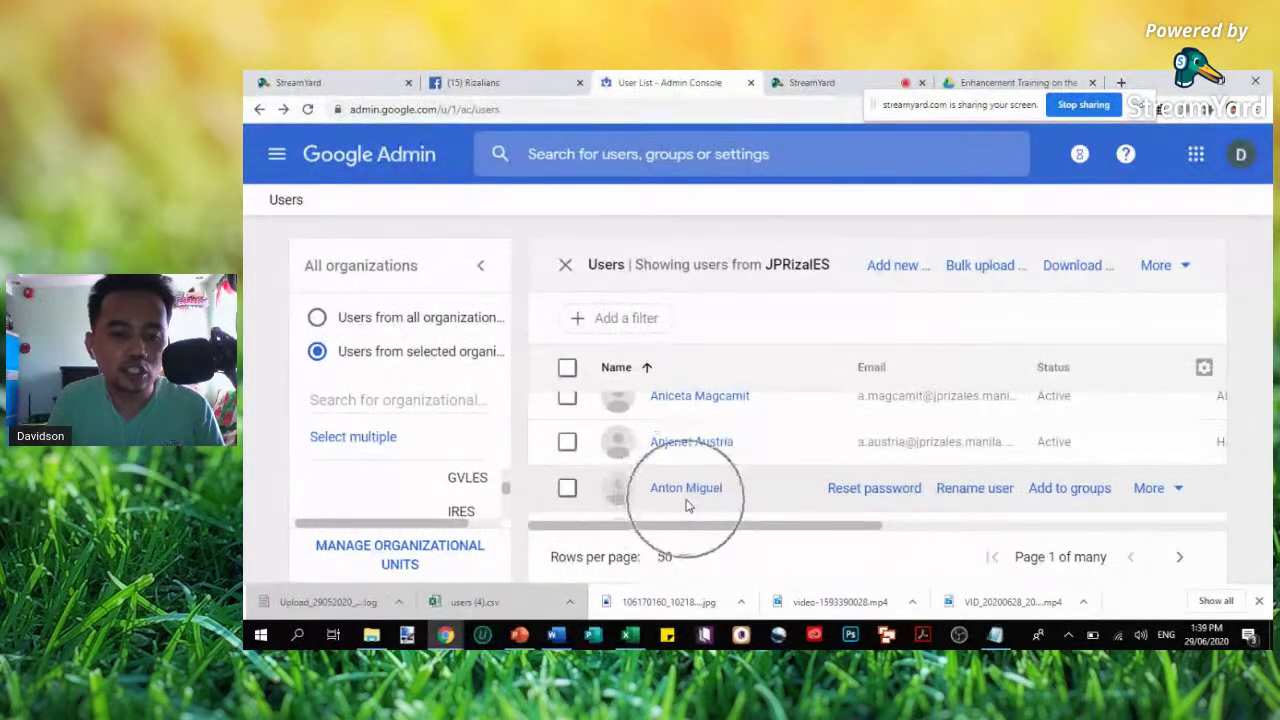
click(630, 636)
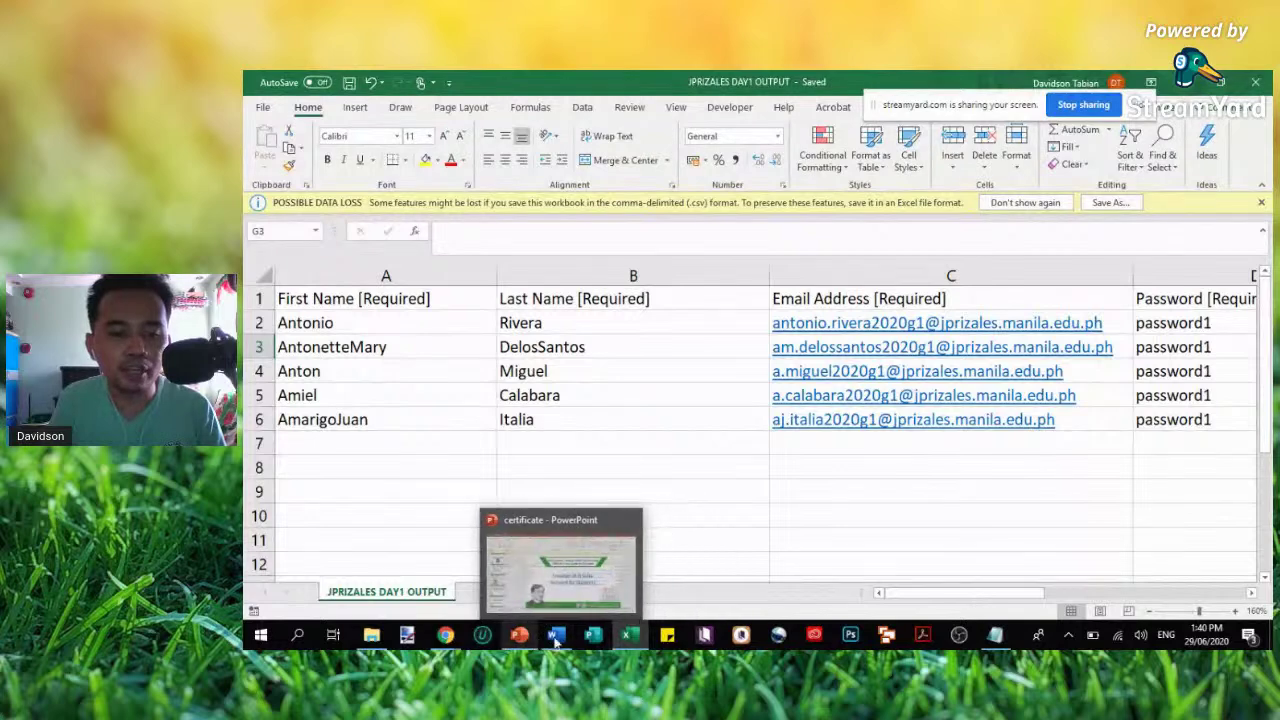
mouse_move(445, 636)
click(366, 560)
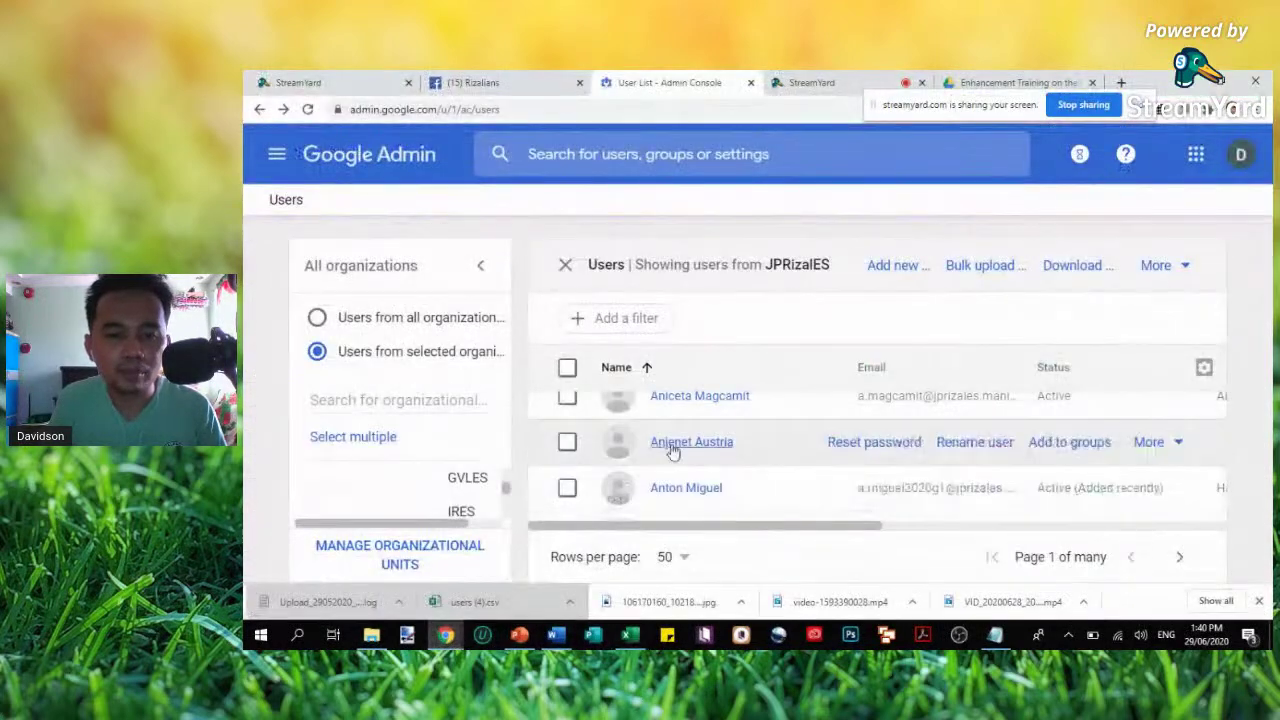
scroll(687, 452, up, 5)
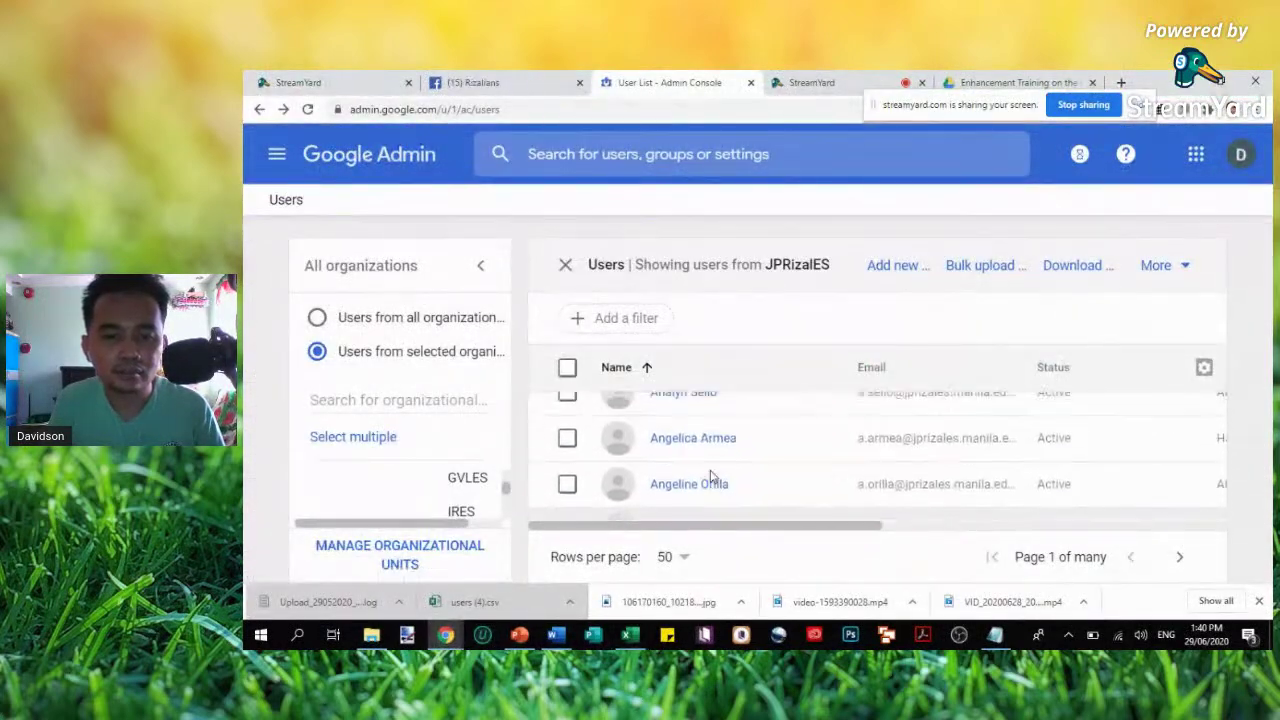
scroll(709, 474, up, 3)
scroll(709, 474, down, 1)
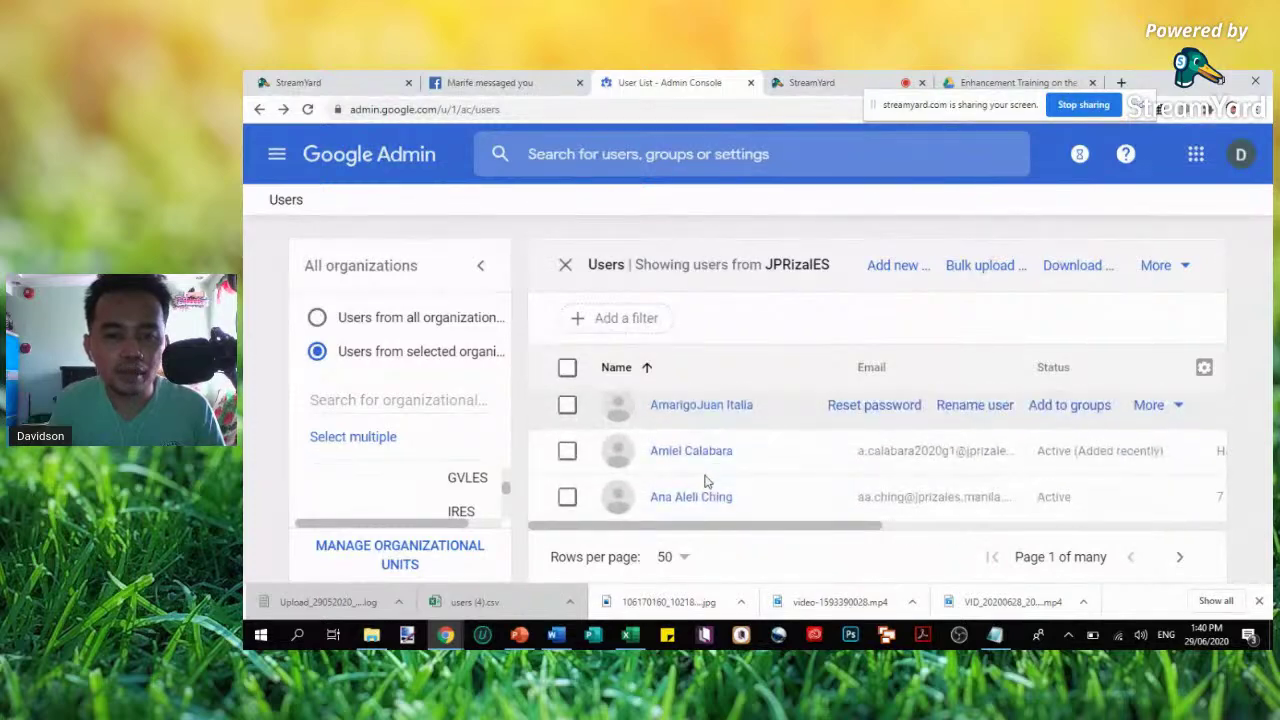
key(ctrl)
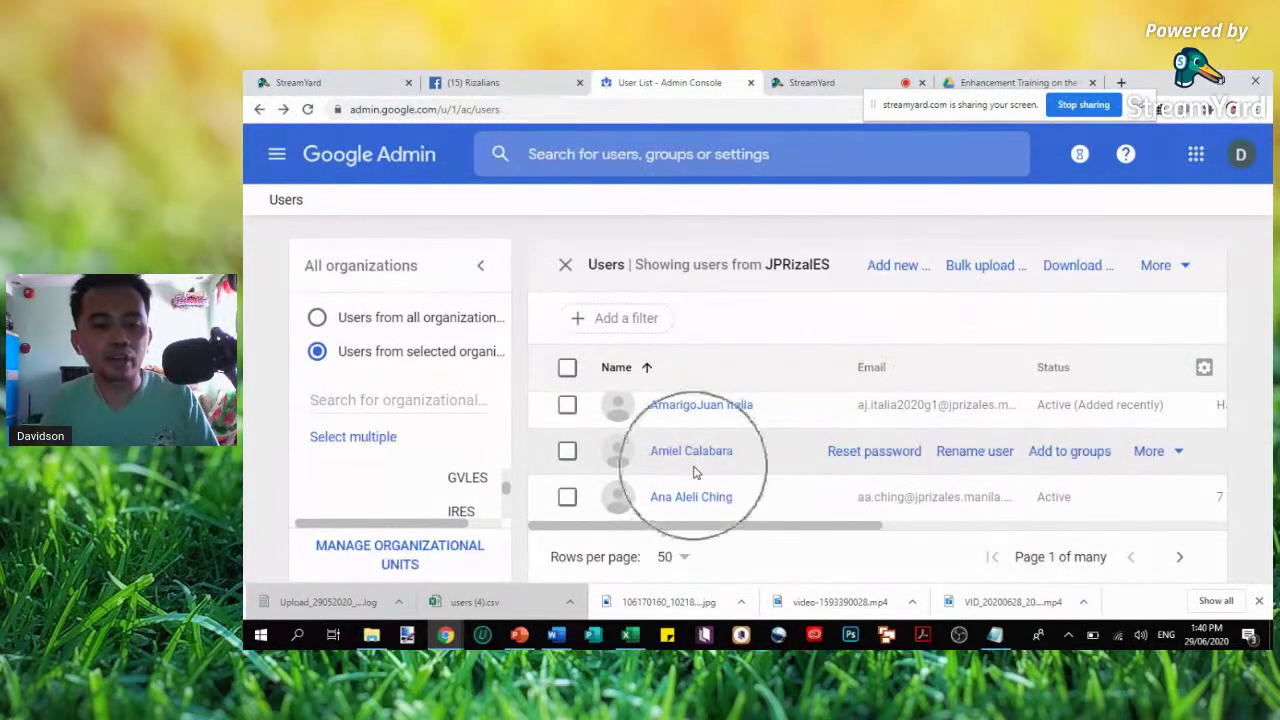
key(ctrl)
key(ctrl)
key(ctrl)
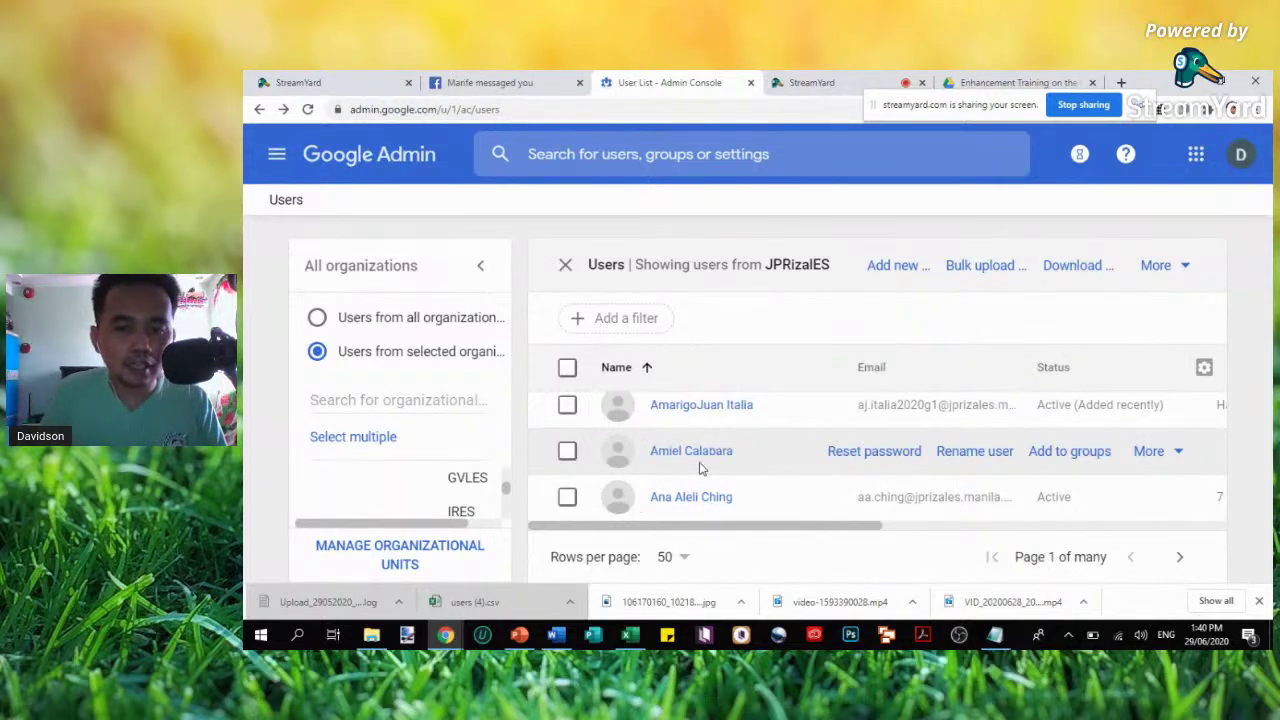
scroll(700, 468, up, 1)
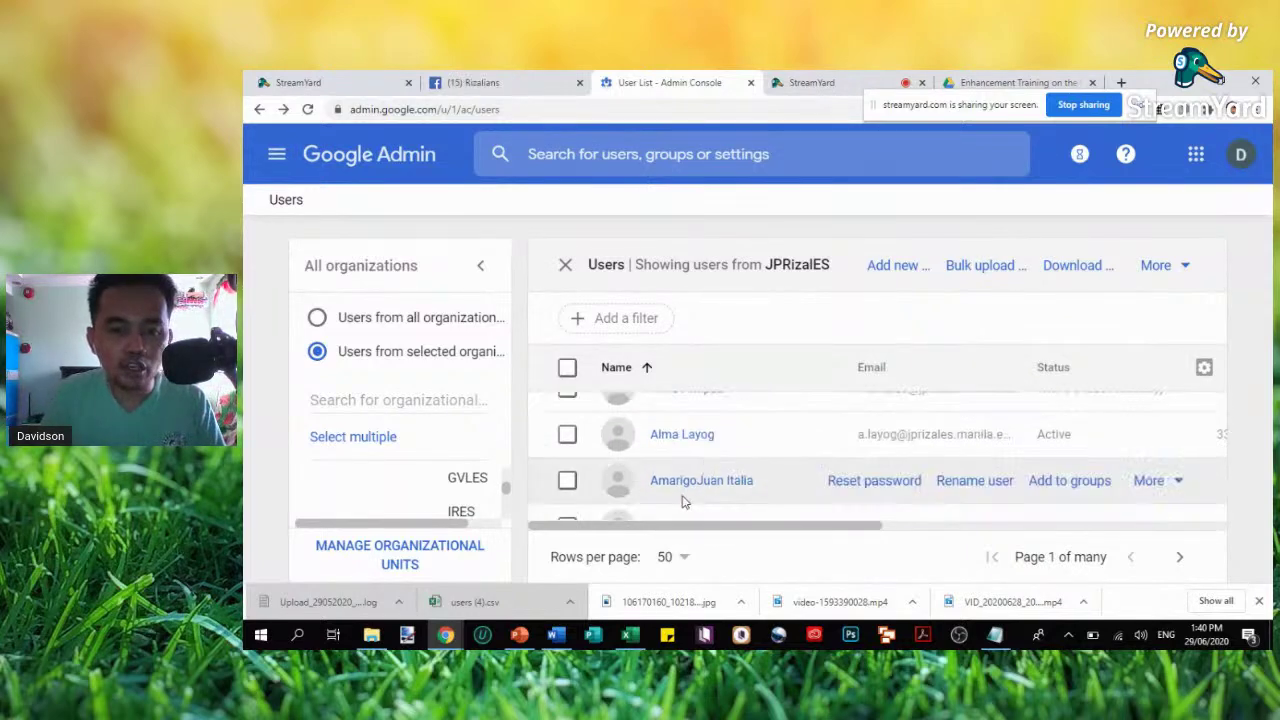
key(ctrl)
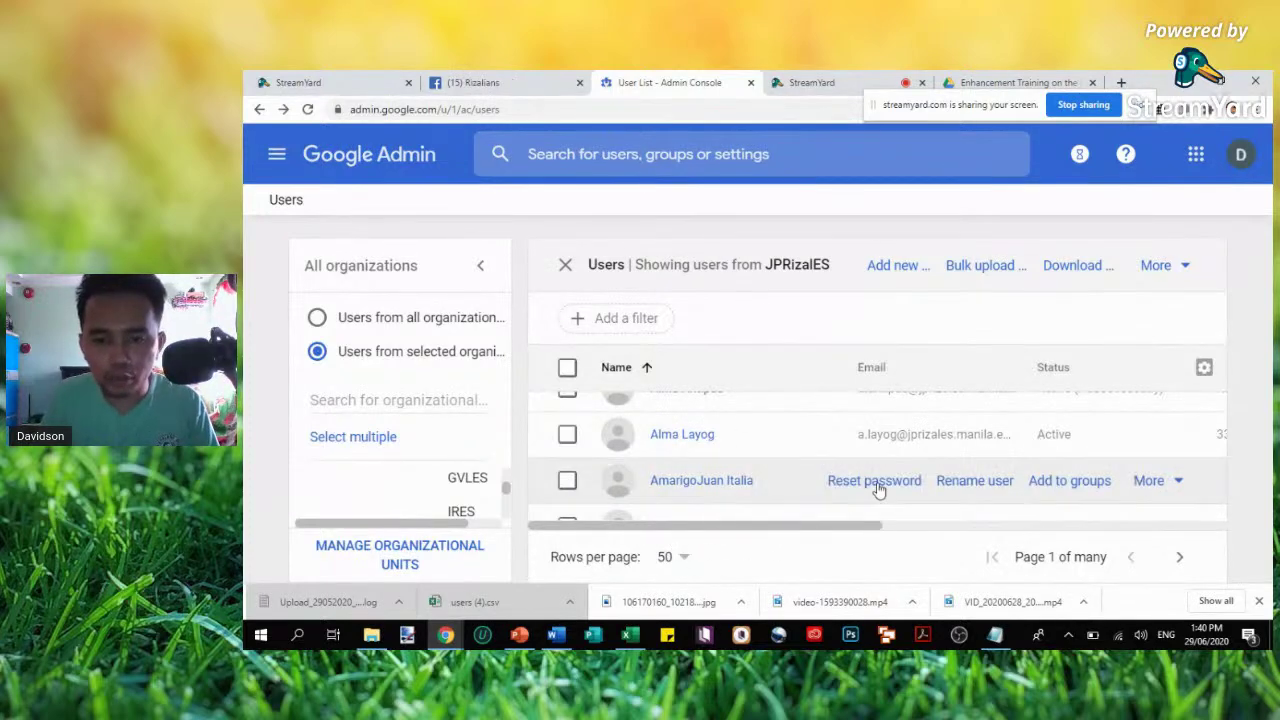
drag(846, 526, 903, 527)
mouse_move(757, 500)
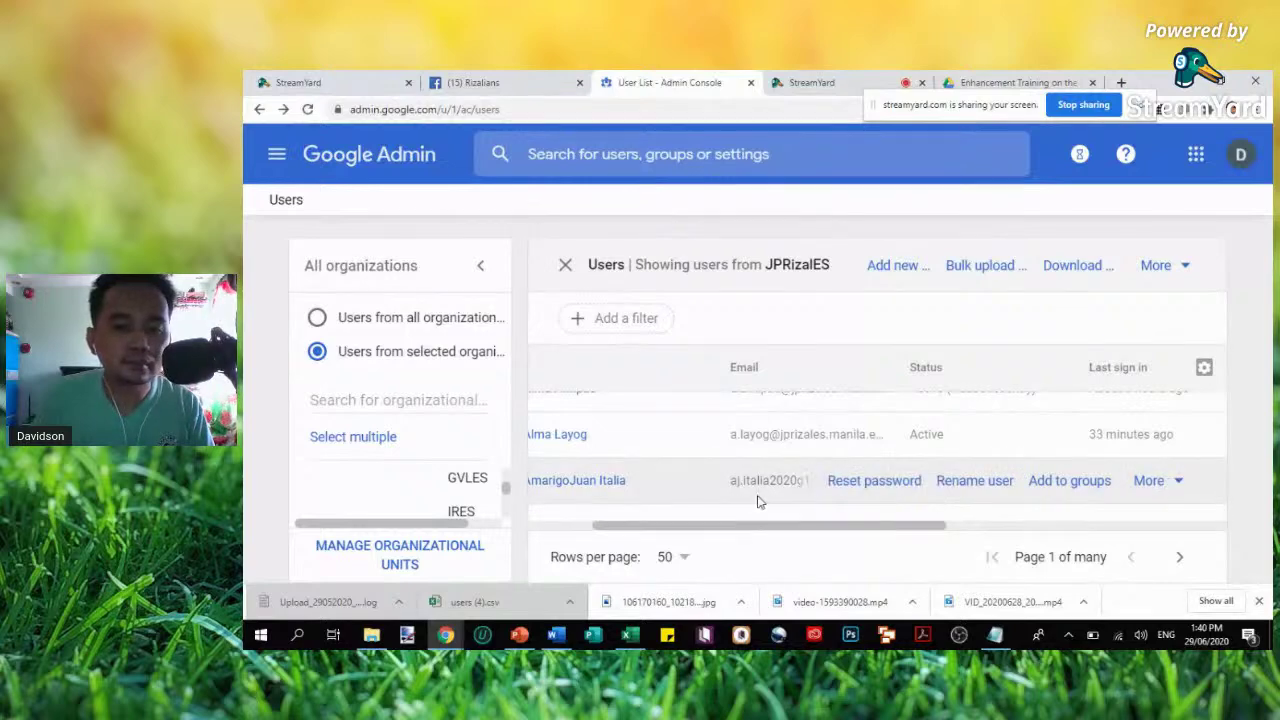
click(1257, 112)
click(1155, 250)
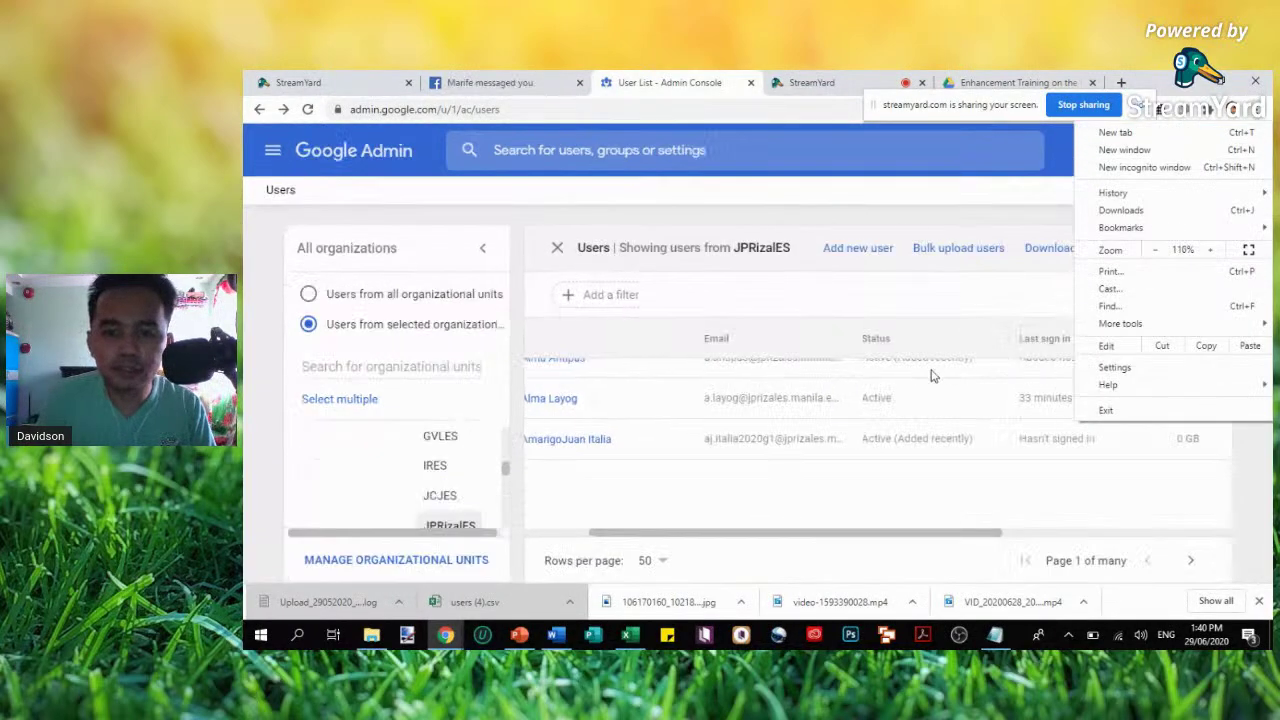
click(930, 375)
scroll(766, 432, up, 5)
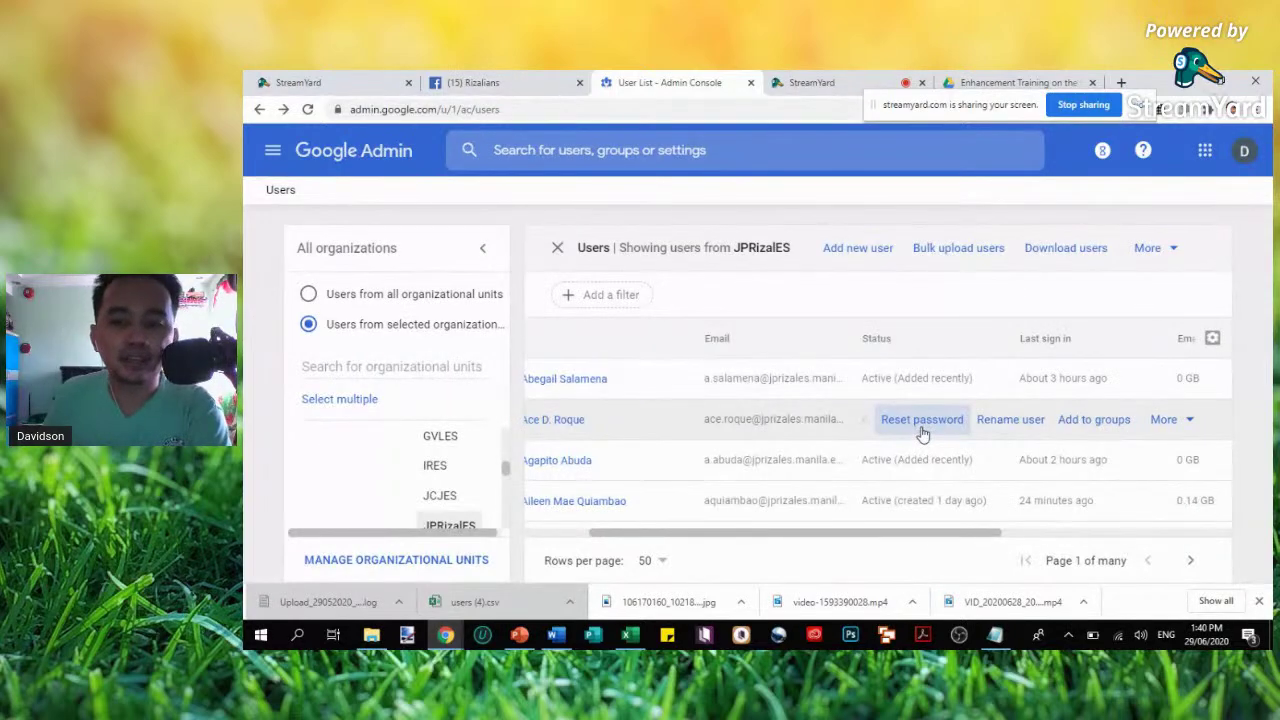
scroll(922, 434, down, 1)
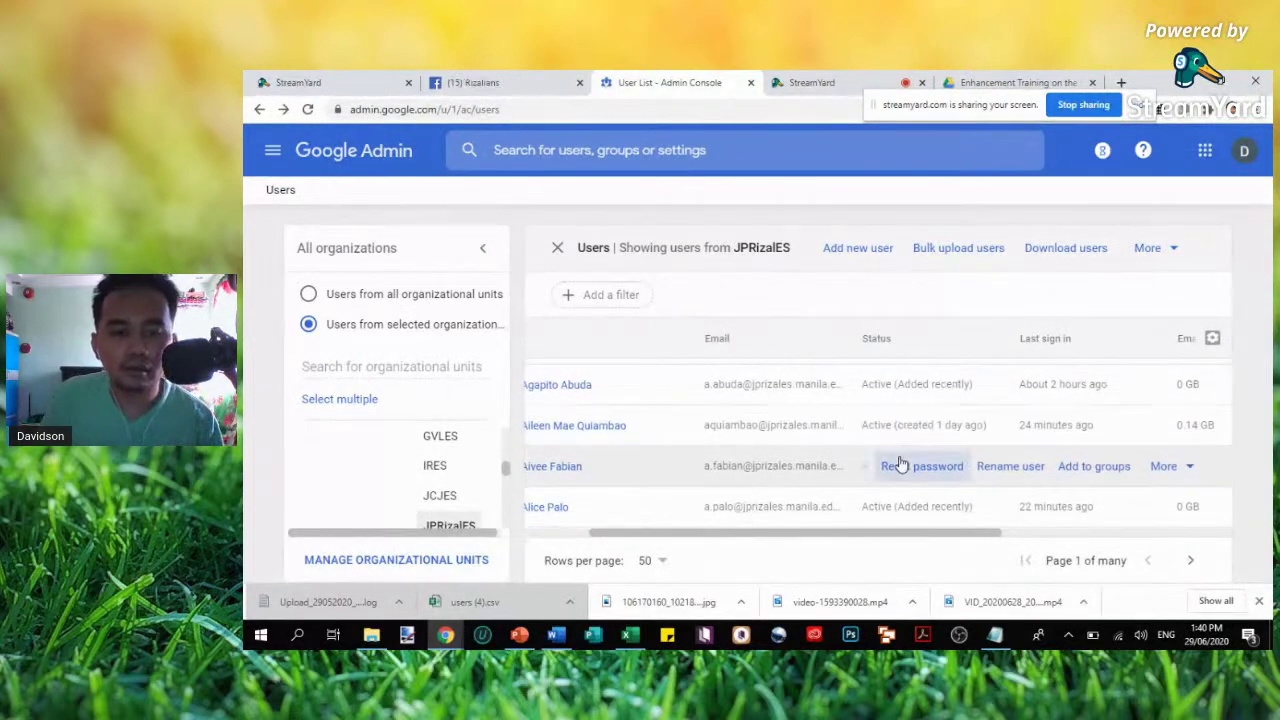
scroll(900, 466, down, 2)
scroll(875, 458, left, 3)
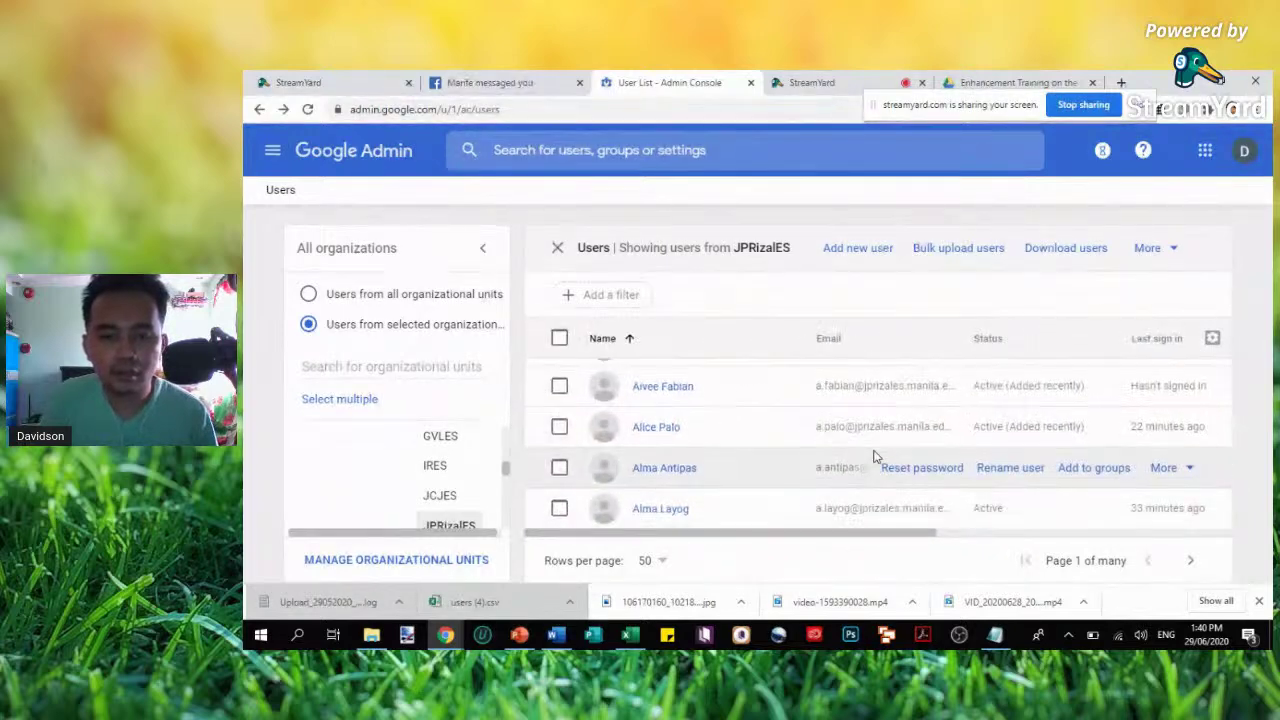
scroll(873, 457, down, 2)
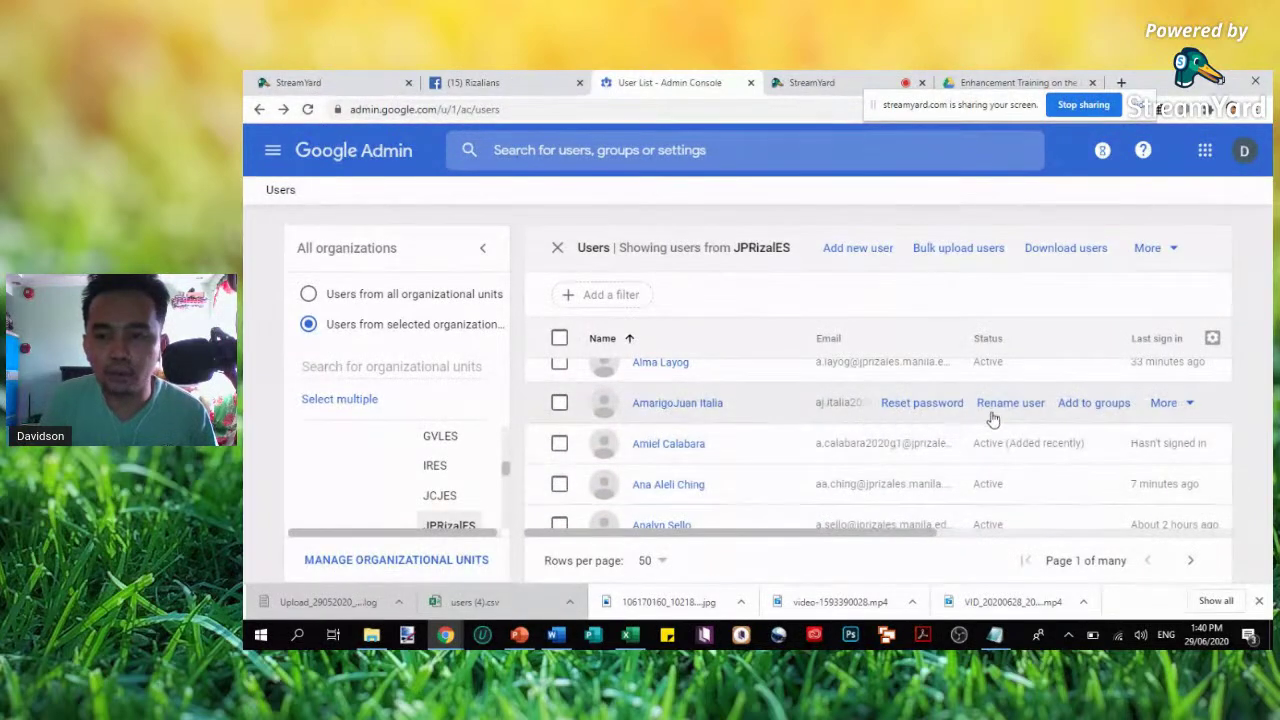
click(1003, 405)
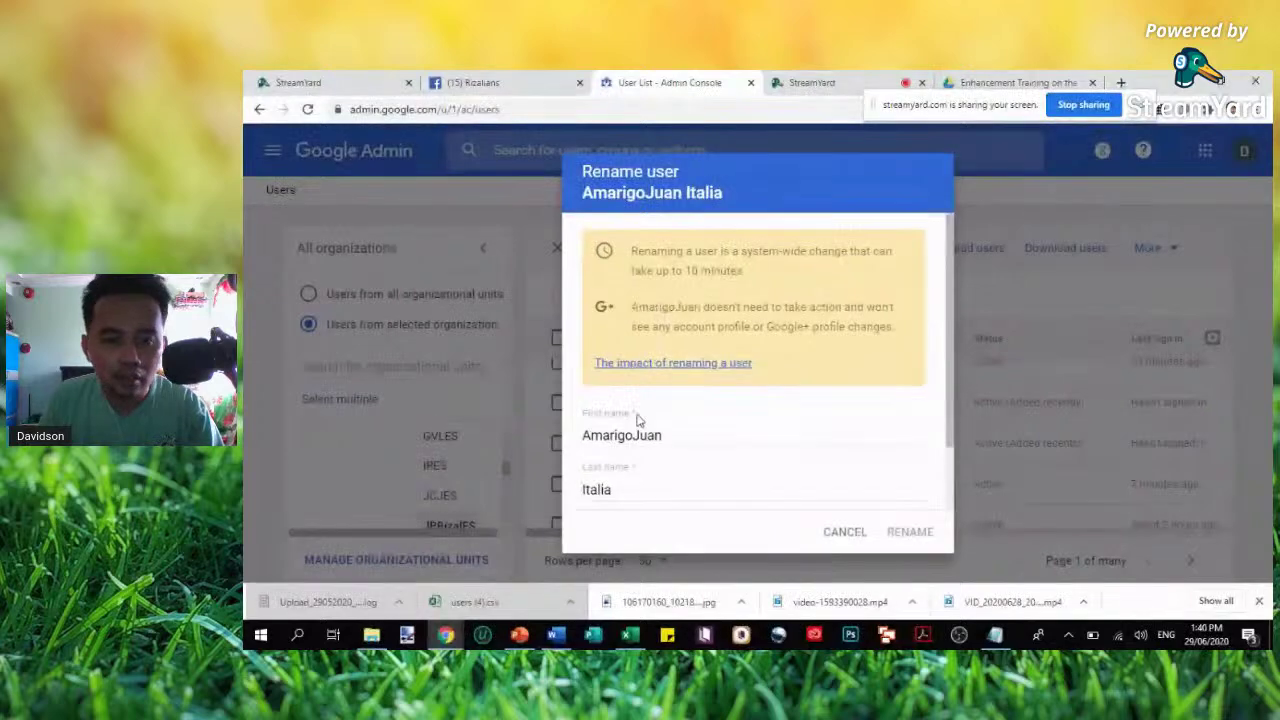
- Change the first name to 'Amarigo Juan', save it, and bring up the JPRIZALES DAY1 OUTPUT workbook
click(627, 435)
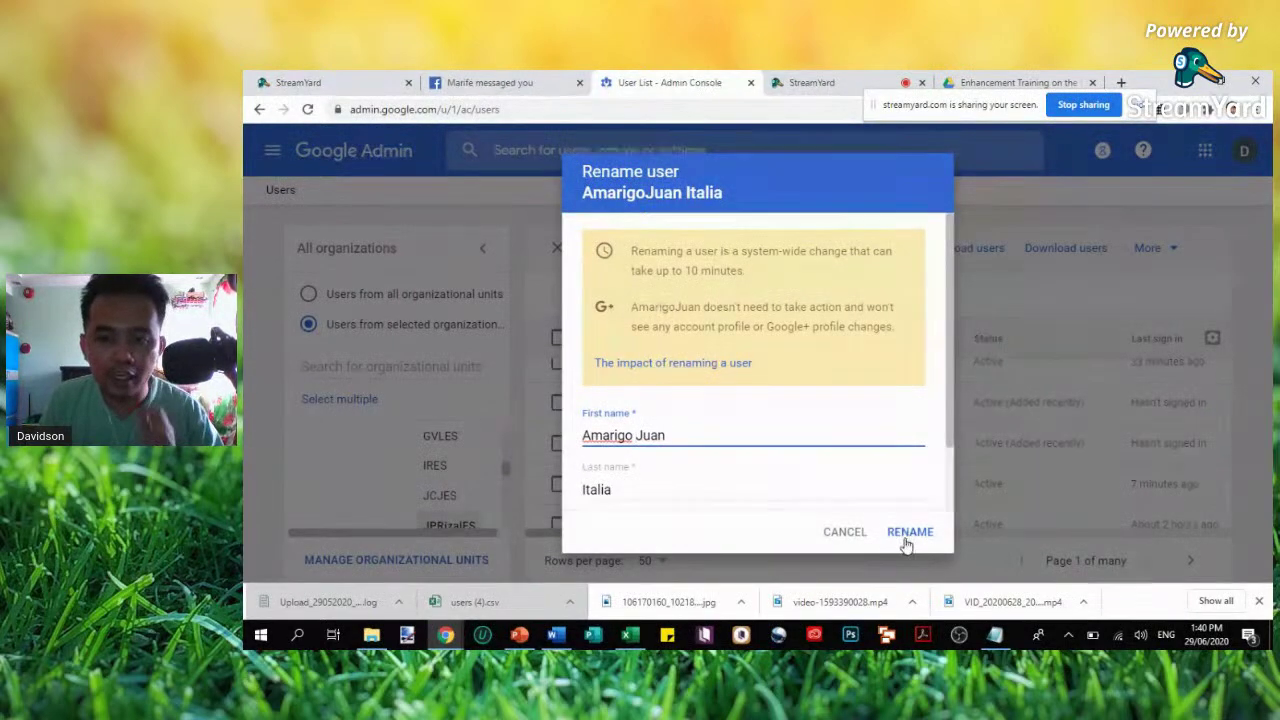
click(908, 532)
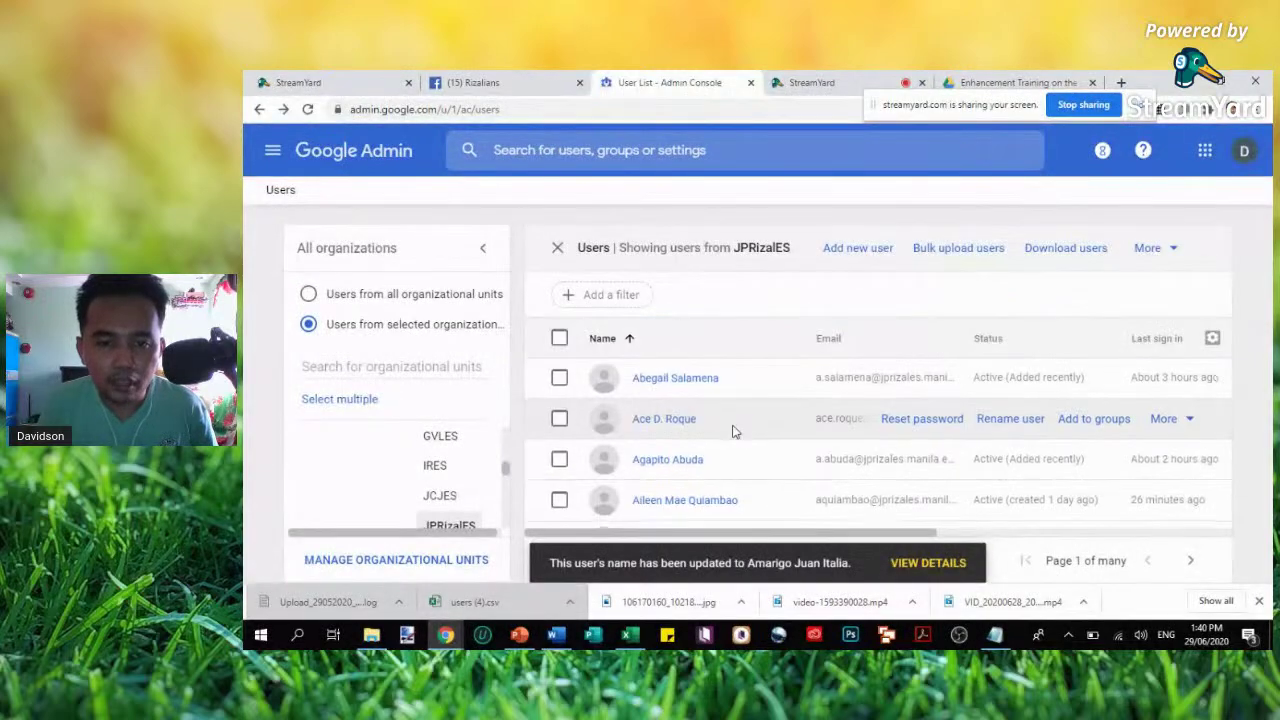
scroll(735, 428, down, 5)
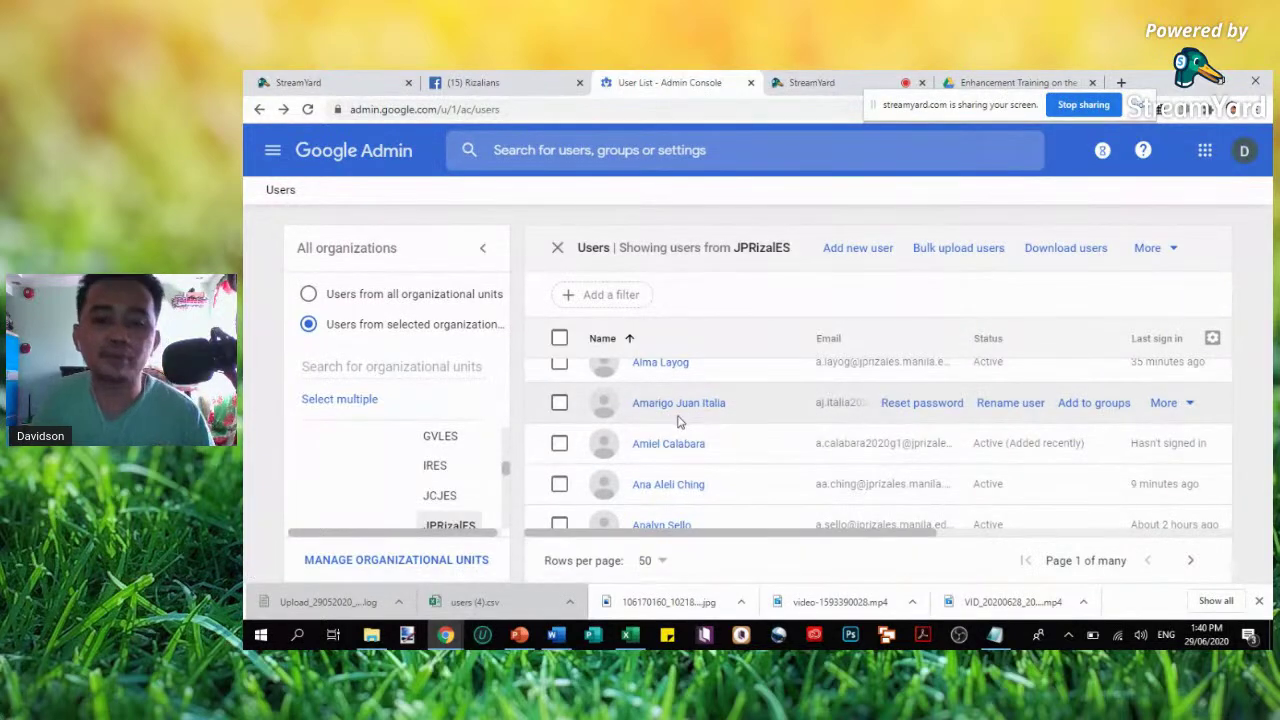
click(630, 635)
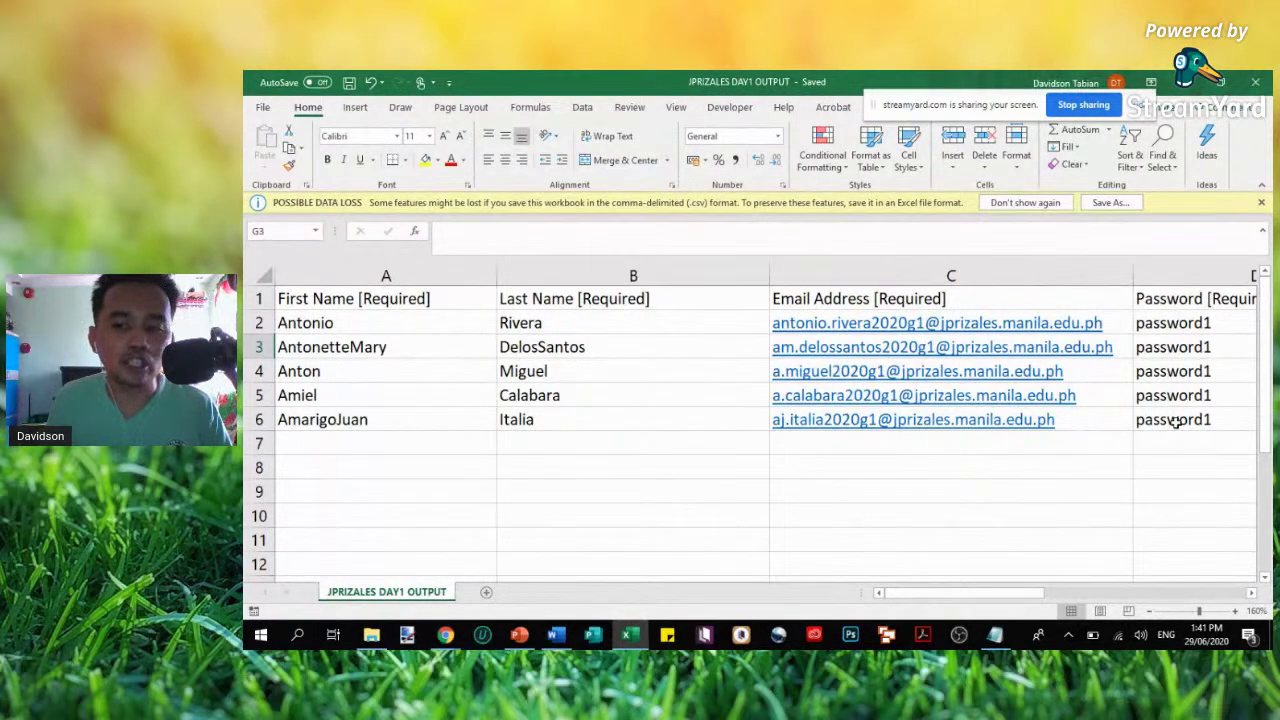
- Copy the renamed user's email address from cell C6
click(1176, 422)
mouse_move(888, 594)
mouse_down()
mouse_move(925, 594)
mouse_move(904, 596)
mouse_up()
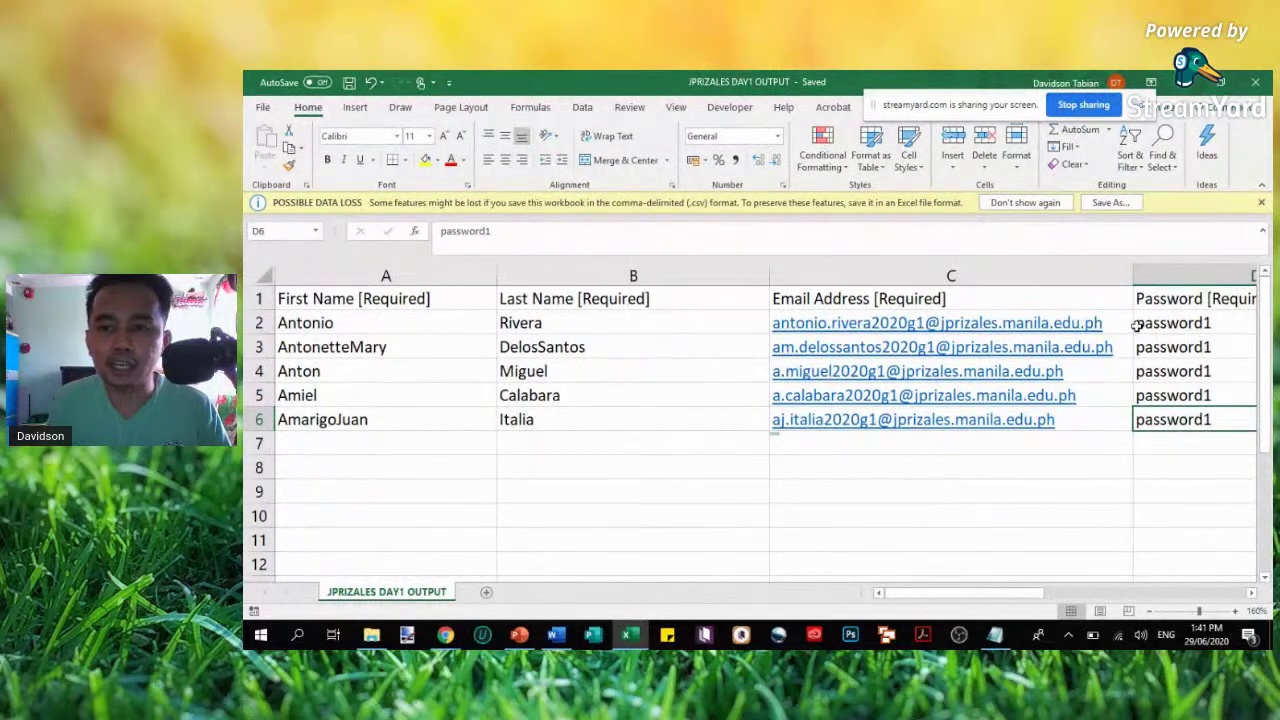
click(1101, 417)
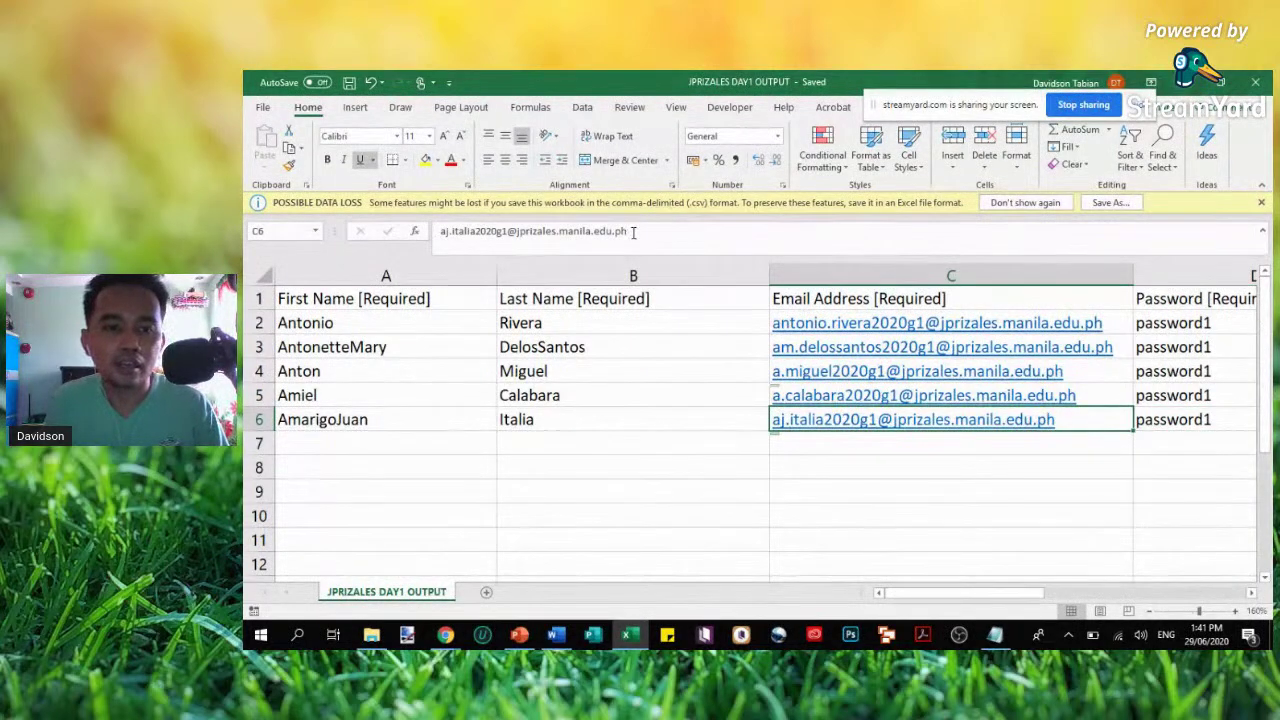
drag(630, 231, 440, 231)
key(ctrl+c)
- Switch back to the Admin console window in Chrome
mouse_move(445, 635)
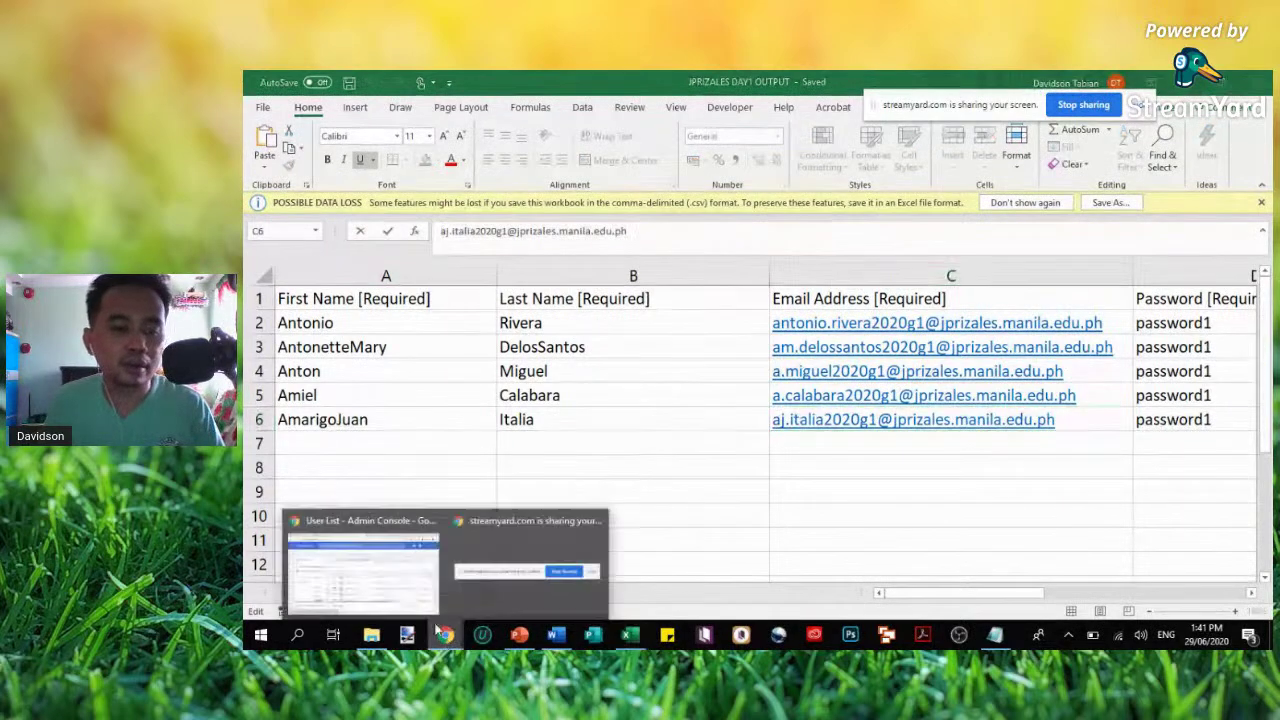
click(365, 570)
click(1256, 109)
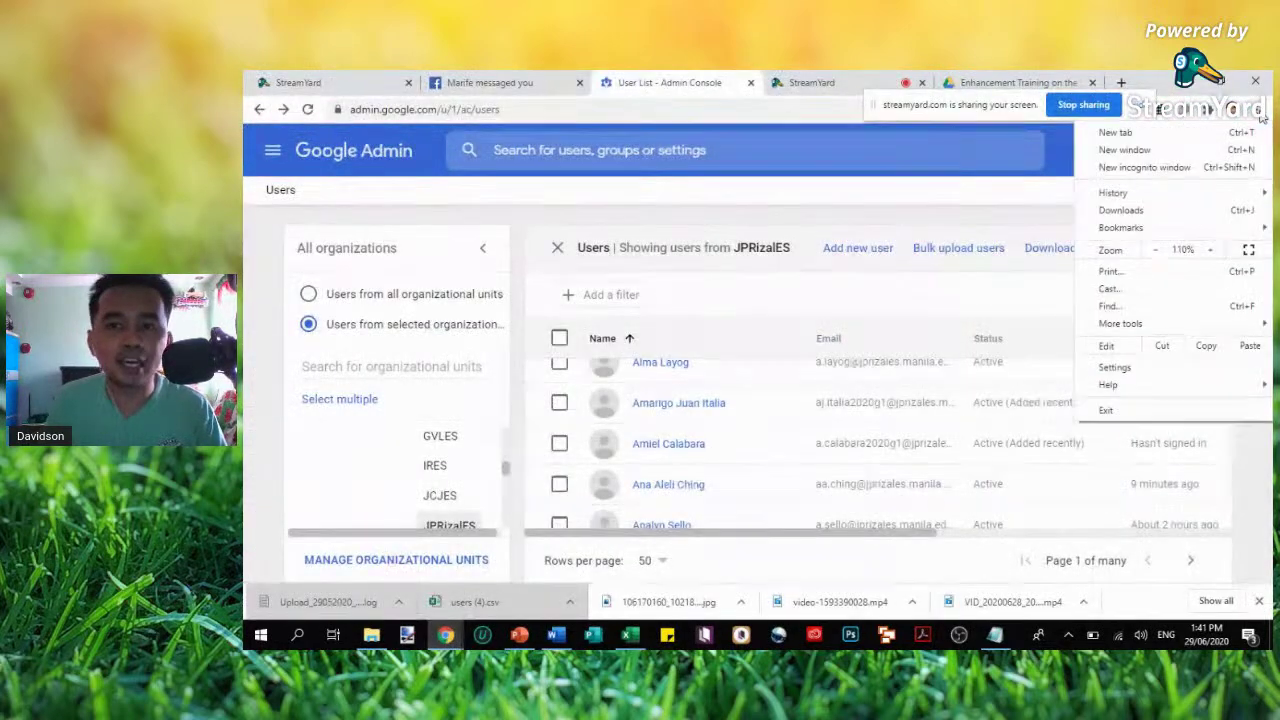
- Open a new incognito window and go to the Google sign-in page
click(1122, 167)
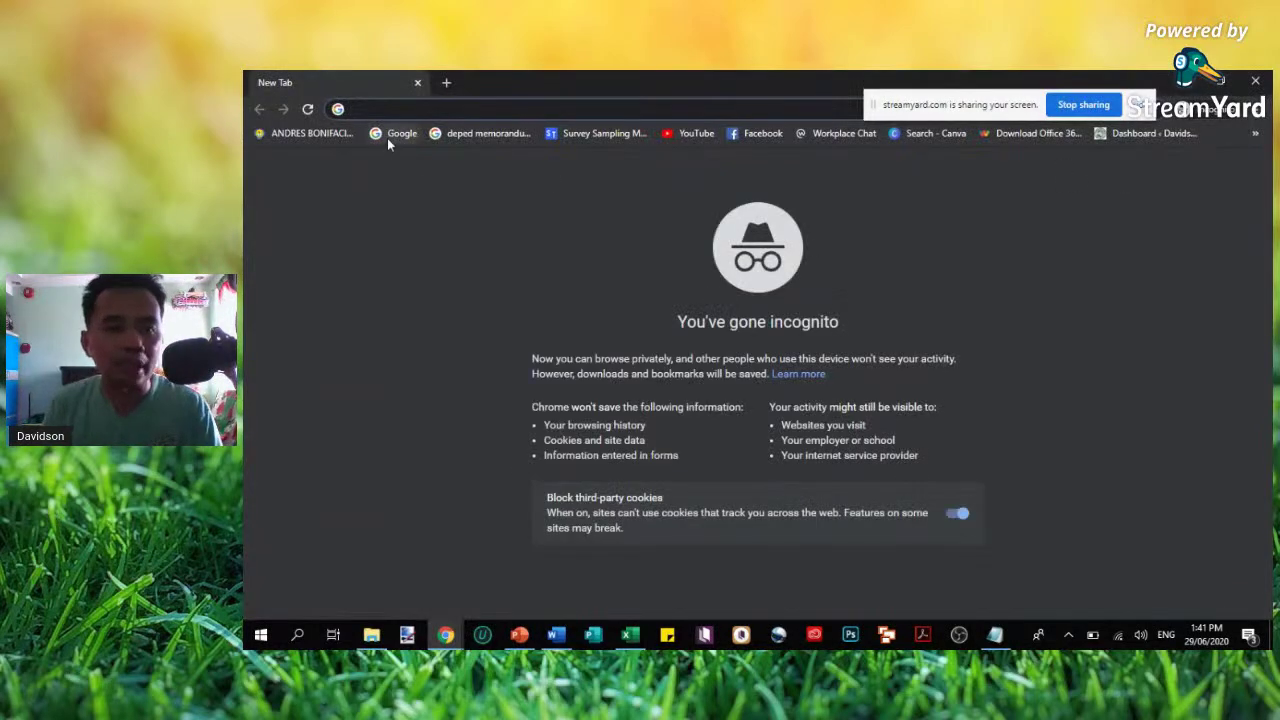
click(387, 136)
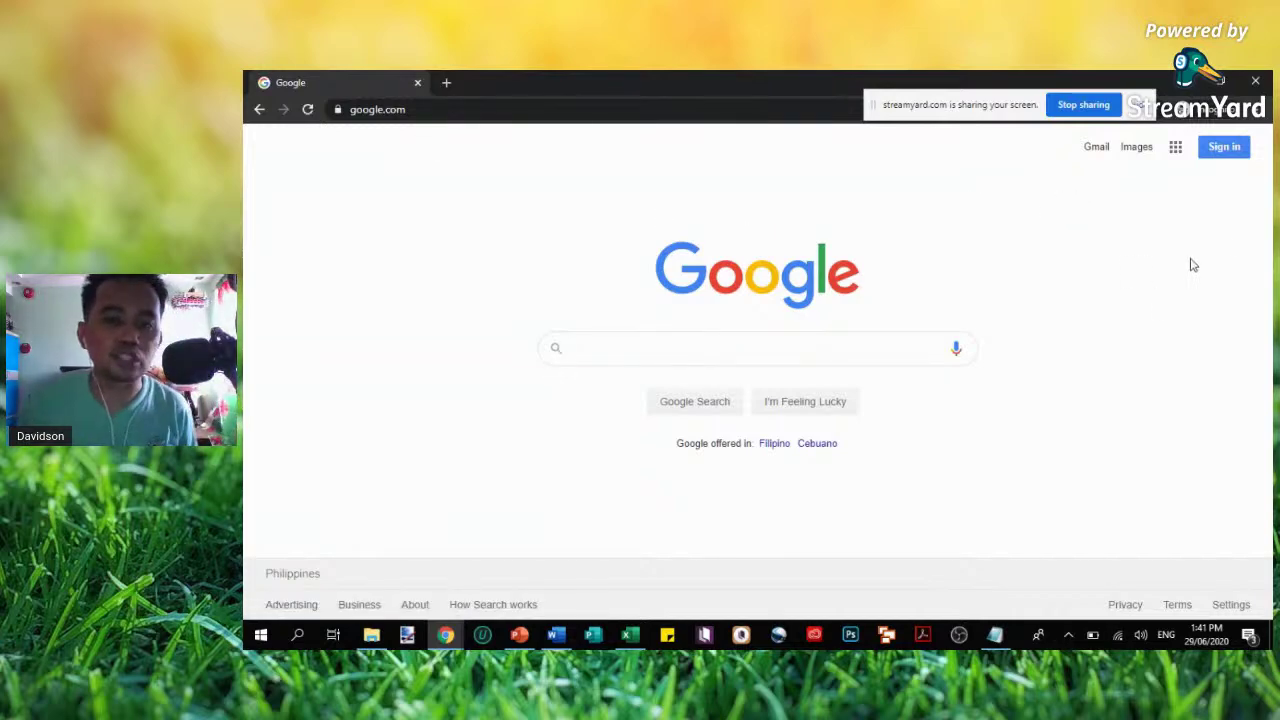
click(1217, 148)
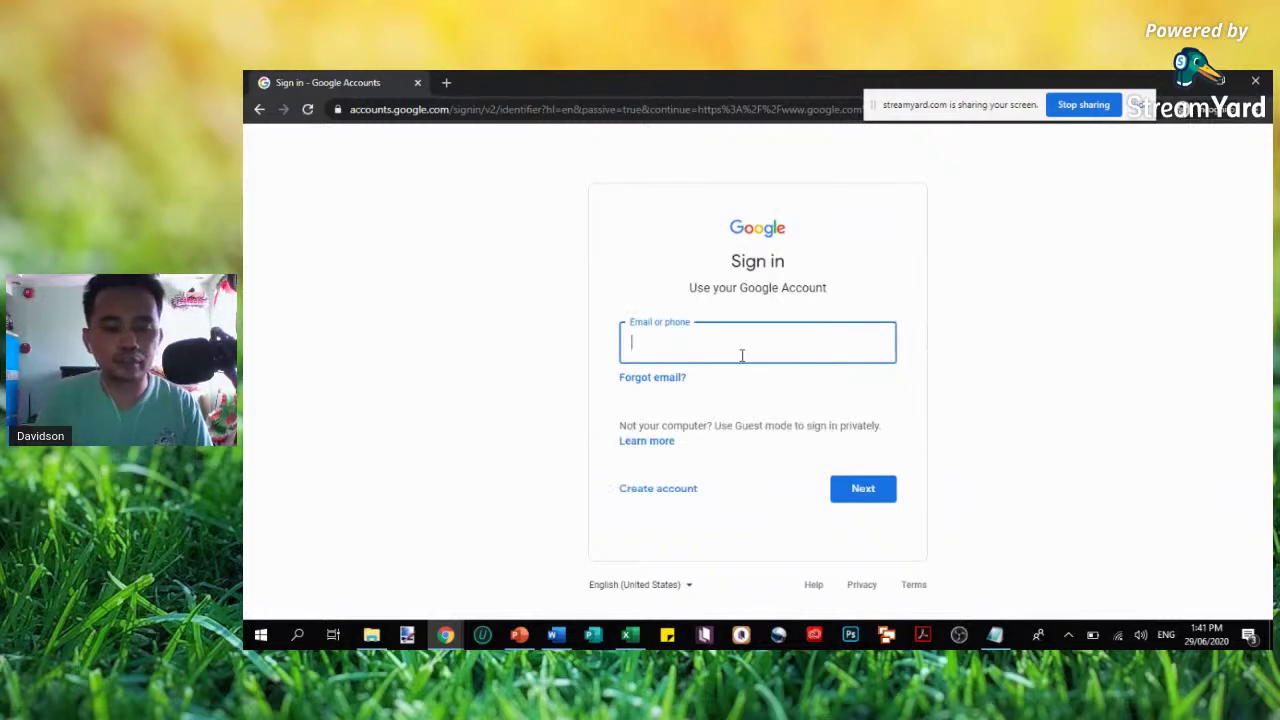
- Sign in with the renamed user's email and initial password, then accept the new account's terms
key(ctrl+v)
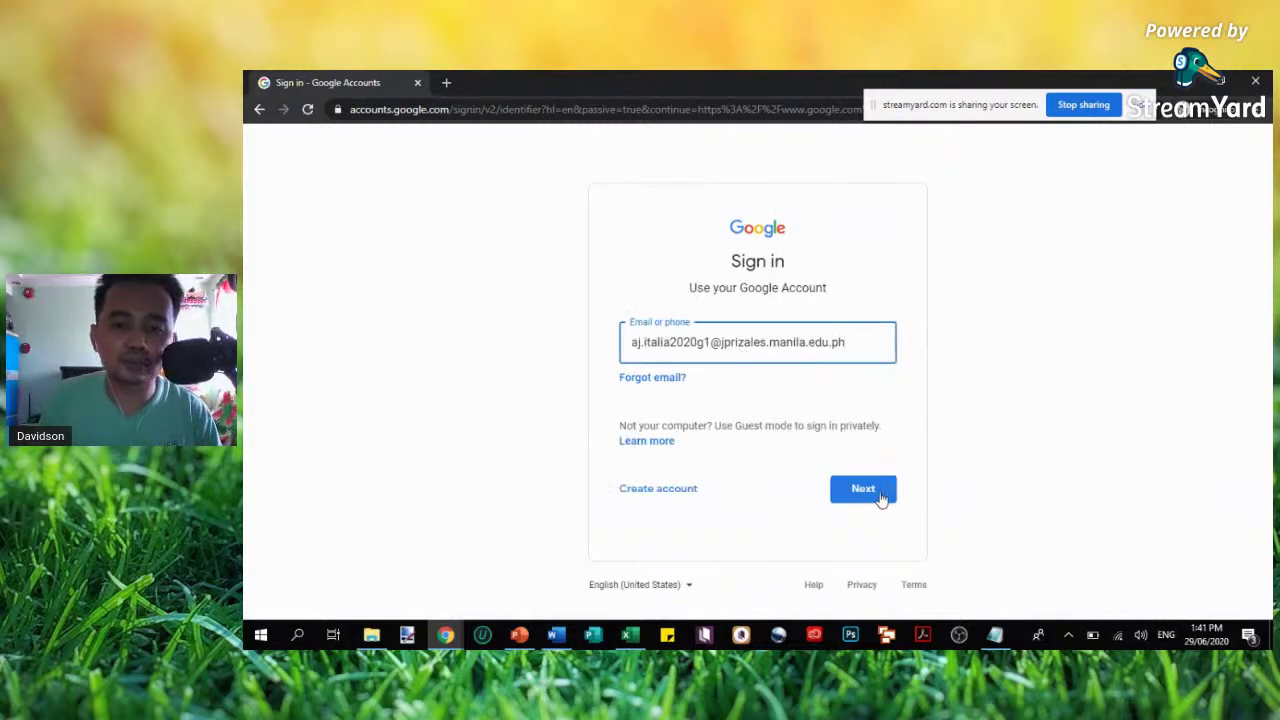
click(879, 490)
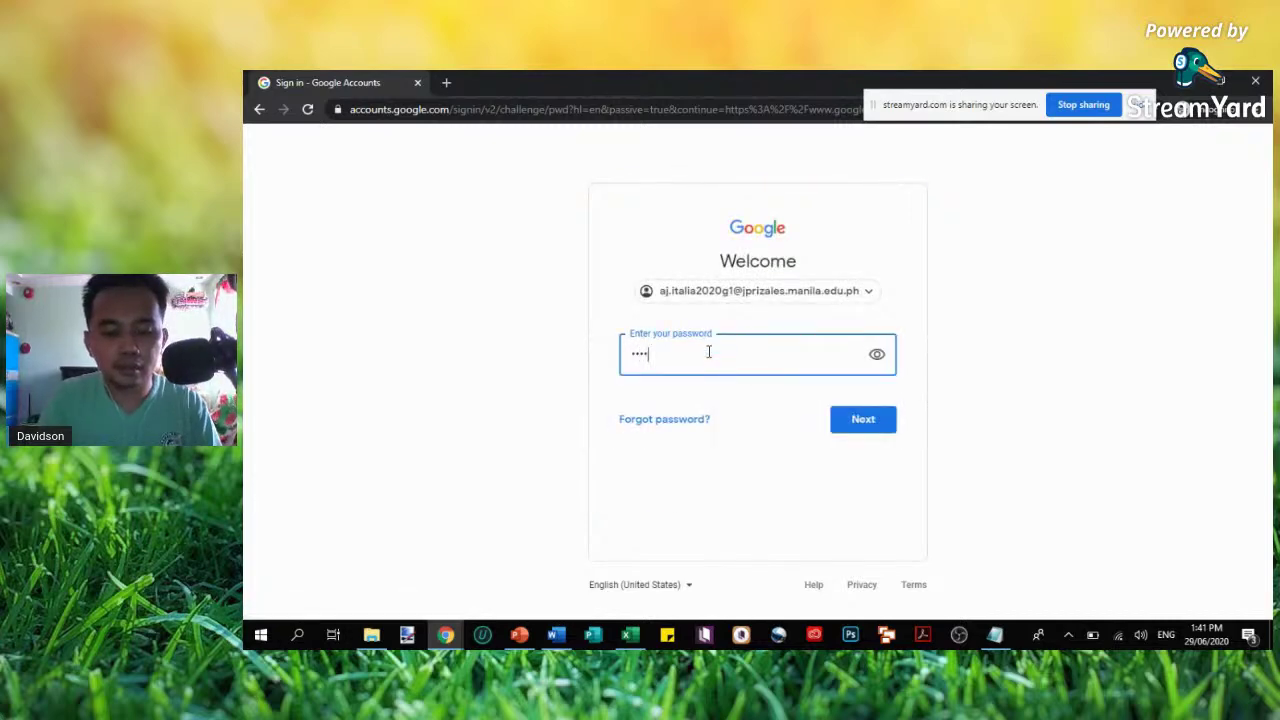
text(•)
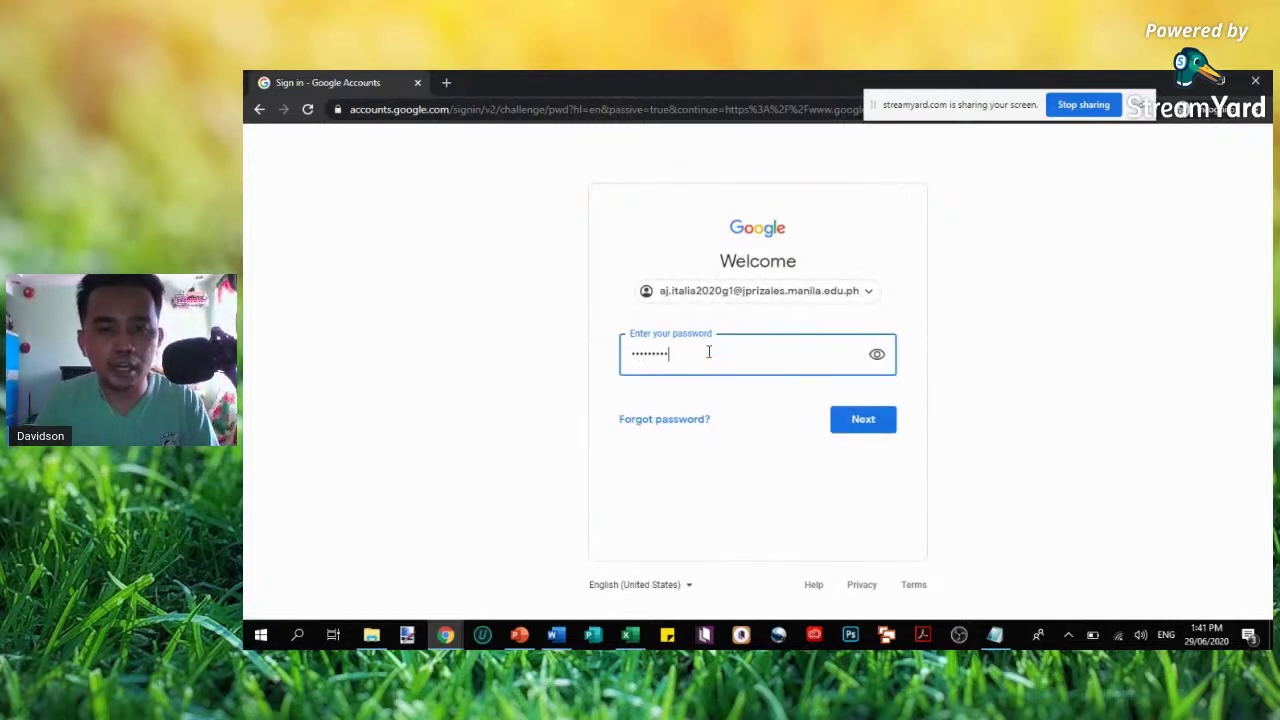
click(876, 355)
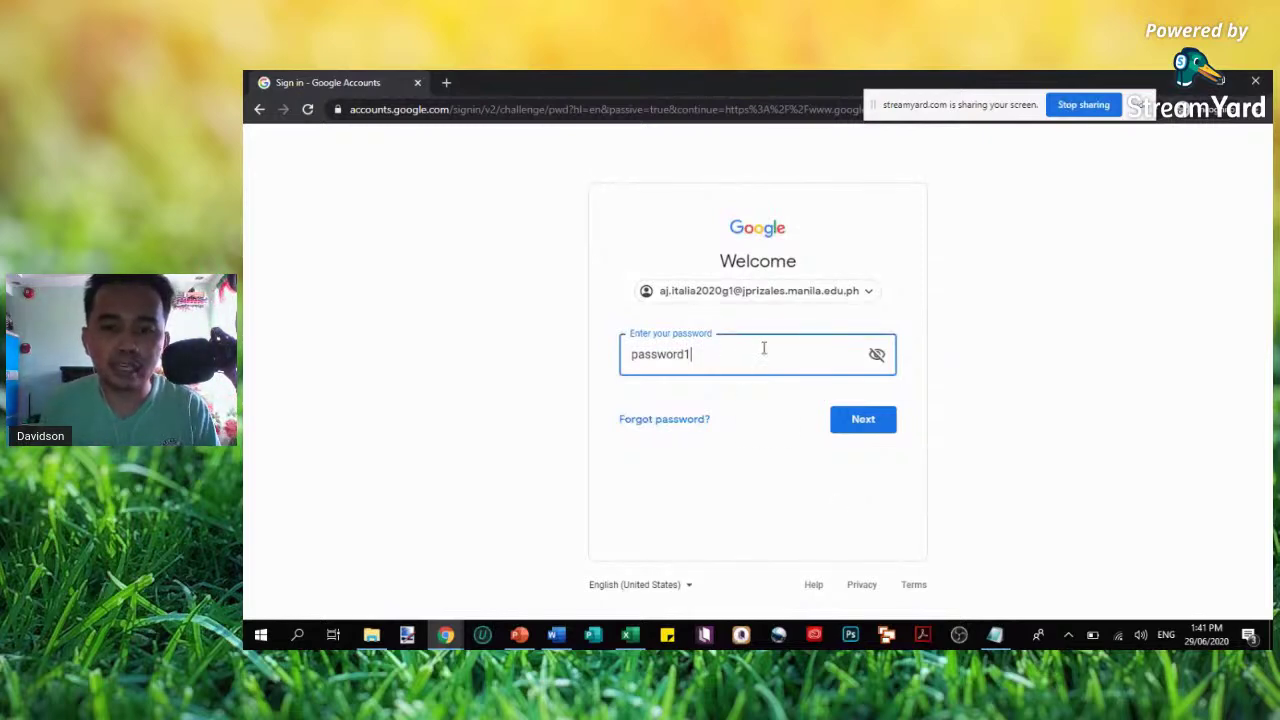
click(876, 357)
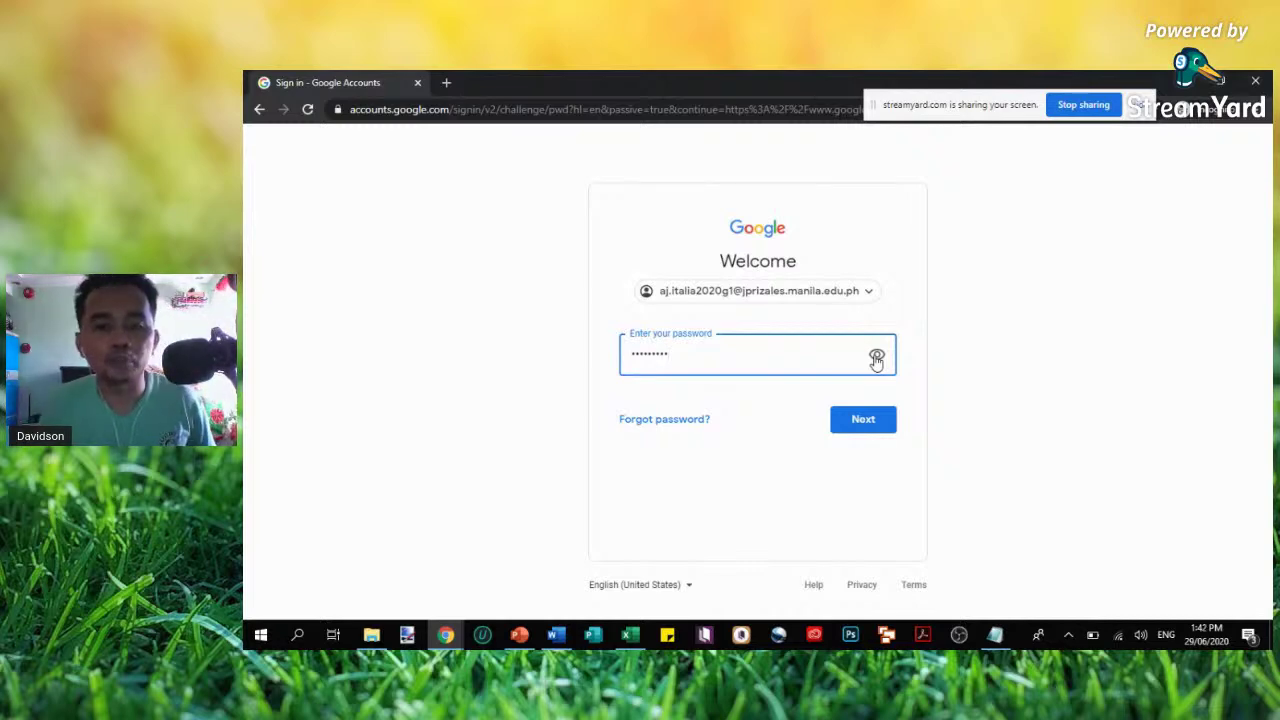
click(876, 357)
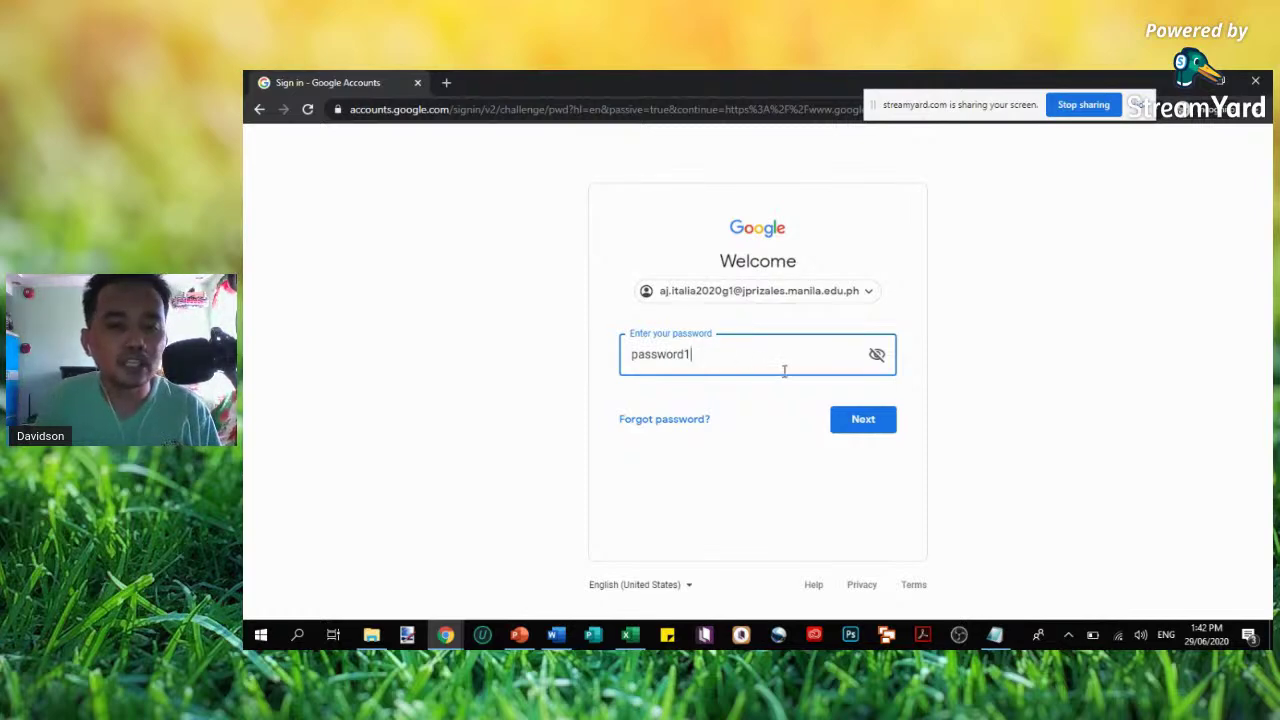
click(857, 434)
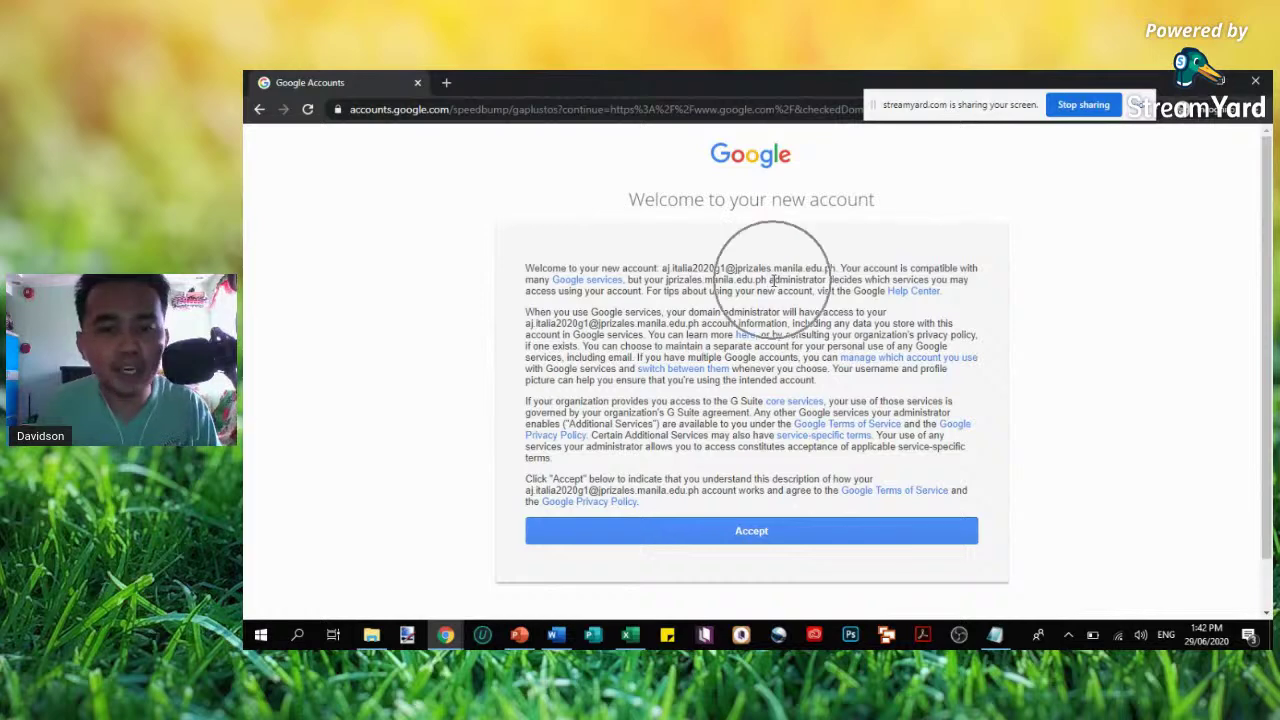
click(750, 531)
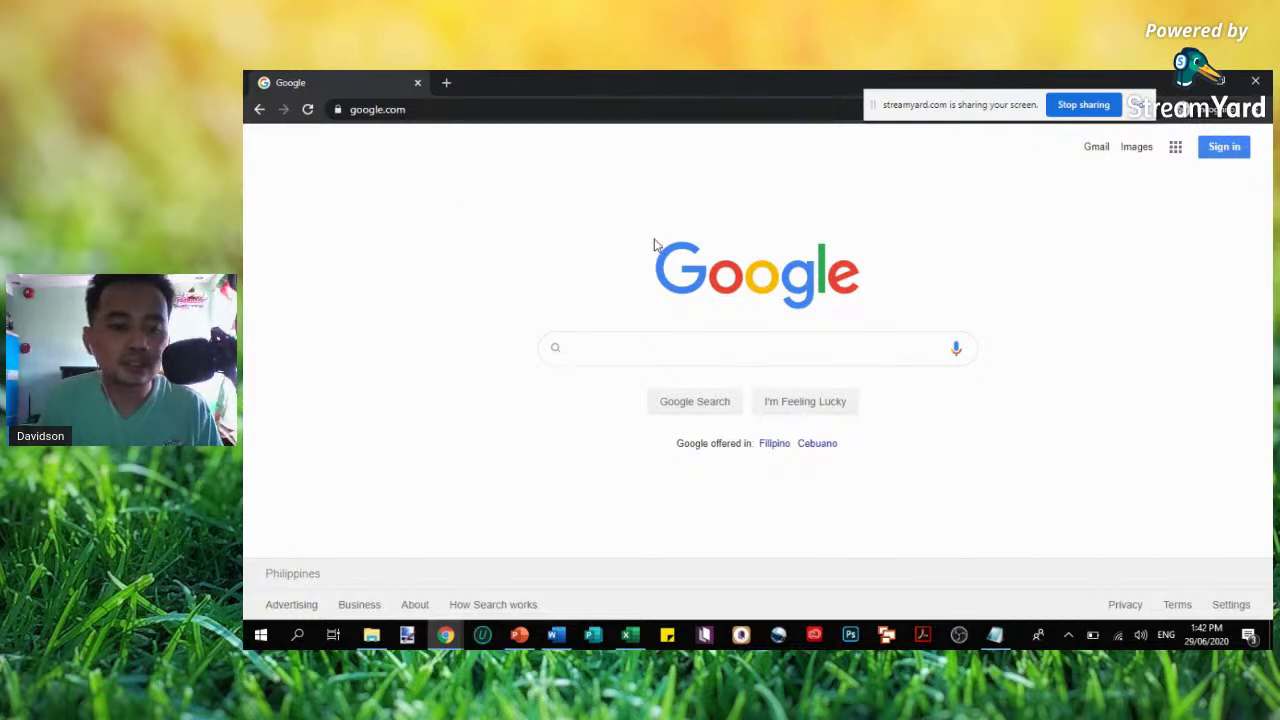
- Reload the Google homepage and open Gmail for the new account
click(309, 112)
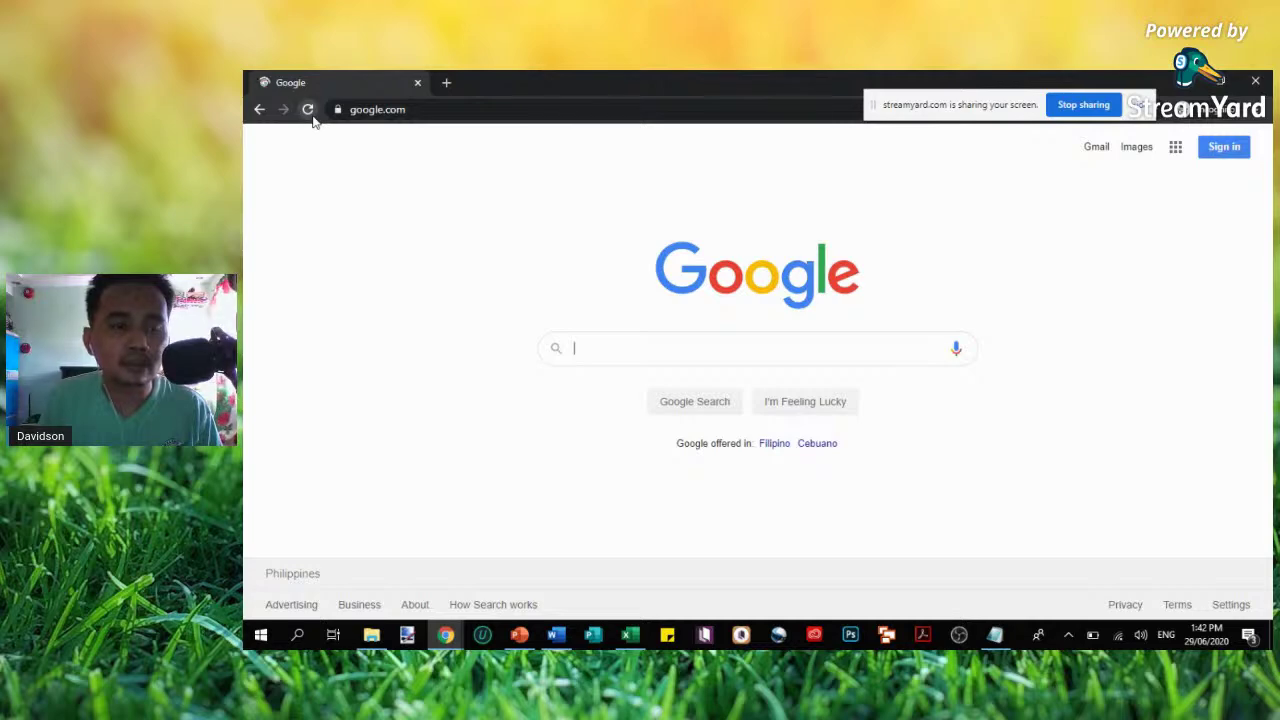
click(1220, 148)
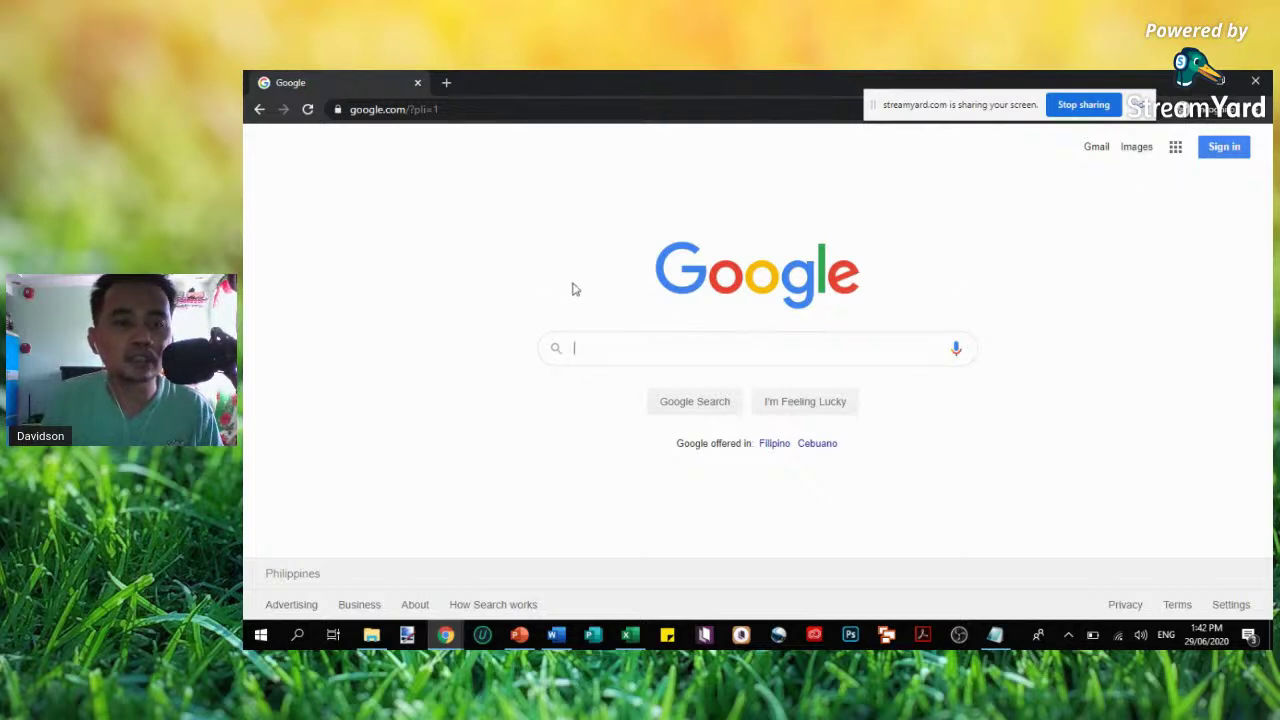
click(1094, 148)
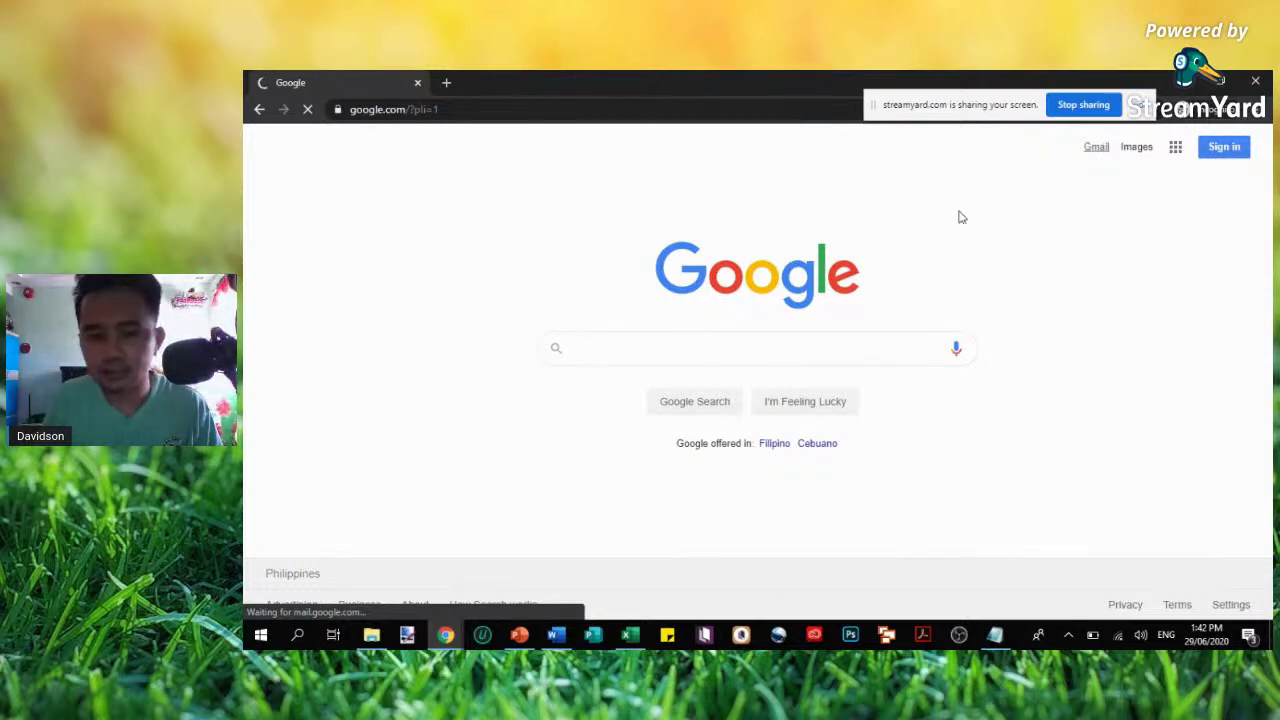
- Reload the Admin console page, then return to the new user's Gmail window
mouse_move(445, 635)
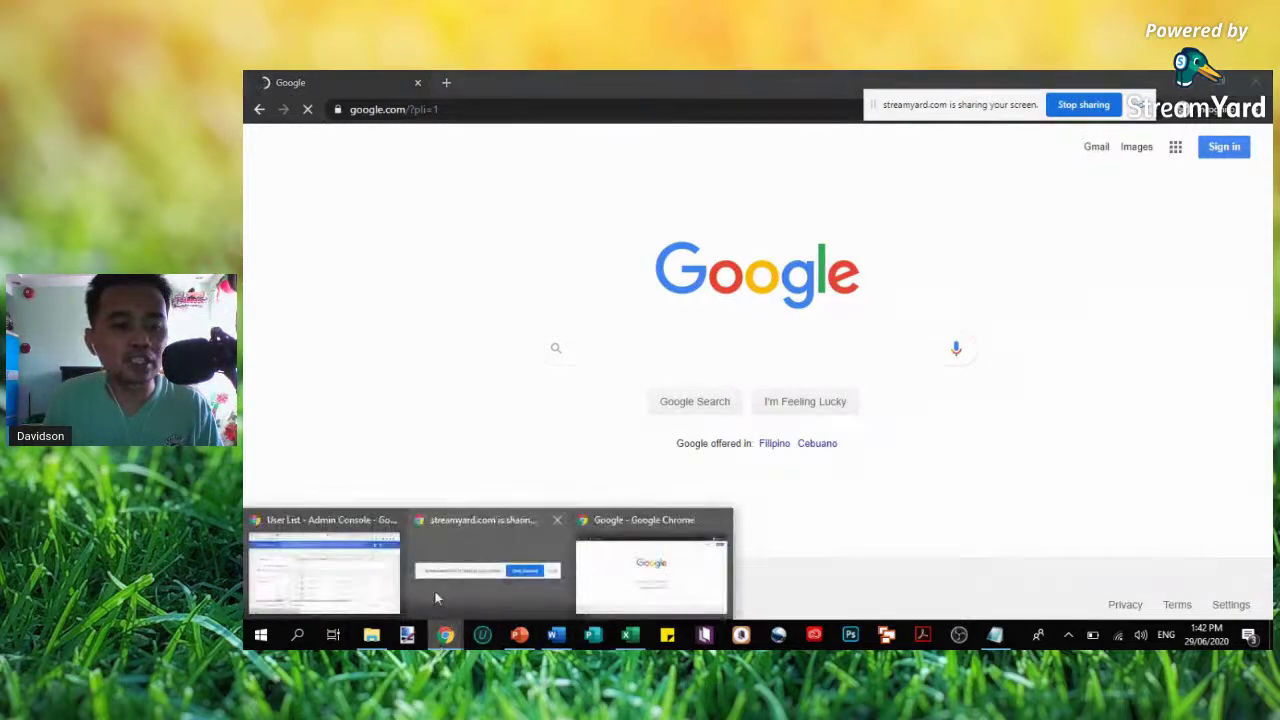
click(333, 572)
click(308, 109)
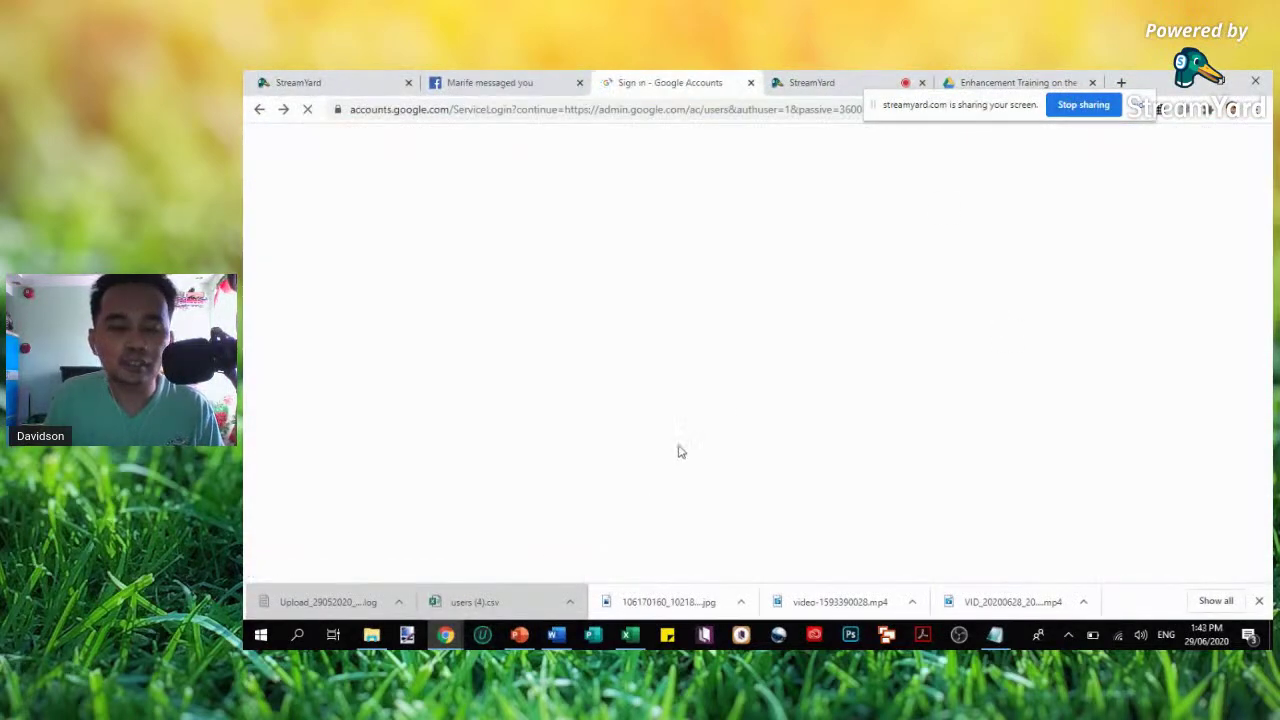
mouse_move(445, 635)
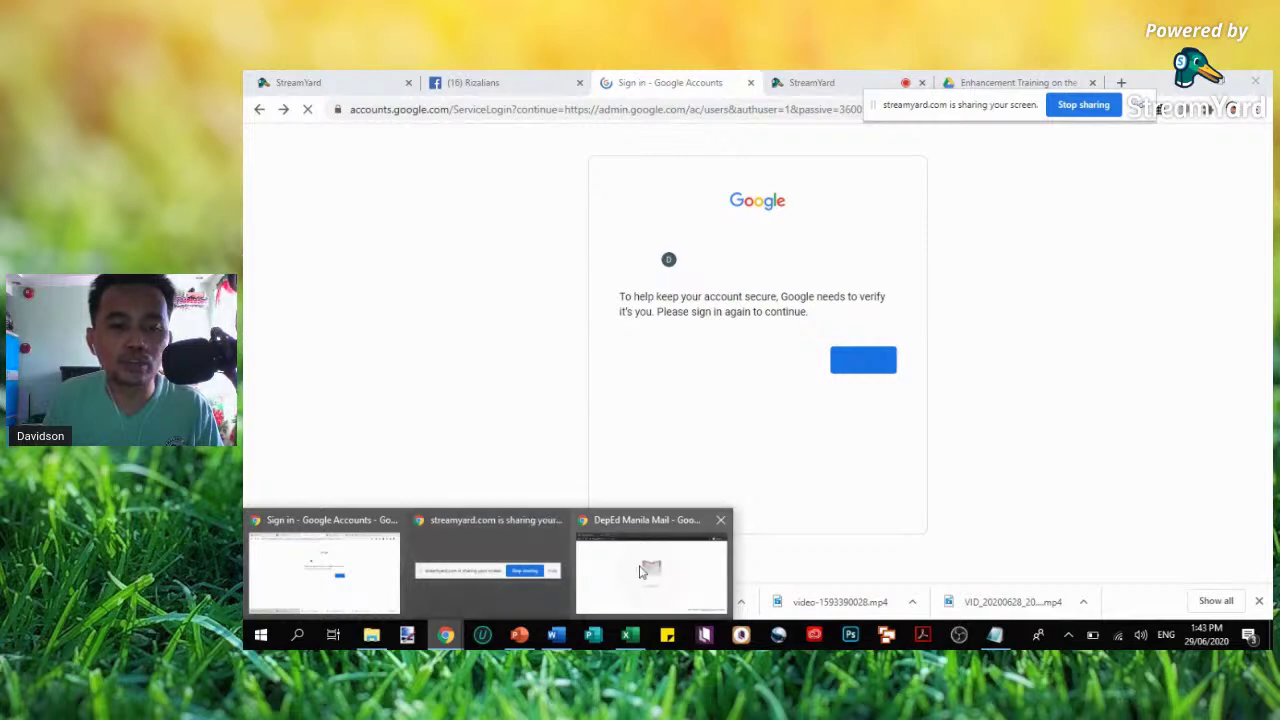
click(645, 572)
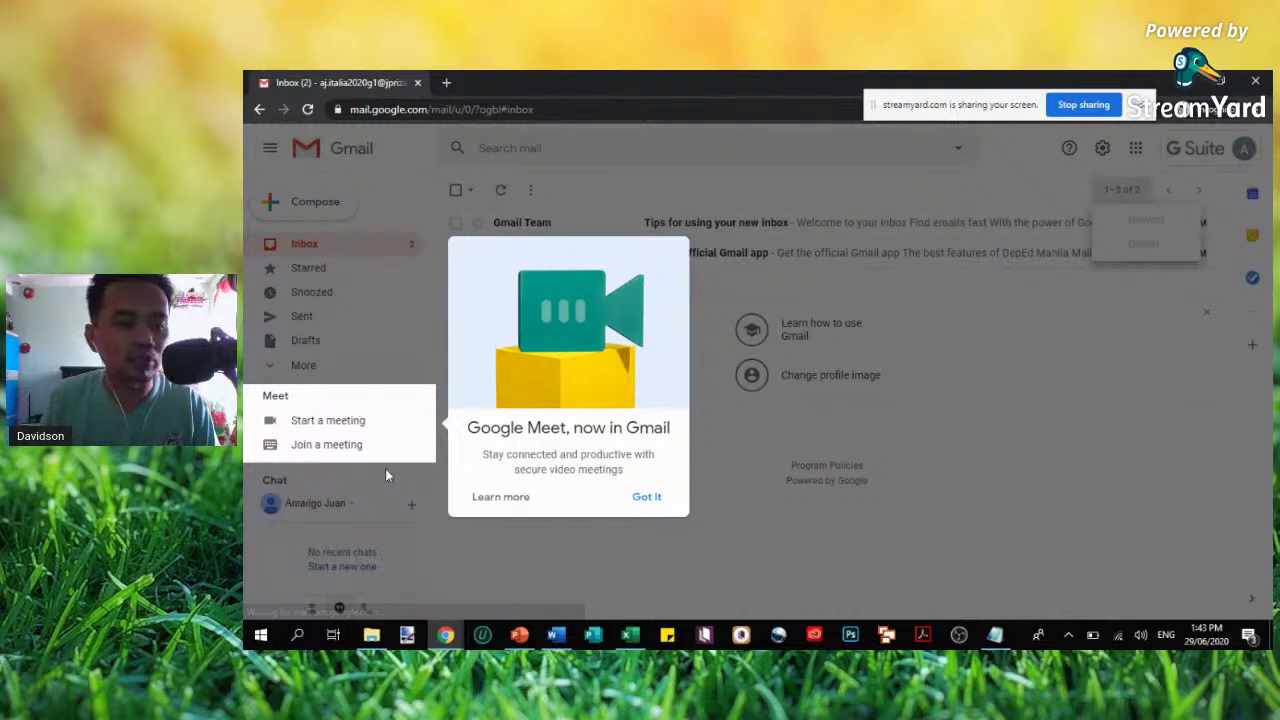
- Dismiss the Google Meet announcement and check which account is signed in via the avatar
click(642, 508)
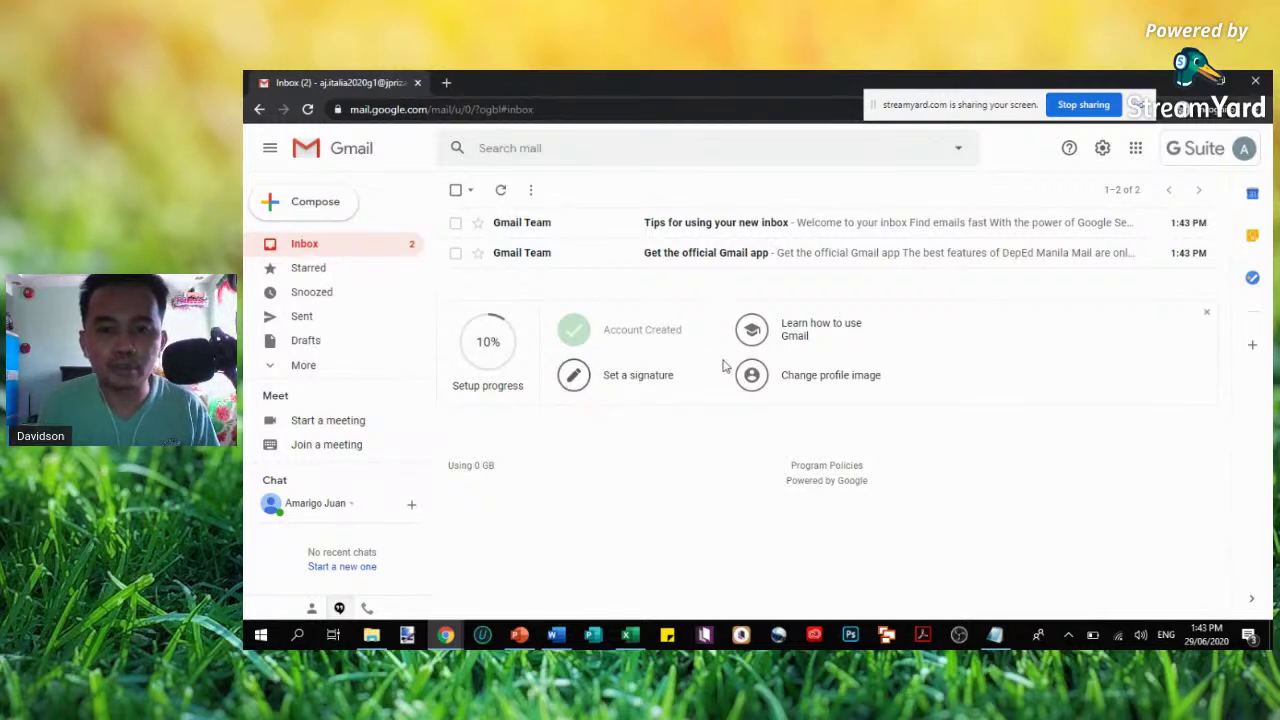
click(1198, 160)
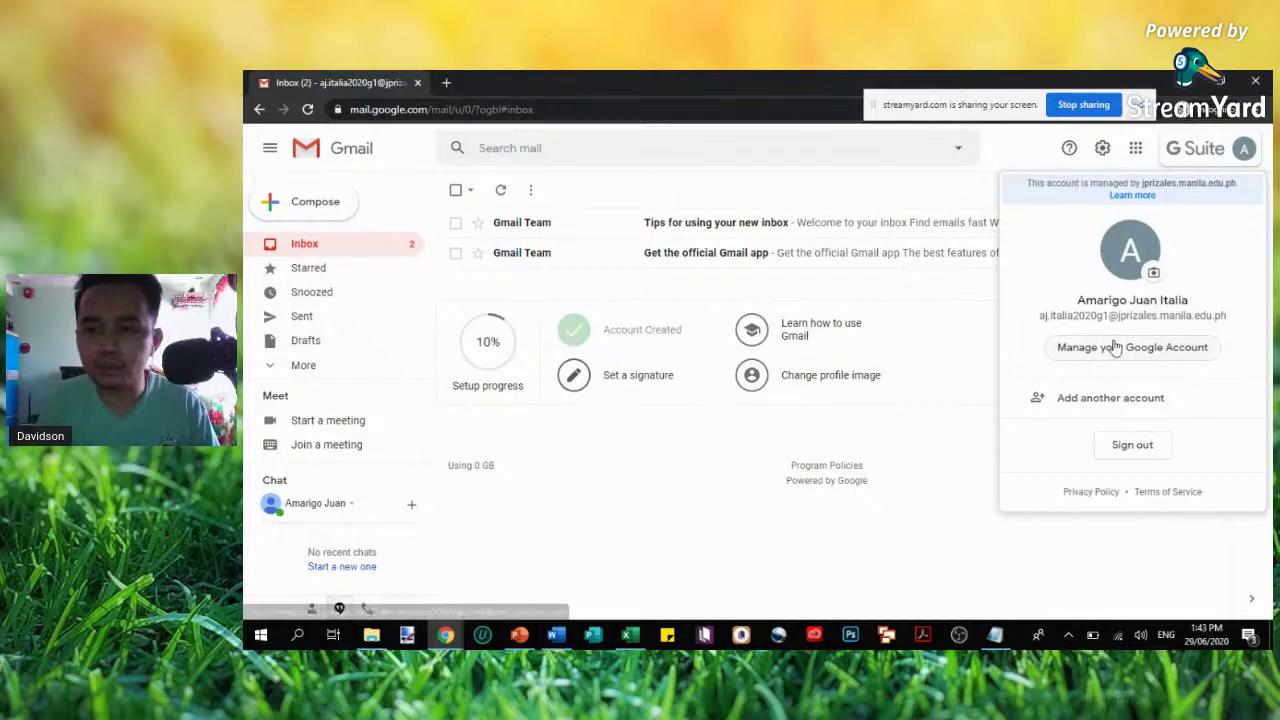
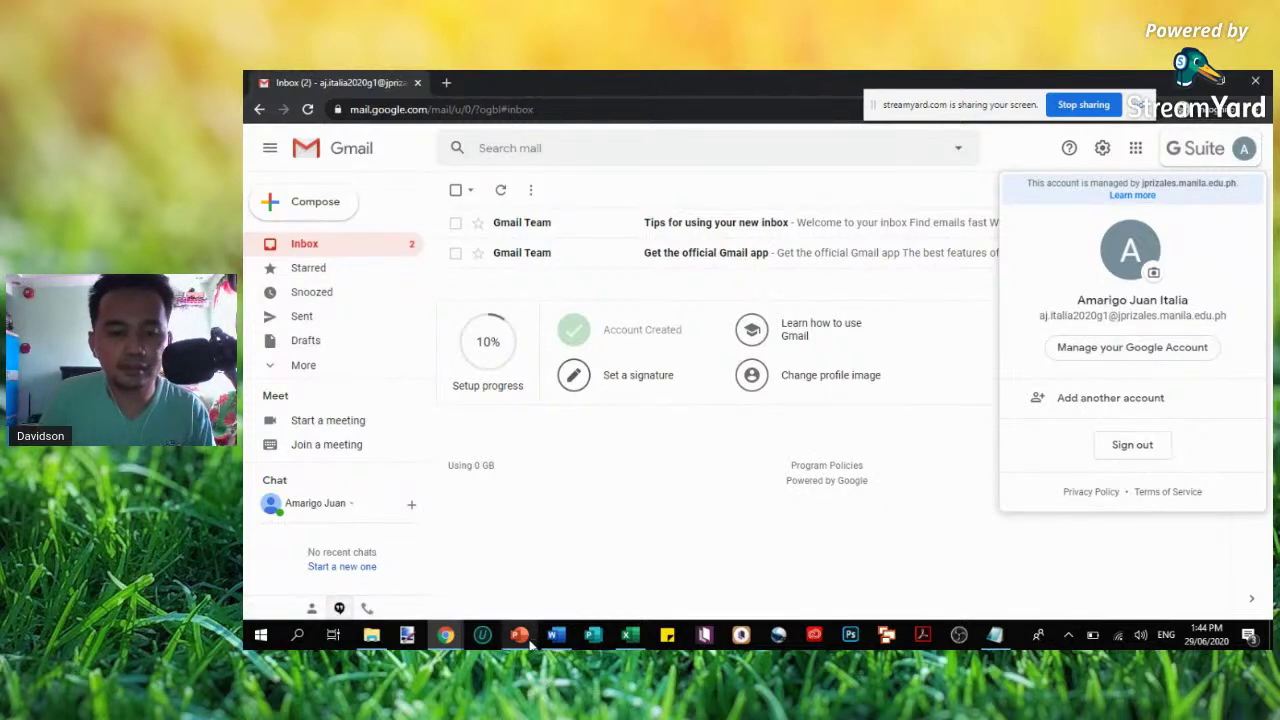
- From Gmail's avatar menu, open the Manage your Google Account page
click(950, 421)
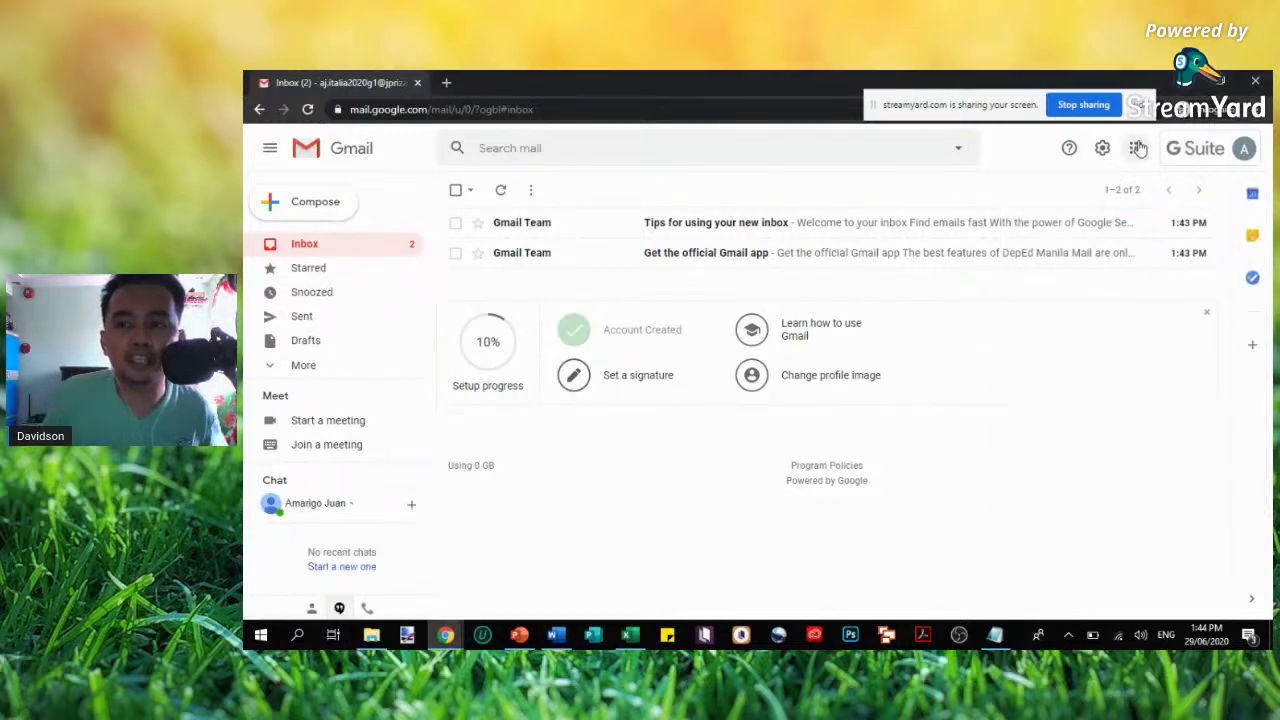
click(1186, 155)
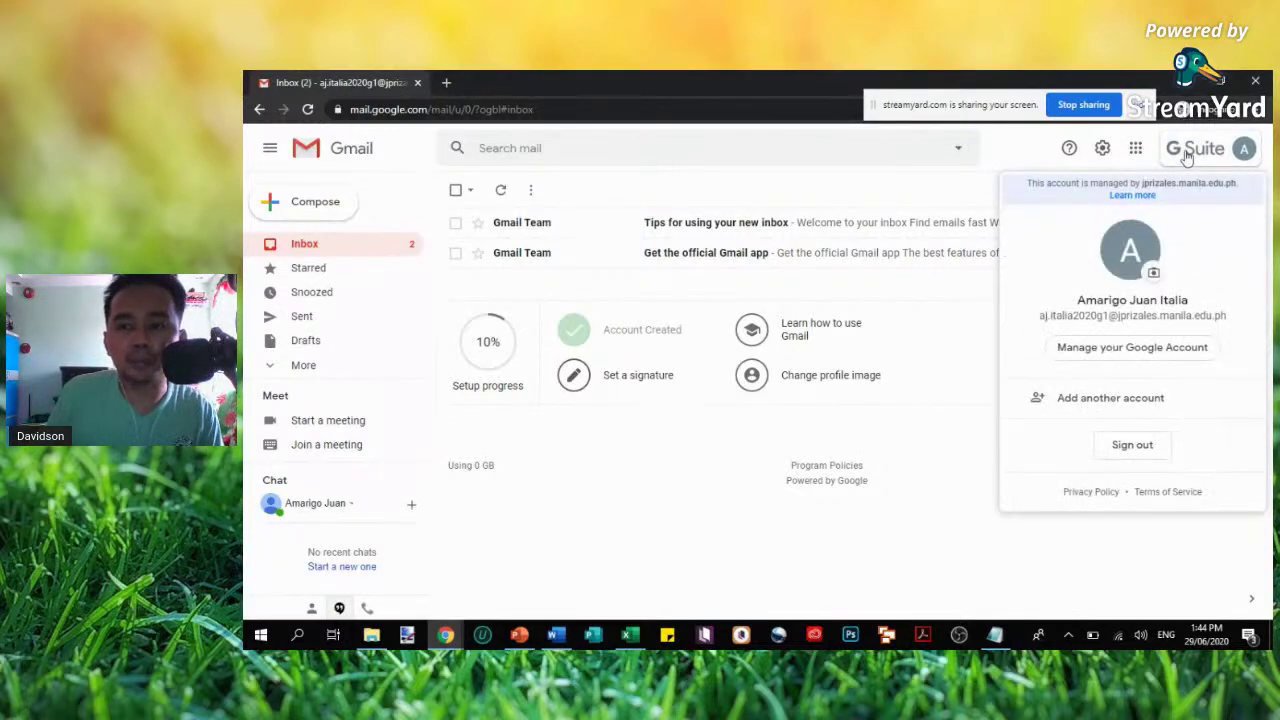
click(1134, 354)
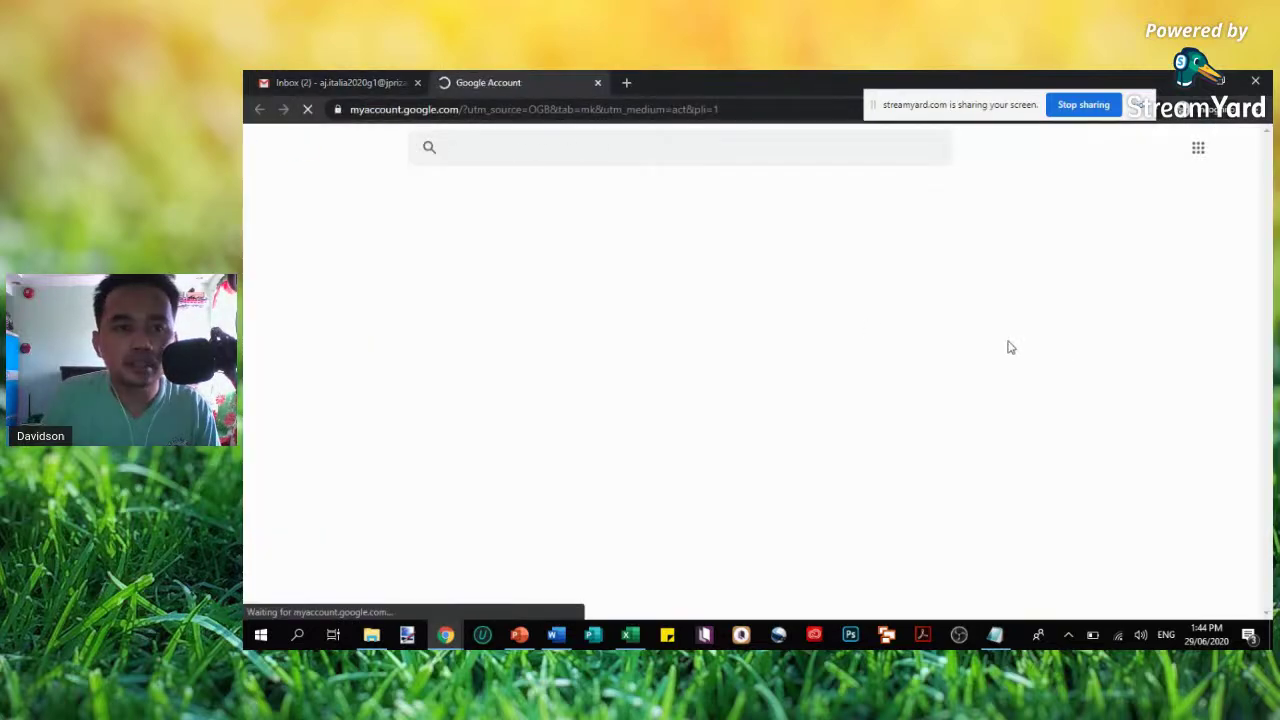
scroll(766, 363, down, 2)
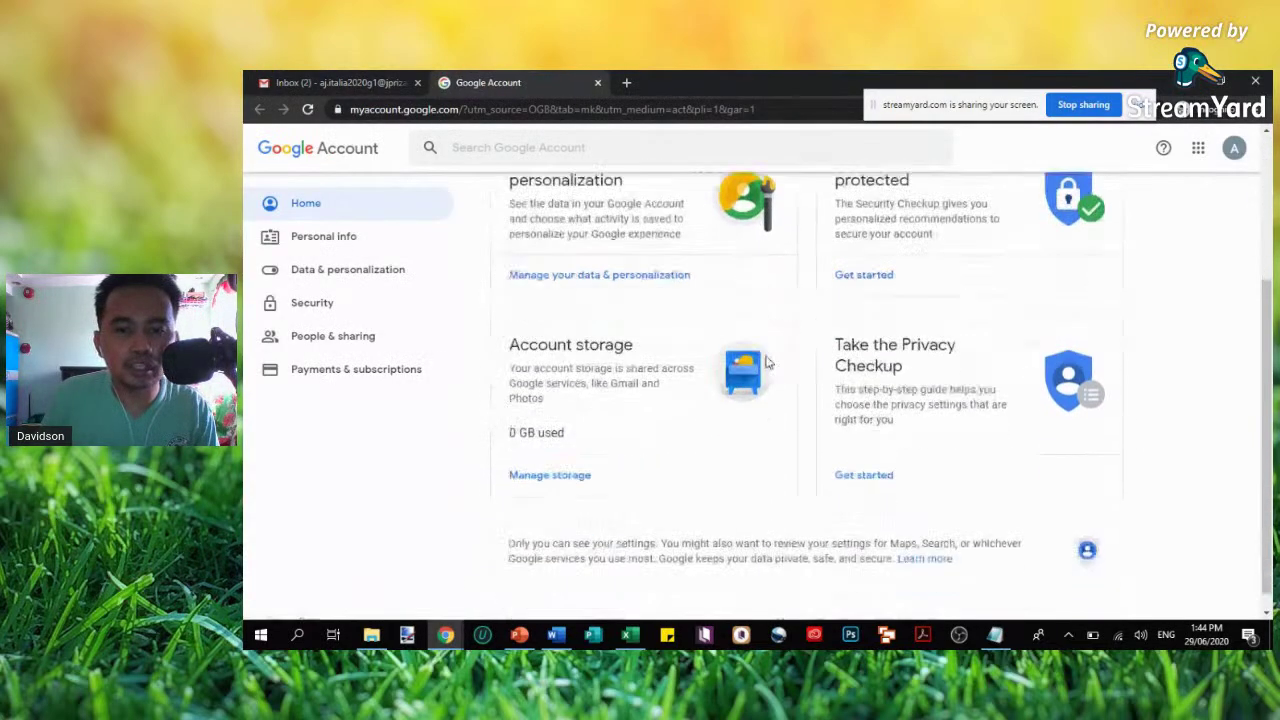
scroll(780, 363, up, 1)
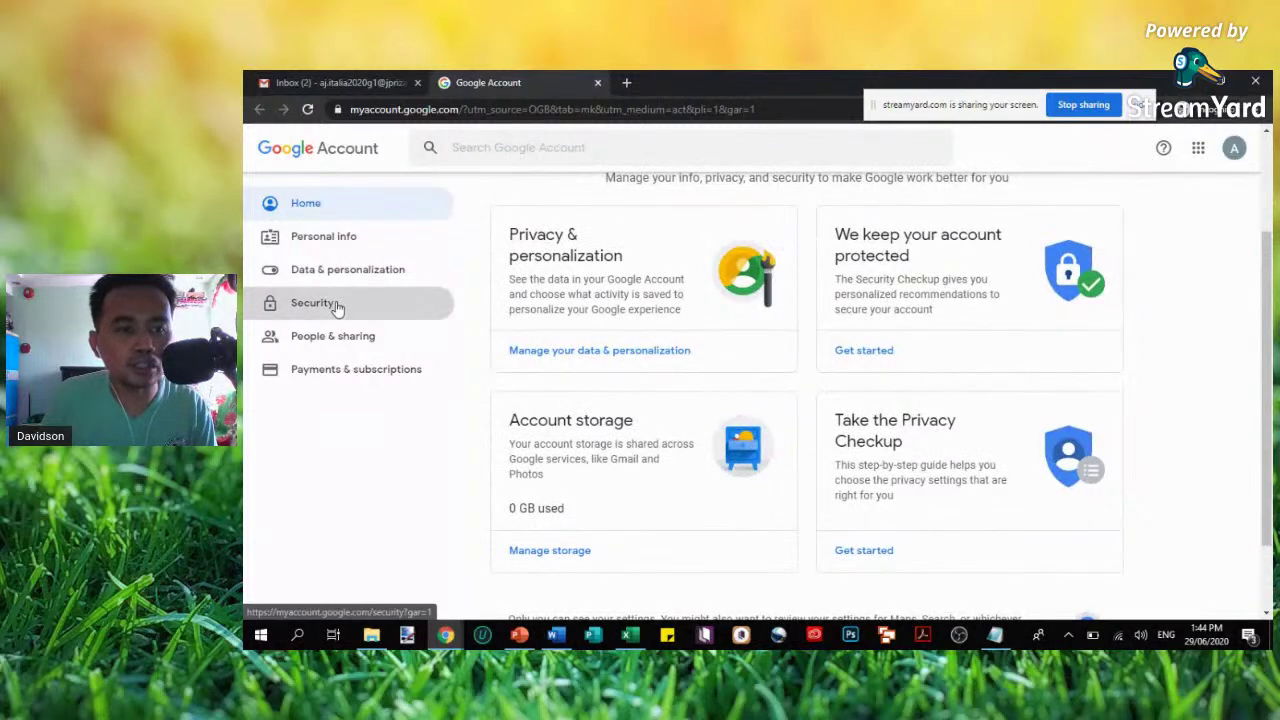
- Go to Security, choose Password, and start entering the current password to re-verify
click(336, 305)
scroll(846, 343, down, 3)
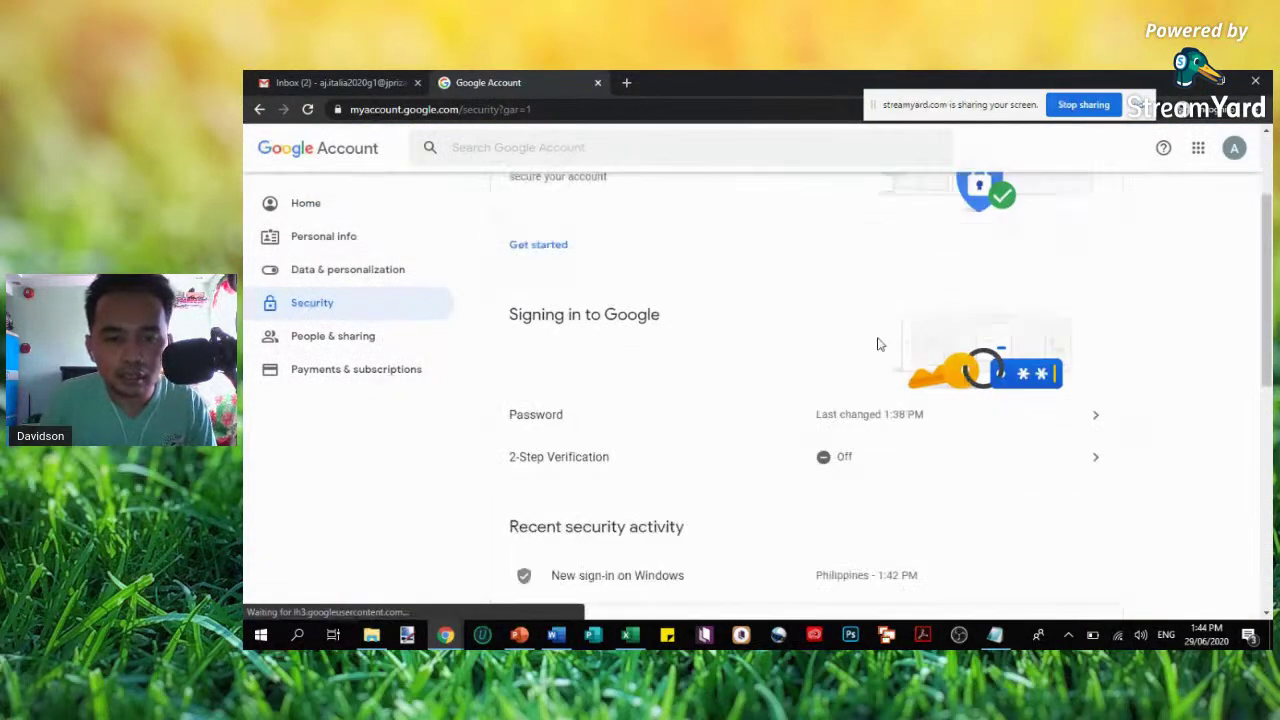
scroll(941, 380, down, 4)
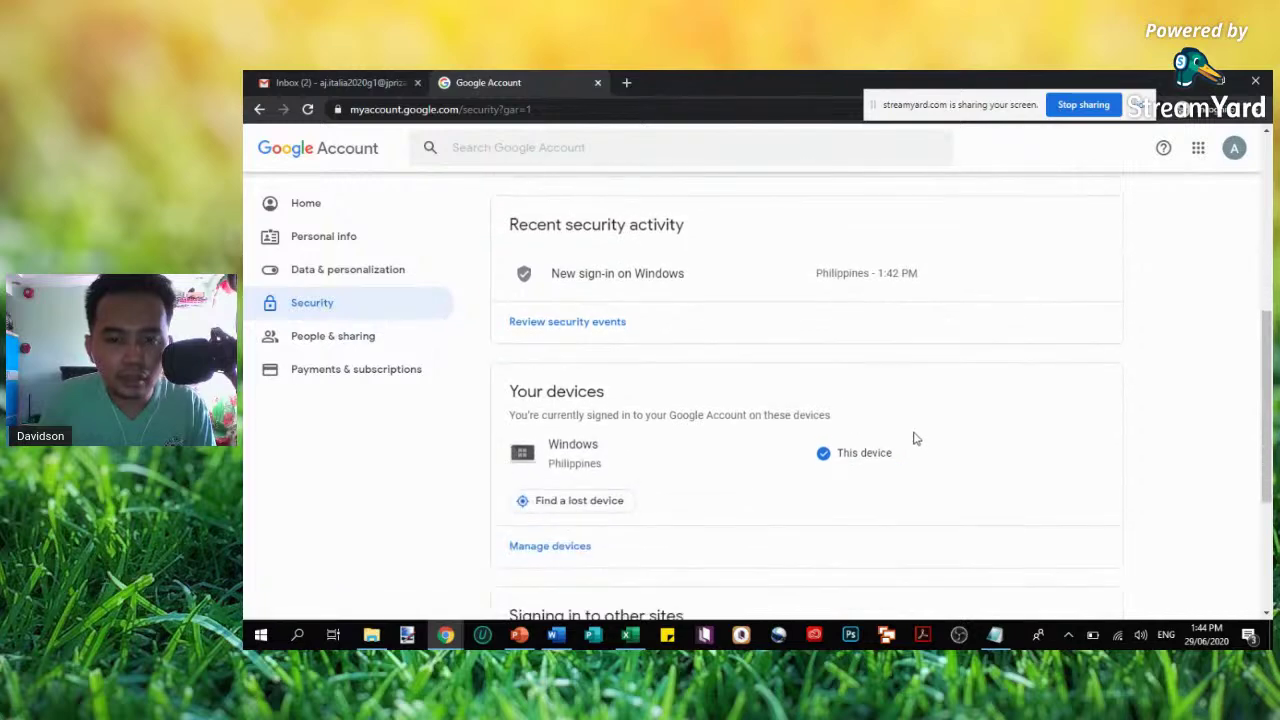
scroll(898, 440, up, 5)
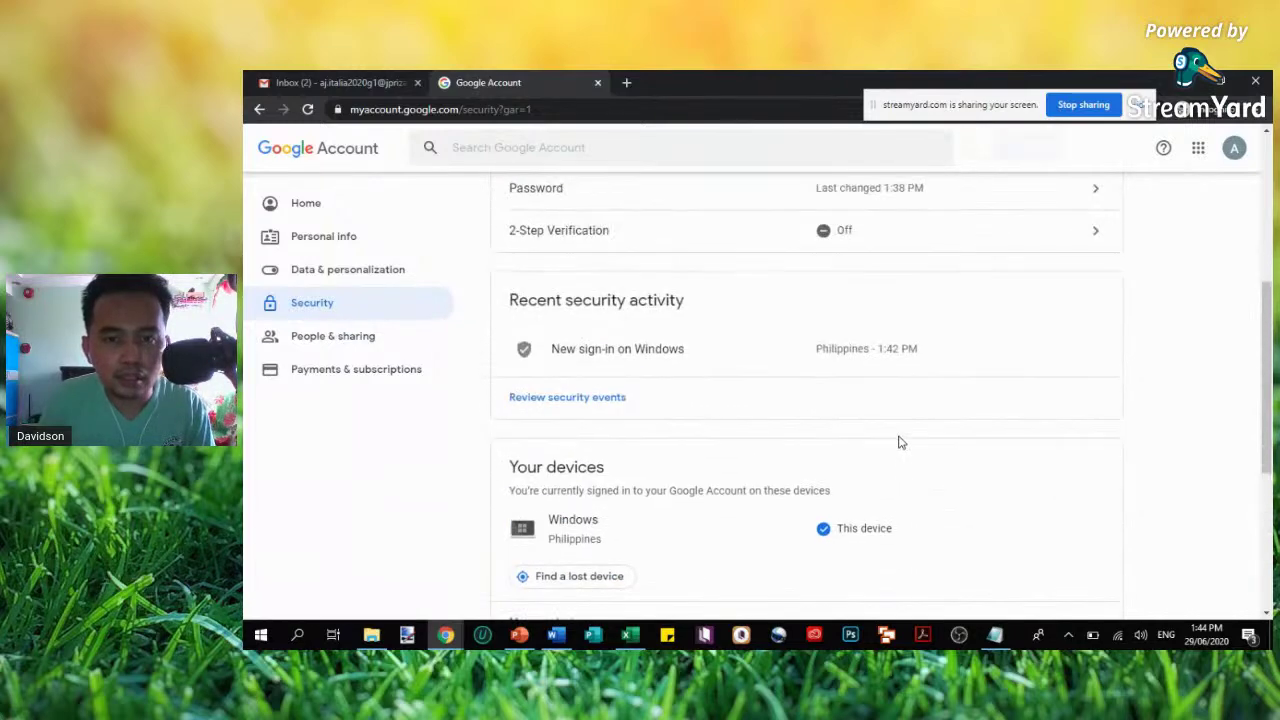
click(906, 426)
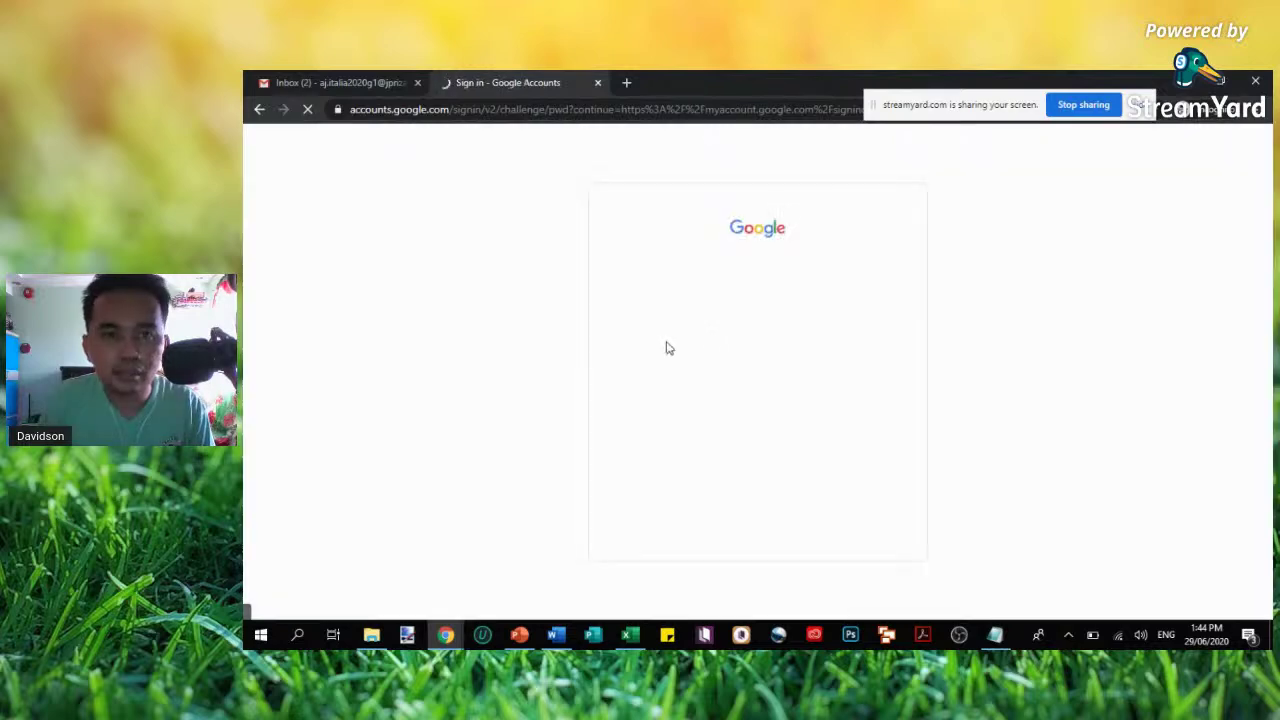
click(786, 352)
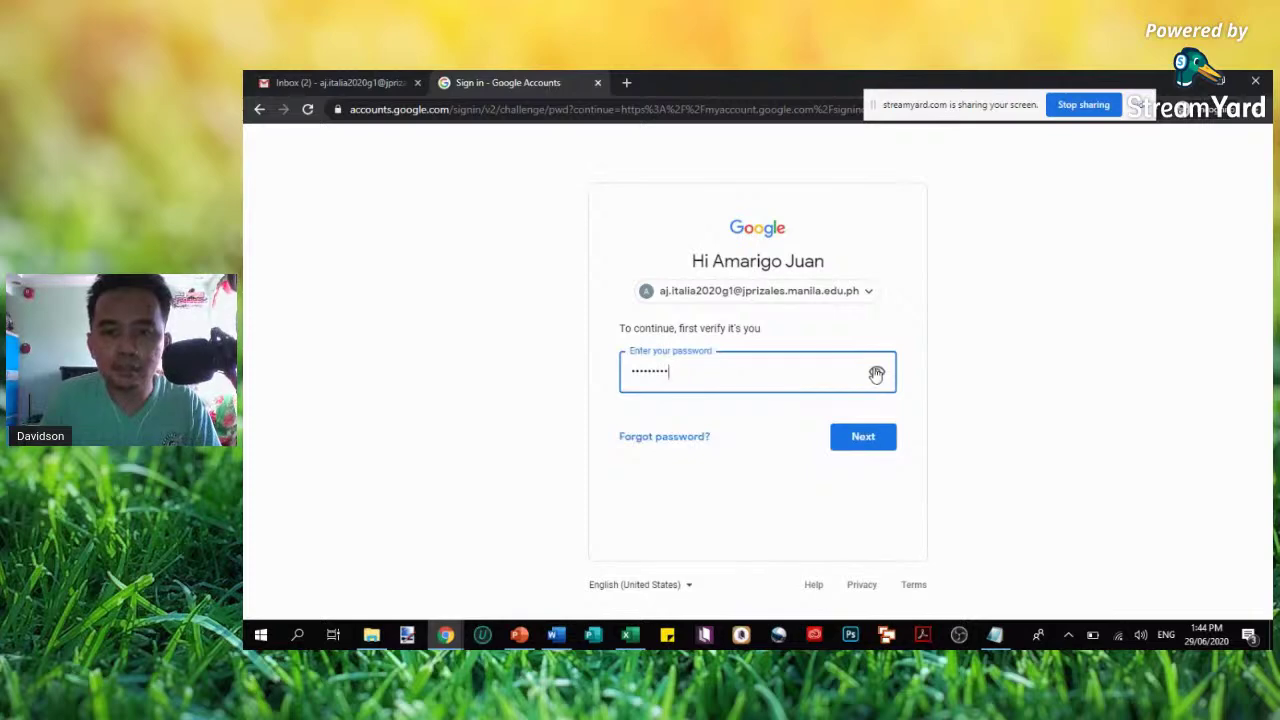
- Verify the current password, then type a new password, checking it with the eye icon
click(876, 372)
click(866, 438)
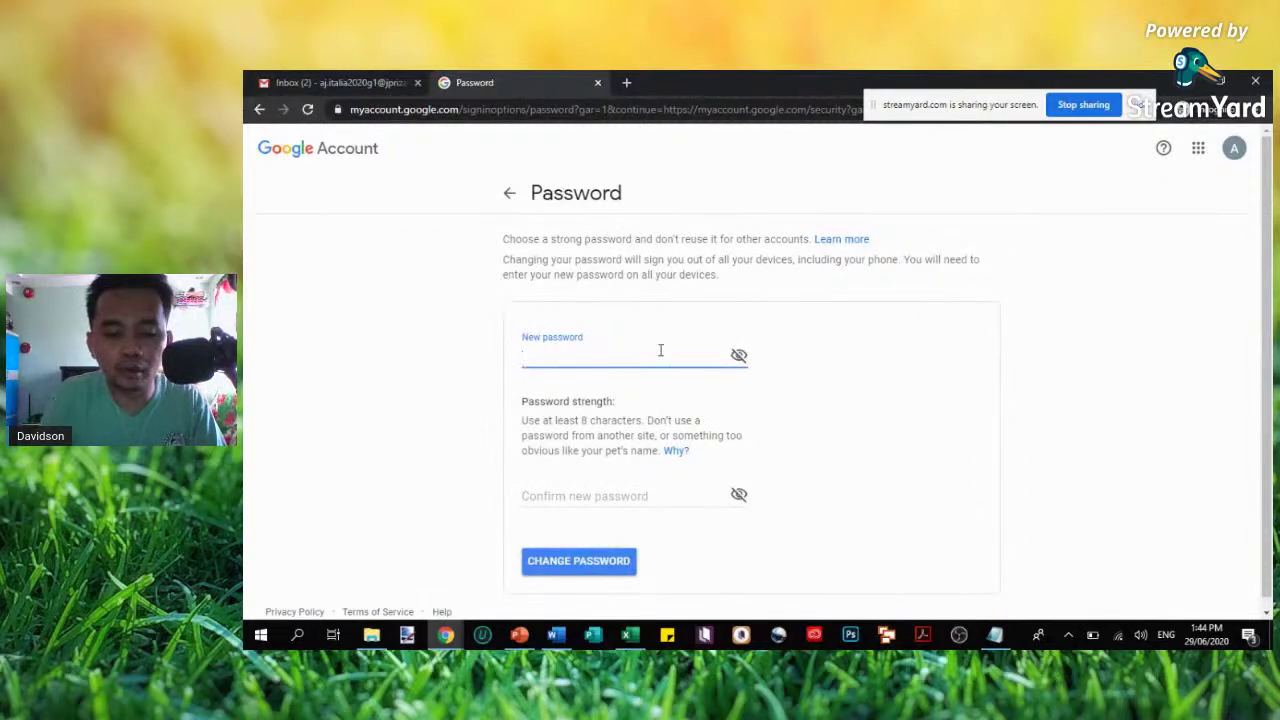
text(••••••)
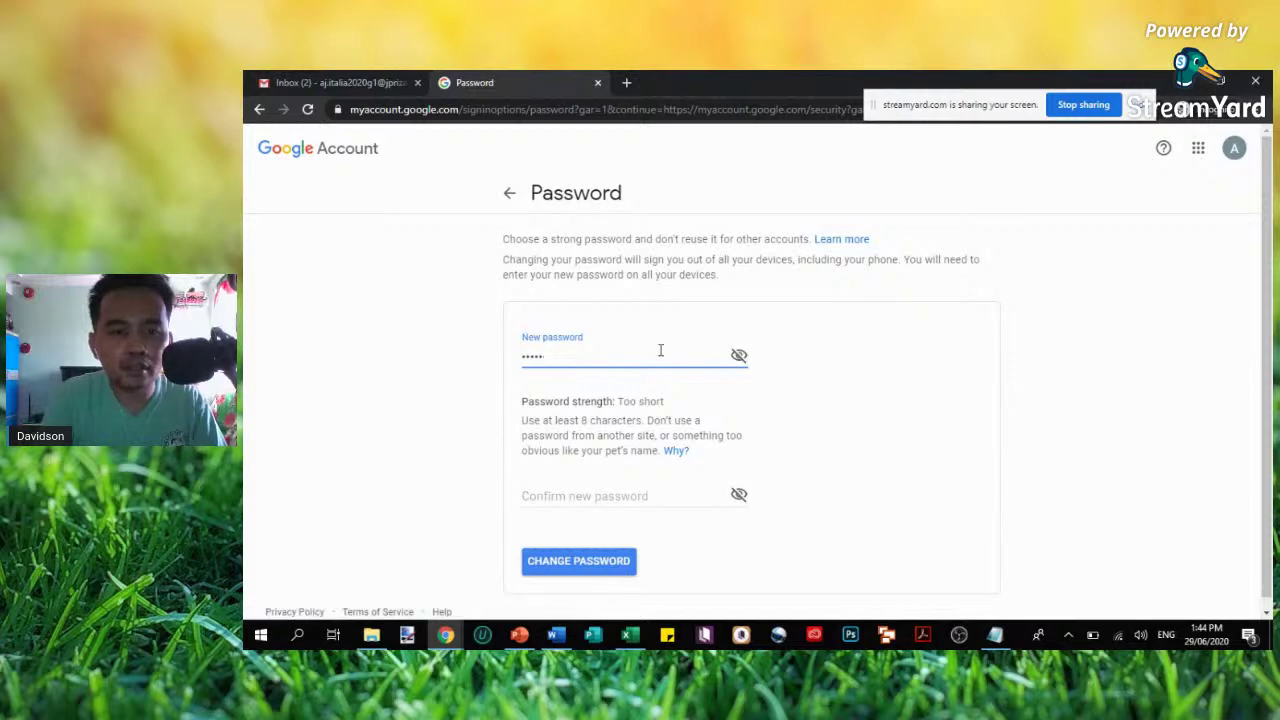
key(BackSpace)
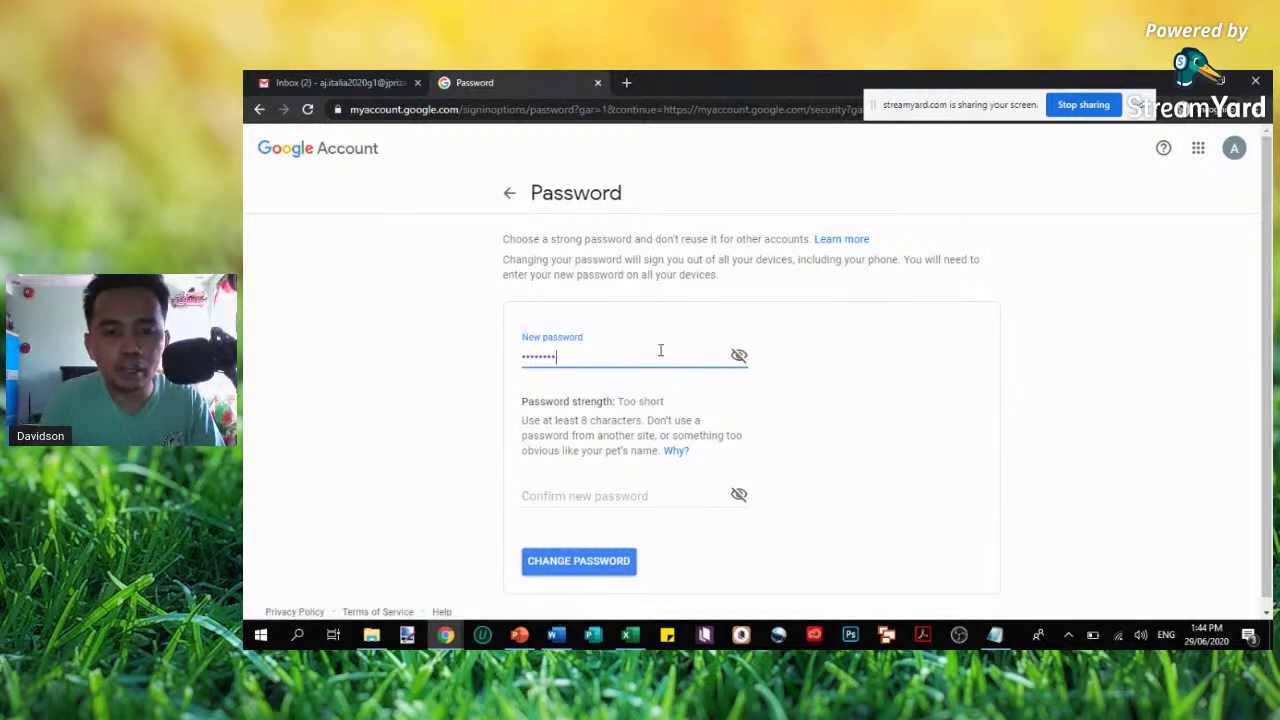
click(739, 355)
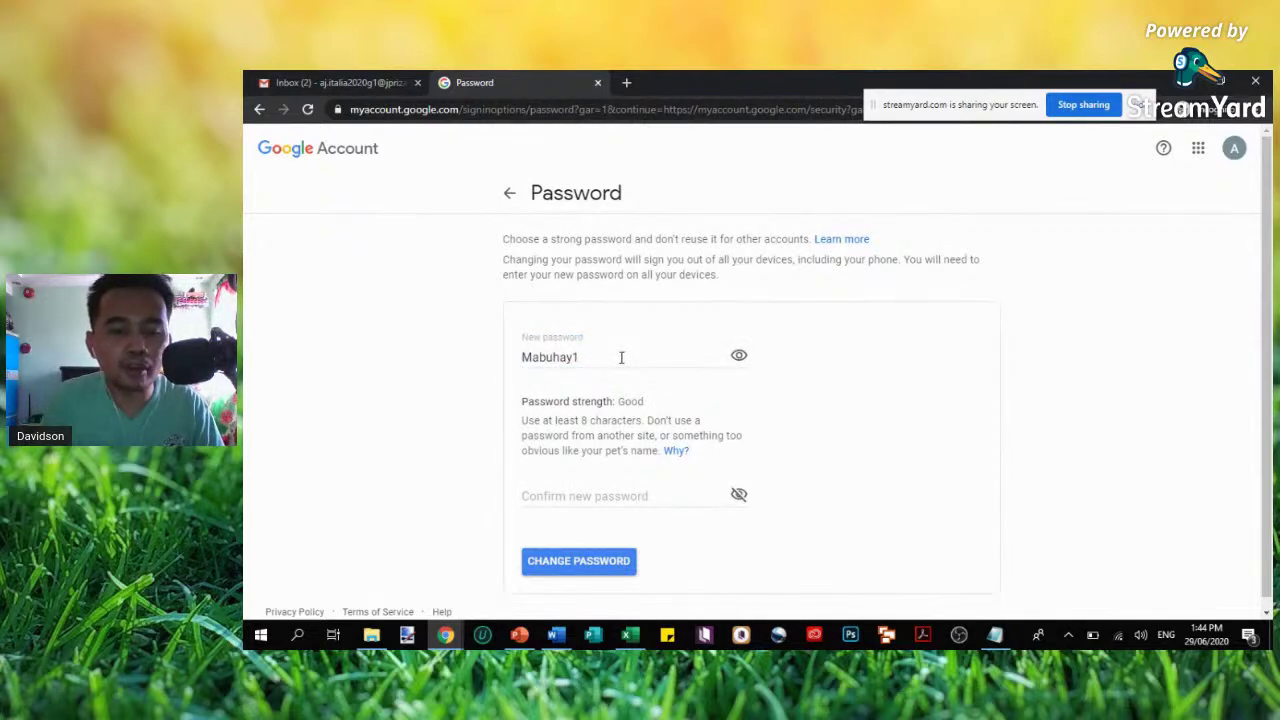
click(586, 358)
text(!)
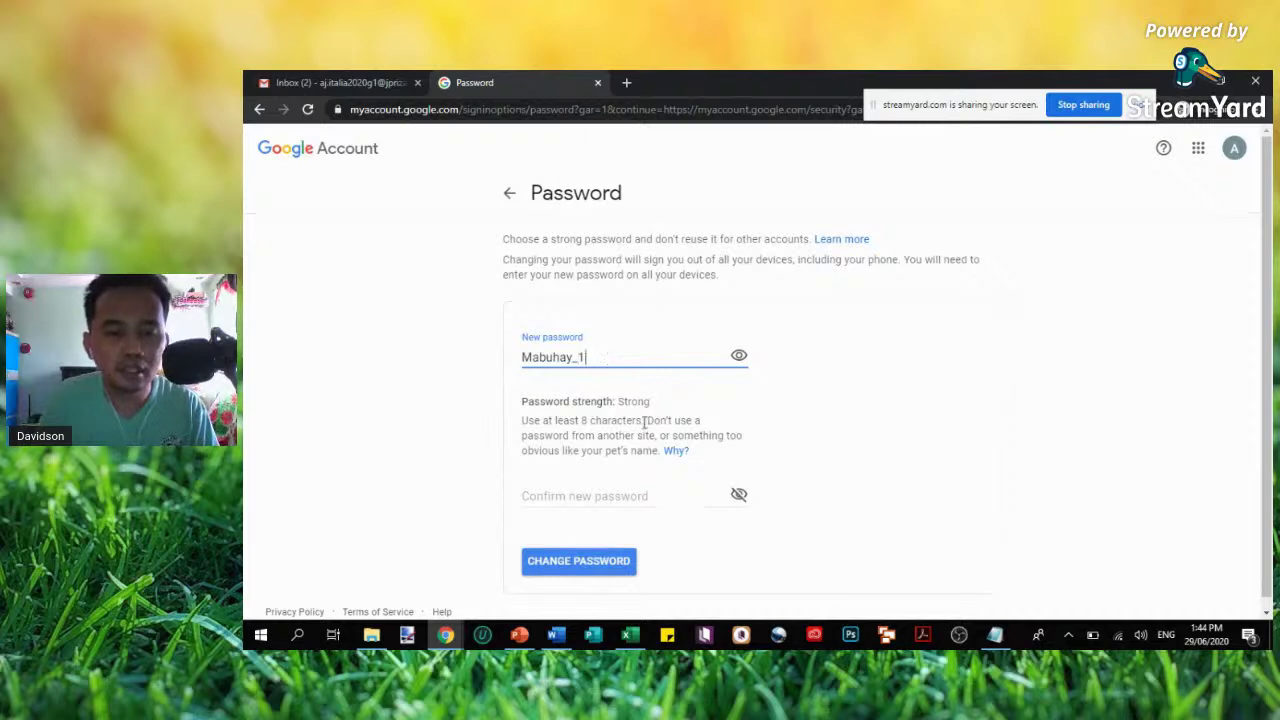
- Repeat the new password in Confirm new password, revealed for checking, and save it
click(605, 495)
click(738, 494)
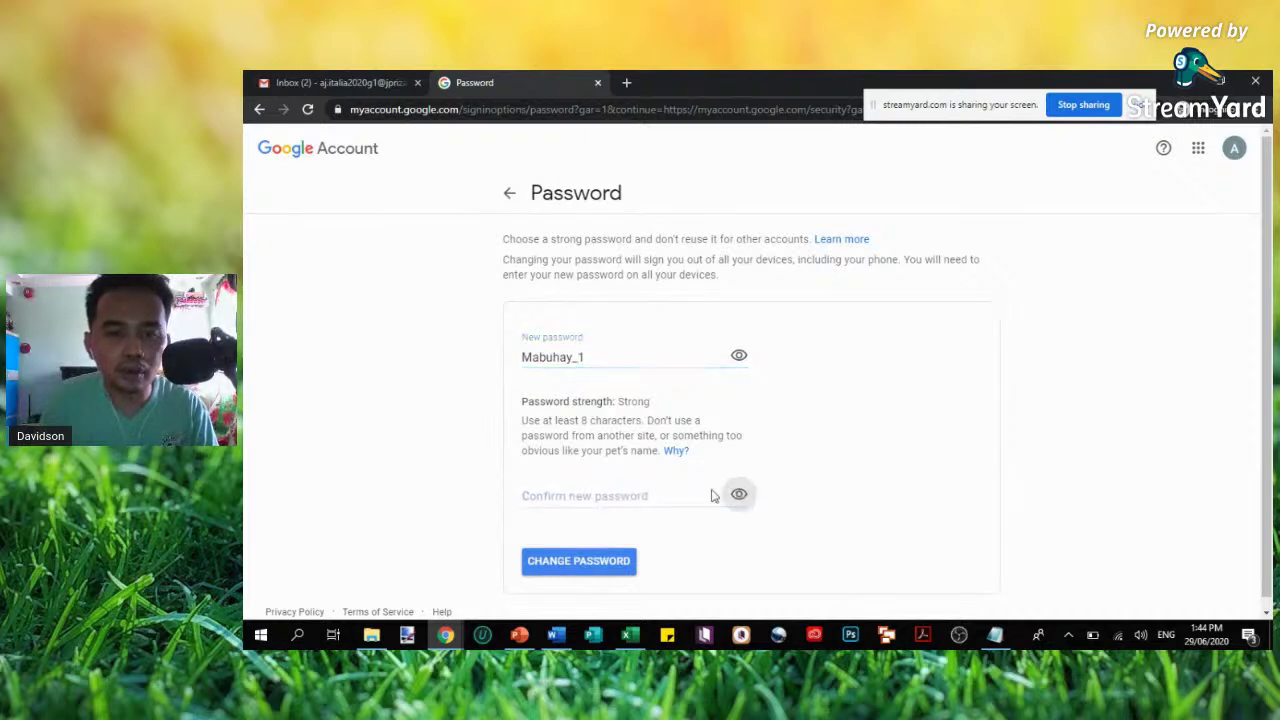
click(589, 494)
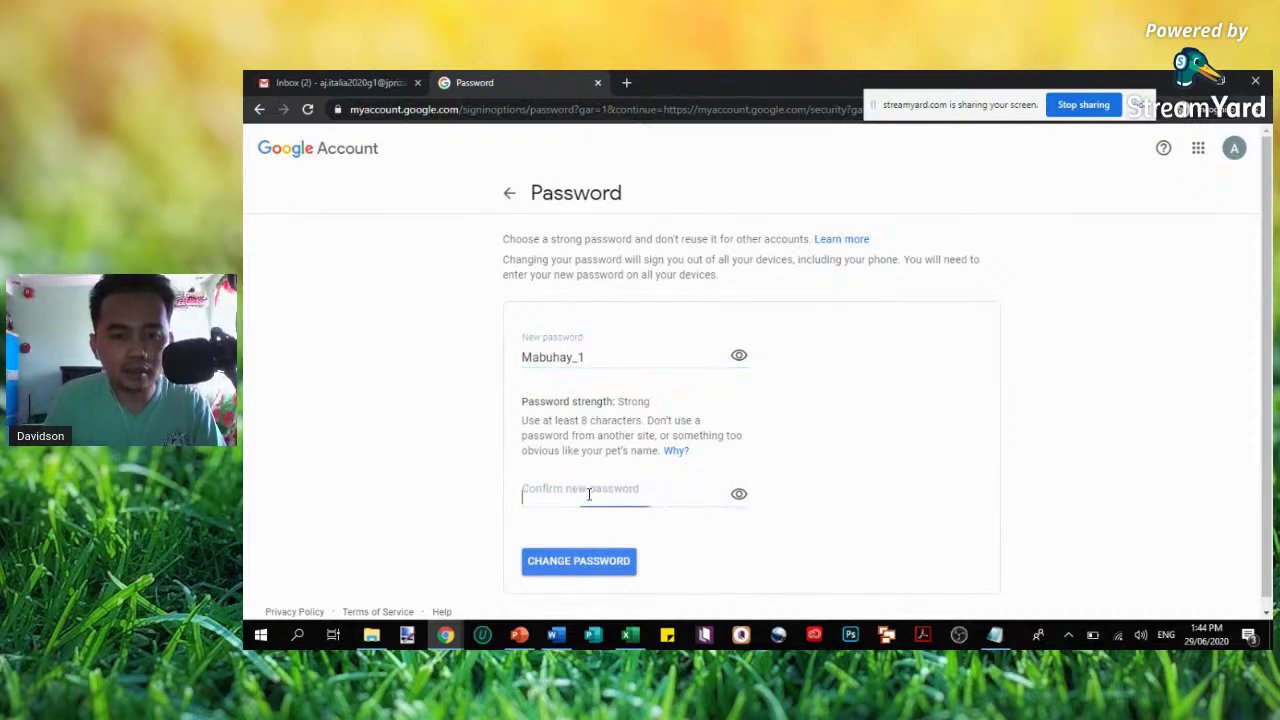
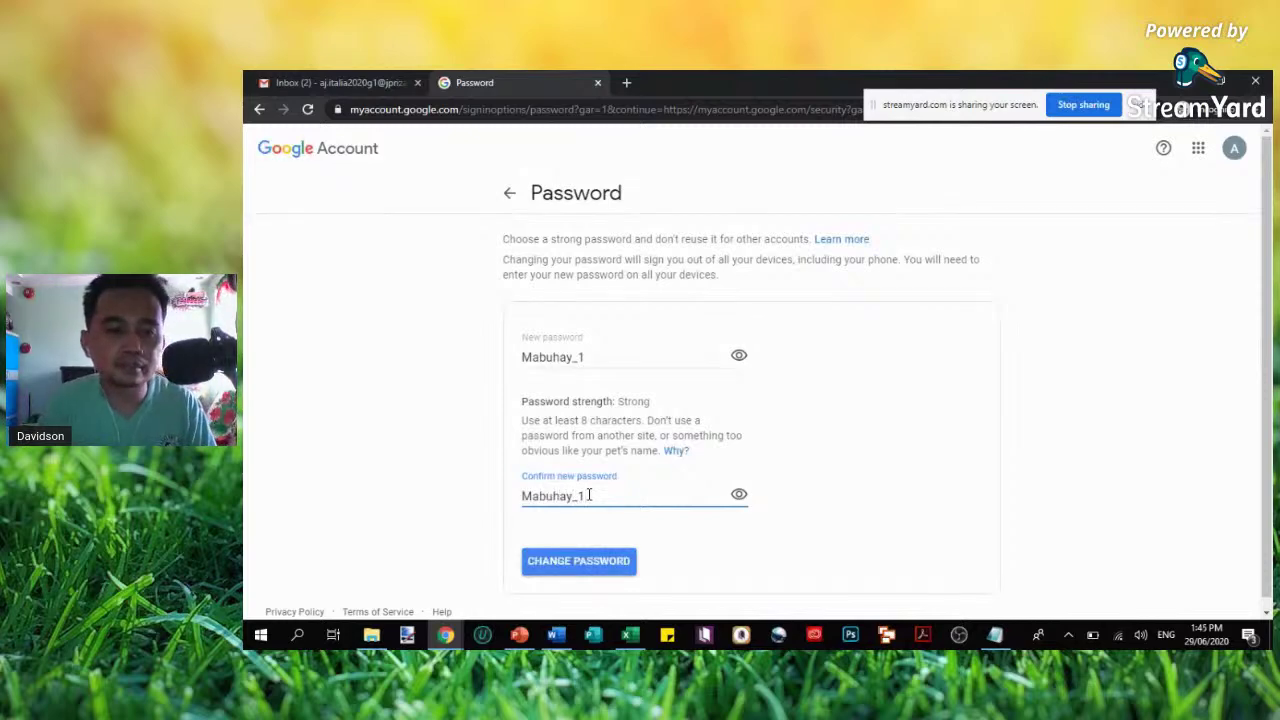
scroll(670, 494, down, 1)
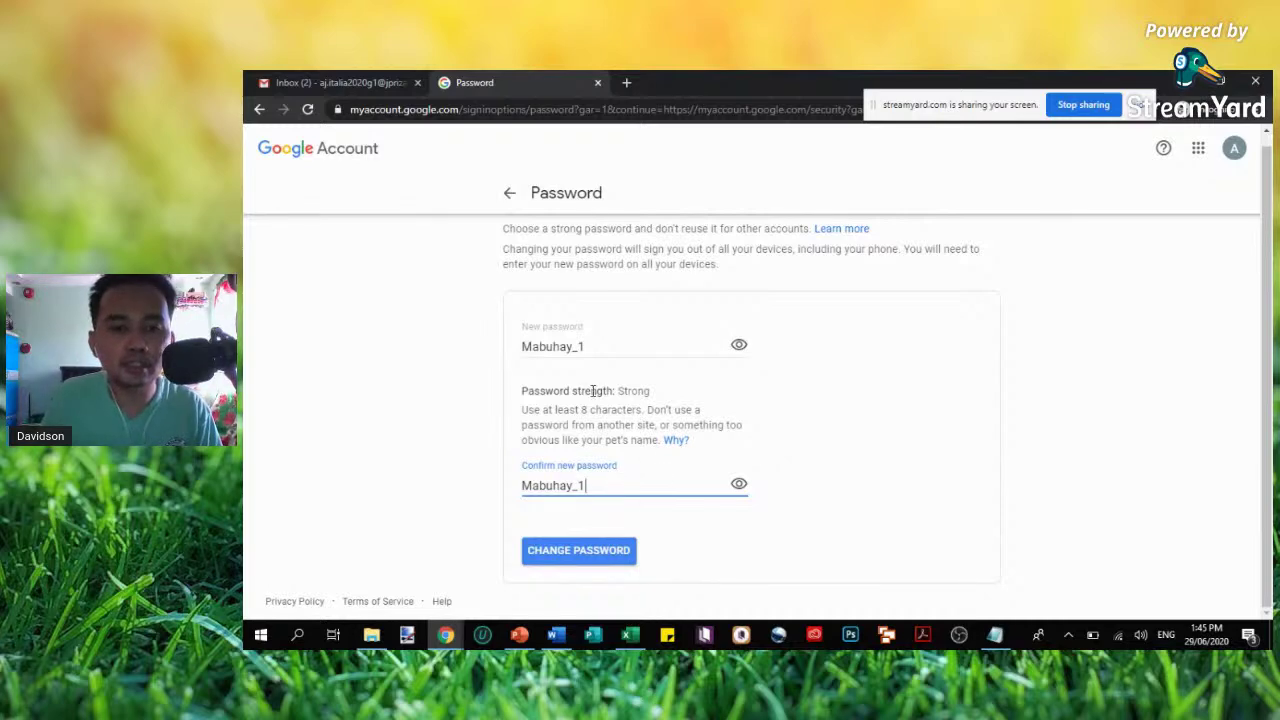
click(568, 552)
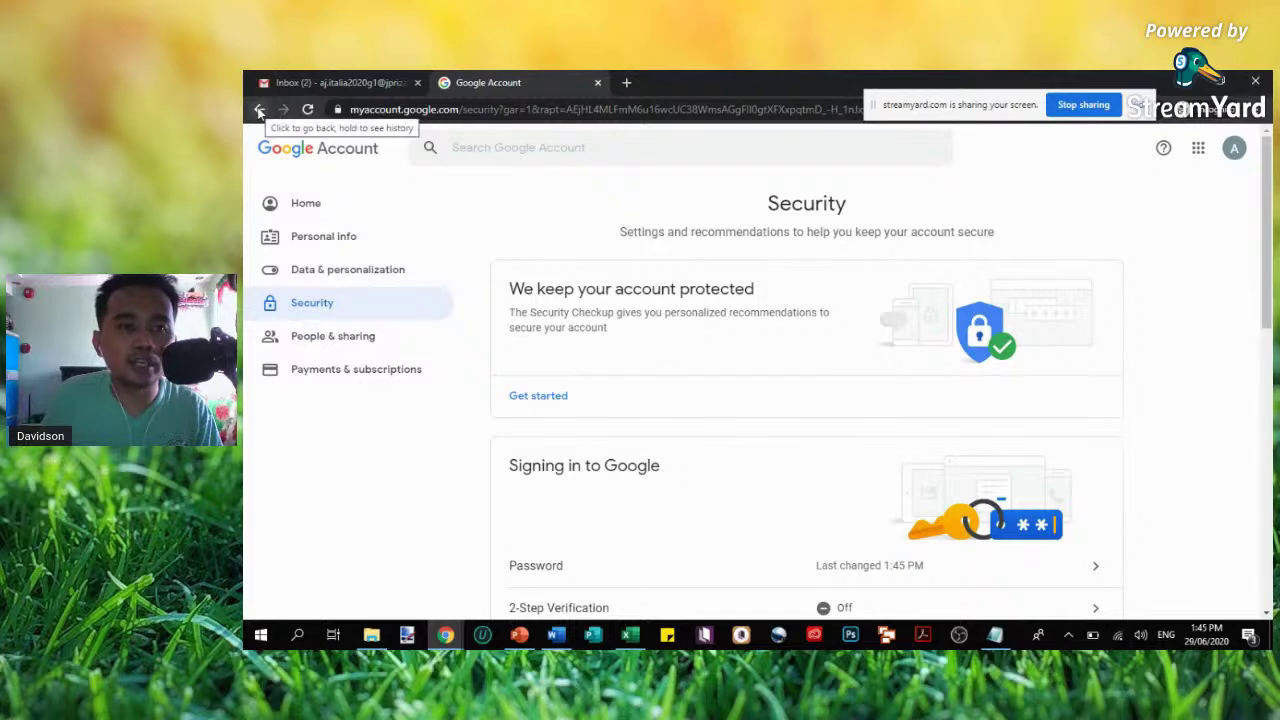
- Close the Google Account tab and reopen Manage your Google Account from Gmail's avatar menu
click(335, 82)
click(565, 84)
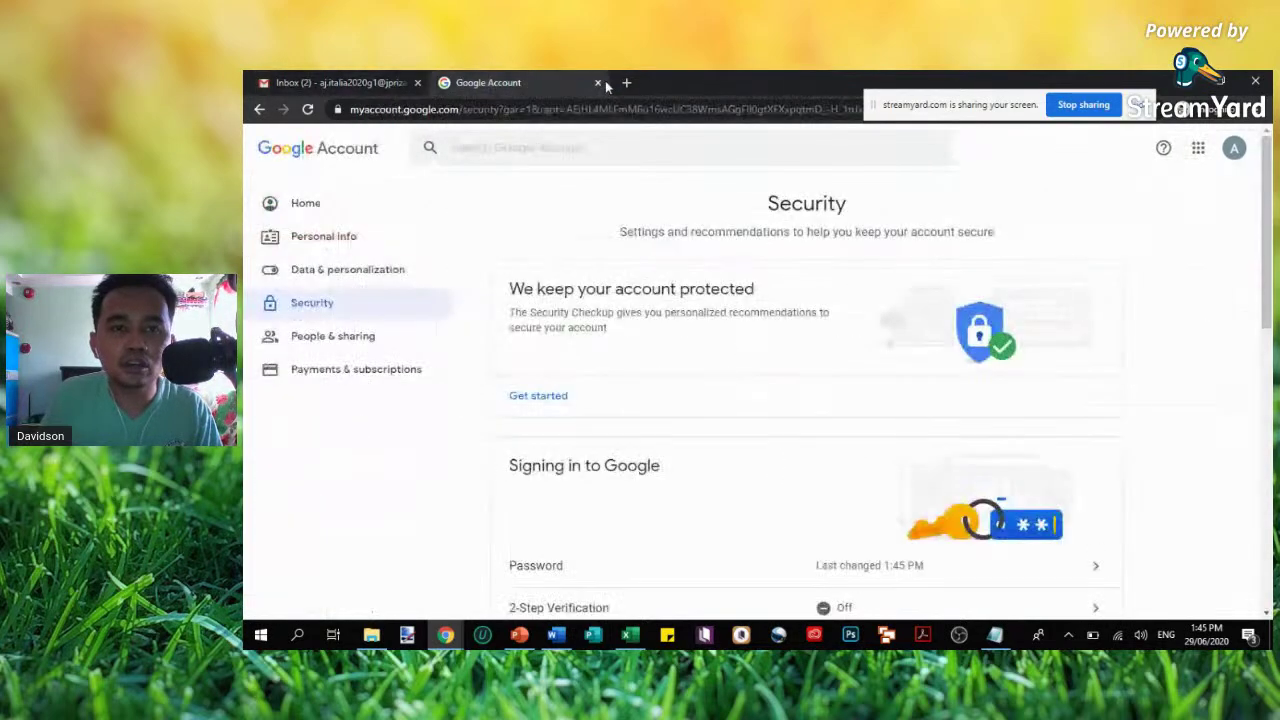
click(598, 83)
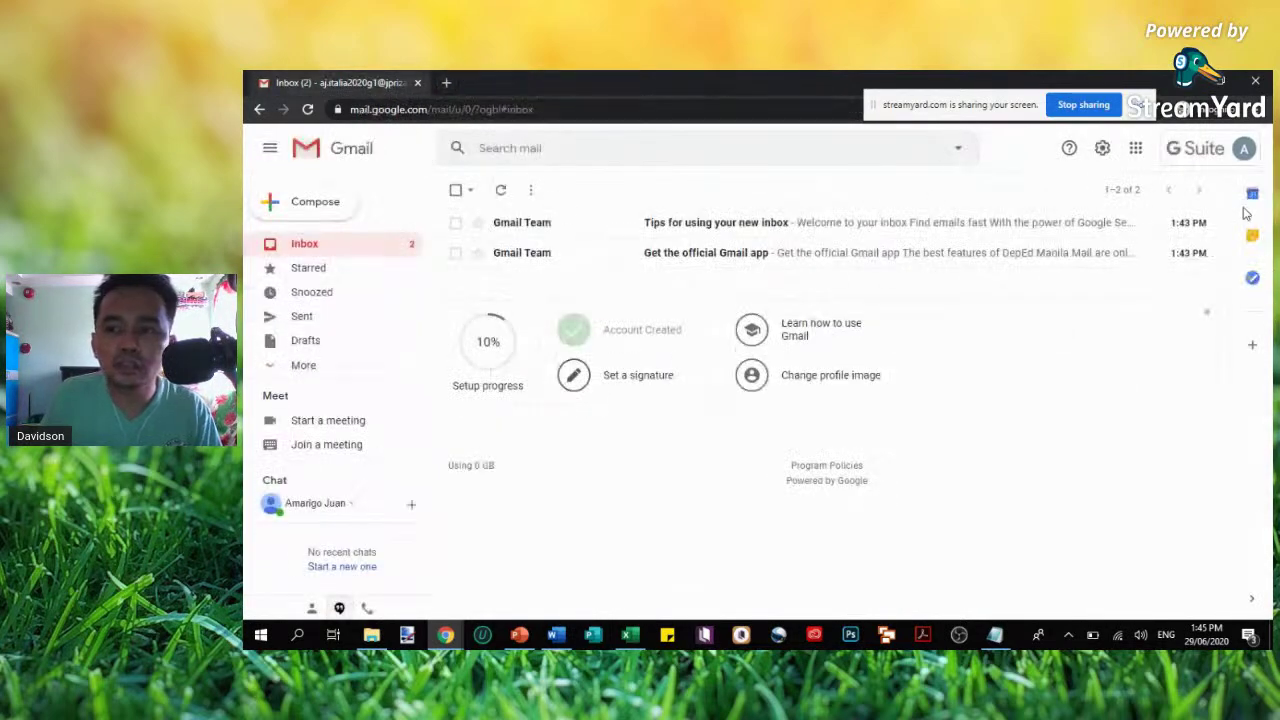
click(1182, 163)
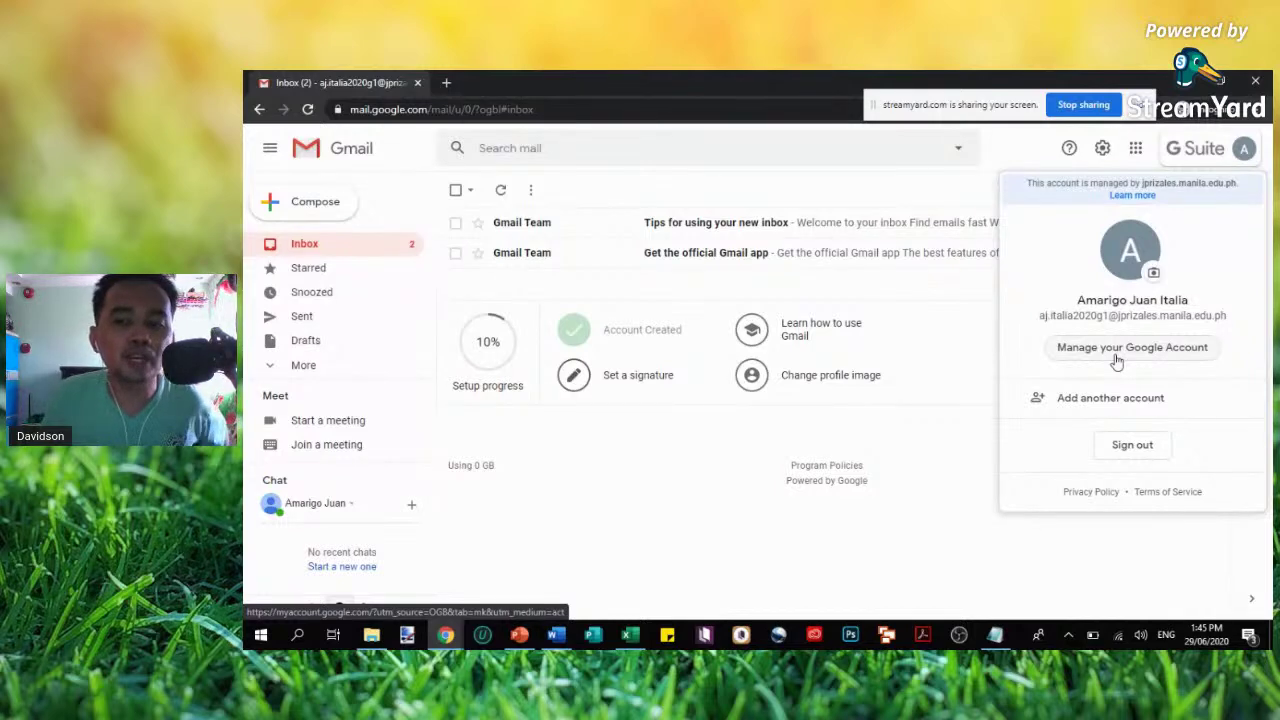
click(1117, 360)
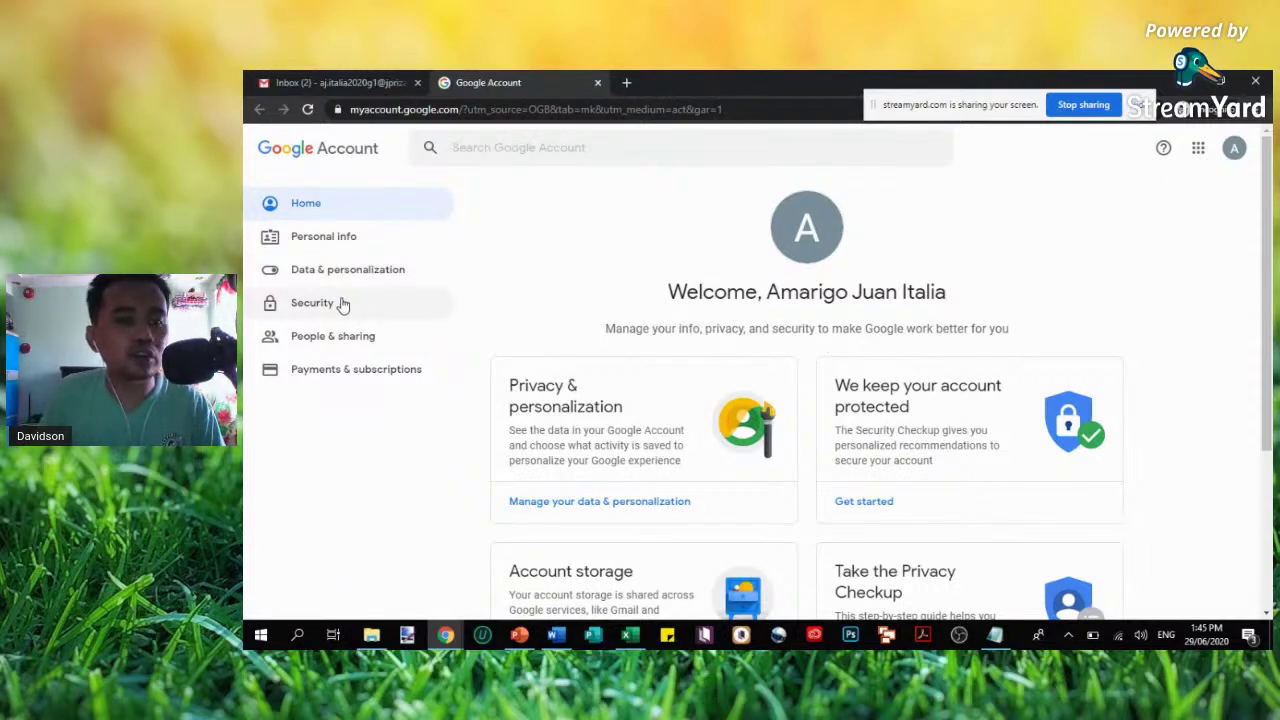
- Open Security > Password and re-verify identity by entering the newly set password
click(315, 312)
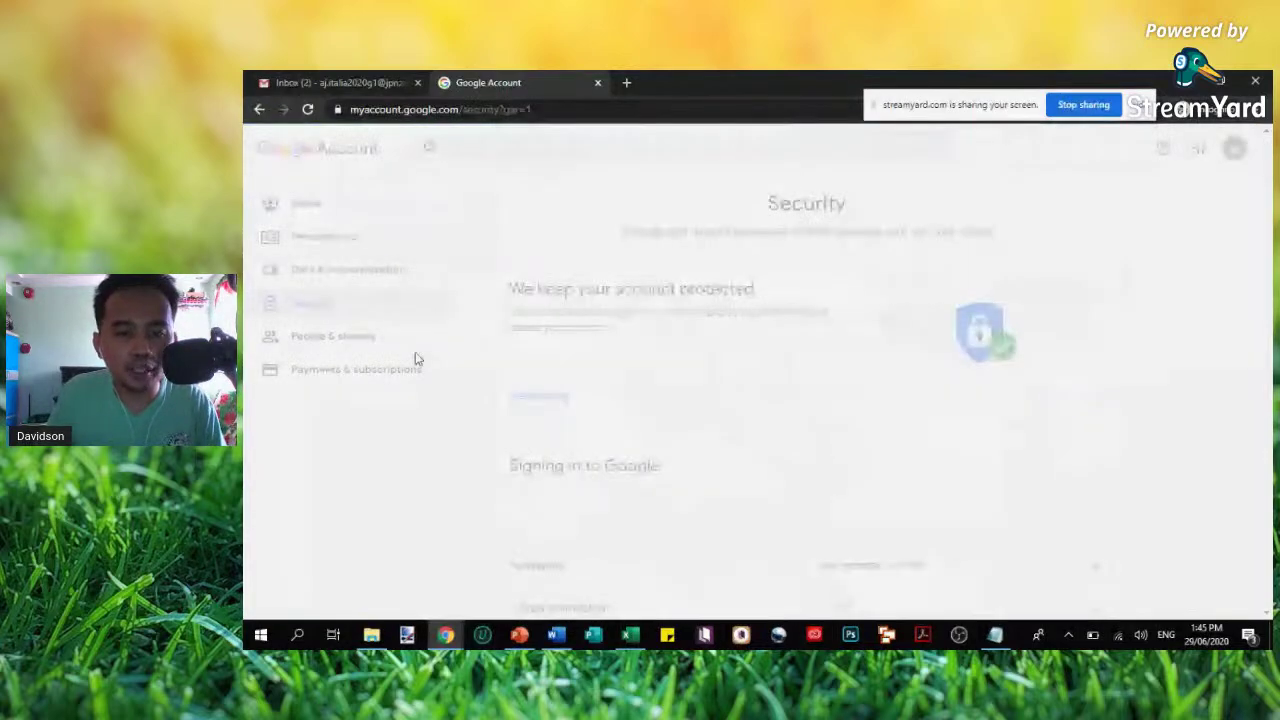
scroll(540, 428, down, 2)
click(540, 428)
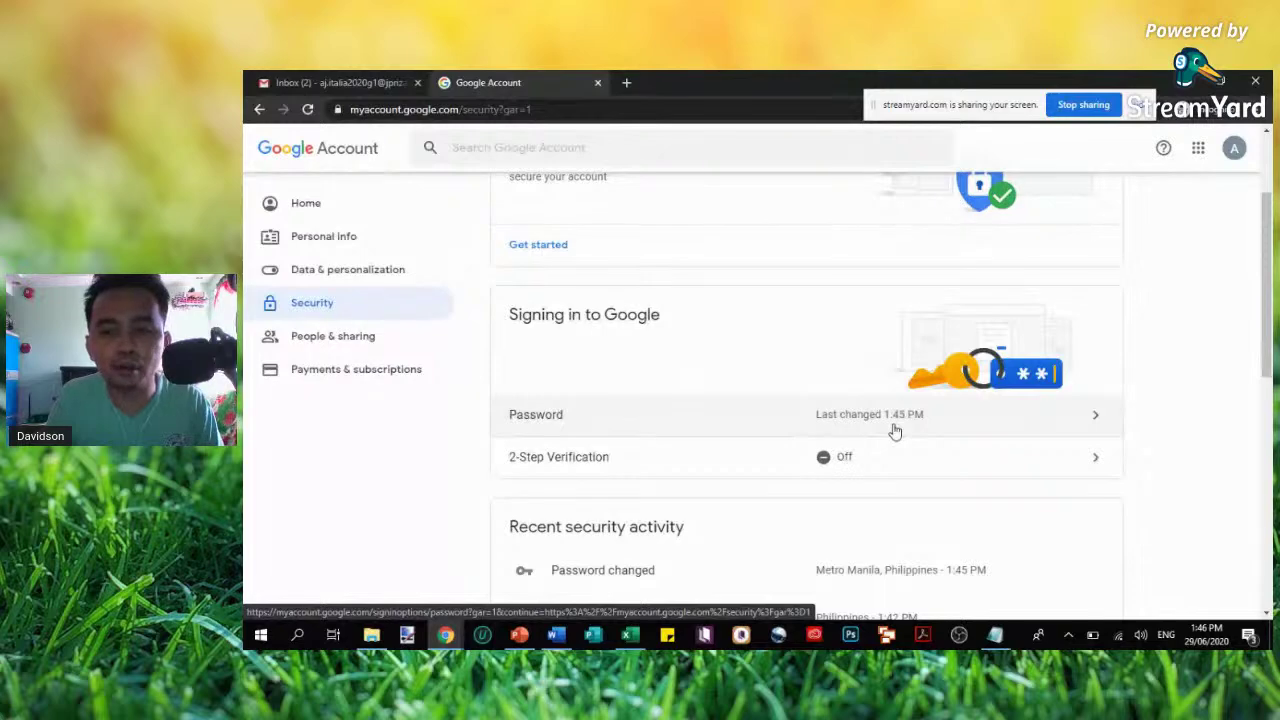
click(986, 422)
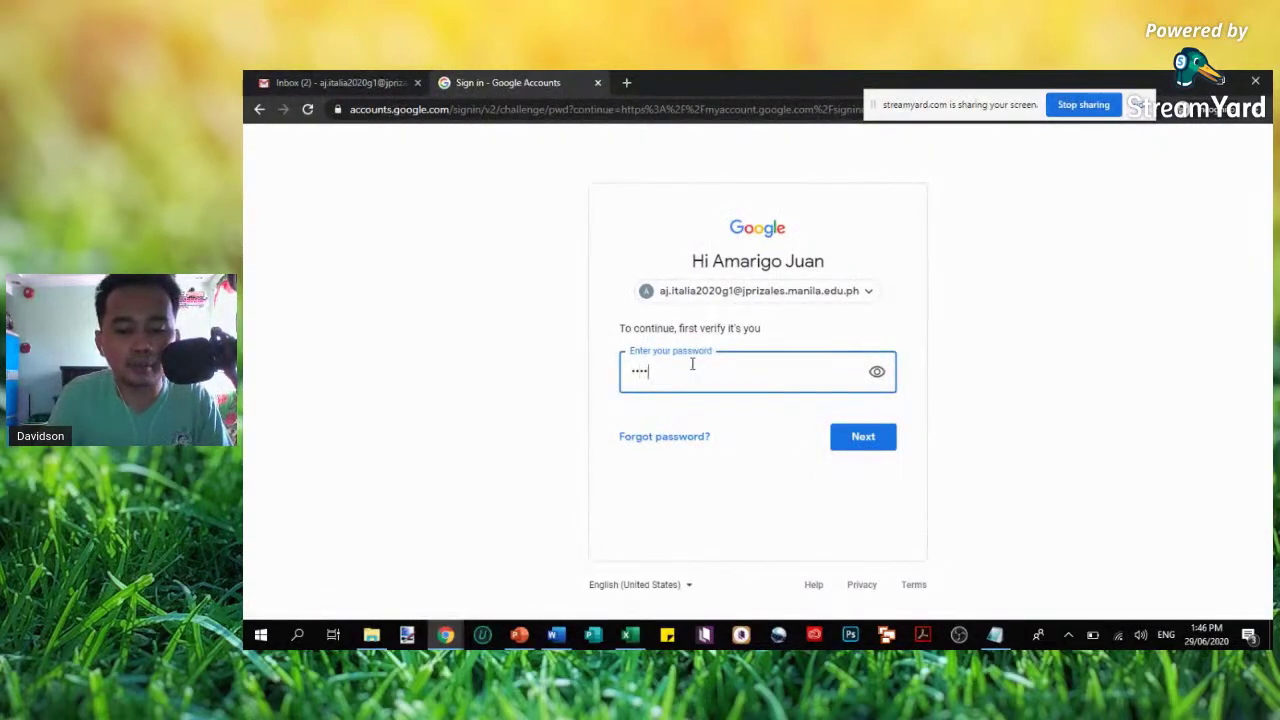
text(•••)
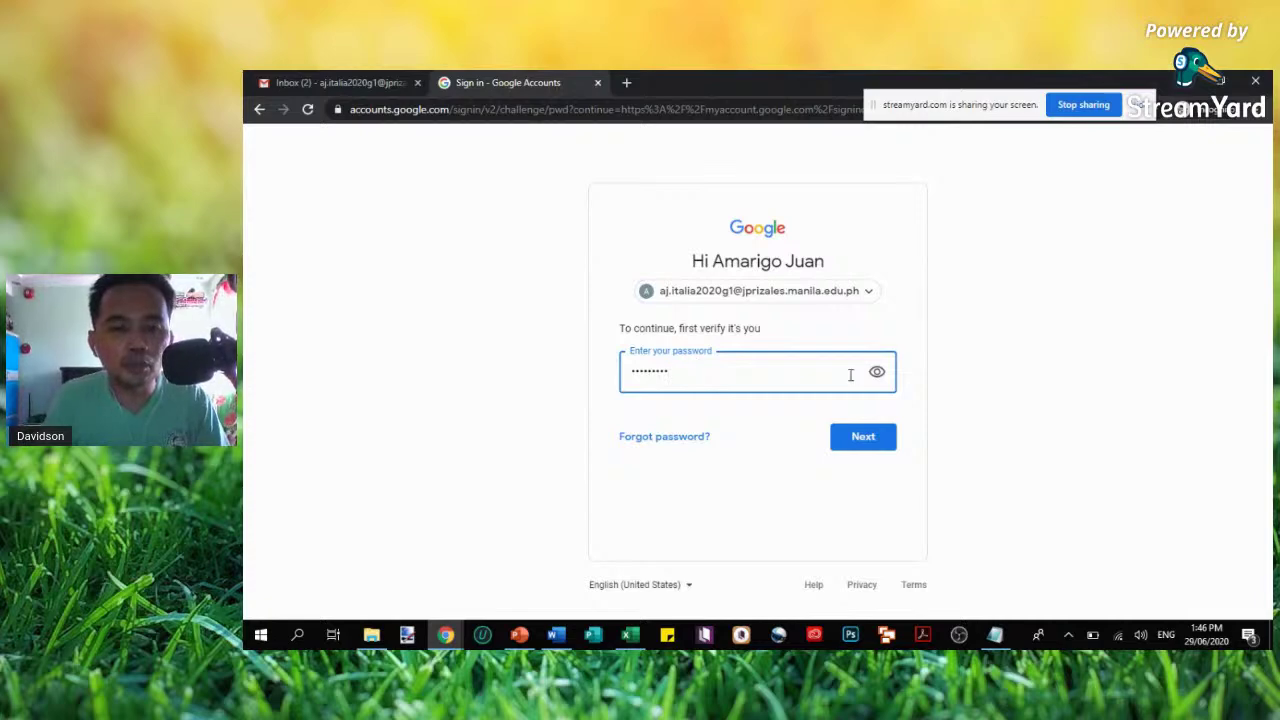
click(877, 372)
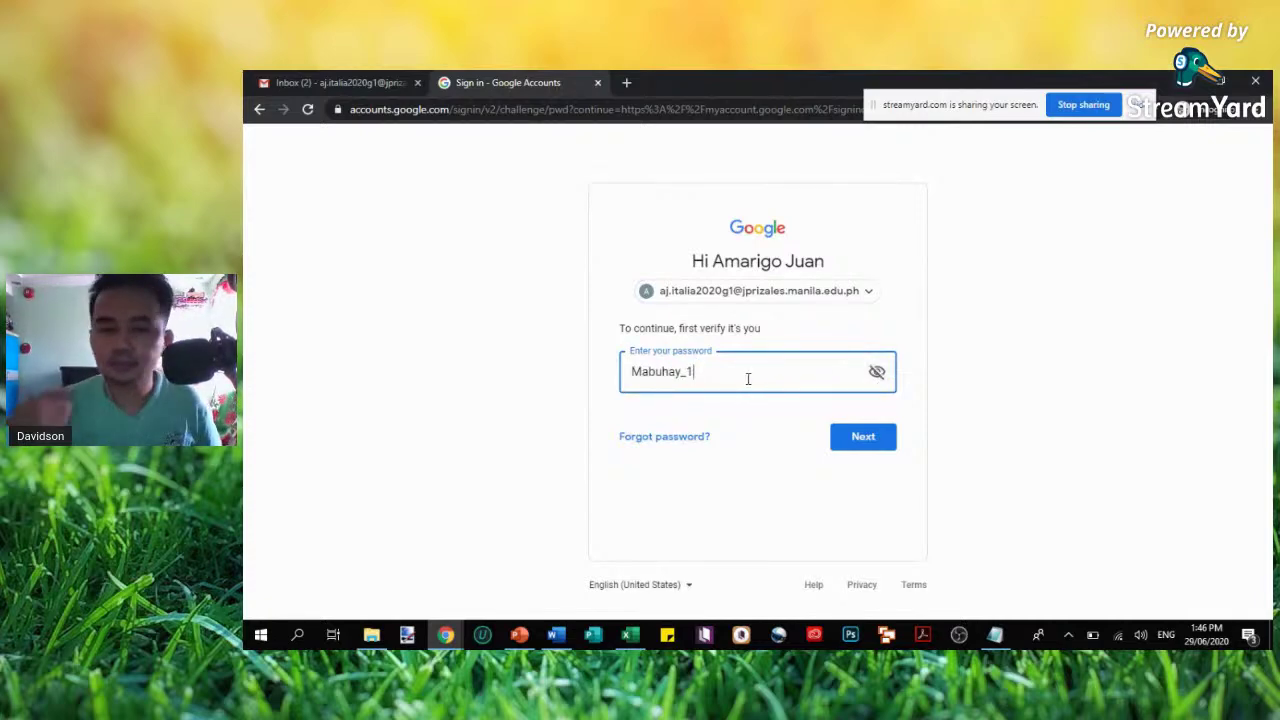
click(855, 440)
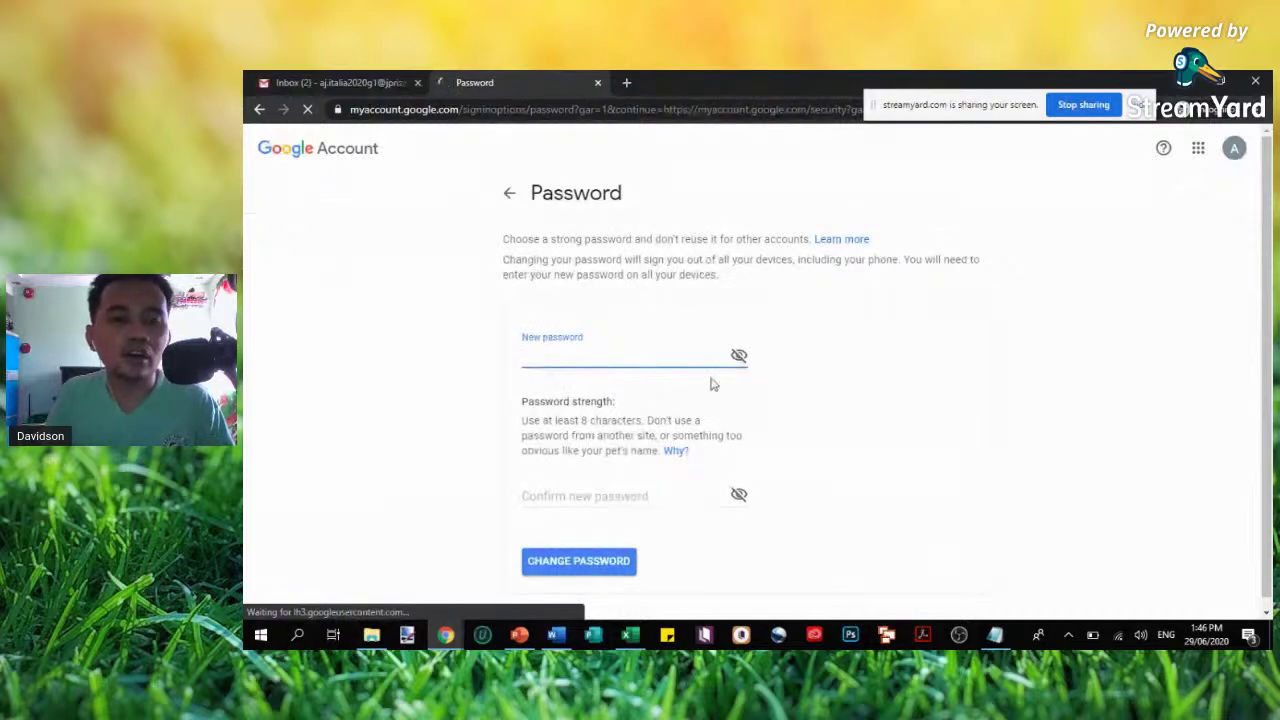
- Type a visible candidate new password, which Google flags as needing to be stronger
key(ctrl)
key(ctrl)
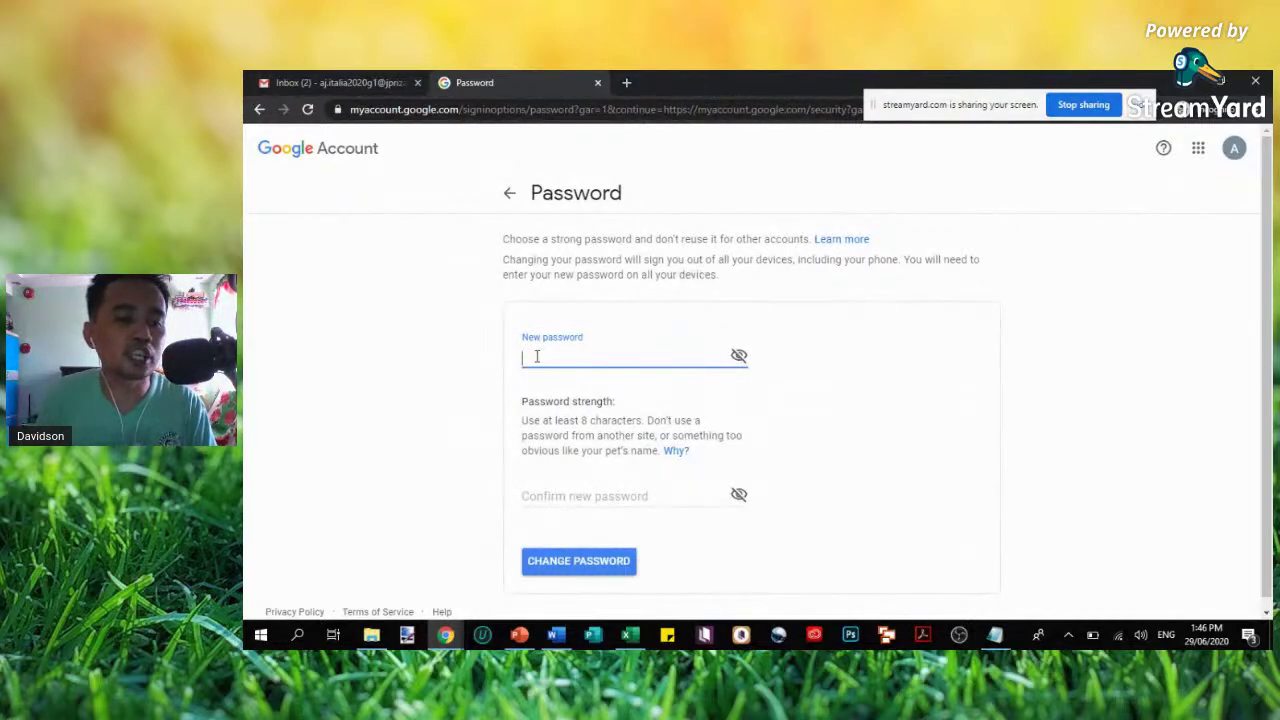
click(740, 358)
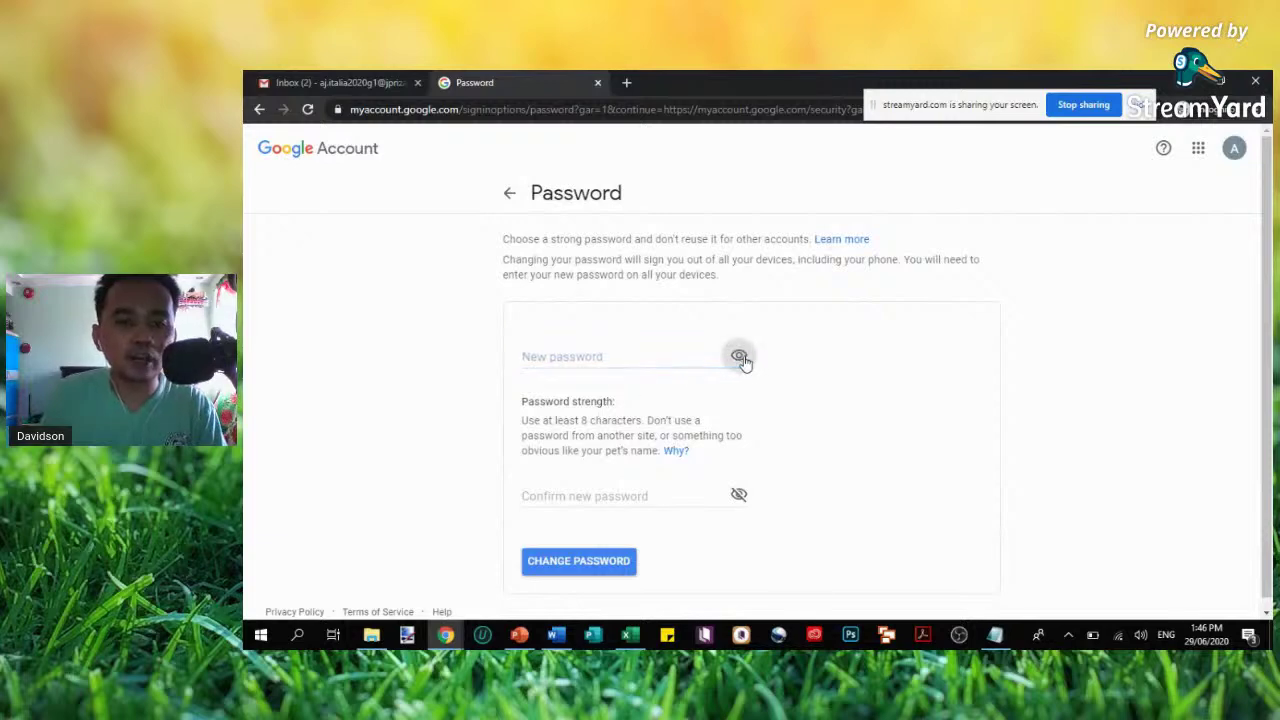
click(607, 367)
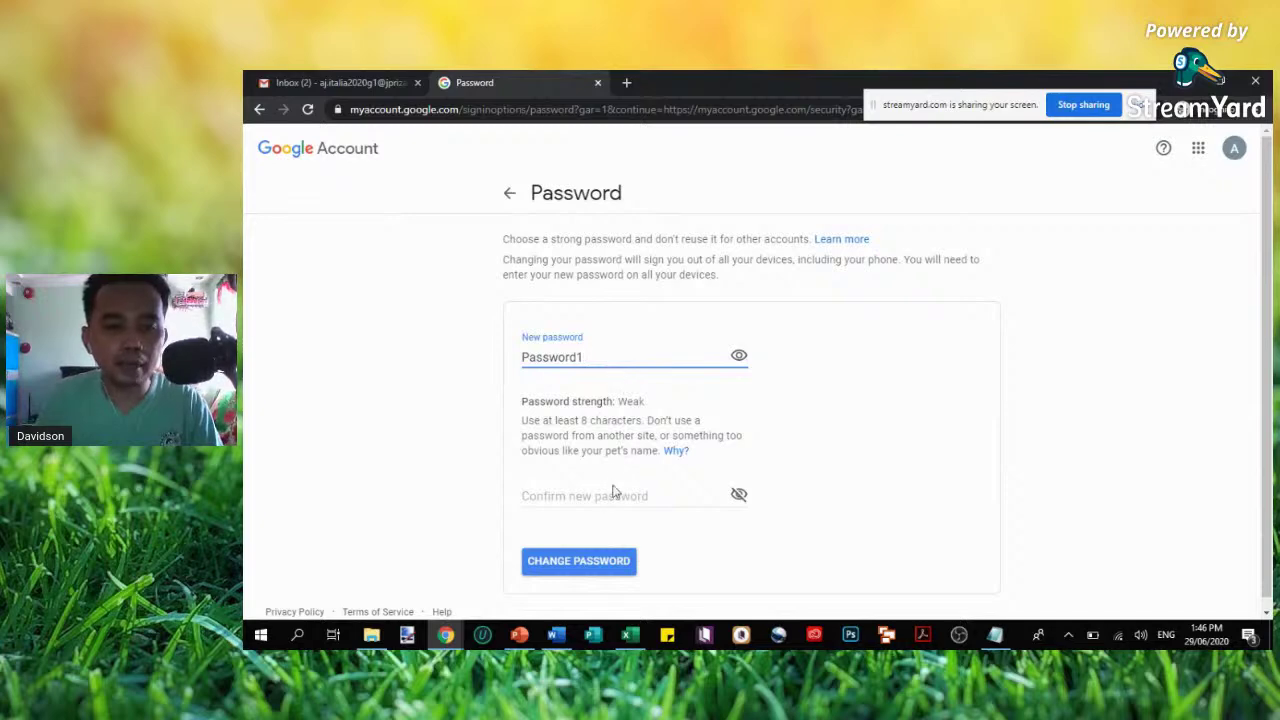
click(599, 492)
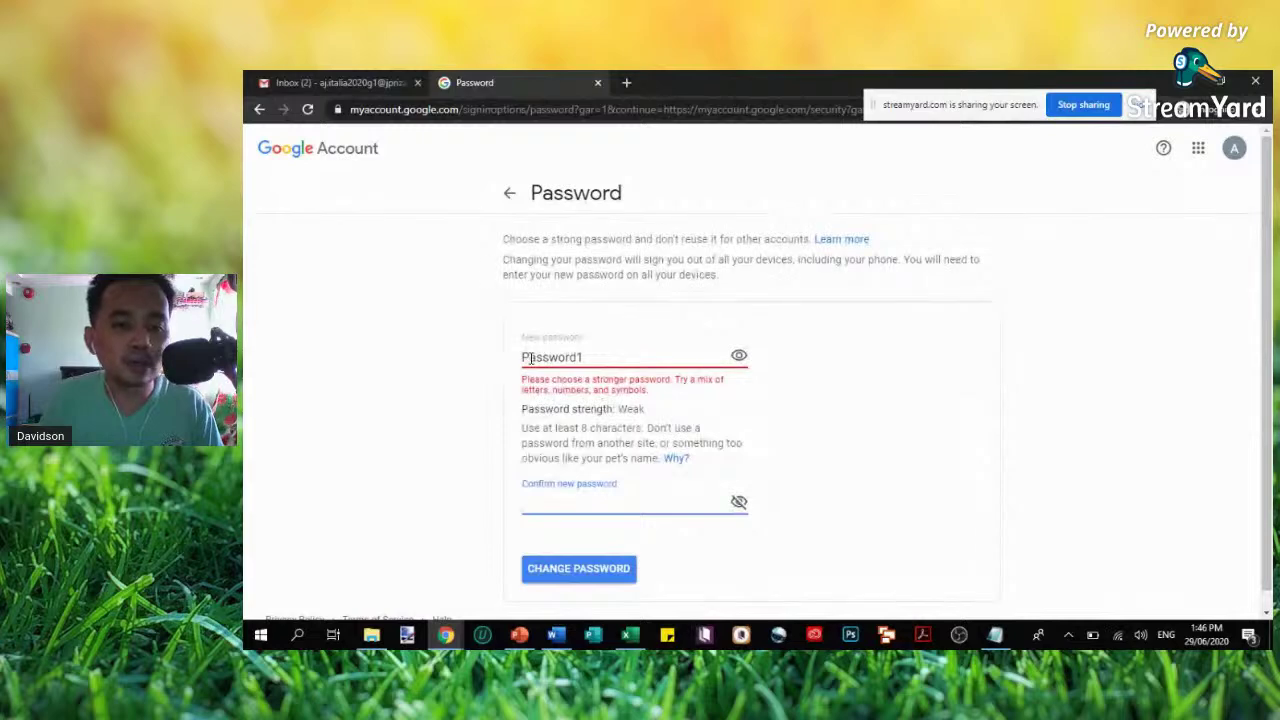
click(597, 357)
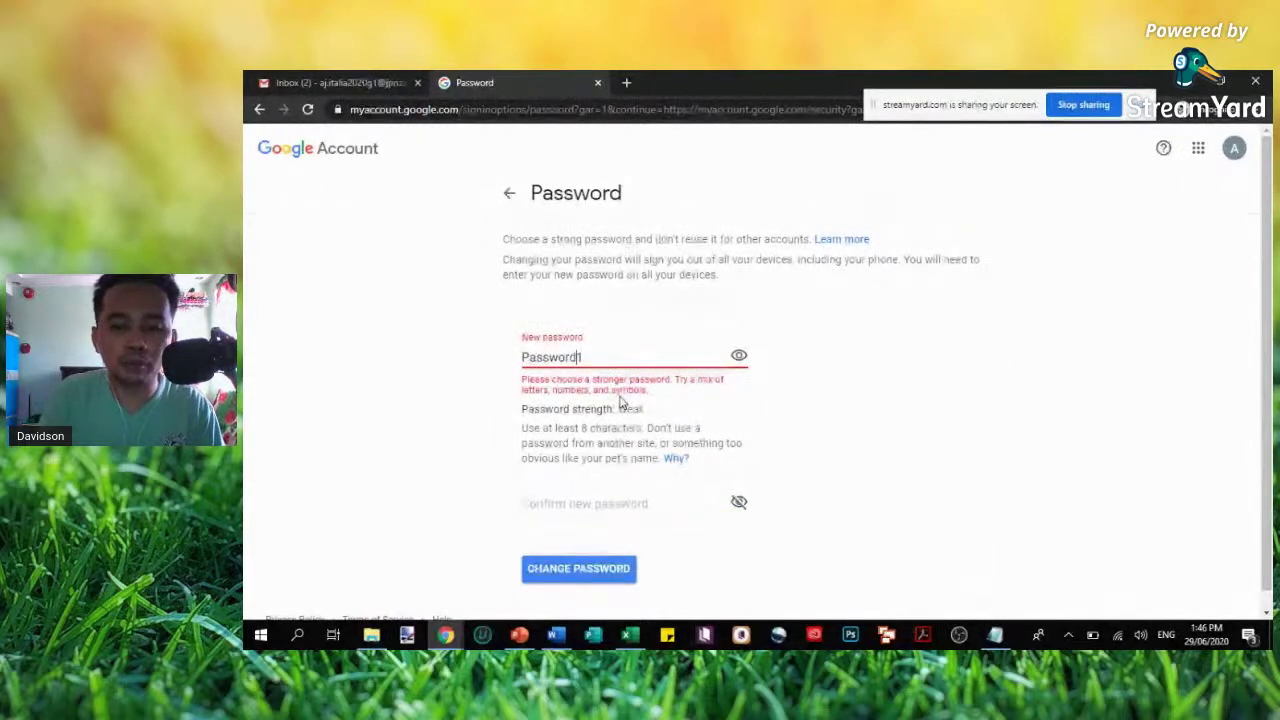
- Try different symbols at the end of the new password, settling on an underscore
text(_1)
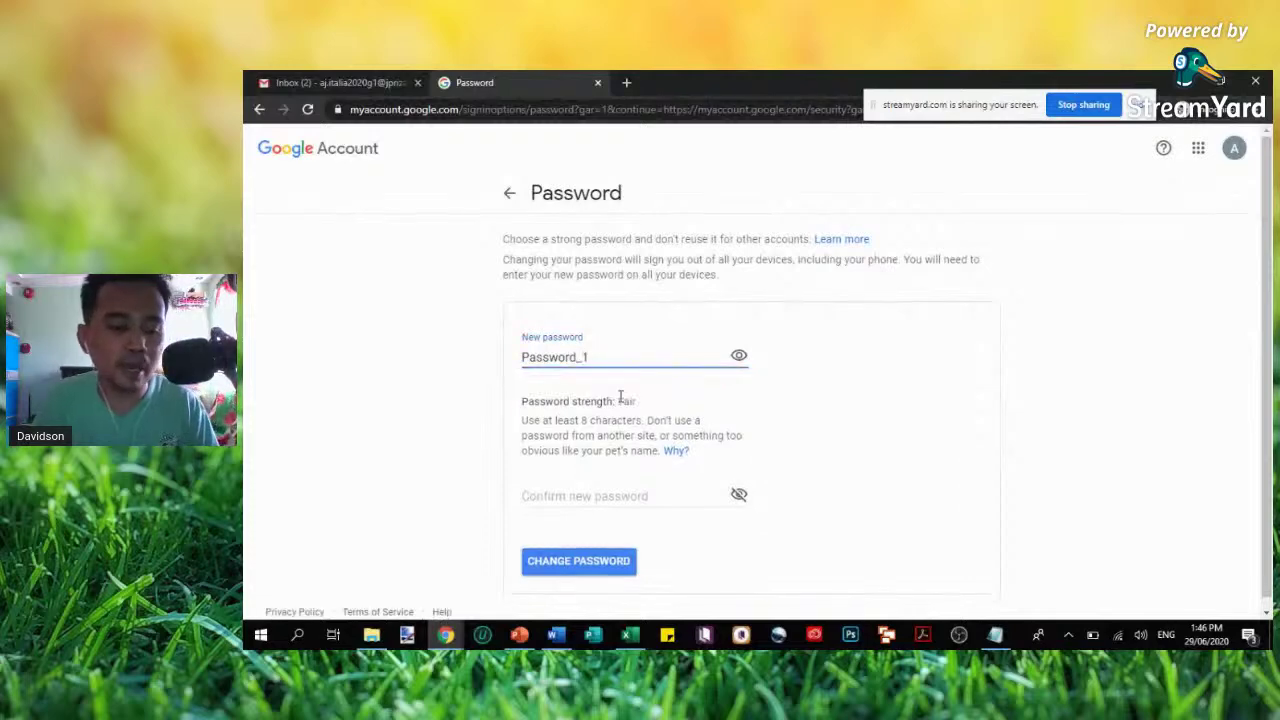
key(BackSpace)
text(@)
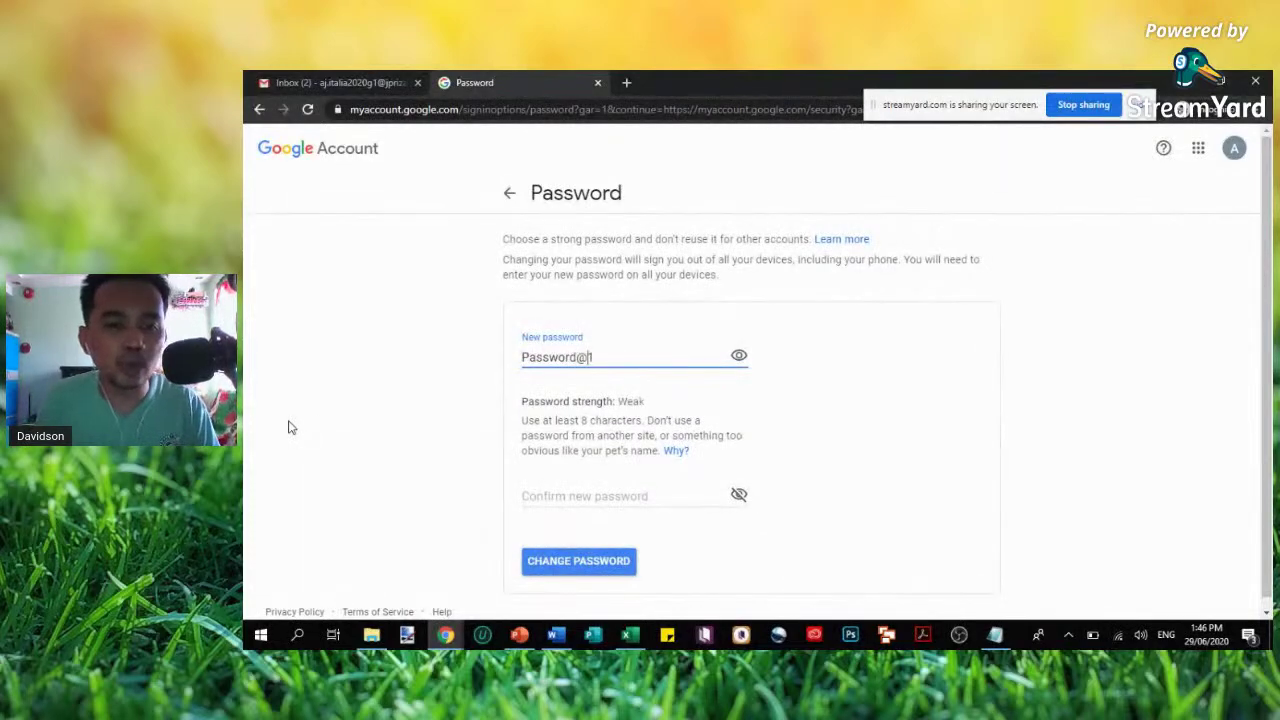
key(BackSpace)
text(#)
key(BackSpace)
text($)
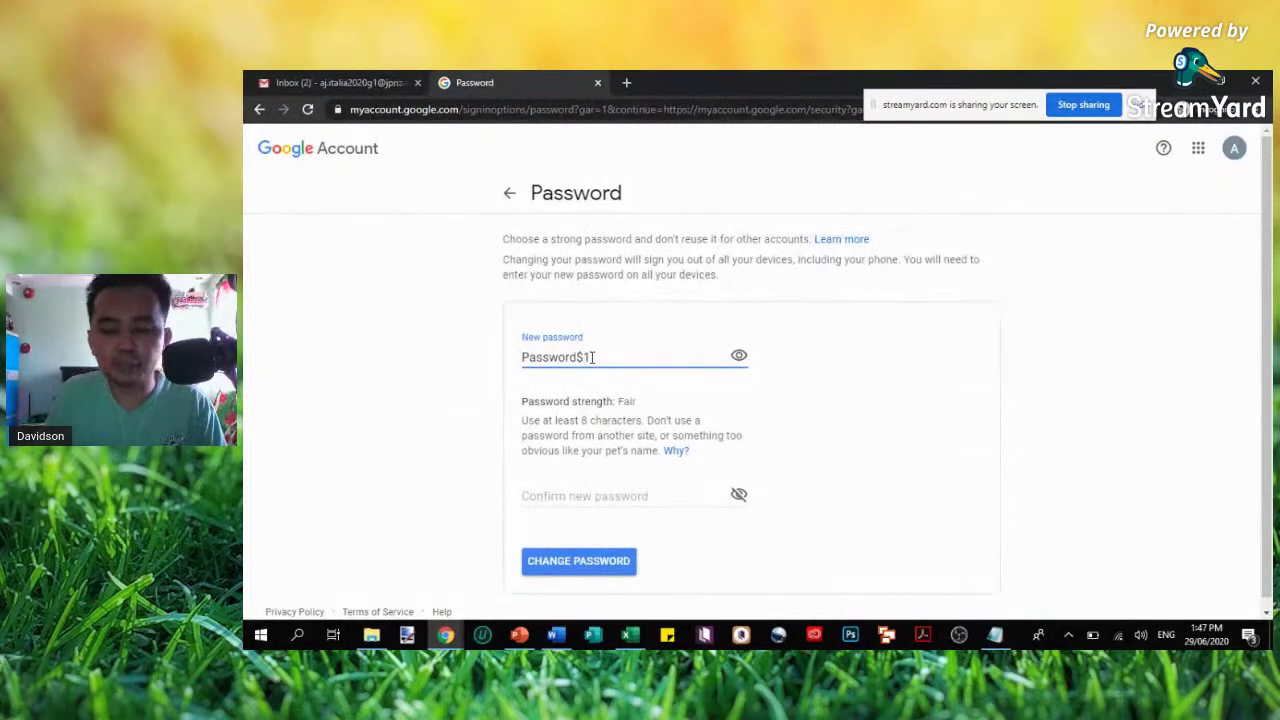
key(BackSpace)
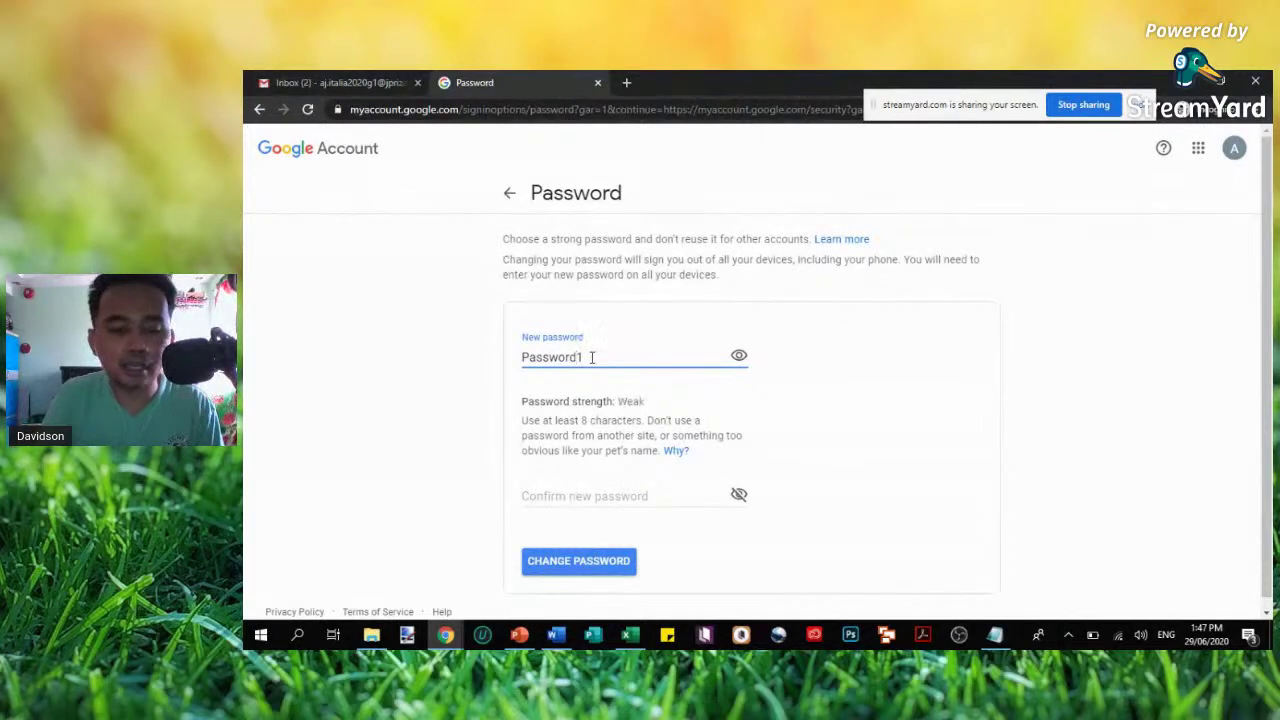
text(_)
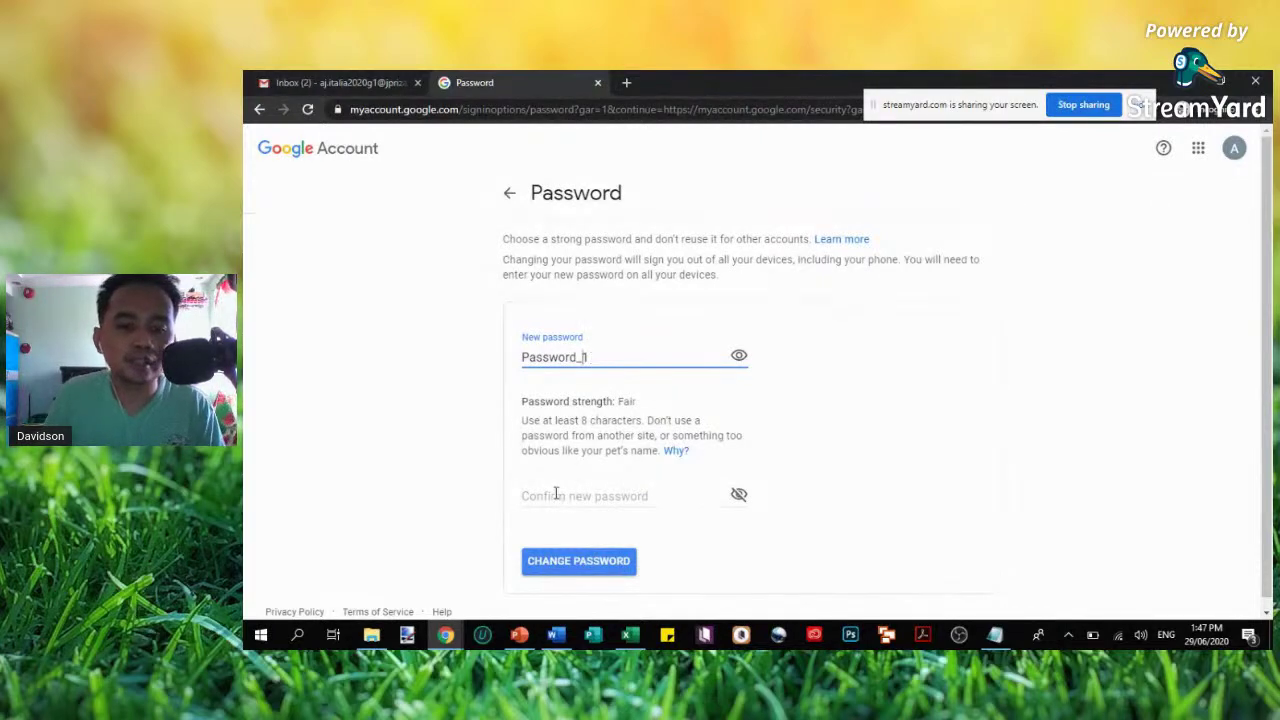
- Enter the matching confirmation password, reveal it, and submit the change
click(556, 493)
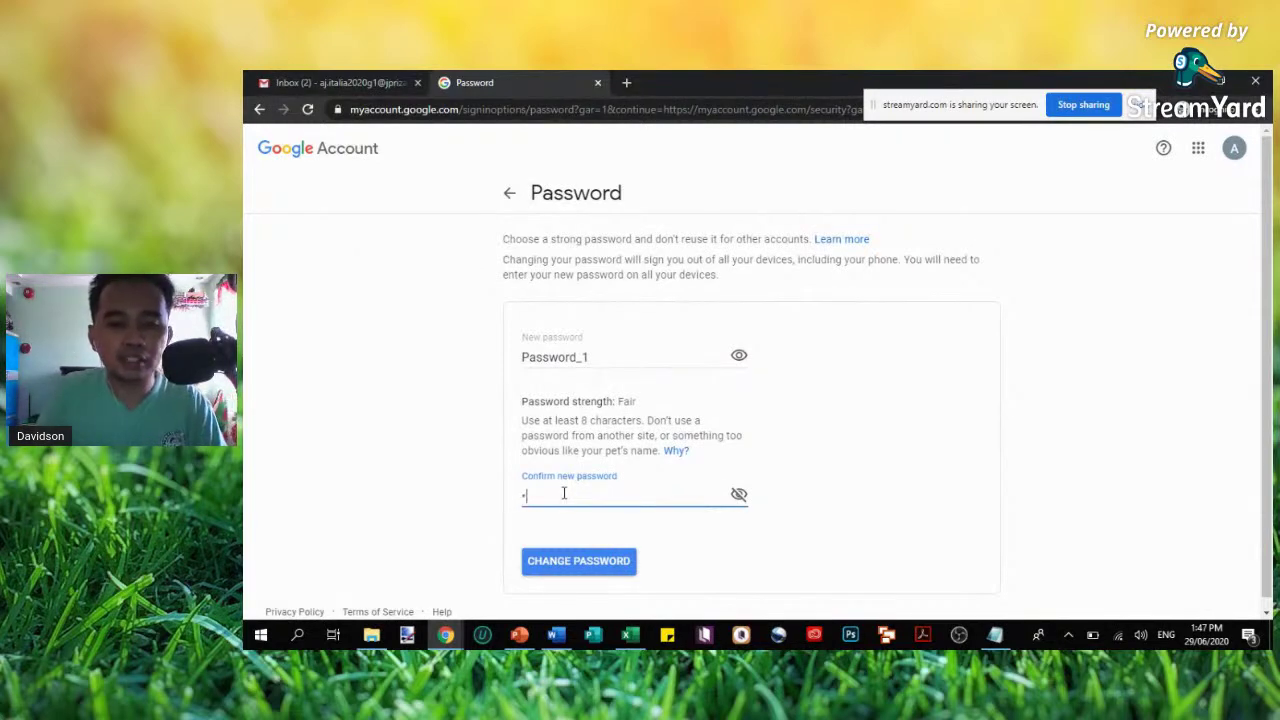
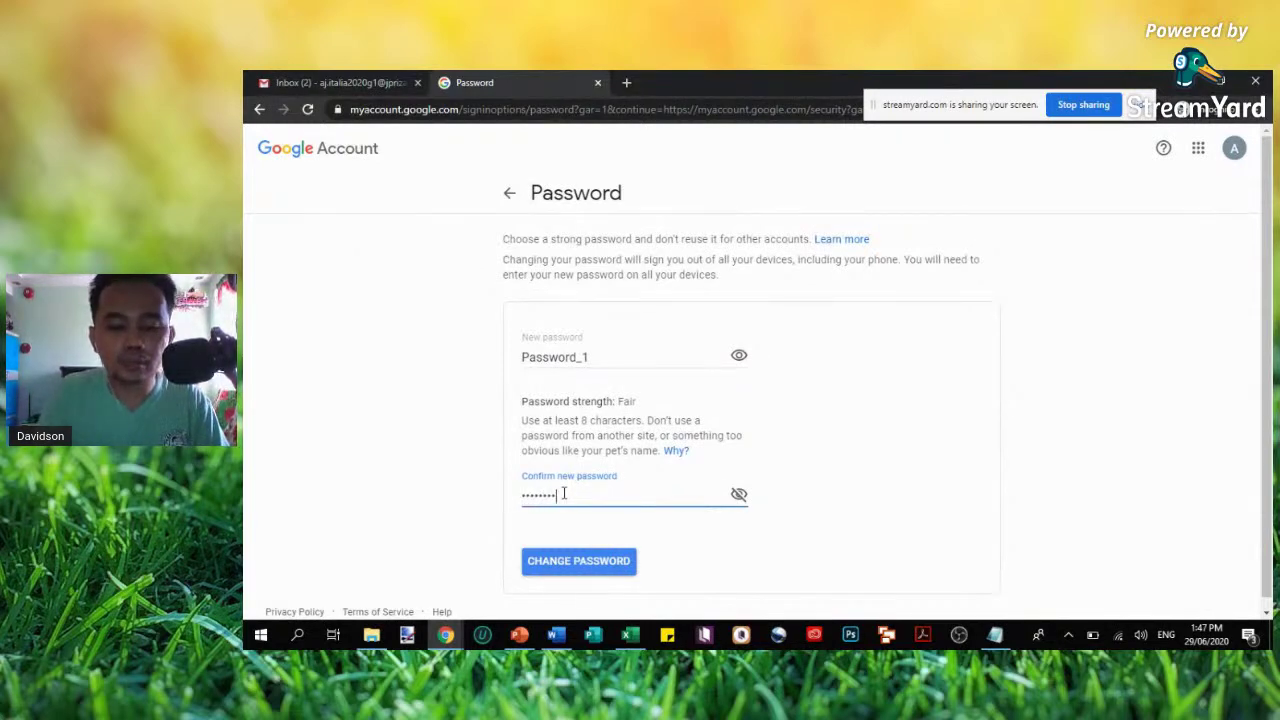
click(738, 494)
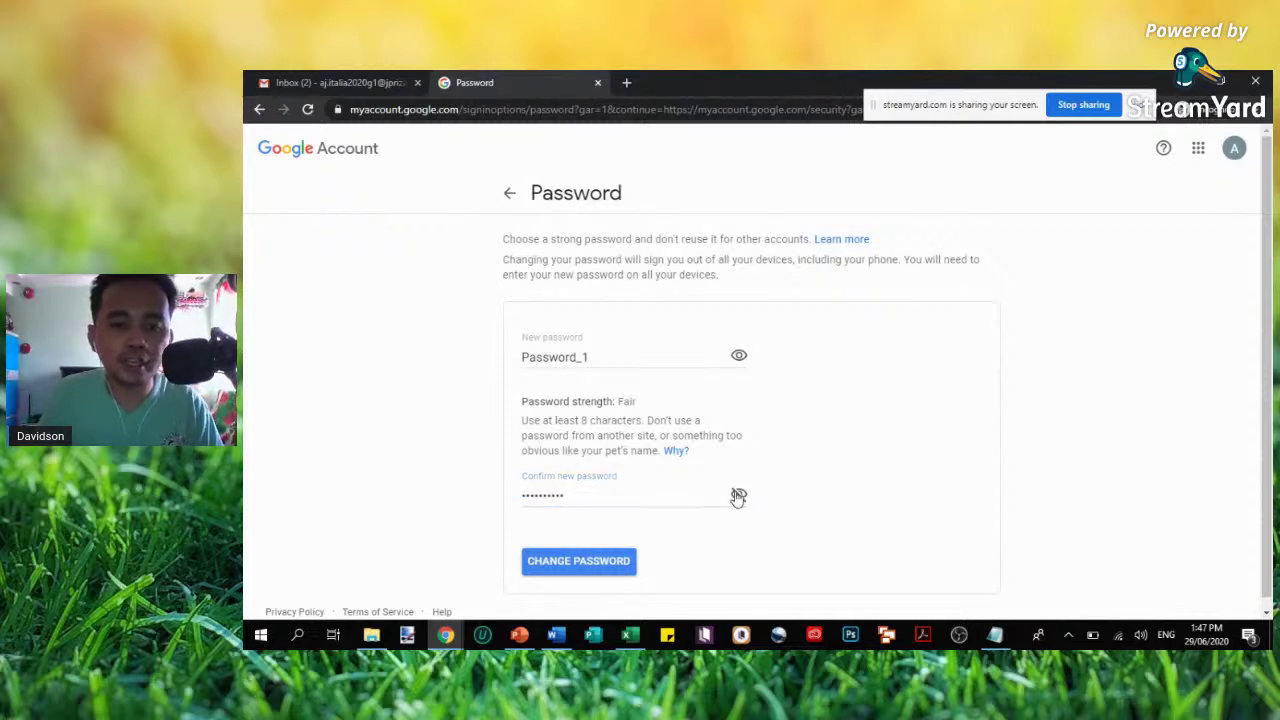
scroll(680, 510, down, 1)
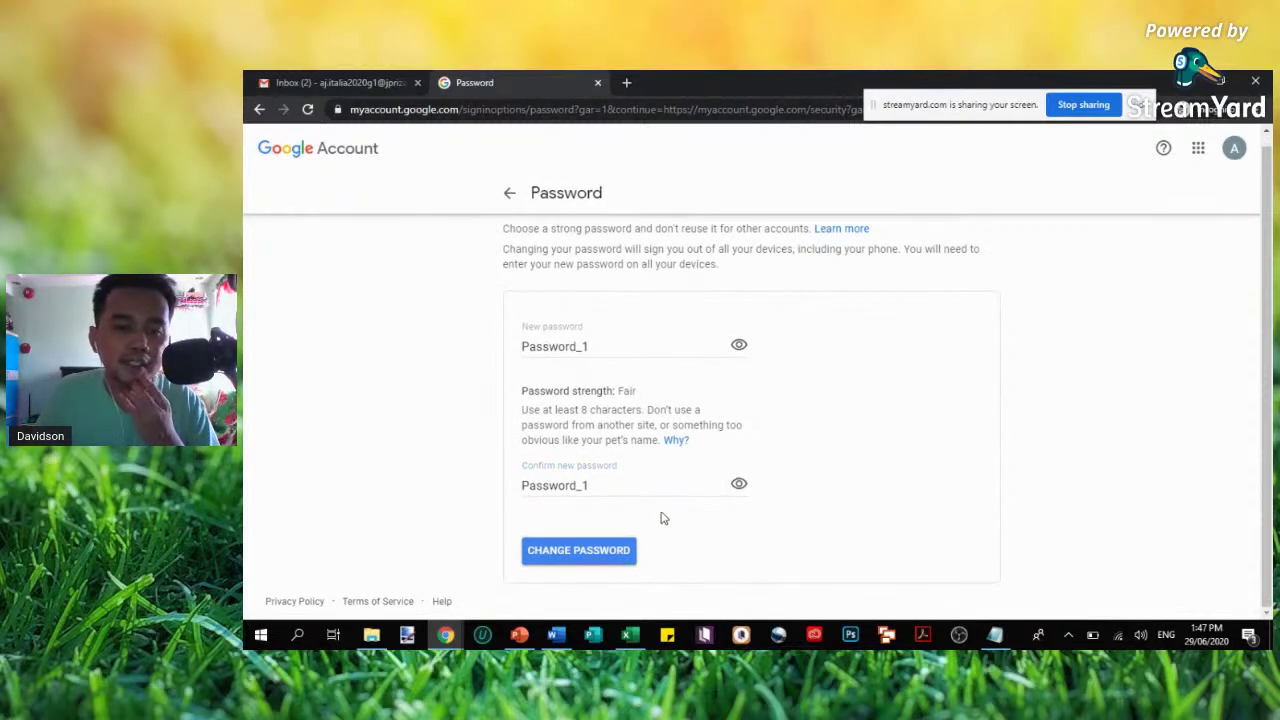
click(588, 560)
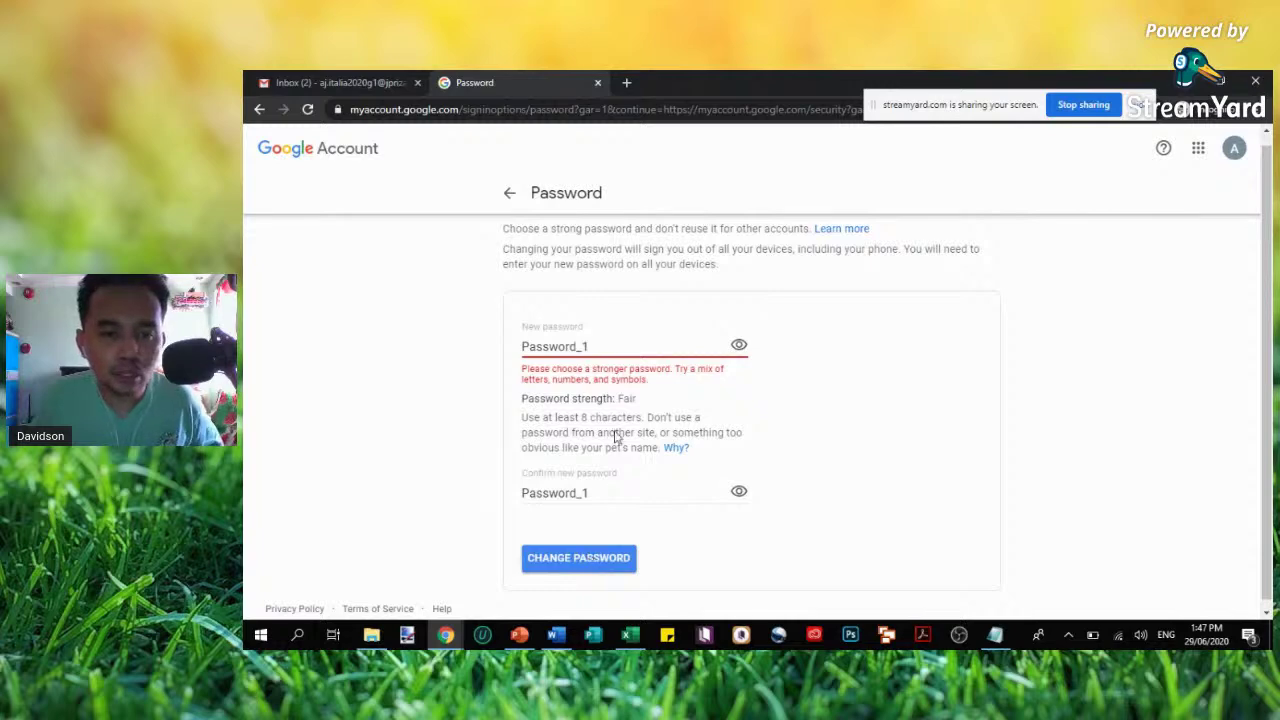
- Replace both password fields with a stronger letters-numbers-symbol password and submit it
click(585, 346)
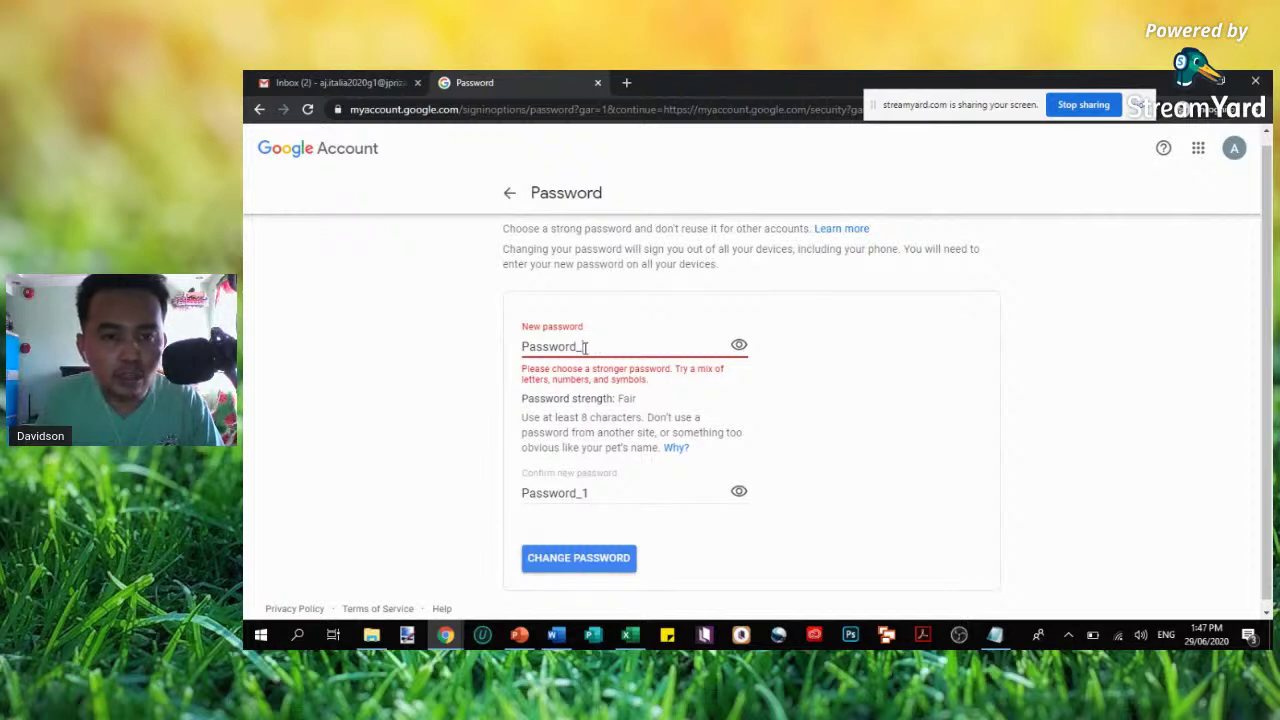
key(BackSpace)
text(@)
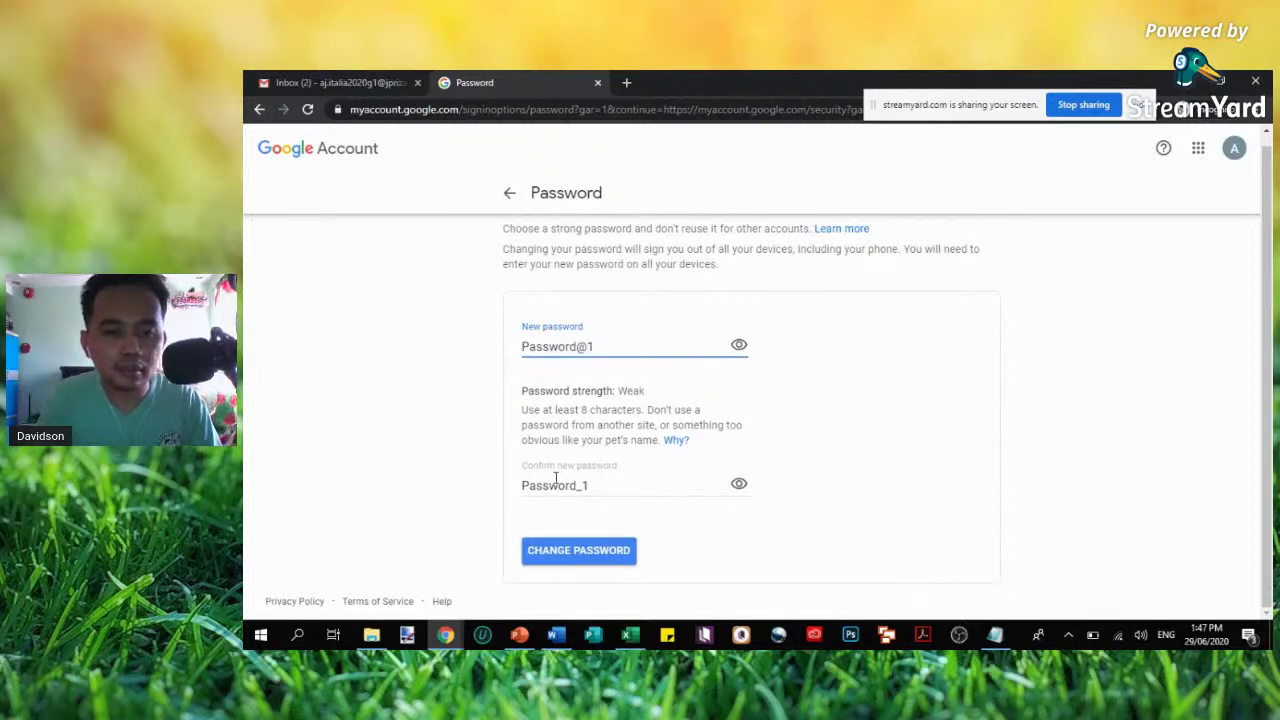
click(582, 487)
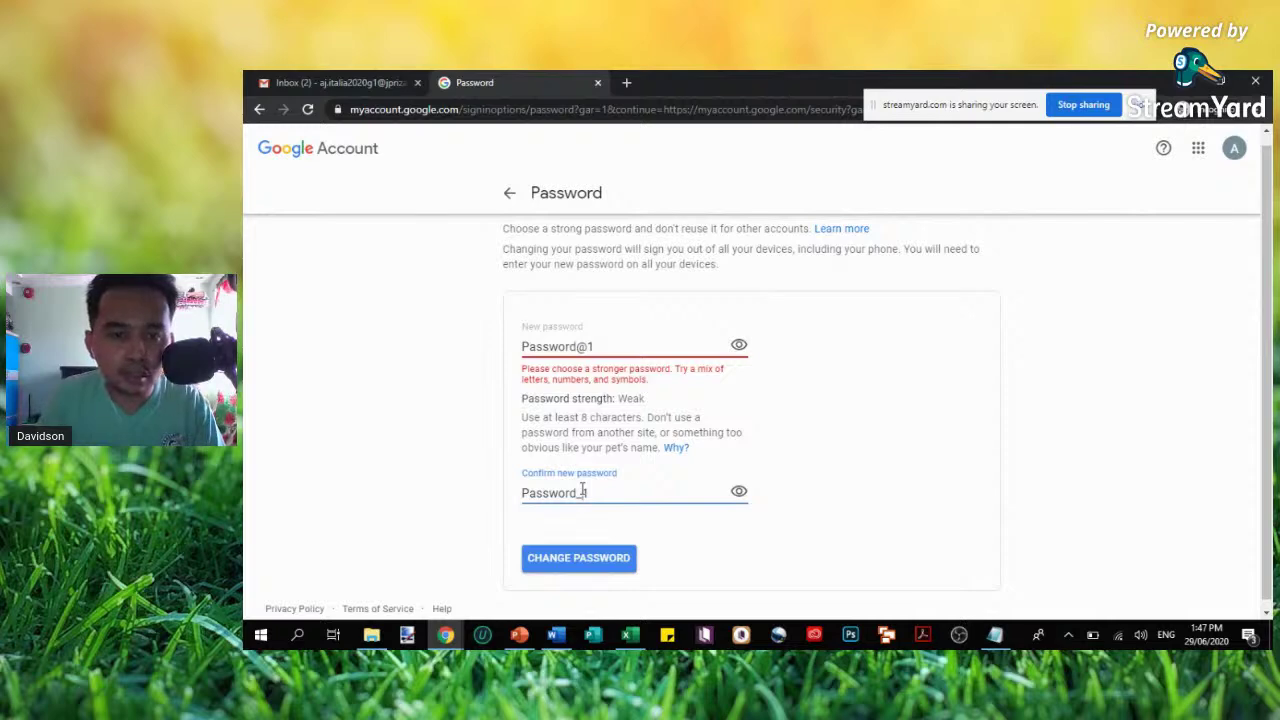
click(620, 346)
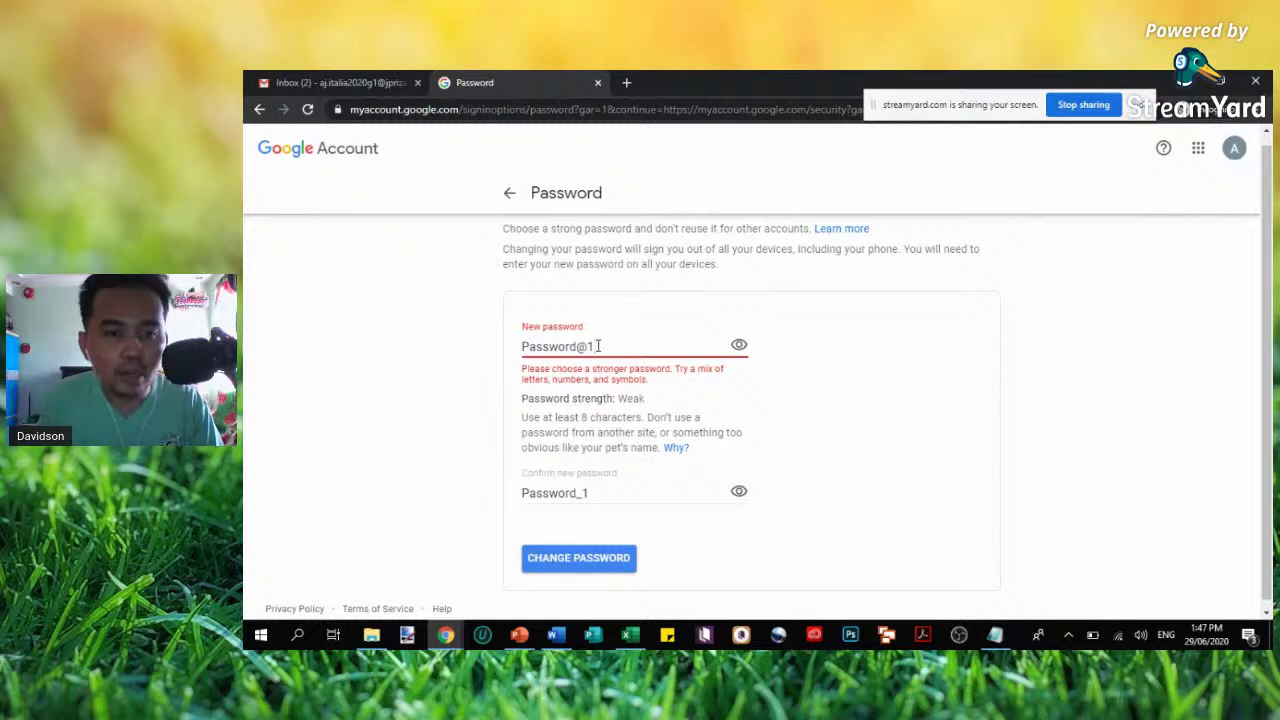
drag(601, 346, 513, 355)
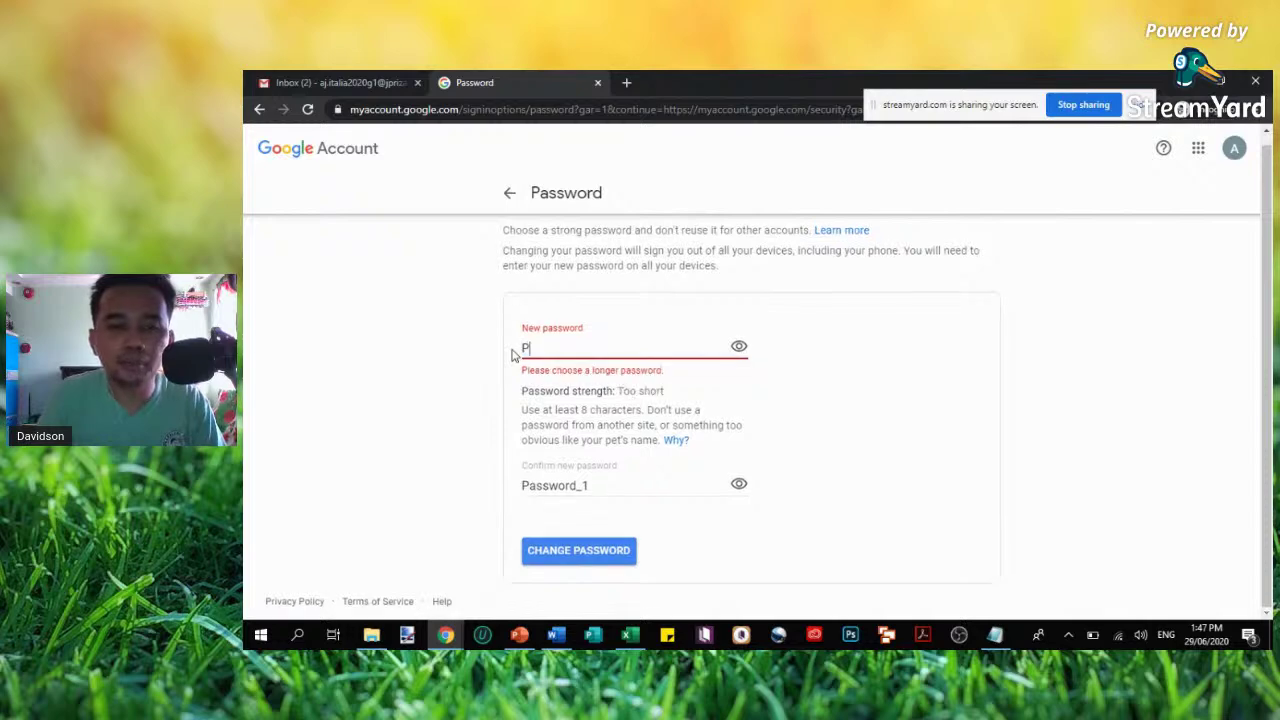
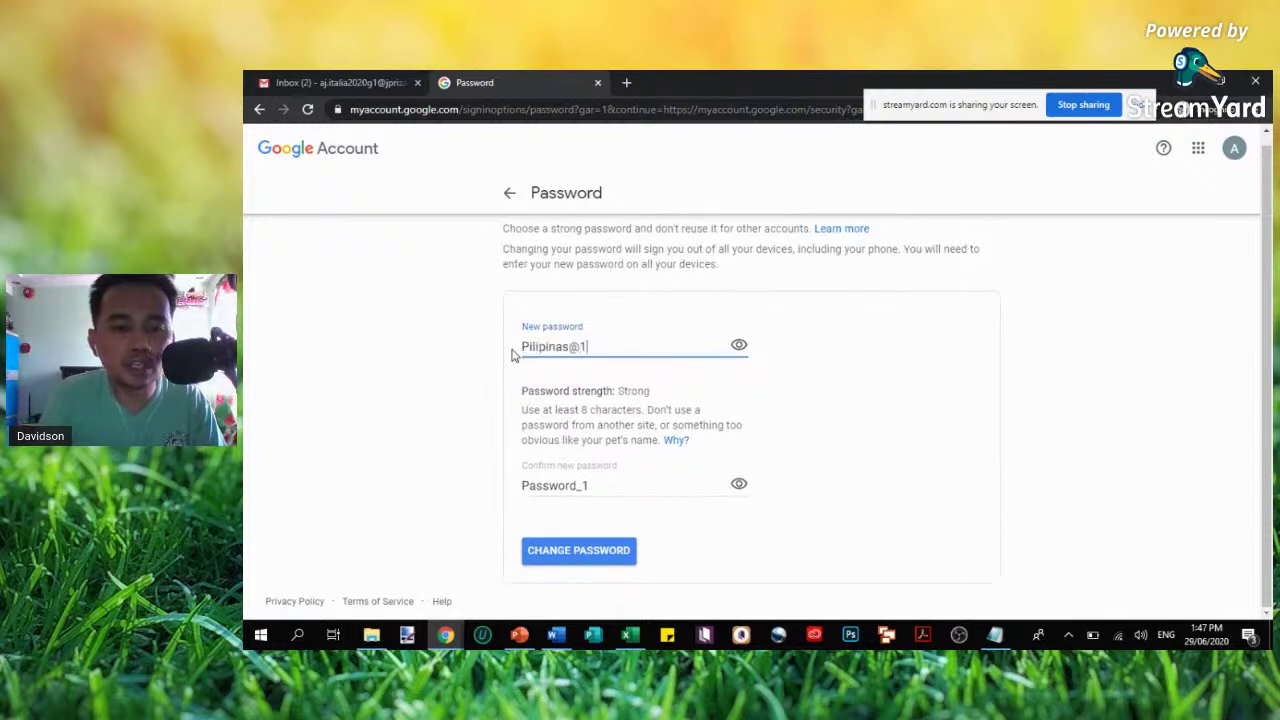
drag(608, 486, 499, 501)
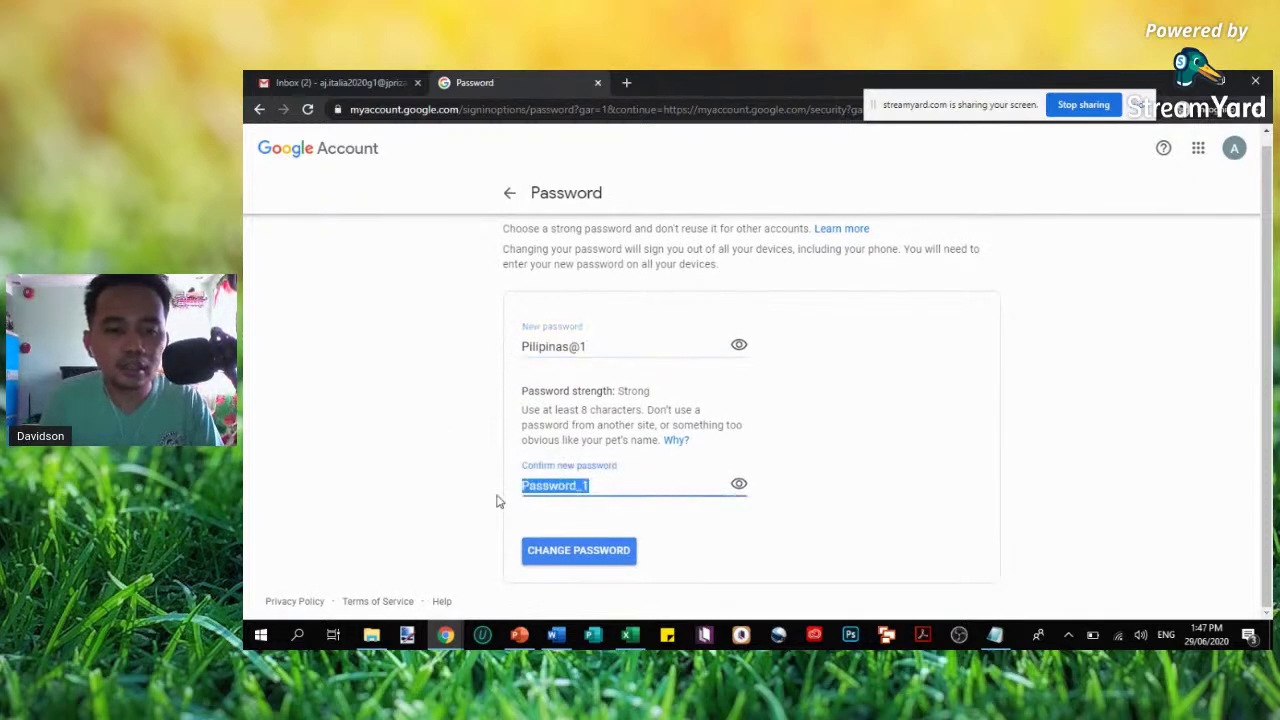
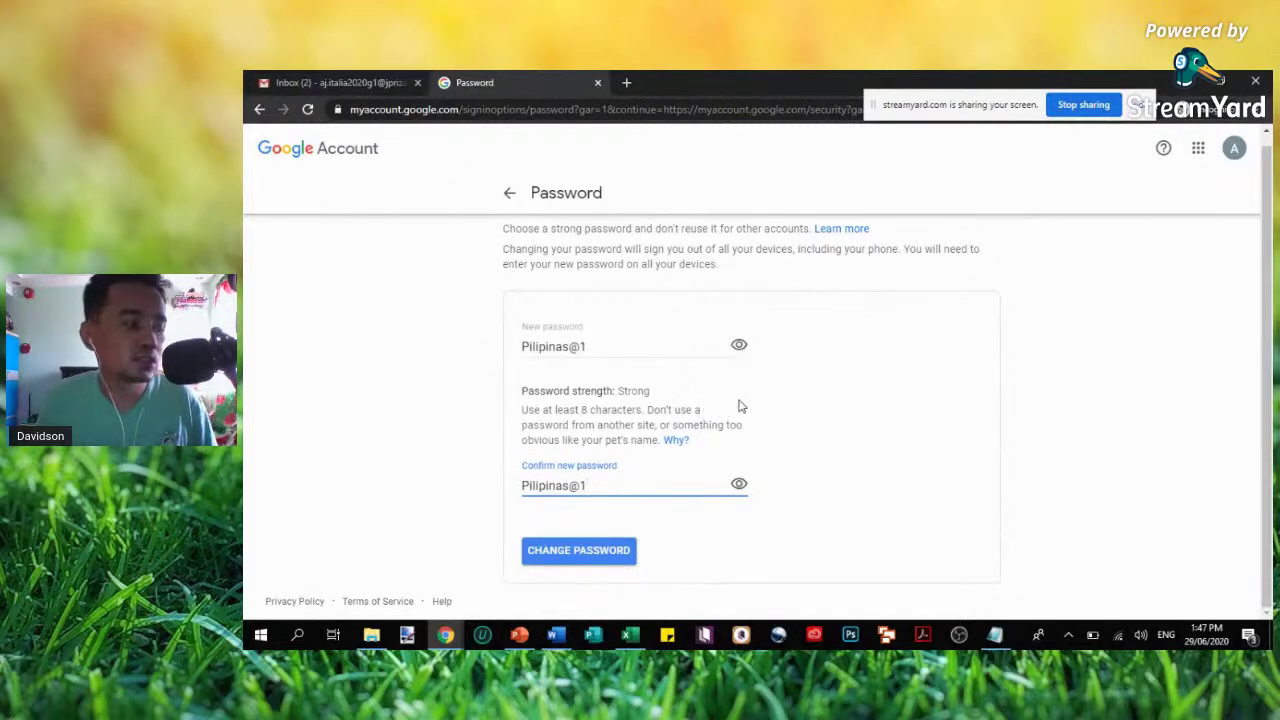
click(572, 556)
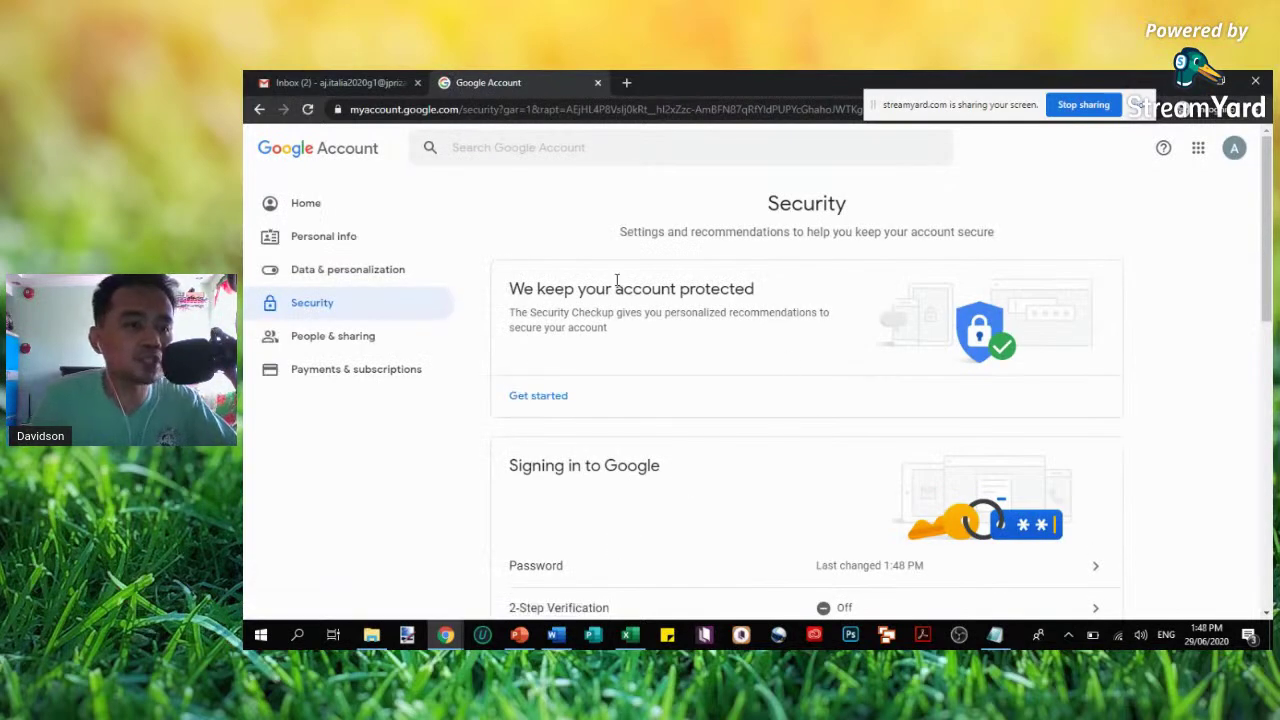
- Copy the account's e-mail address from Gmail's avatar menu, then sign out
click(360, 82)
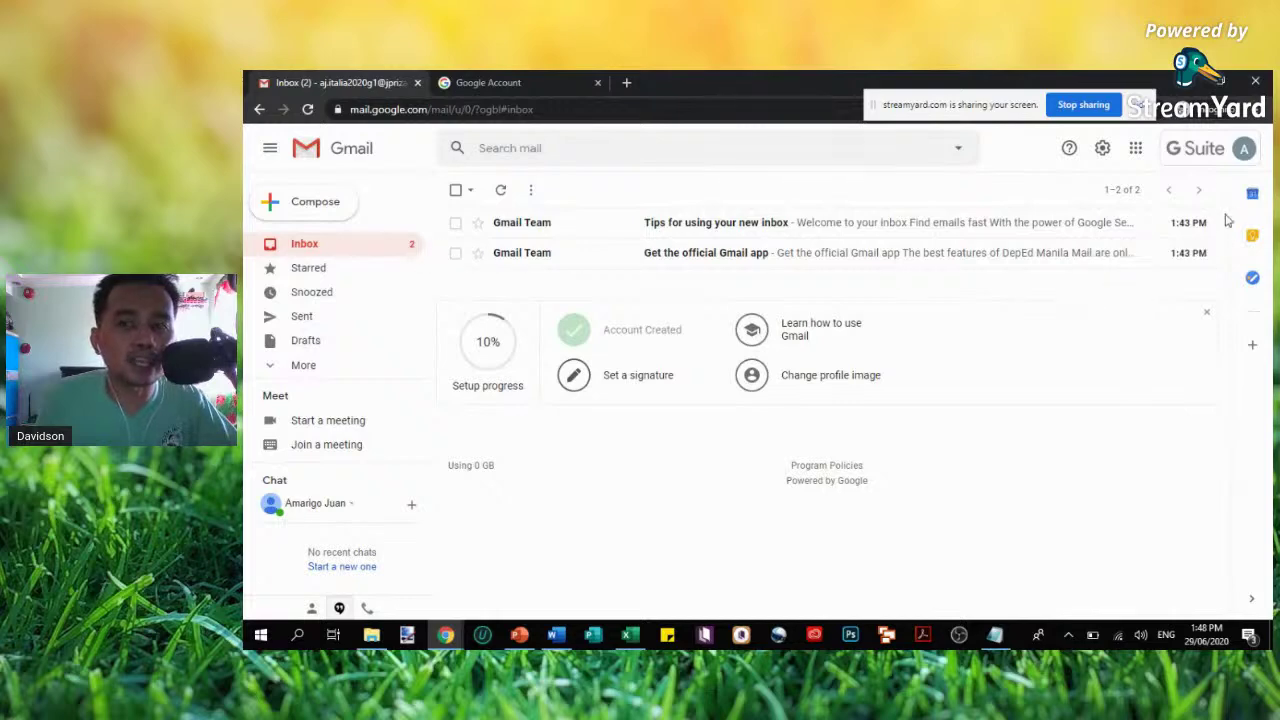
click(1205, 150)
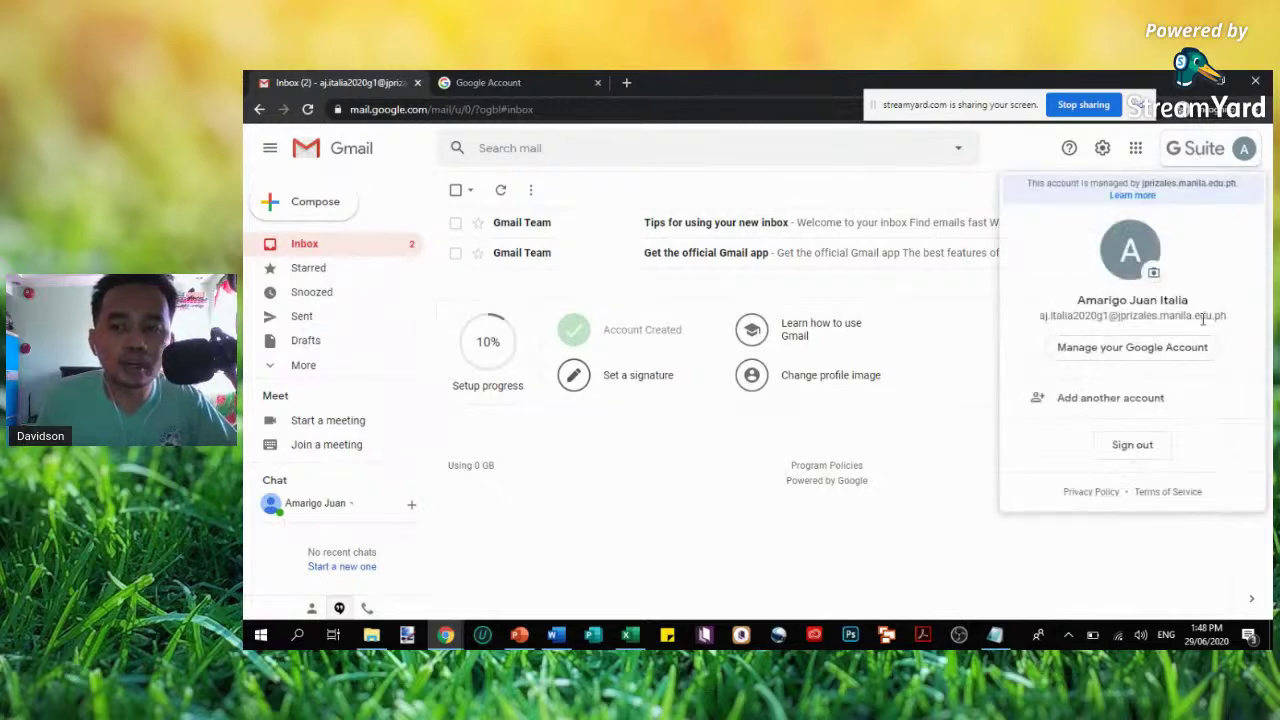
drag(1228, 315, 1038, 318)
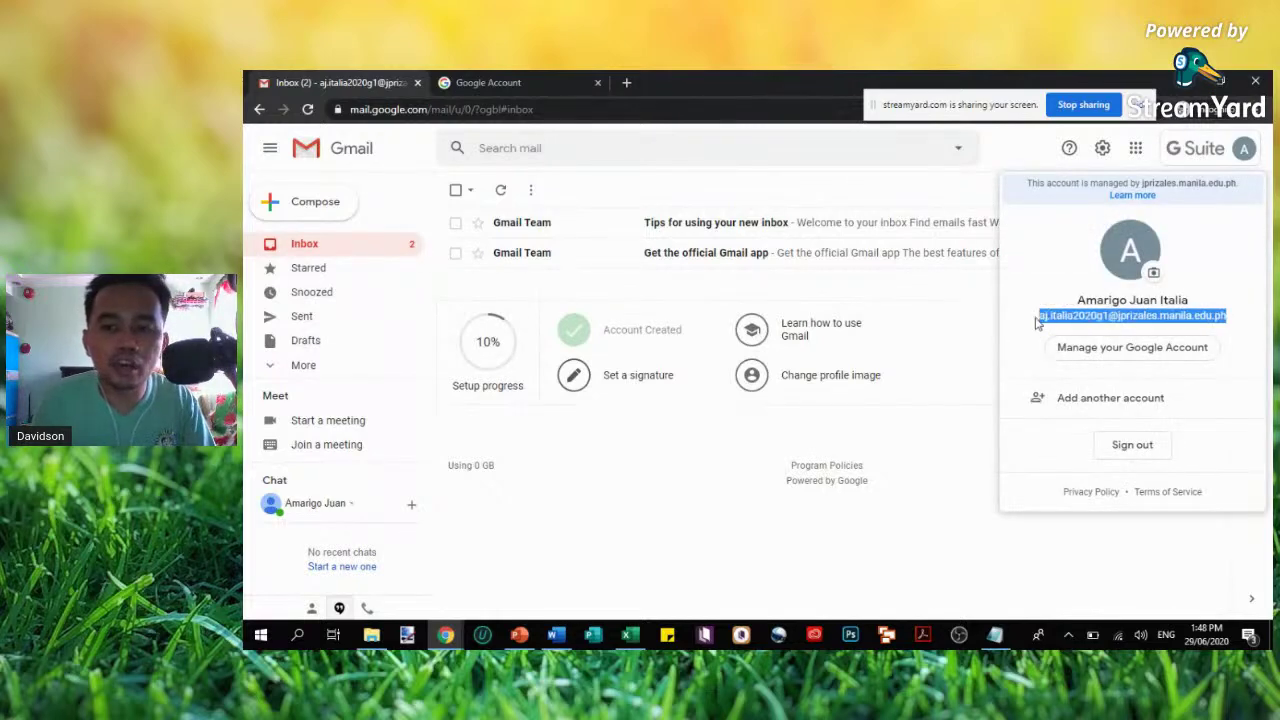
key(Escape)
click(1210, 150)
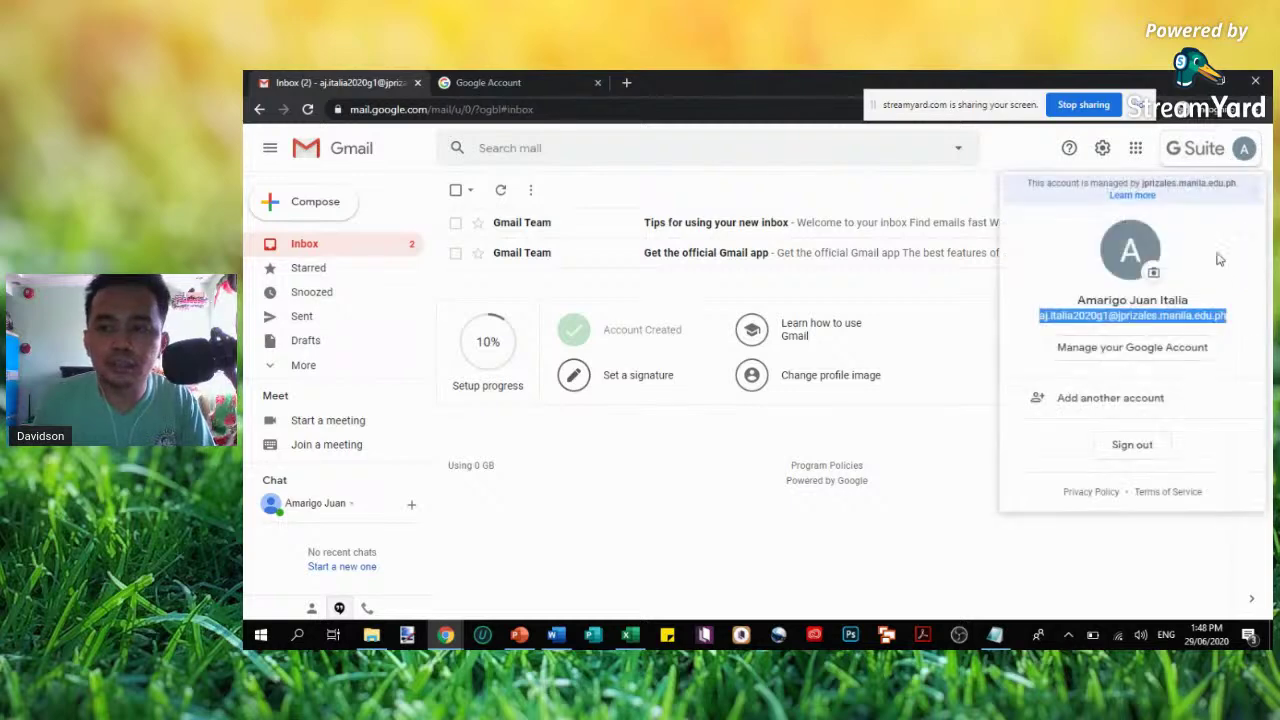
right_click(1190, 320)
click(1134, 333)
click(1133, 455)
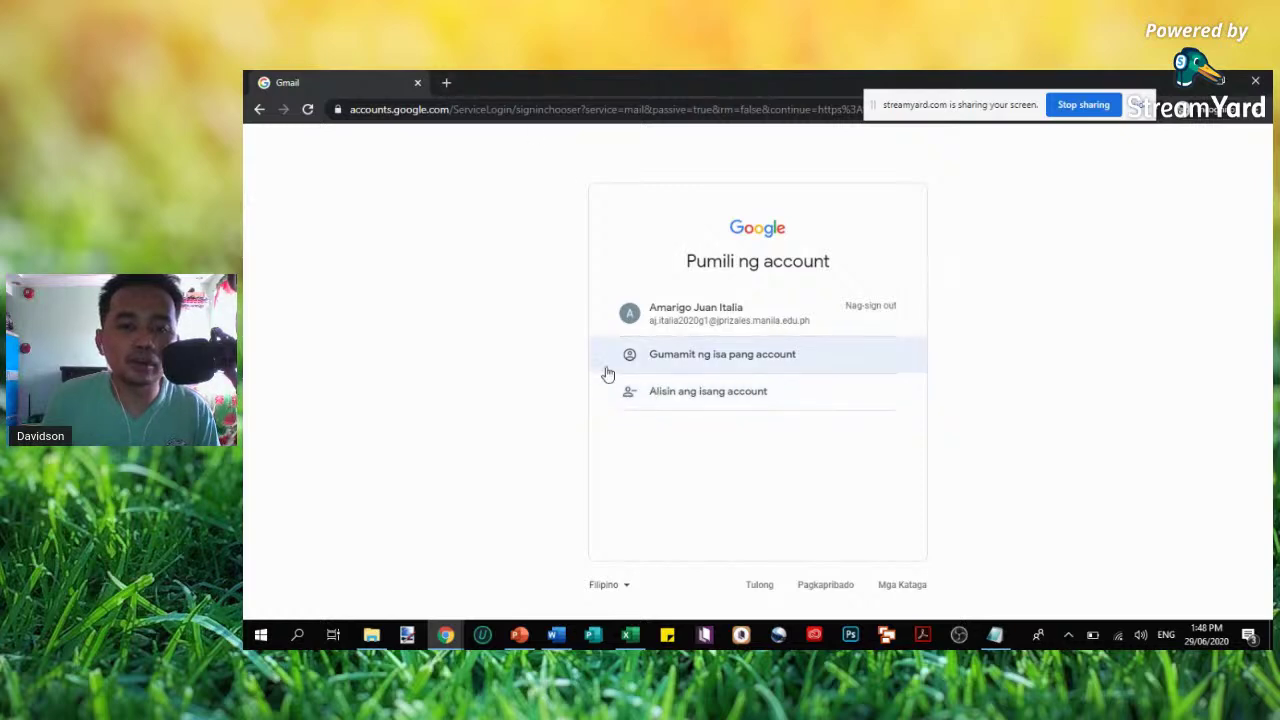
- Remove the saved account from the chooser, paste the copied e-mail, and continue
click(659, 397)
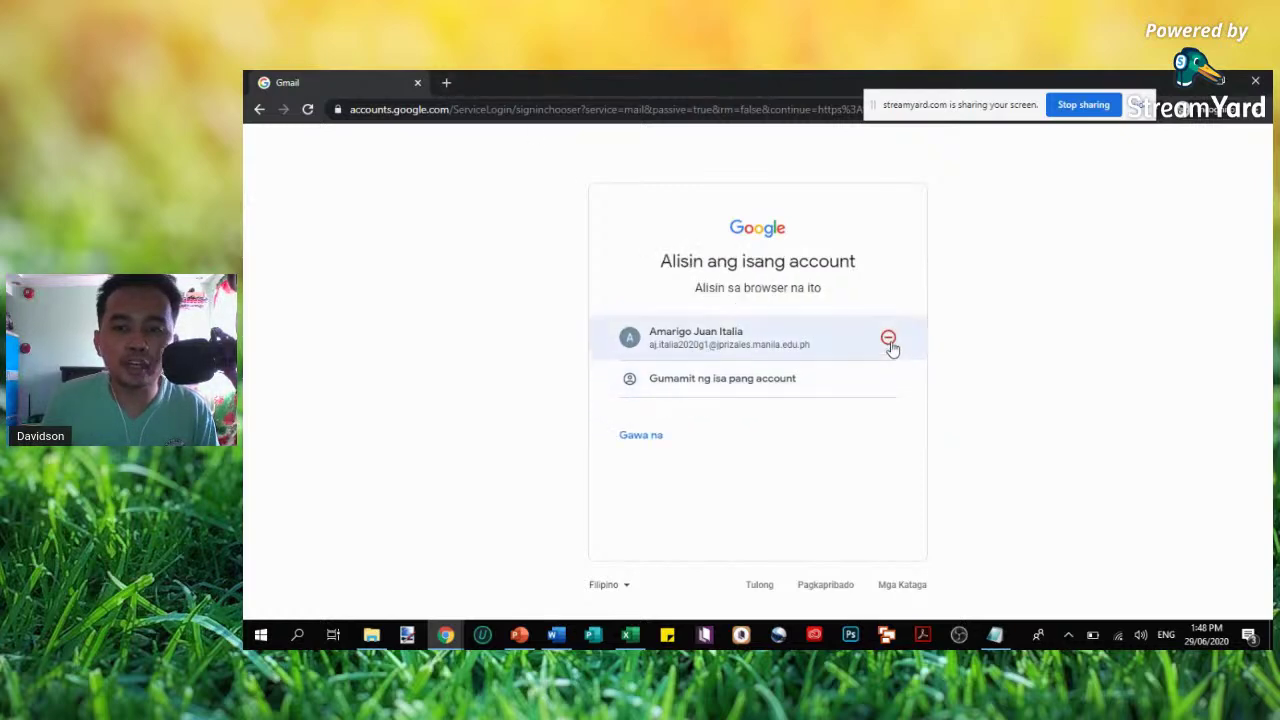
click(888, 340)
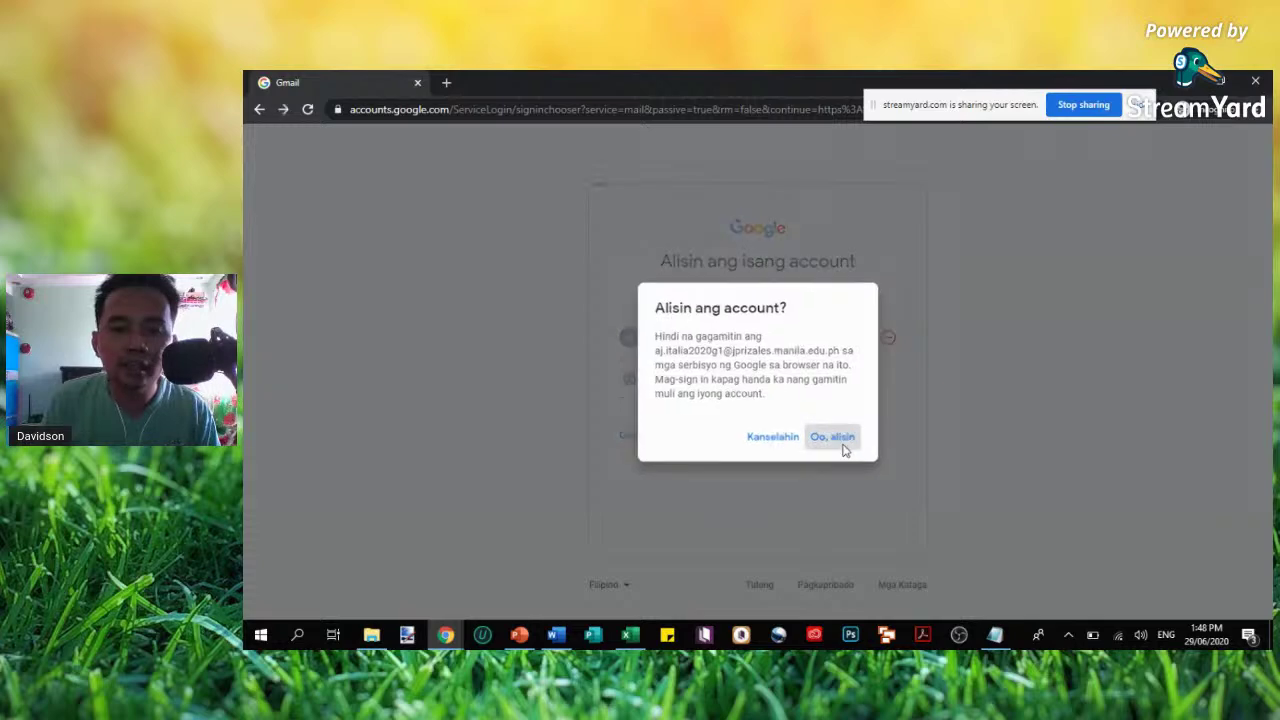
click(832, 437)
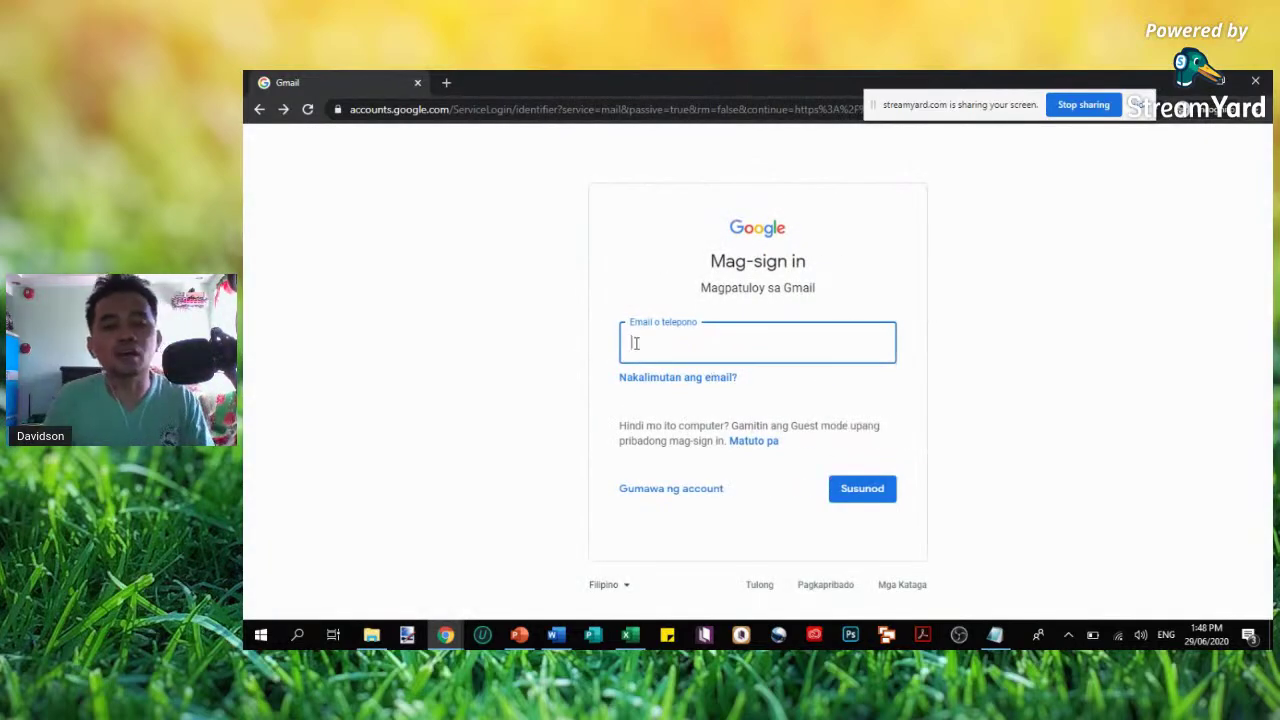
key(ctrl+v)
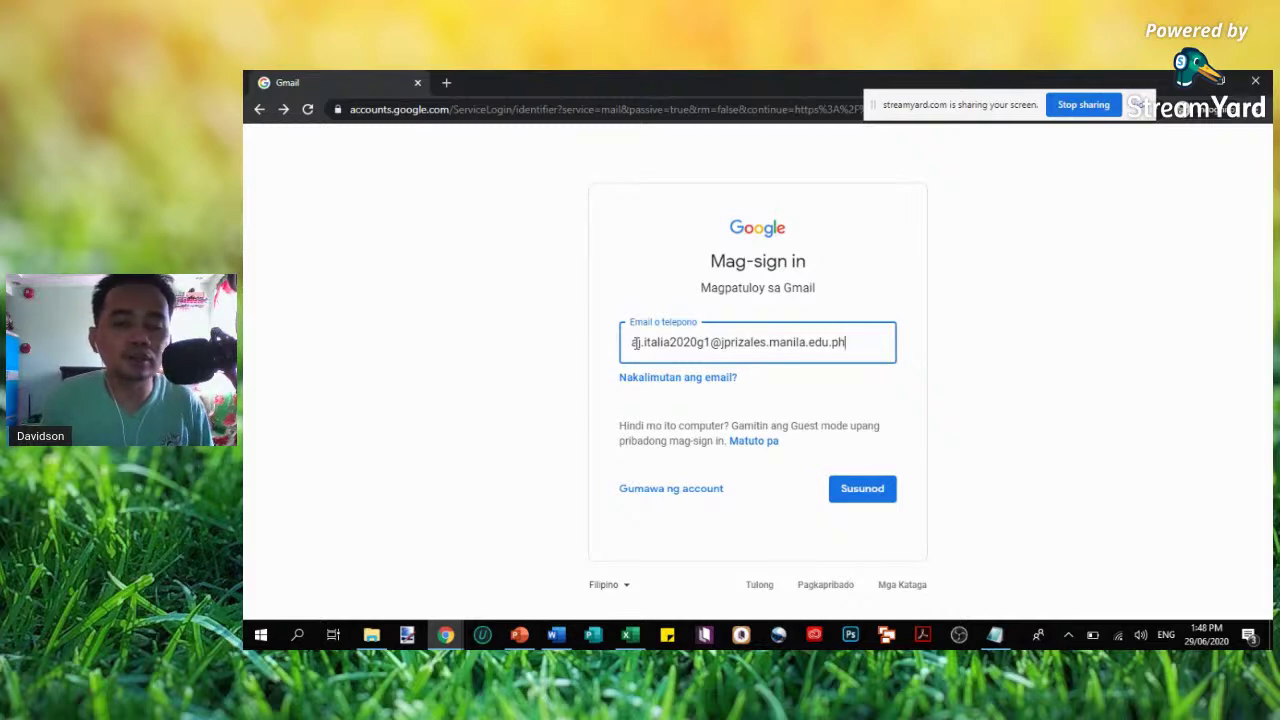
click(851, 492)
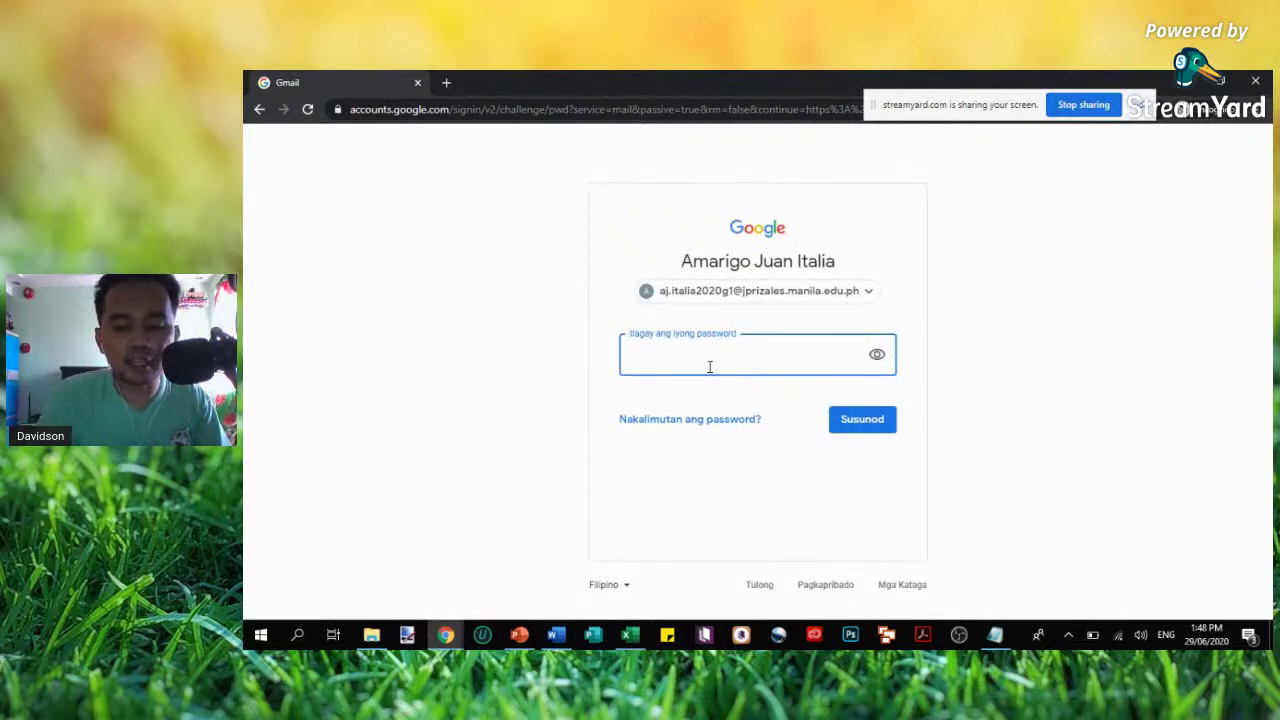
- Sign in with the new password, retyping it visibly after the first attempt fails
text(•••••••••)
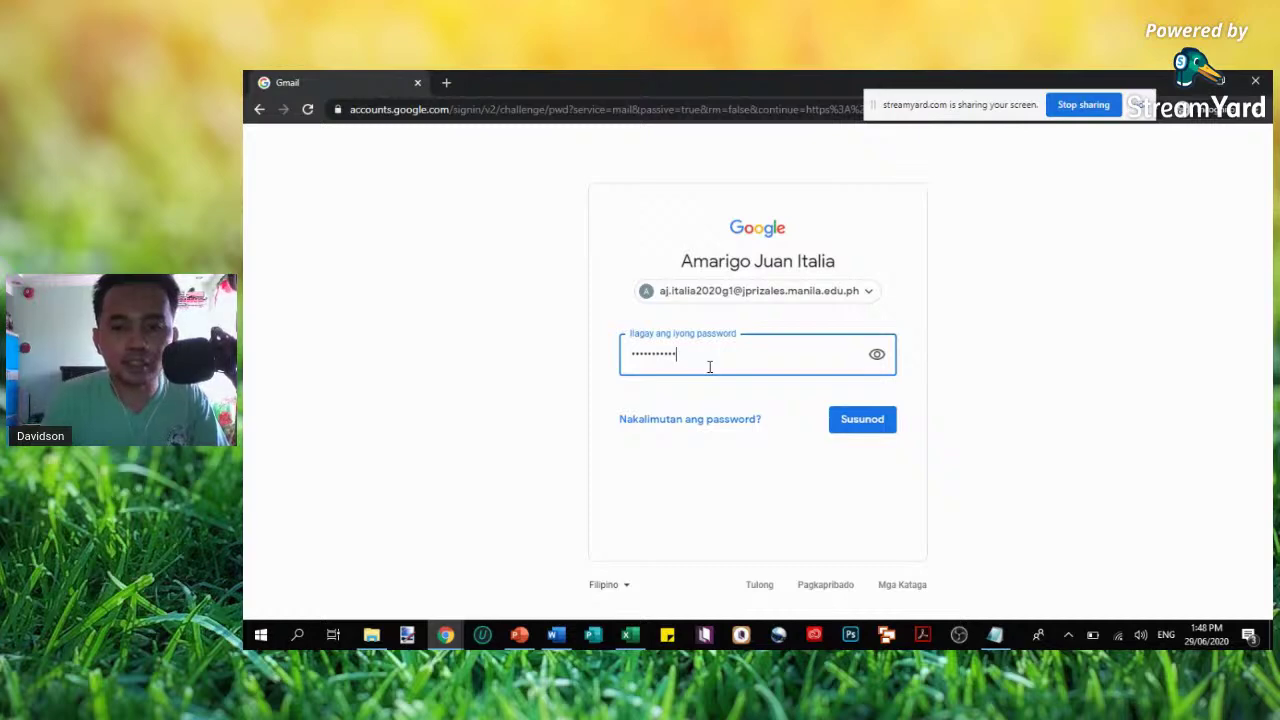
click(877, 356)
click(864, 419)
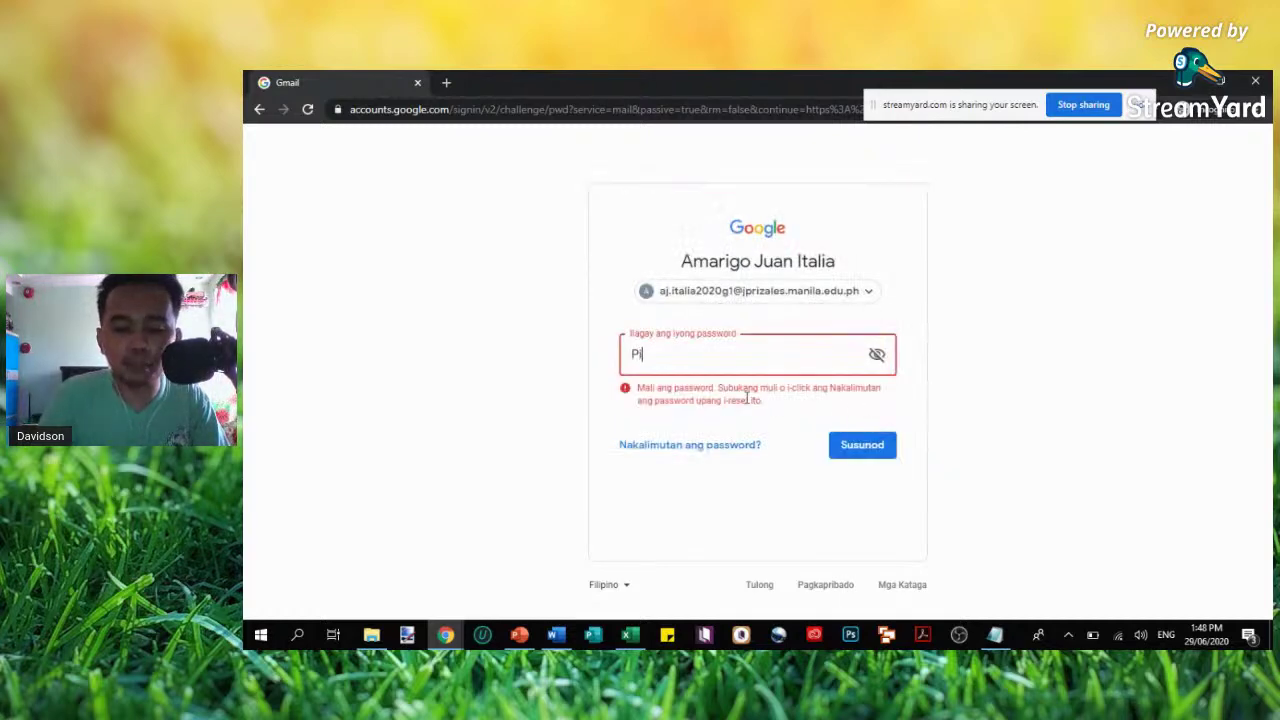
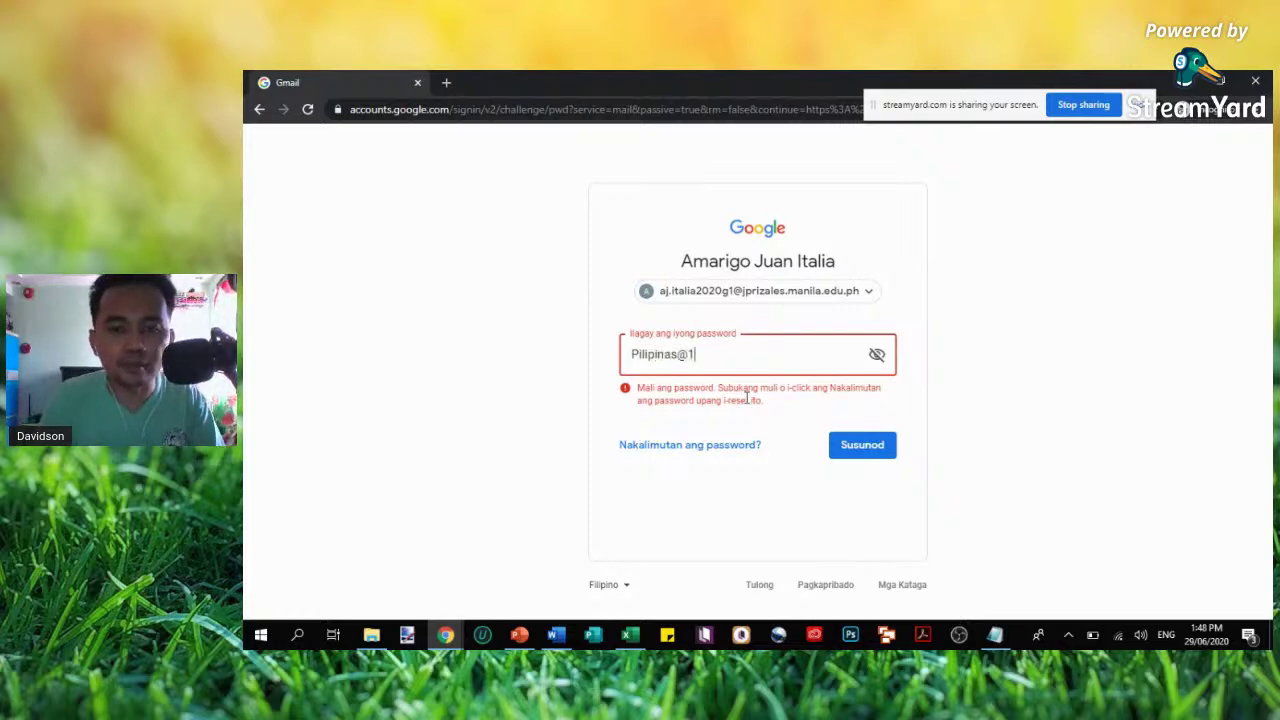
click(860, 450)
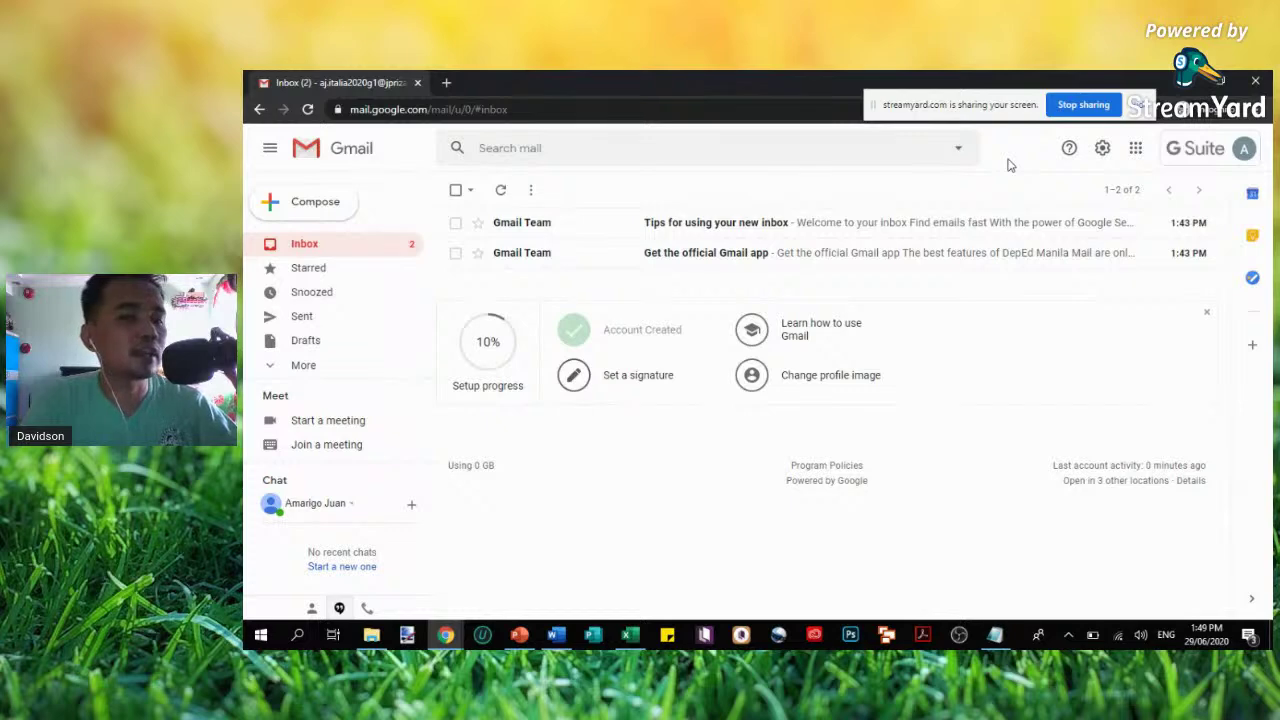
- Review the user rows in the JPRIZALES DAY1 OUTPUT Excel sheet, then return to Chrome's sign-in window
click(630, 635)
click(701, 422)
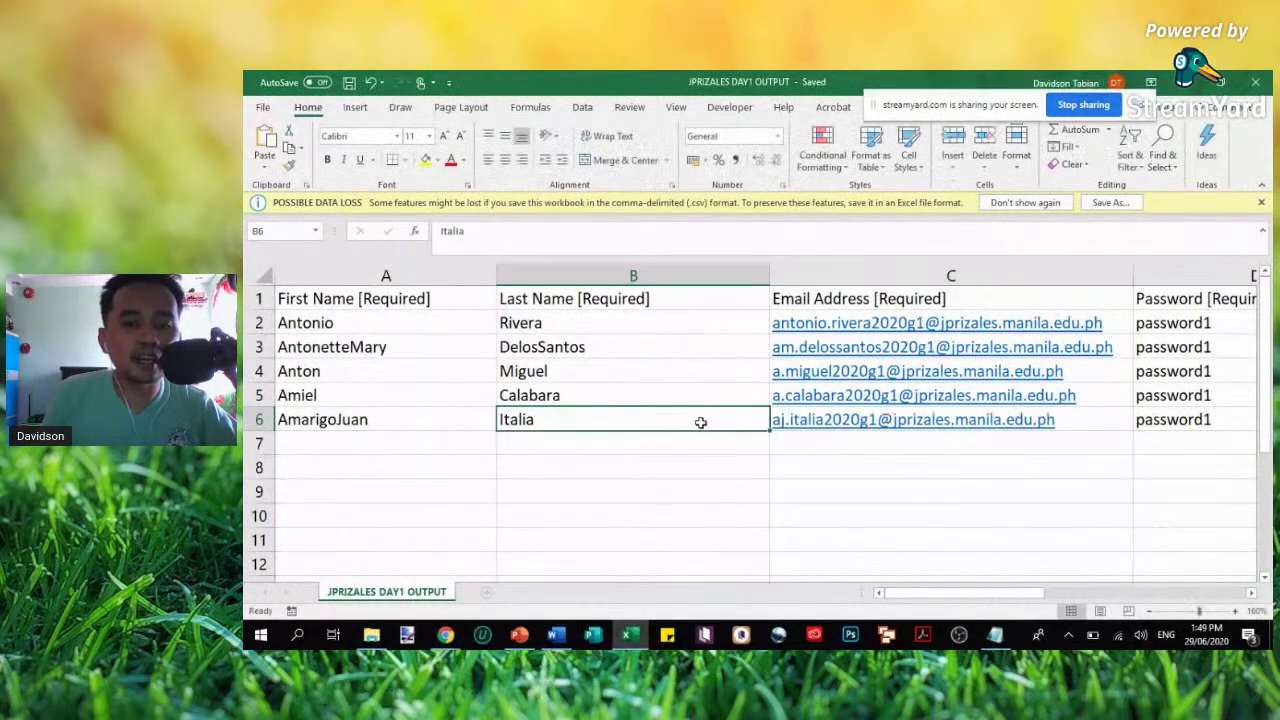
click(691, 491)
drag(894, 593, 897, 603)
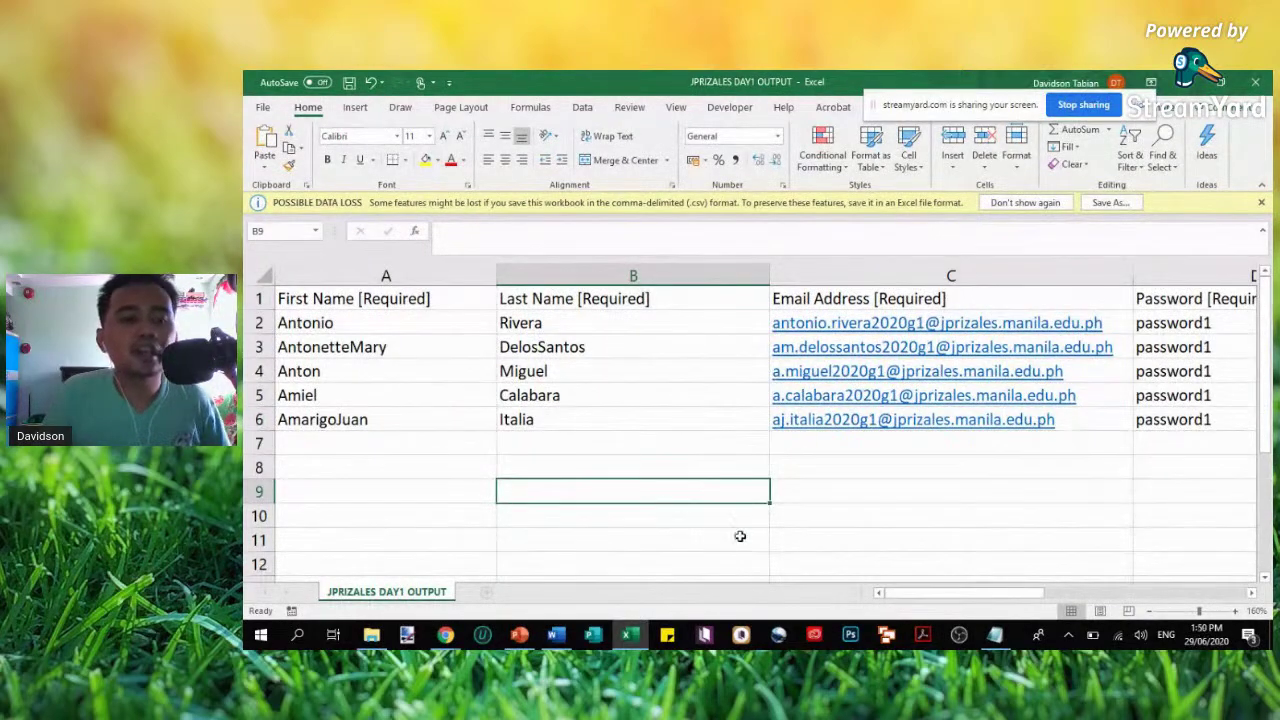
mouse_move(905, 600)
mouse_down()
mouse_move(923, 598)
mouse_move(880, 597)
mouse_up()
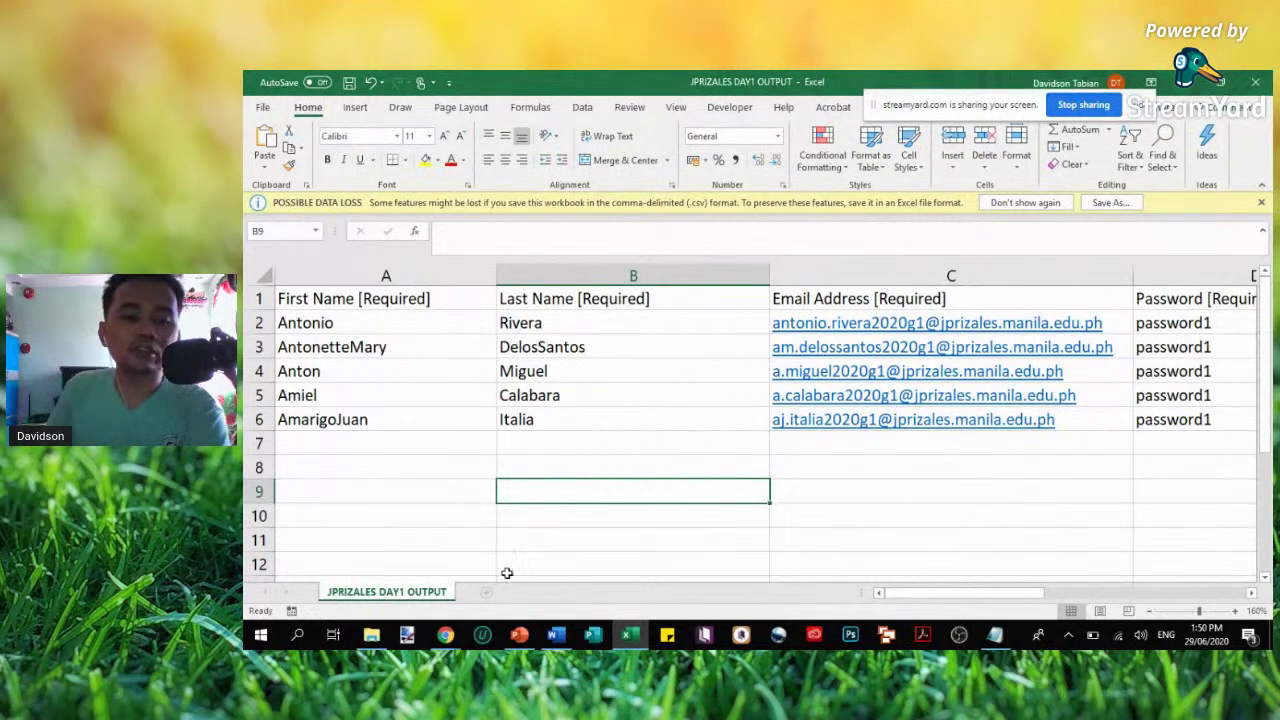
click(445, 635)
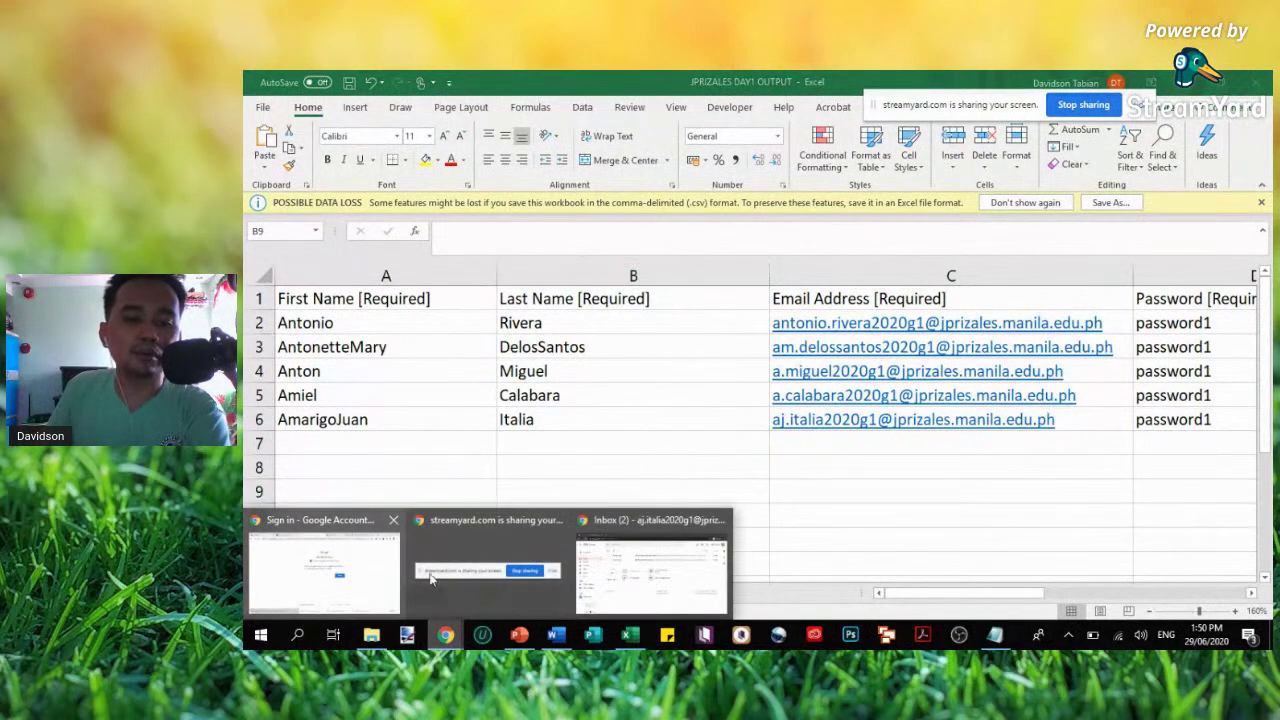
click(390, 576)
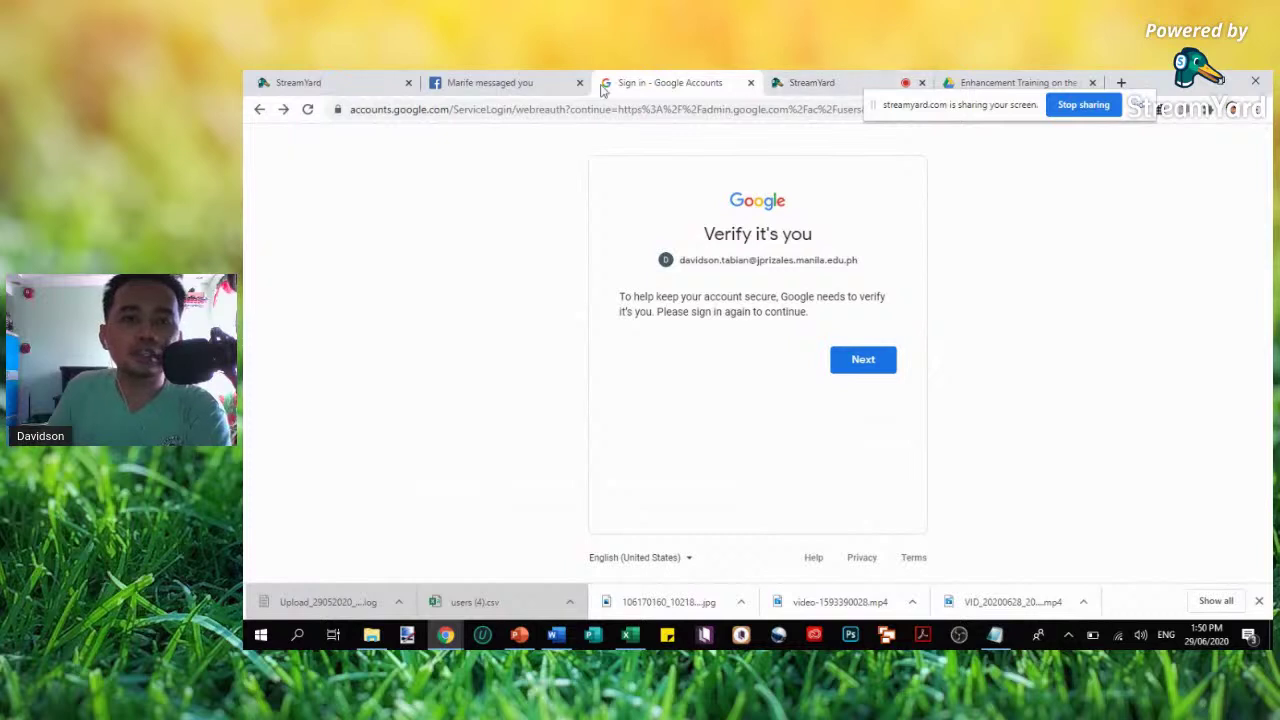
- Re-verify the Google Admin sign-in by entering the admin account password
click(858, 360)
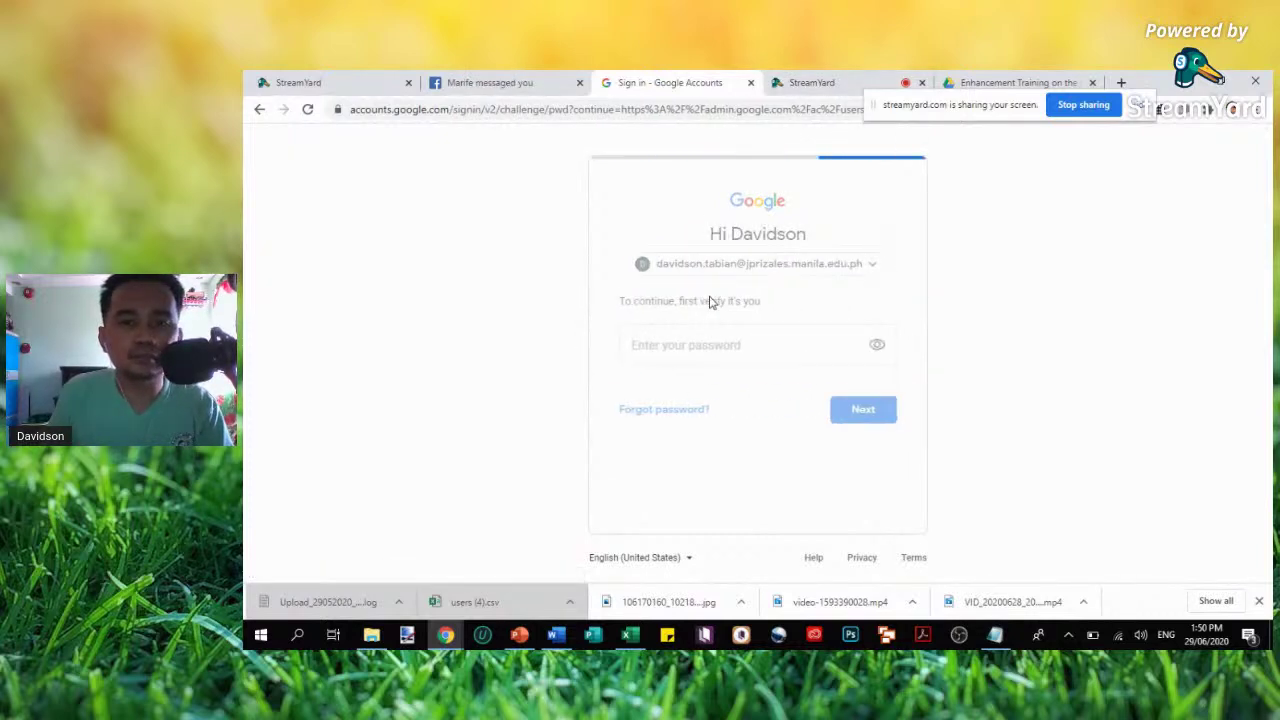
text(•••)
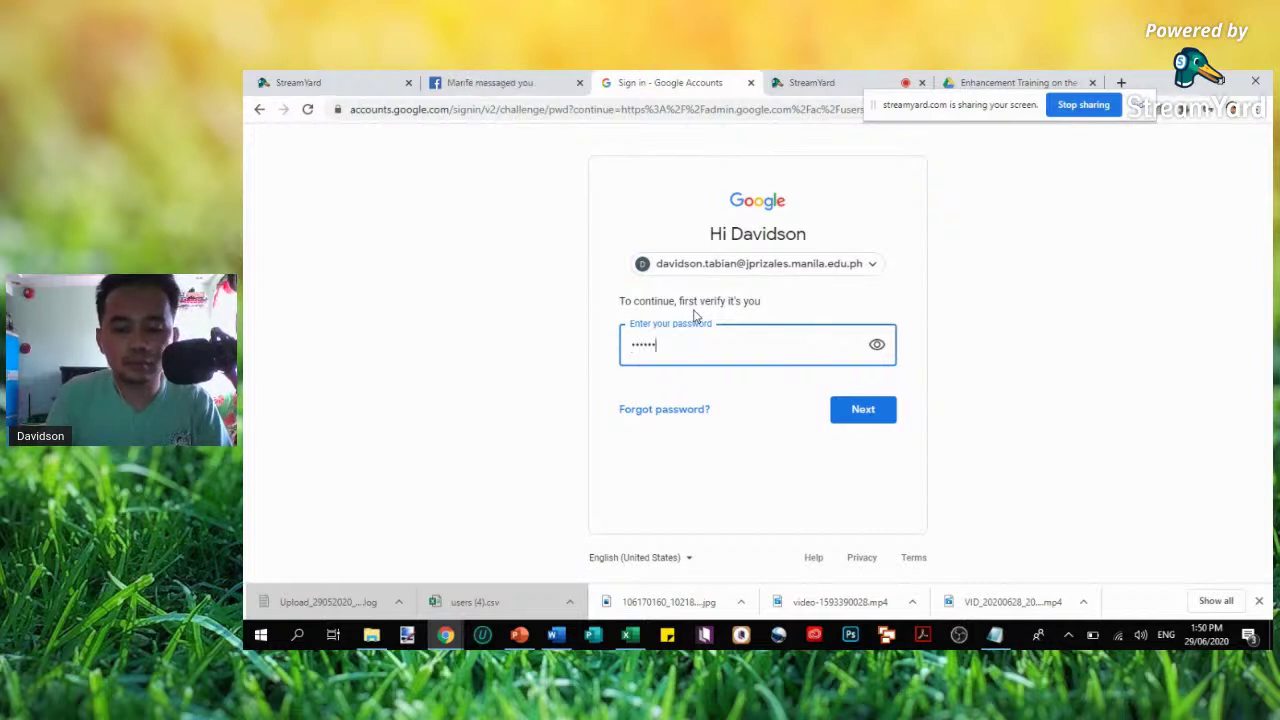
text(••••••••••••)
click(860, 414)
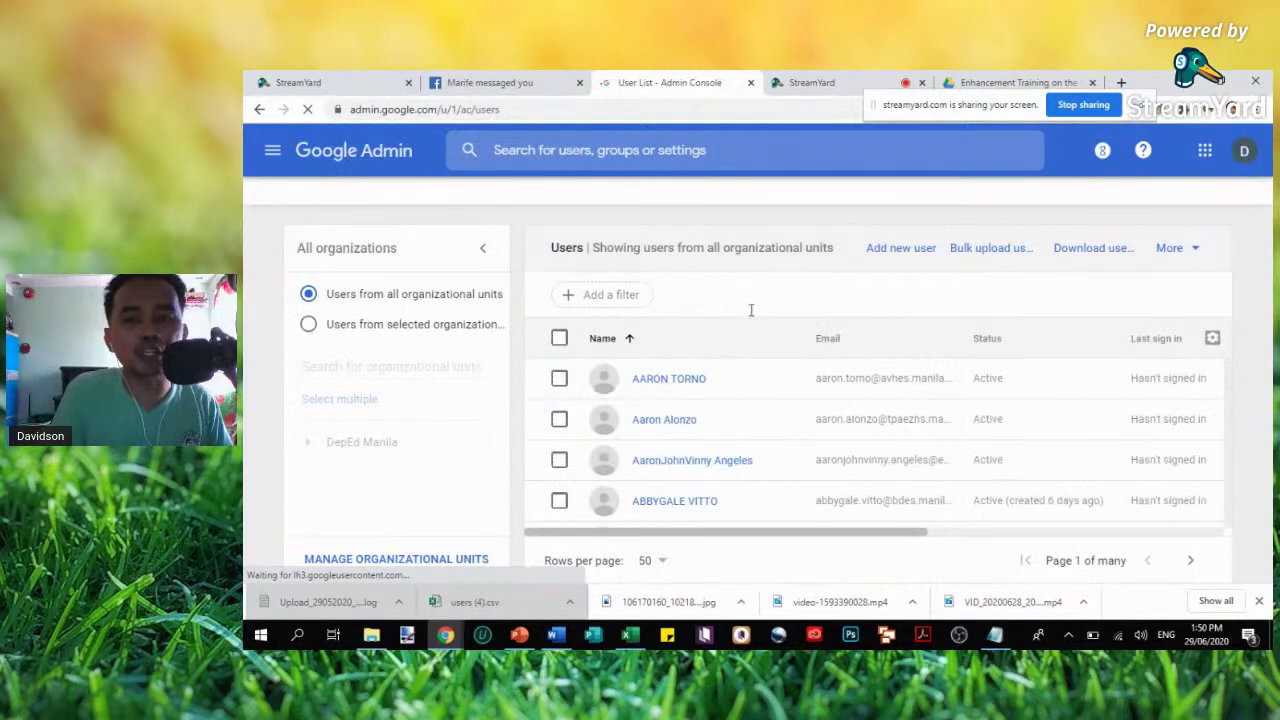
- Read the required fields in Users > Bulk upload users, then return to the Excel user sheet
click(991, 253)
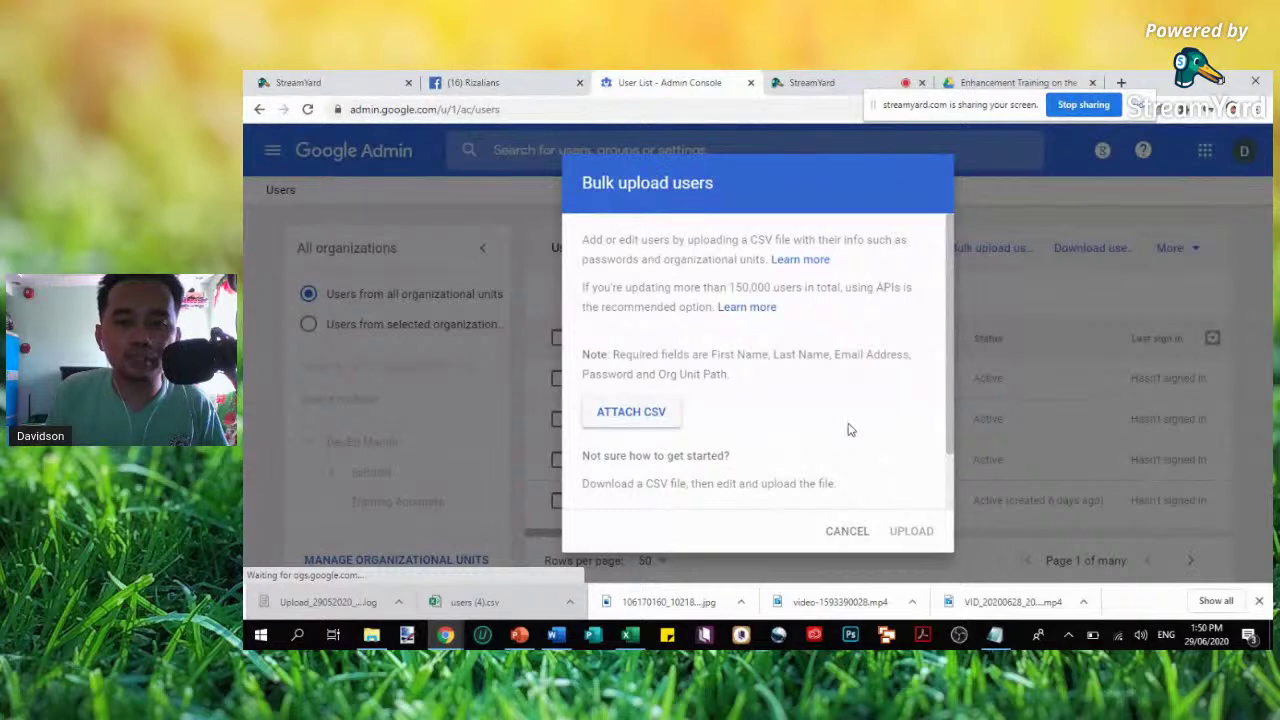
click(847, 538)
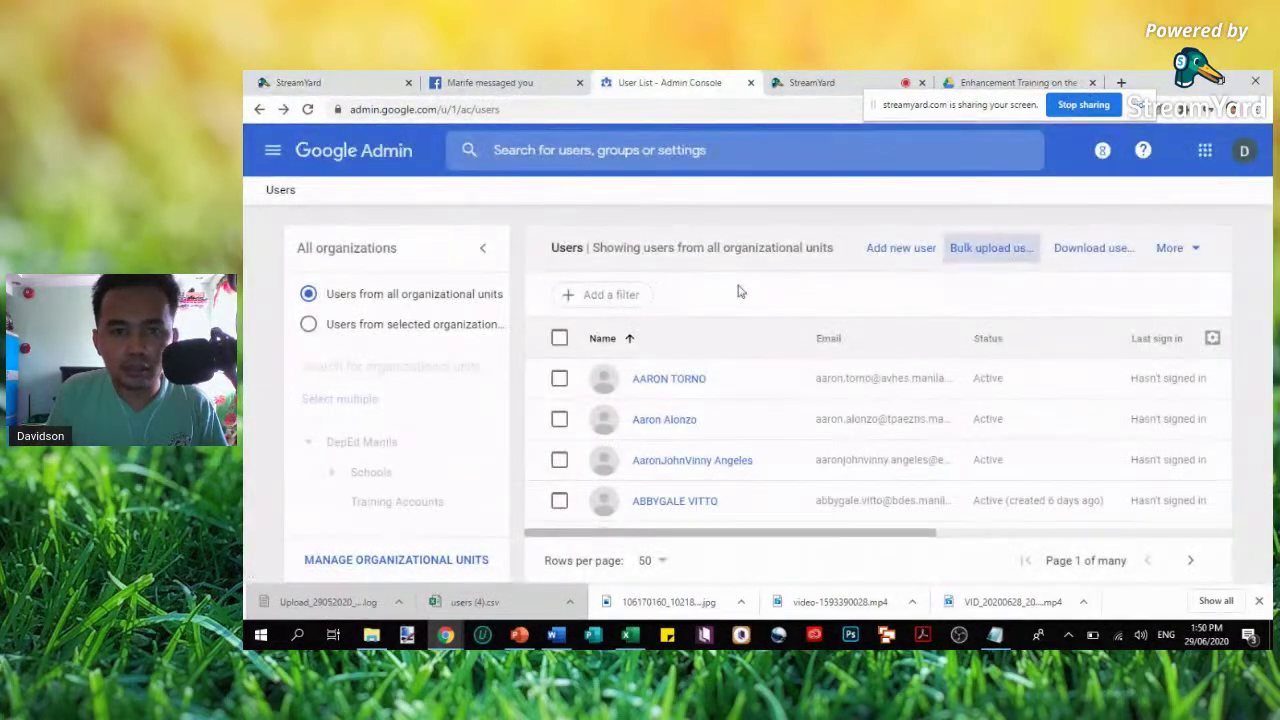
click(380, 151)
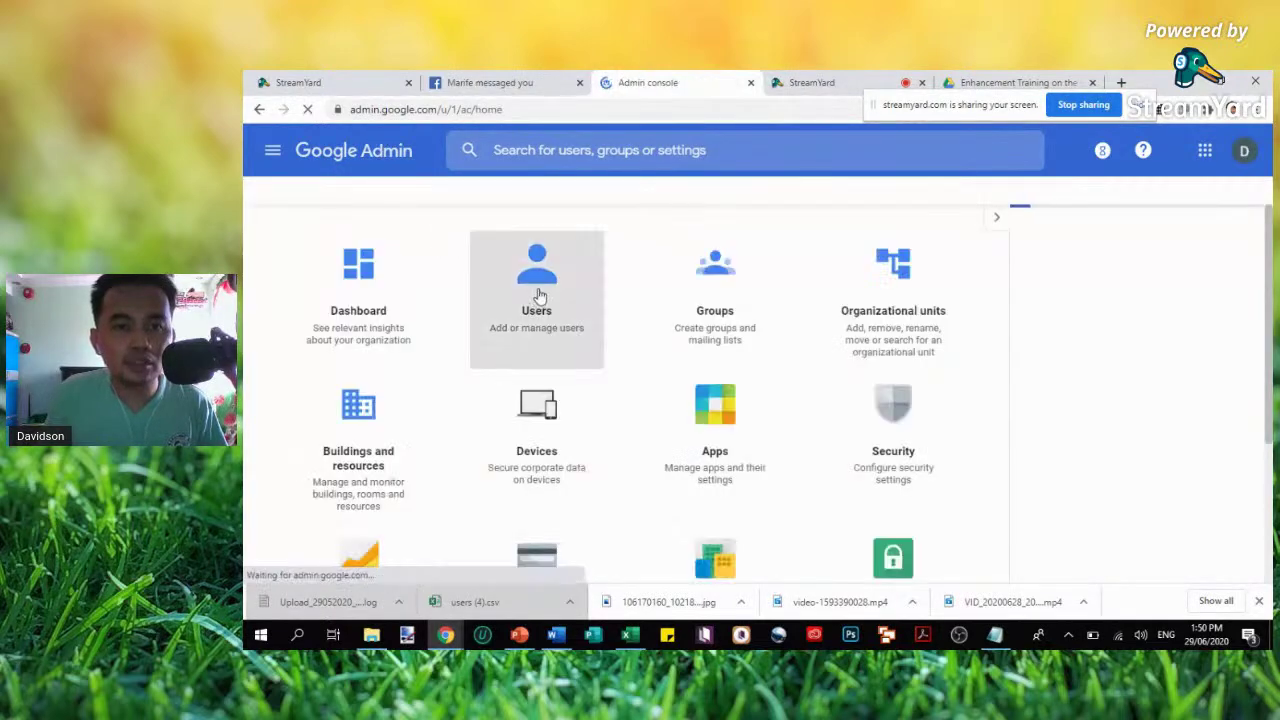
click(538, 295)
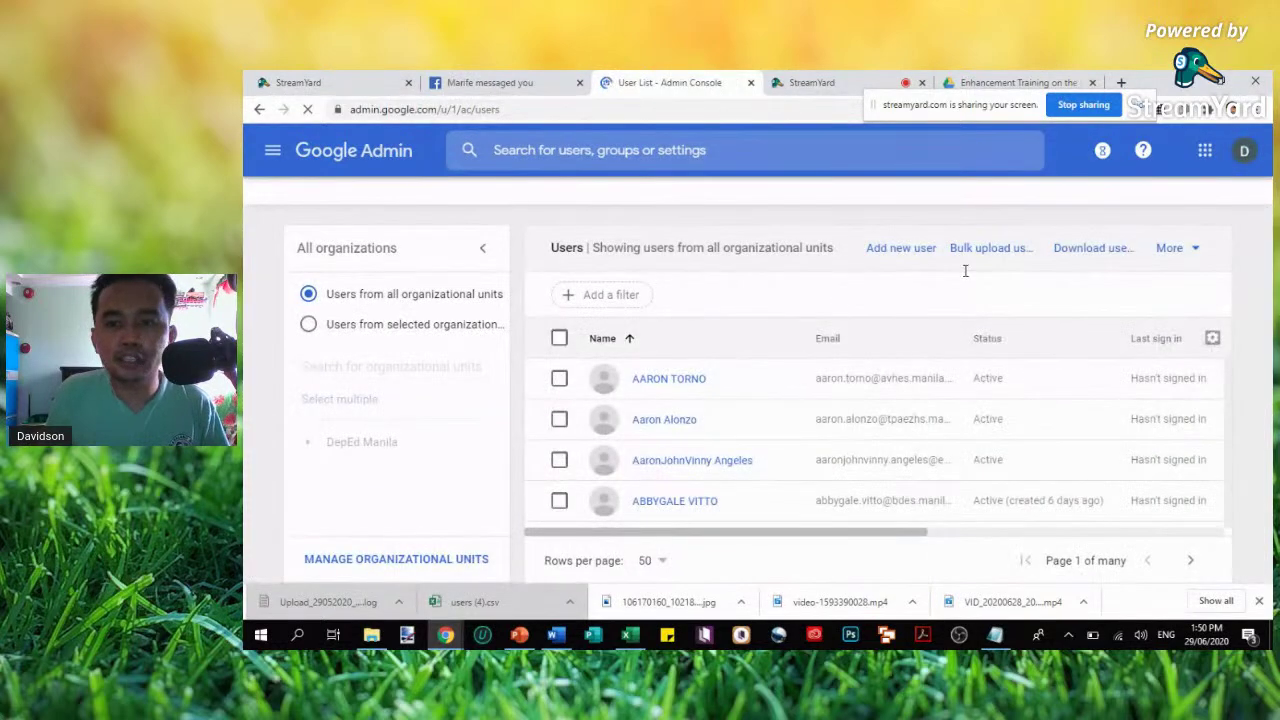
click(972, 257)
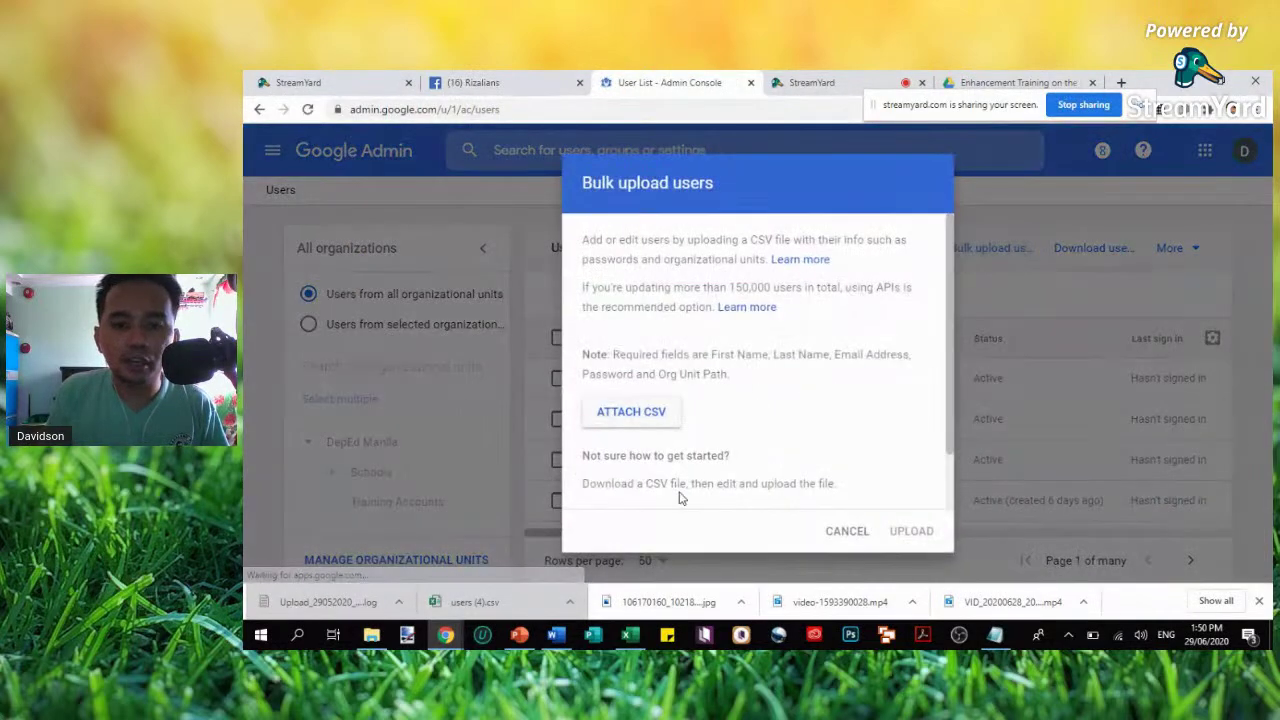
scroll(658, 480, down, 2)
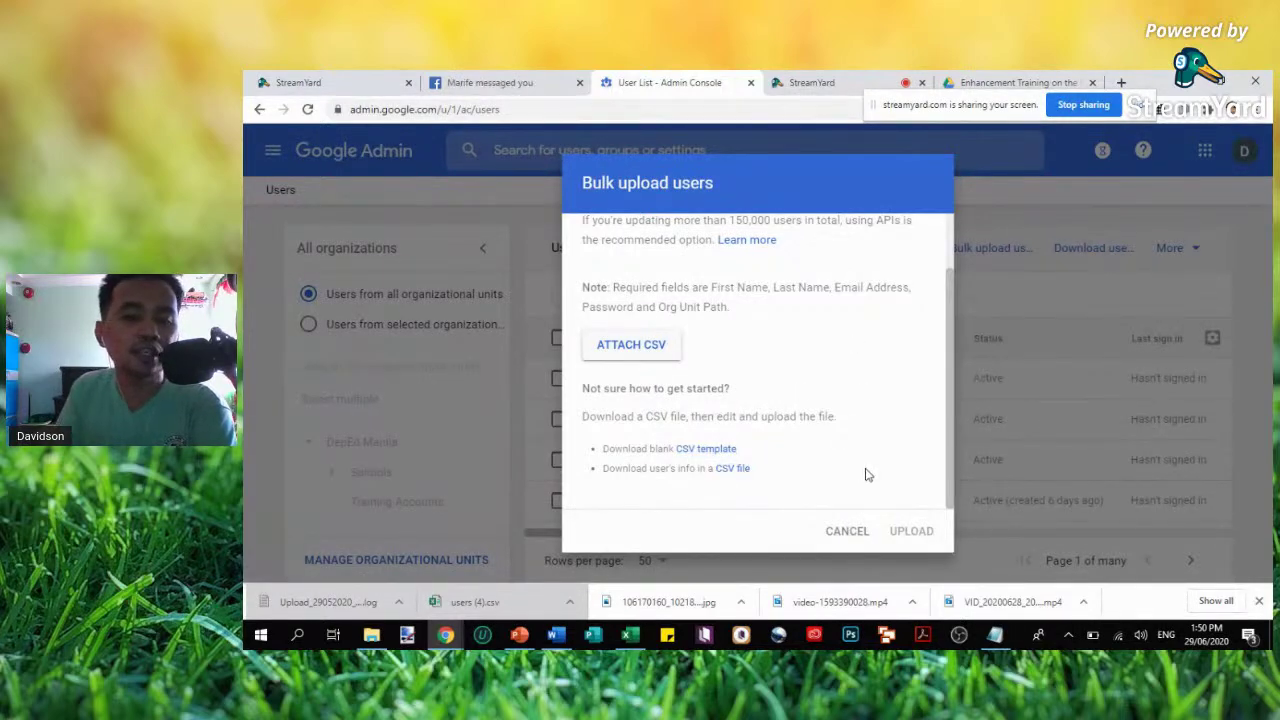
click(630, 636)
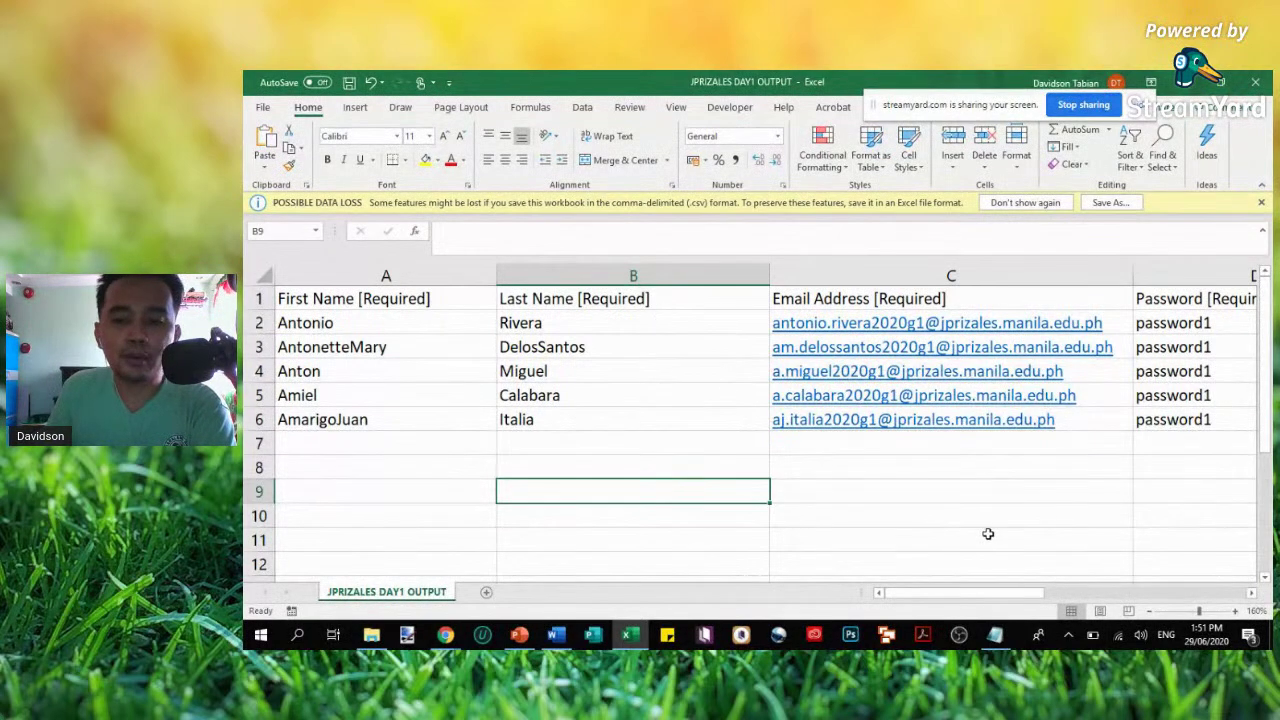
drag(931, 599, 857, 596)
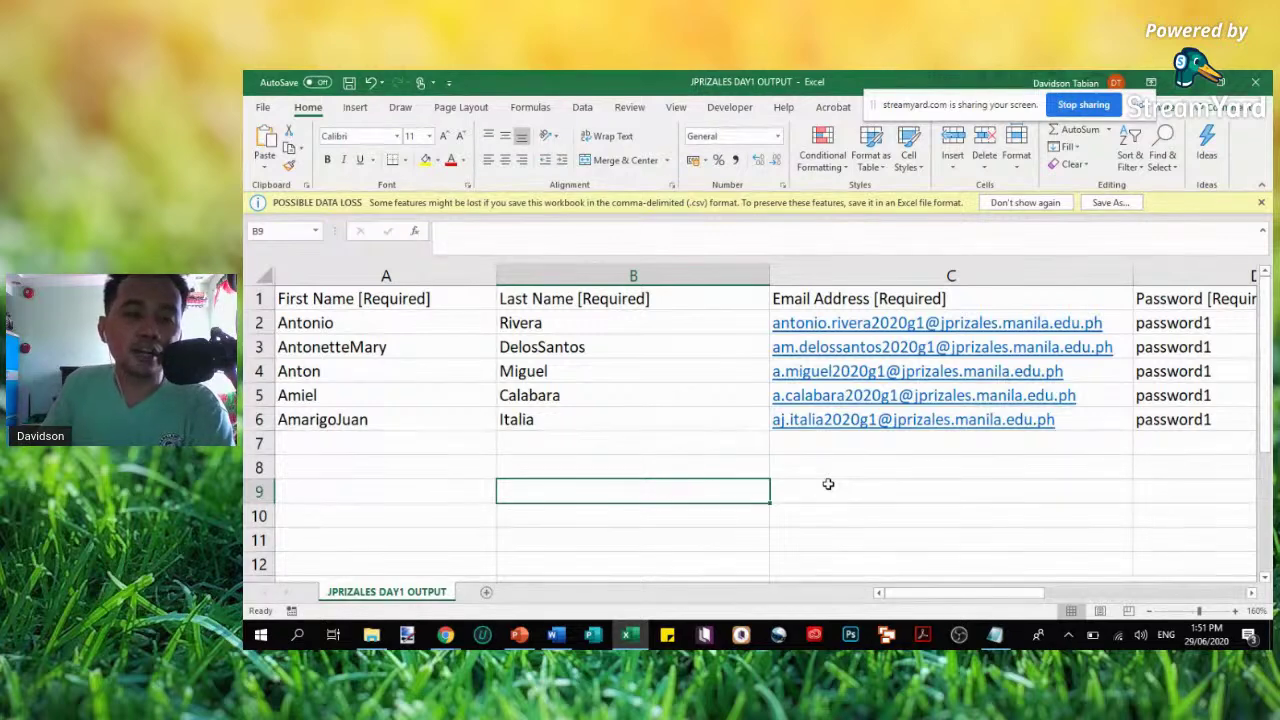
click(811, 470)
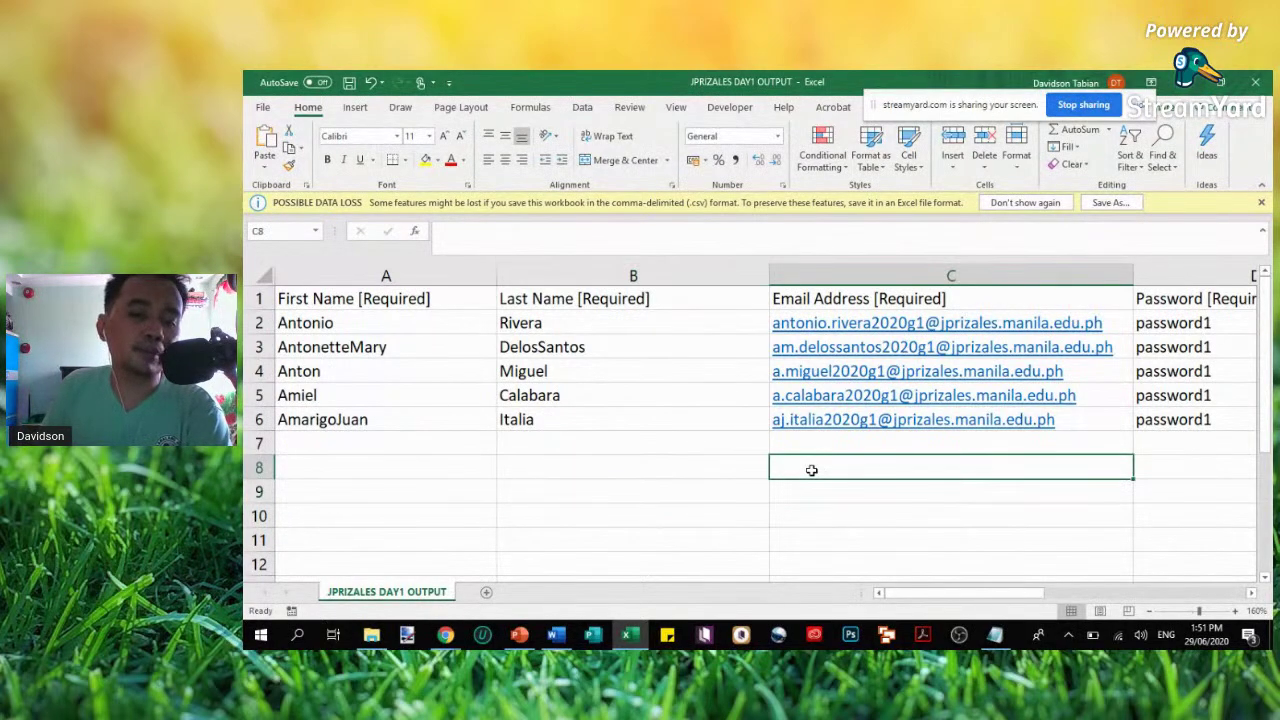
click(720, 470)
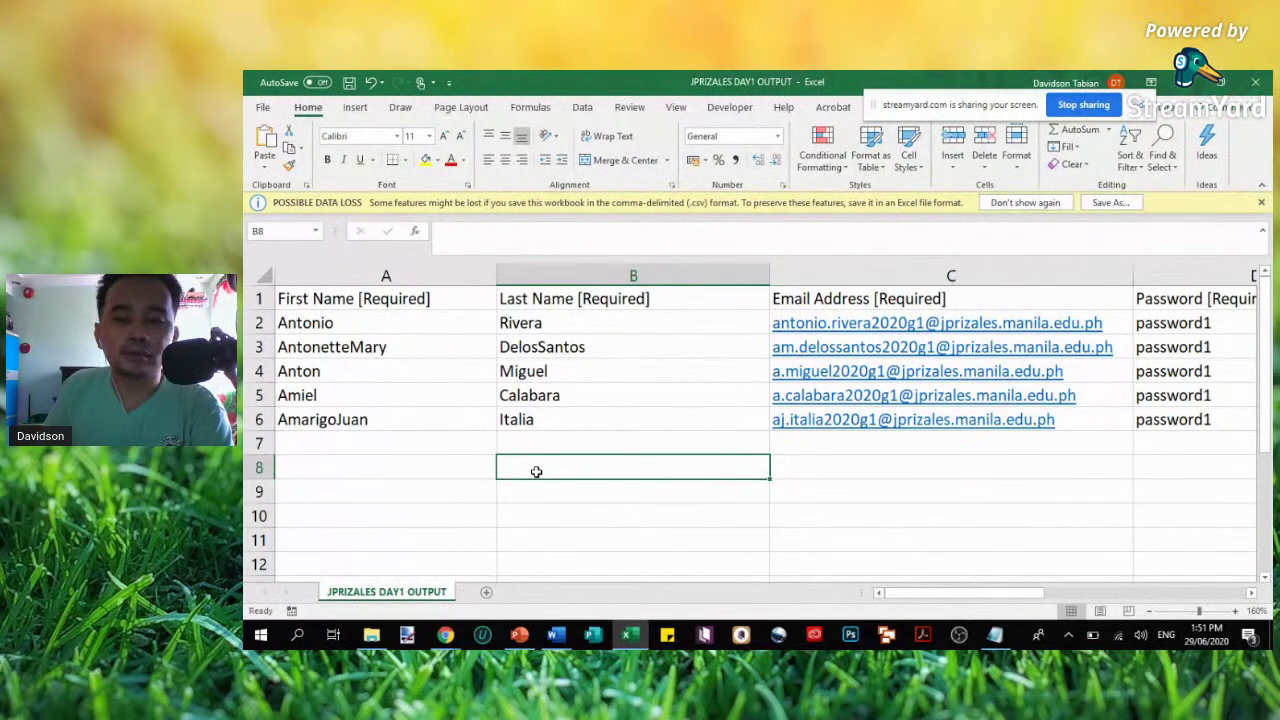
mouse_move(908, 600)
mouse_down()
mouse_move(940, 600)
mouse_move(903, 598)
mouse_up()
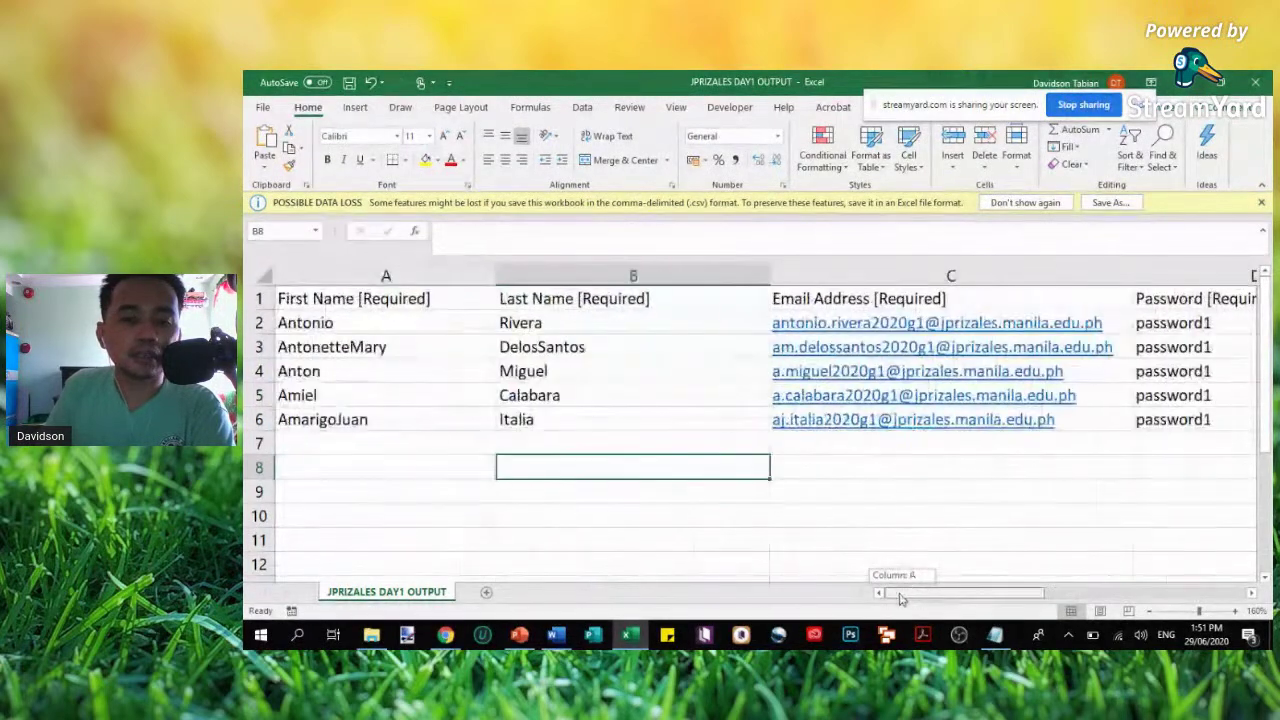
click(467, 469)
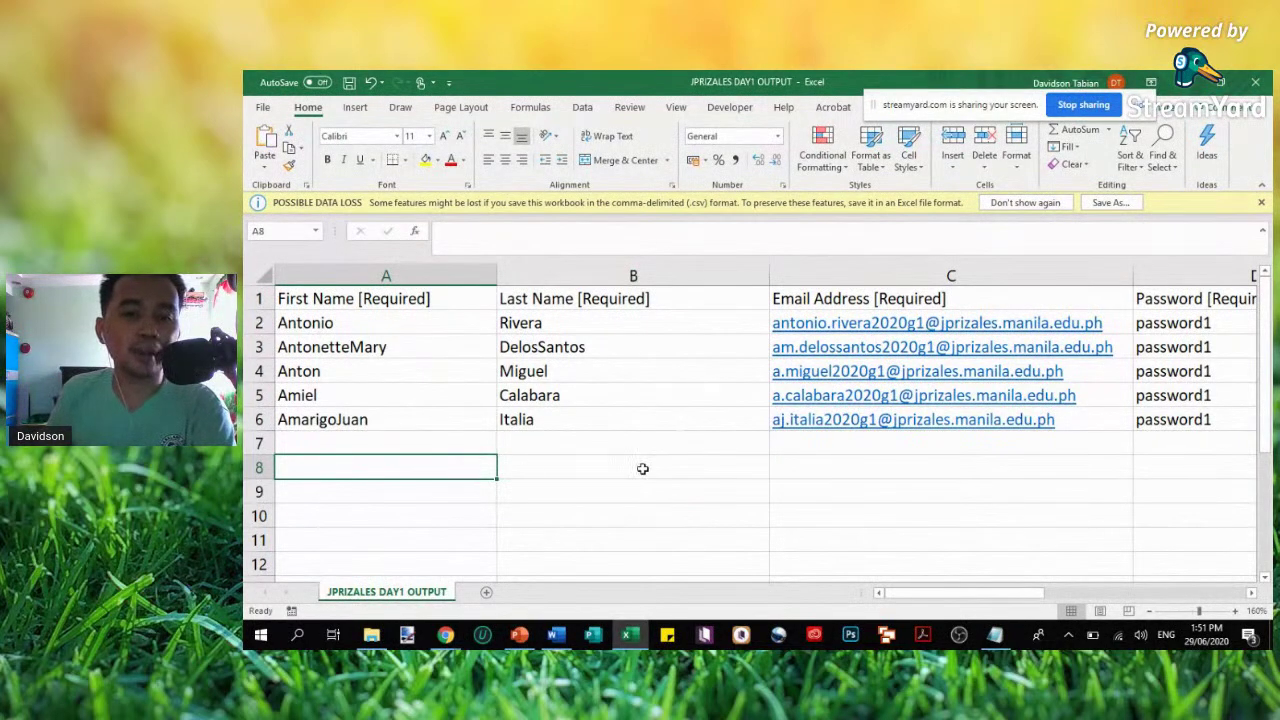
click(838, 467)
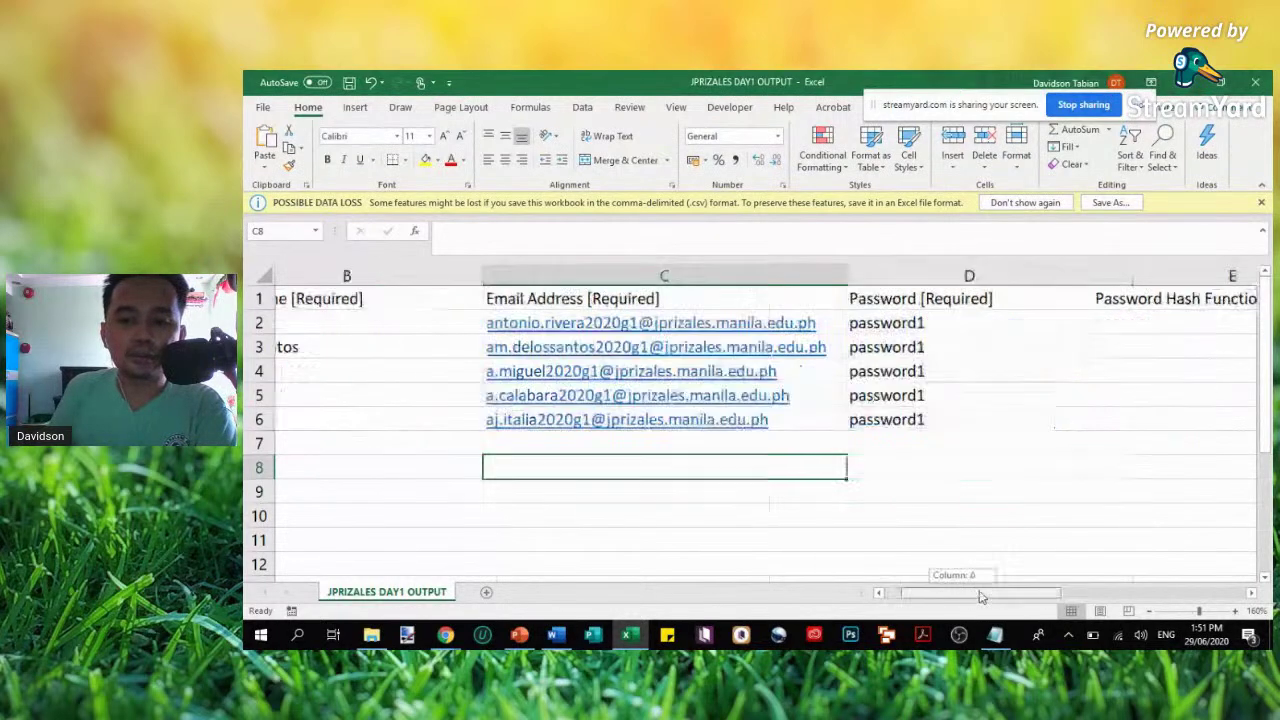
click(828, 445)
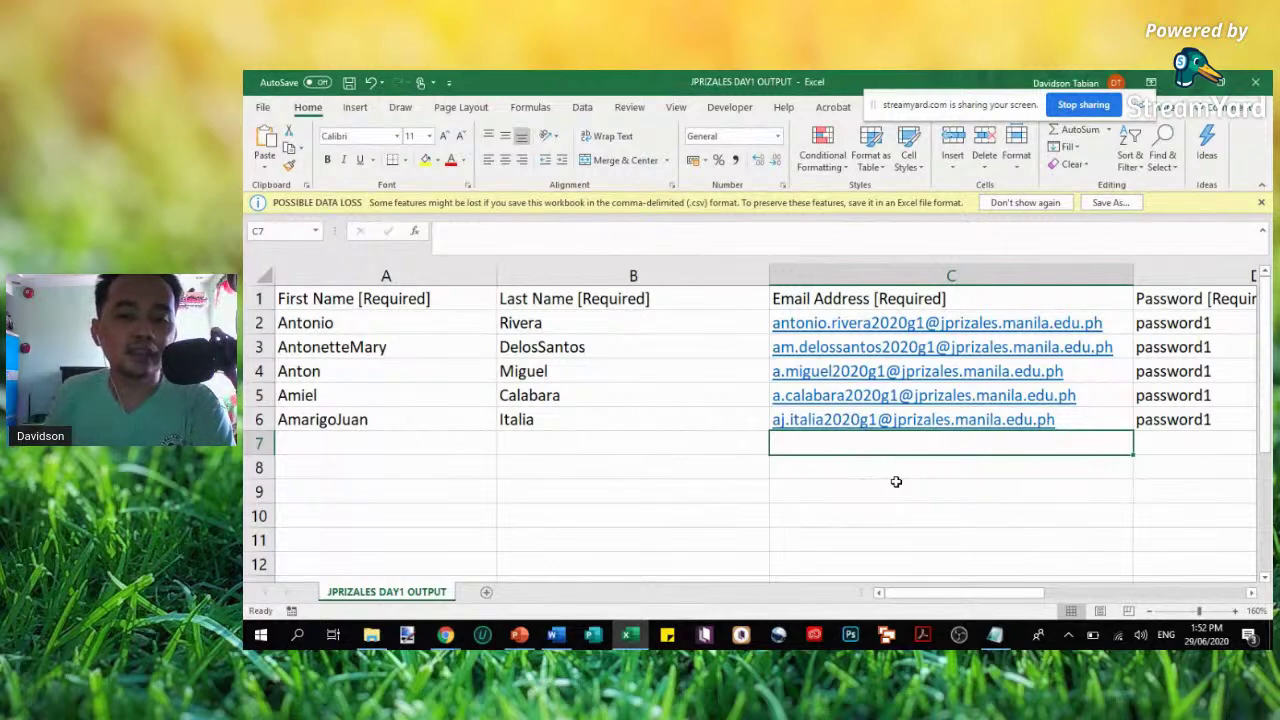
click(702, 330)
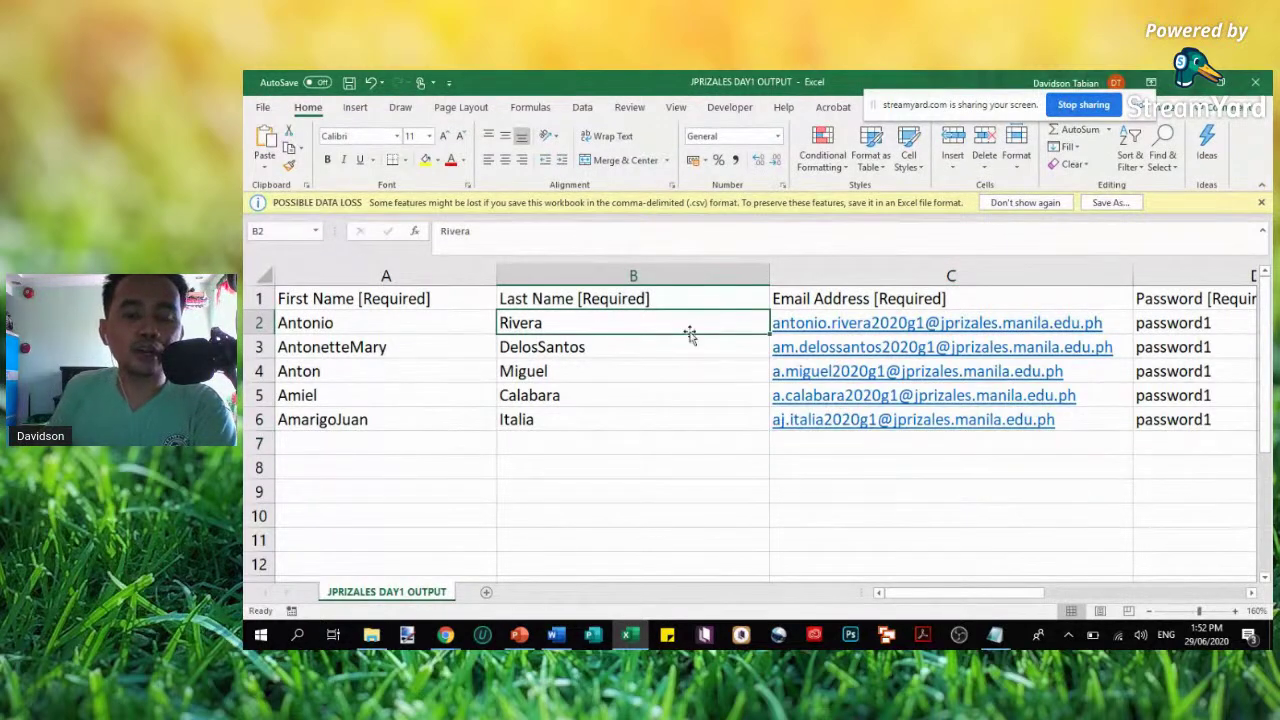
click(663, 347)
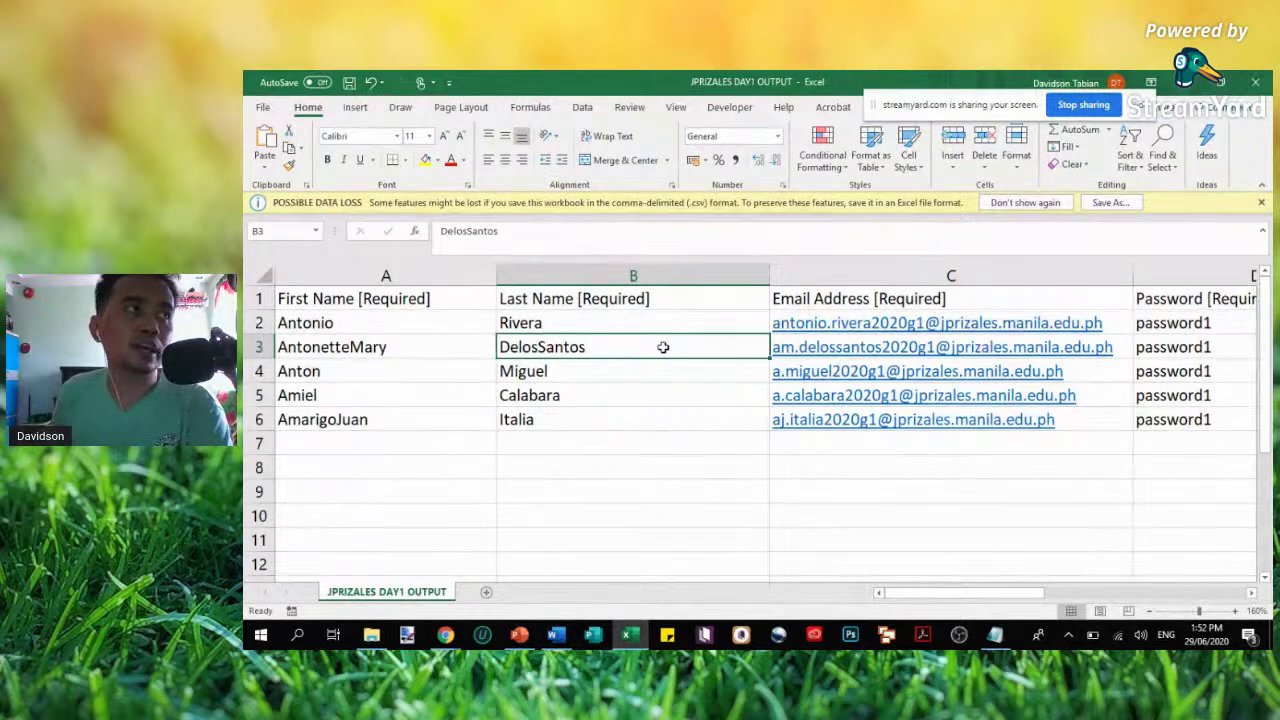